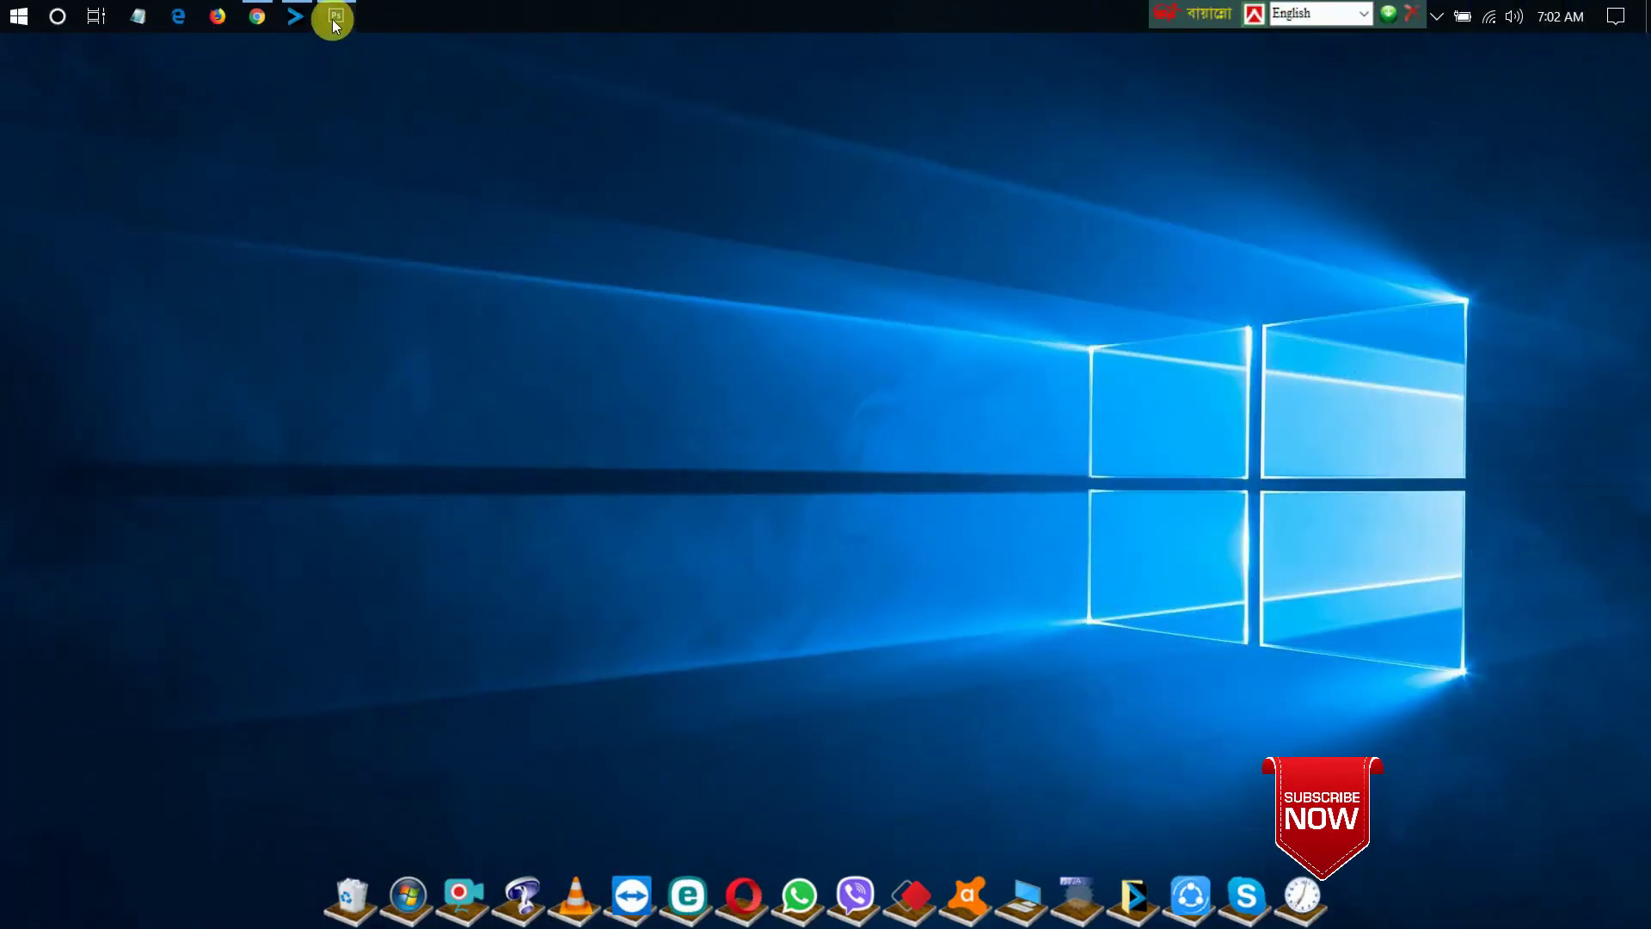
- Bring the Photoshop window with the orange glow document to the front
click(334, 19)
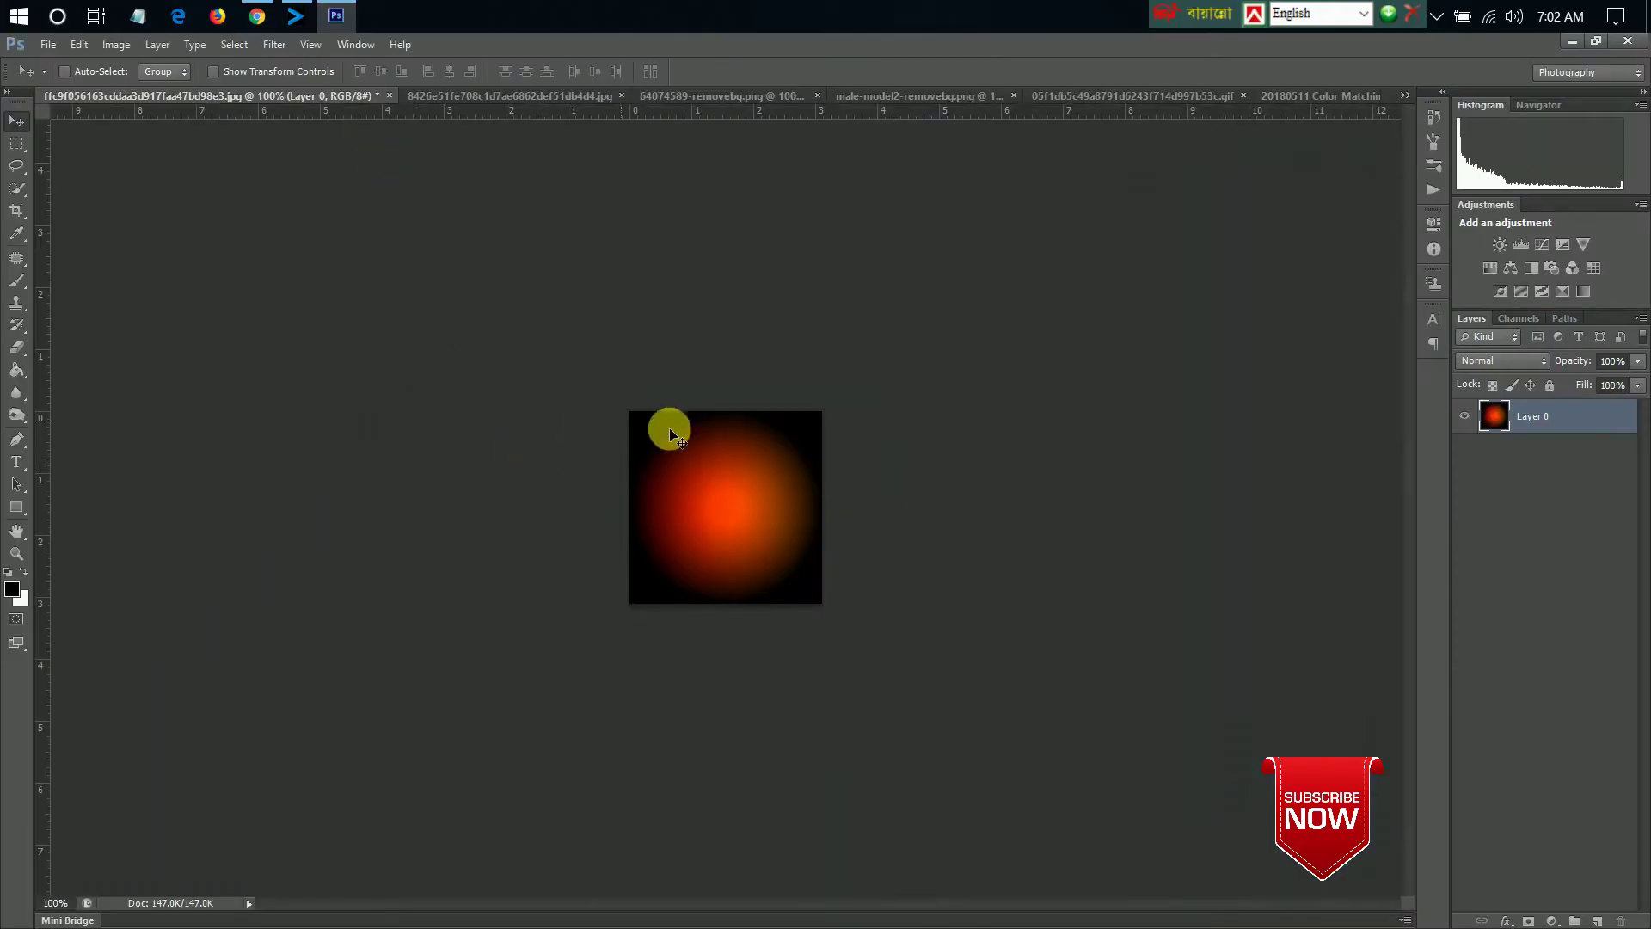
- Create a new blank document 6 inches wide
click(49, 44)
click(62, 57)
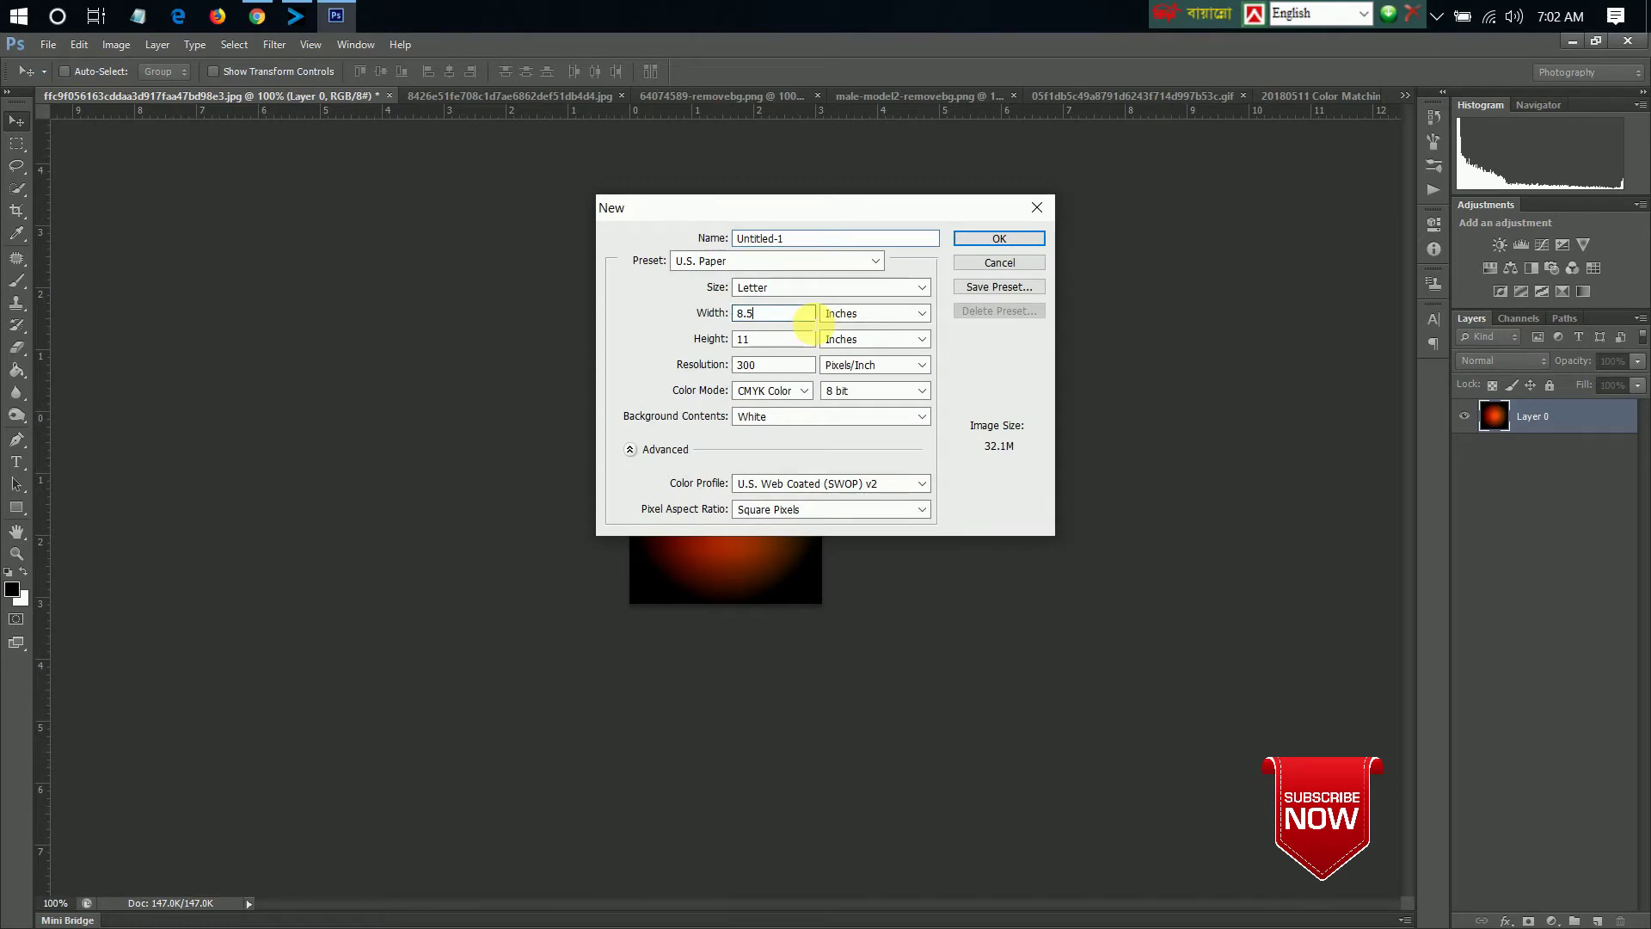
key(BackSpace)
key(BackSpace)
key(BackSpace)
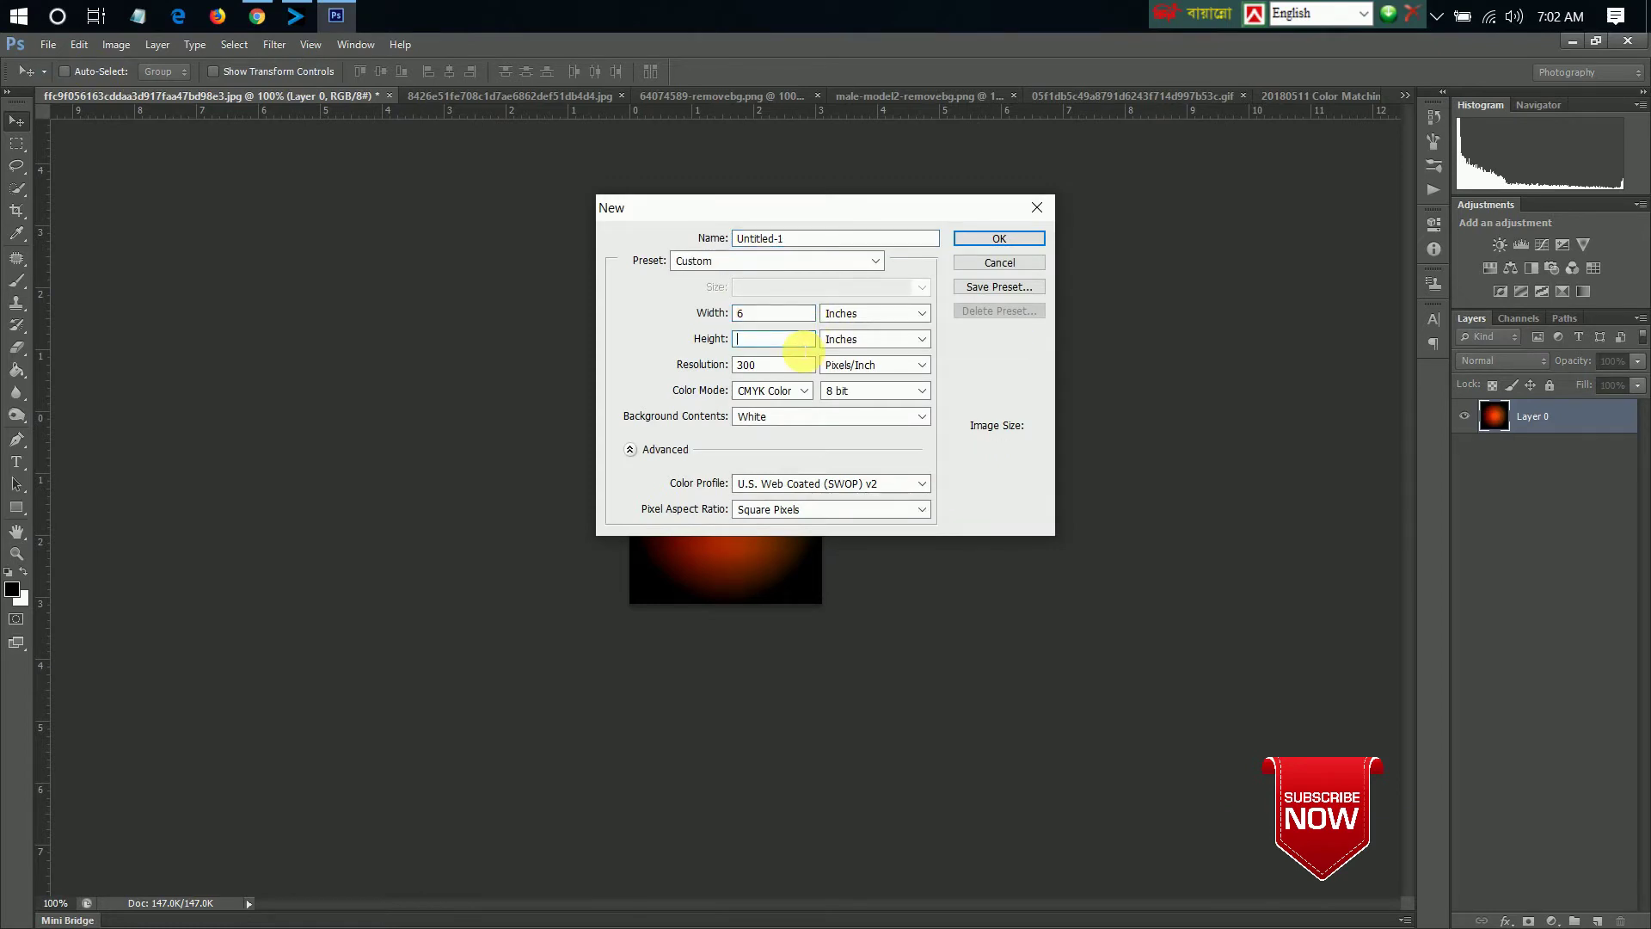
click(981, 241)
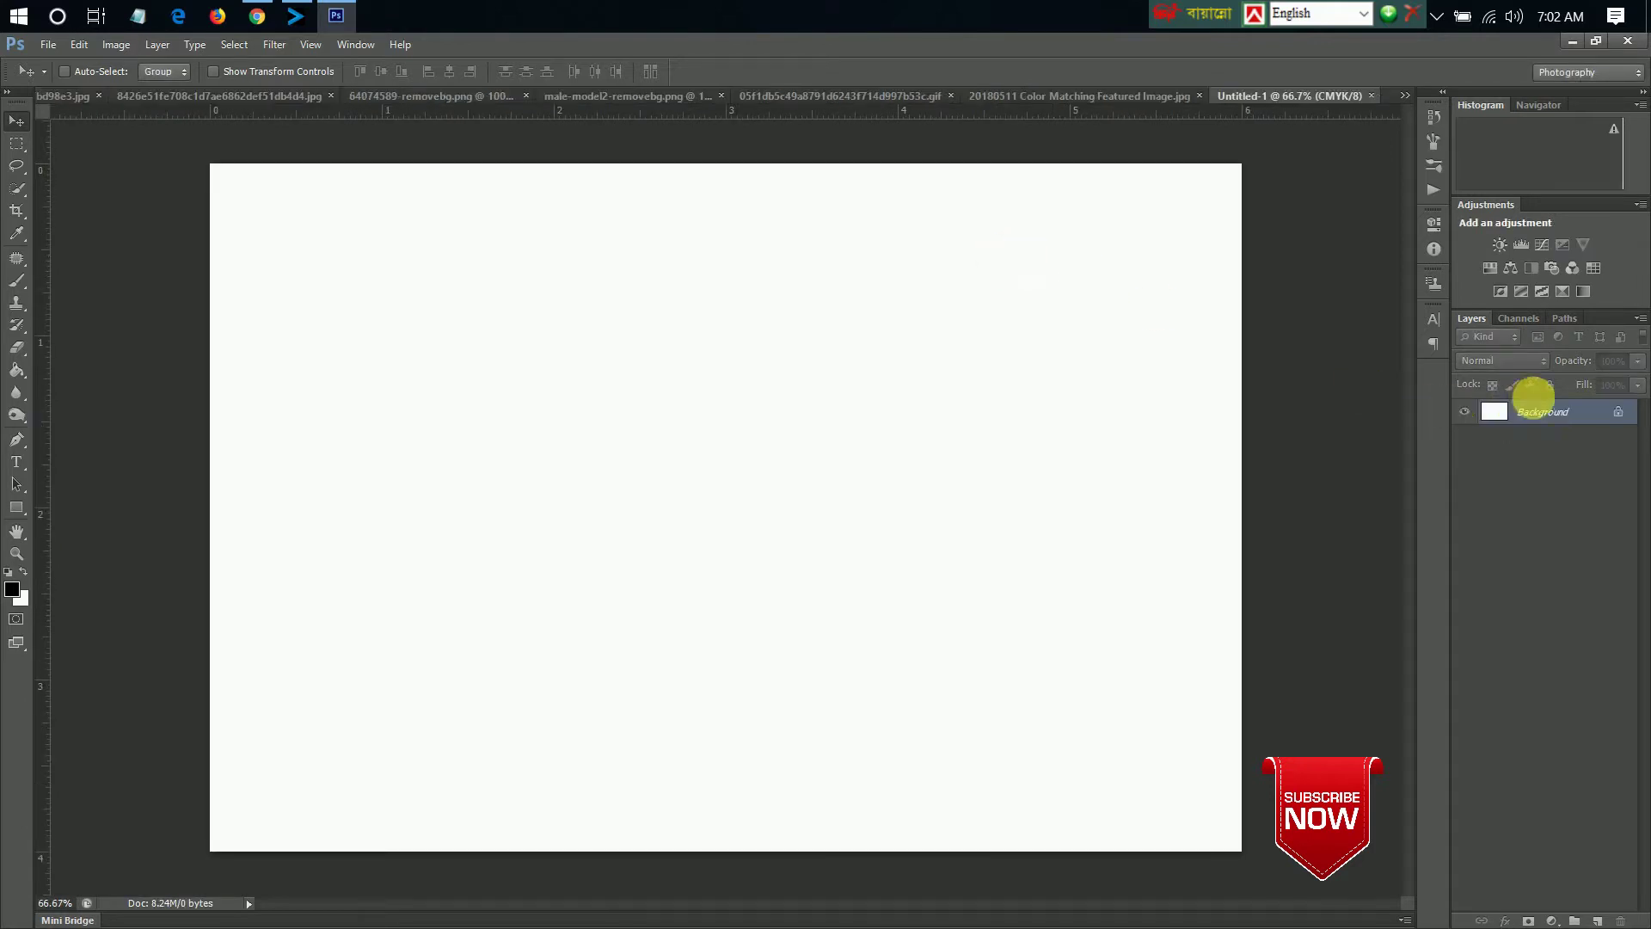
- Unlock the white background as Layer 0 and select the entire canvas
double_click(1620, 416)
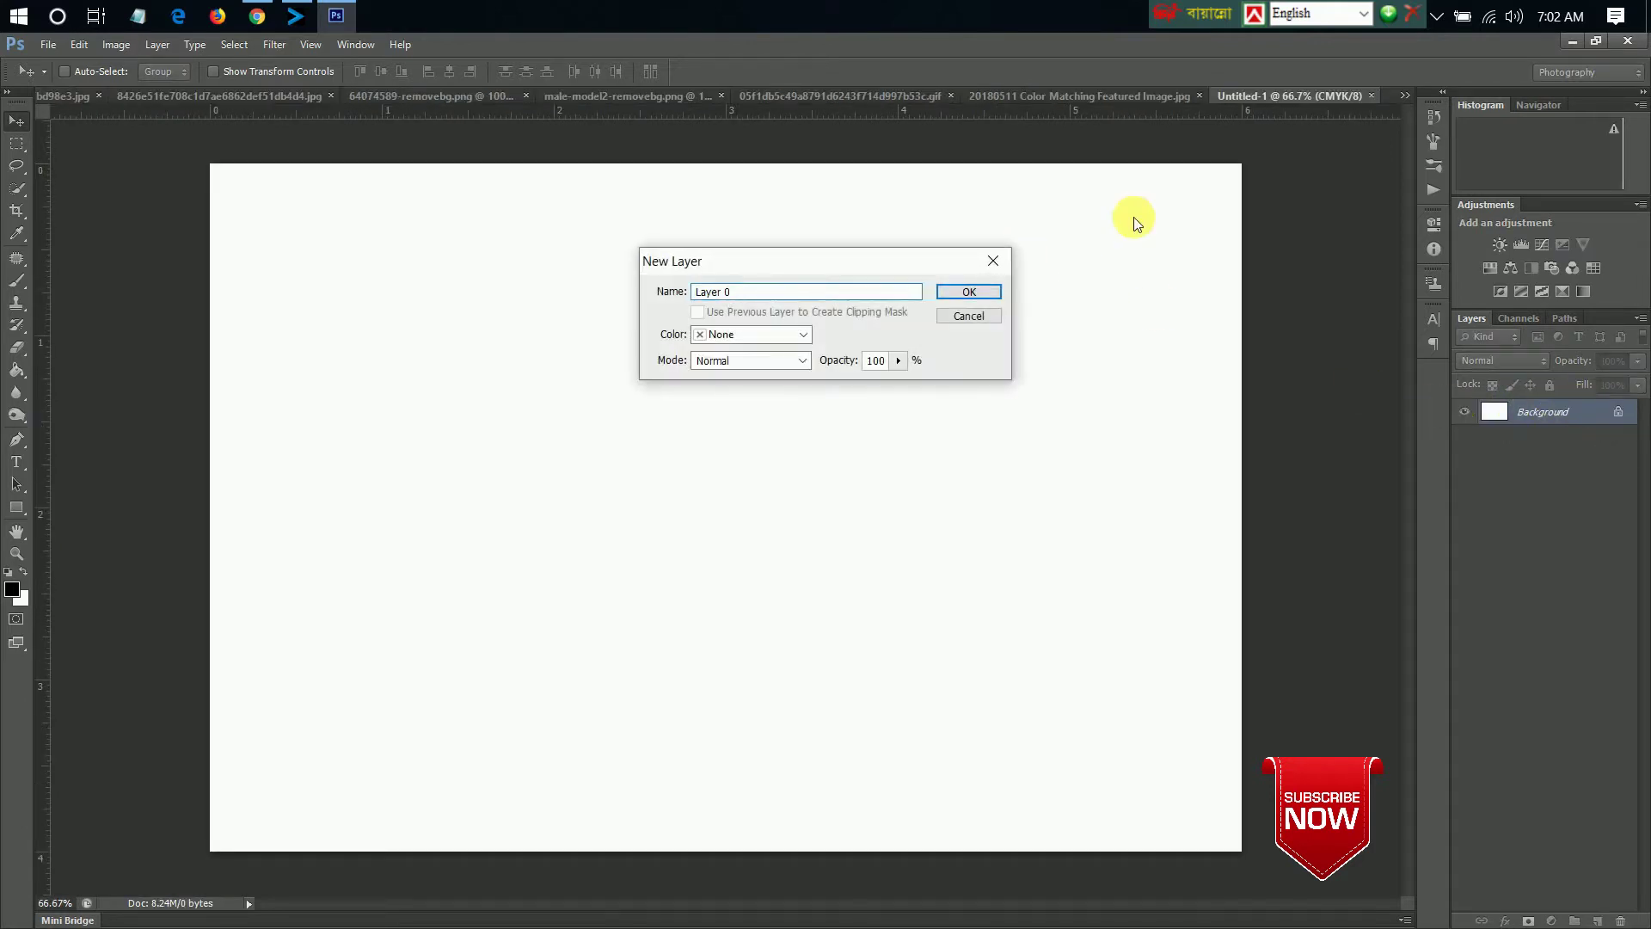
click(970, 293)
click(16, 143)
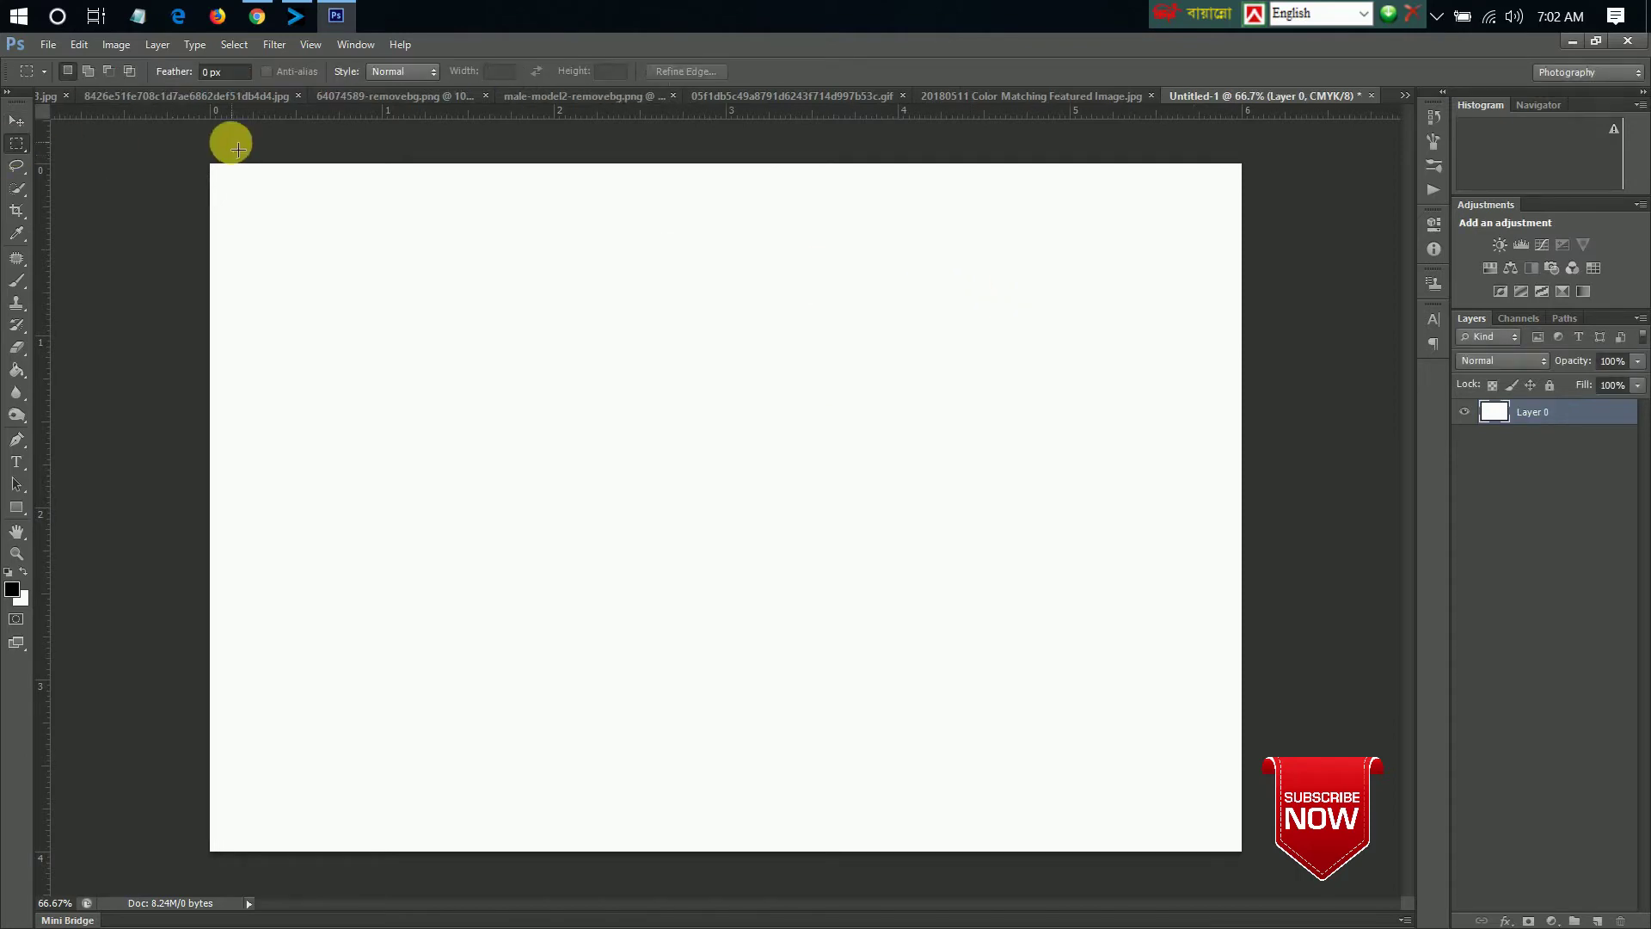
drag(226, 142, 1456, 859)
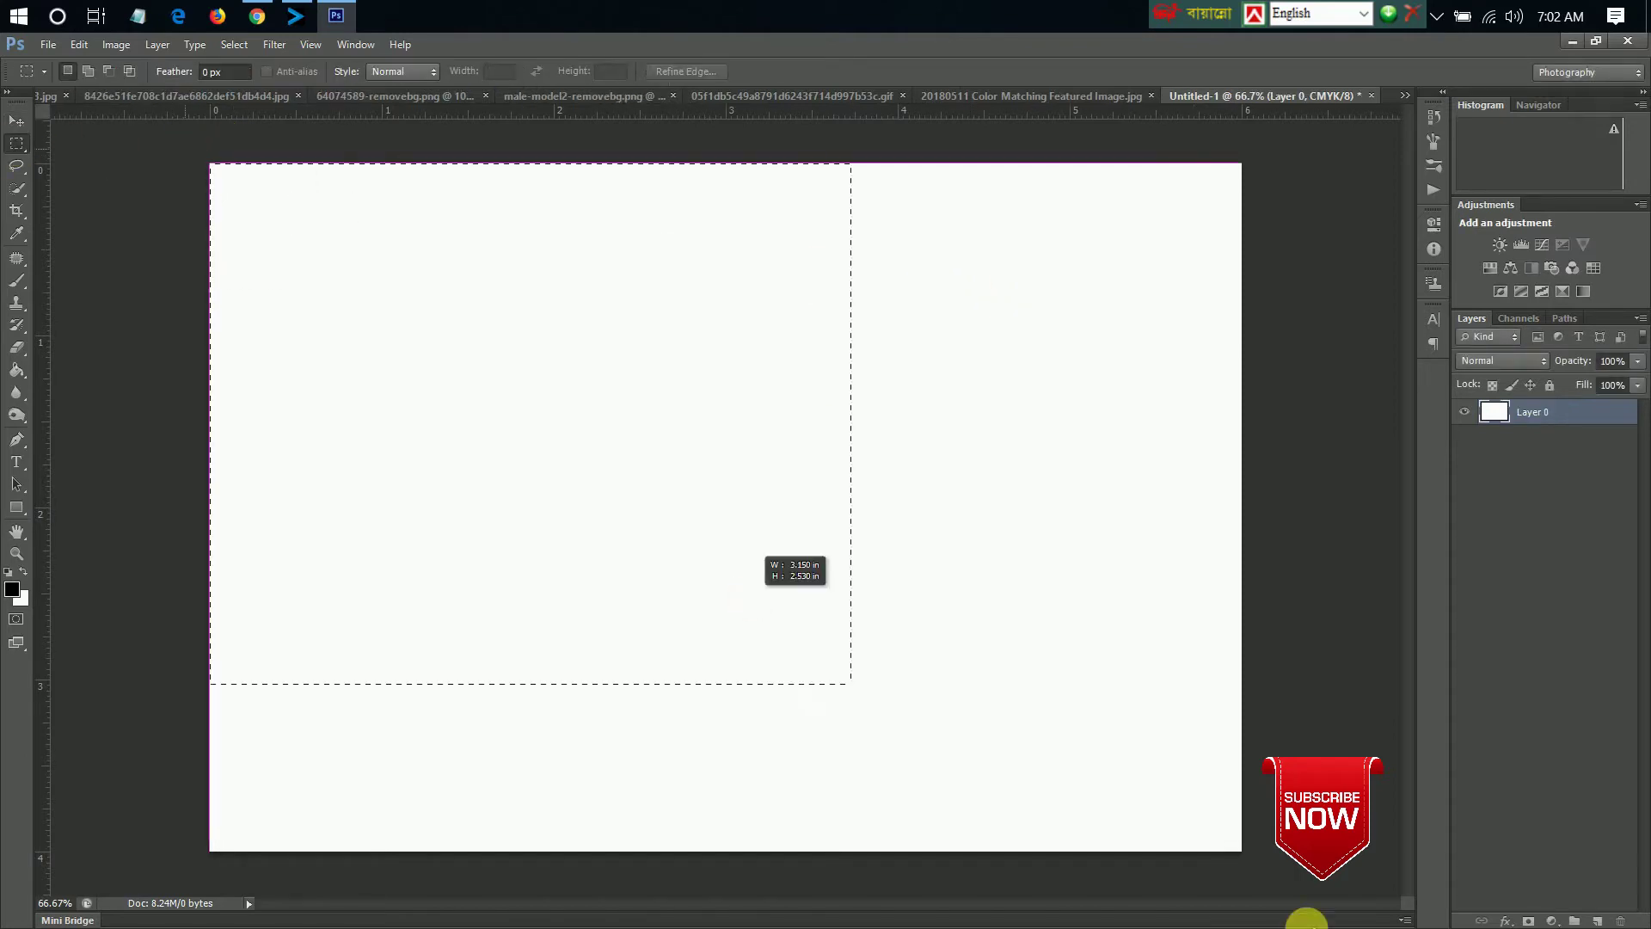
click(16, 121)
- Drag the white layer into the cloud image and scale it to fill the canvas
mouse_move(688, 409)
mouse_down()
mouse_move(1254, 116)
mouse_move(1116, 107)
mouse_move(933, 310)
mouse_up()
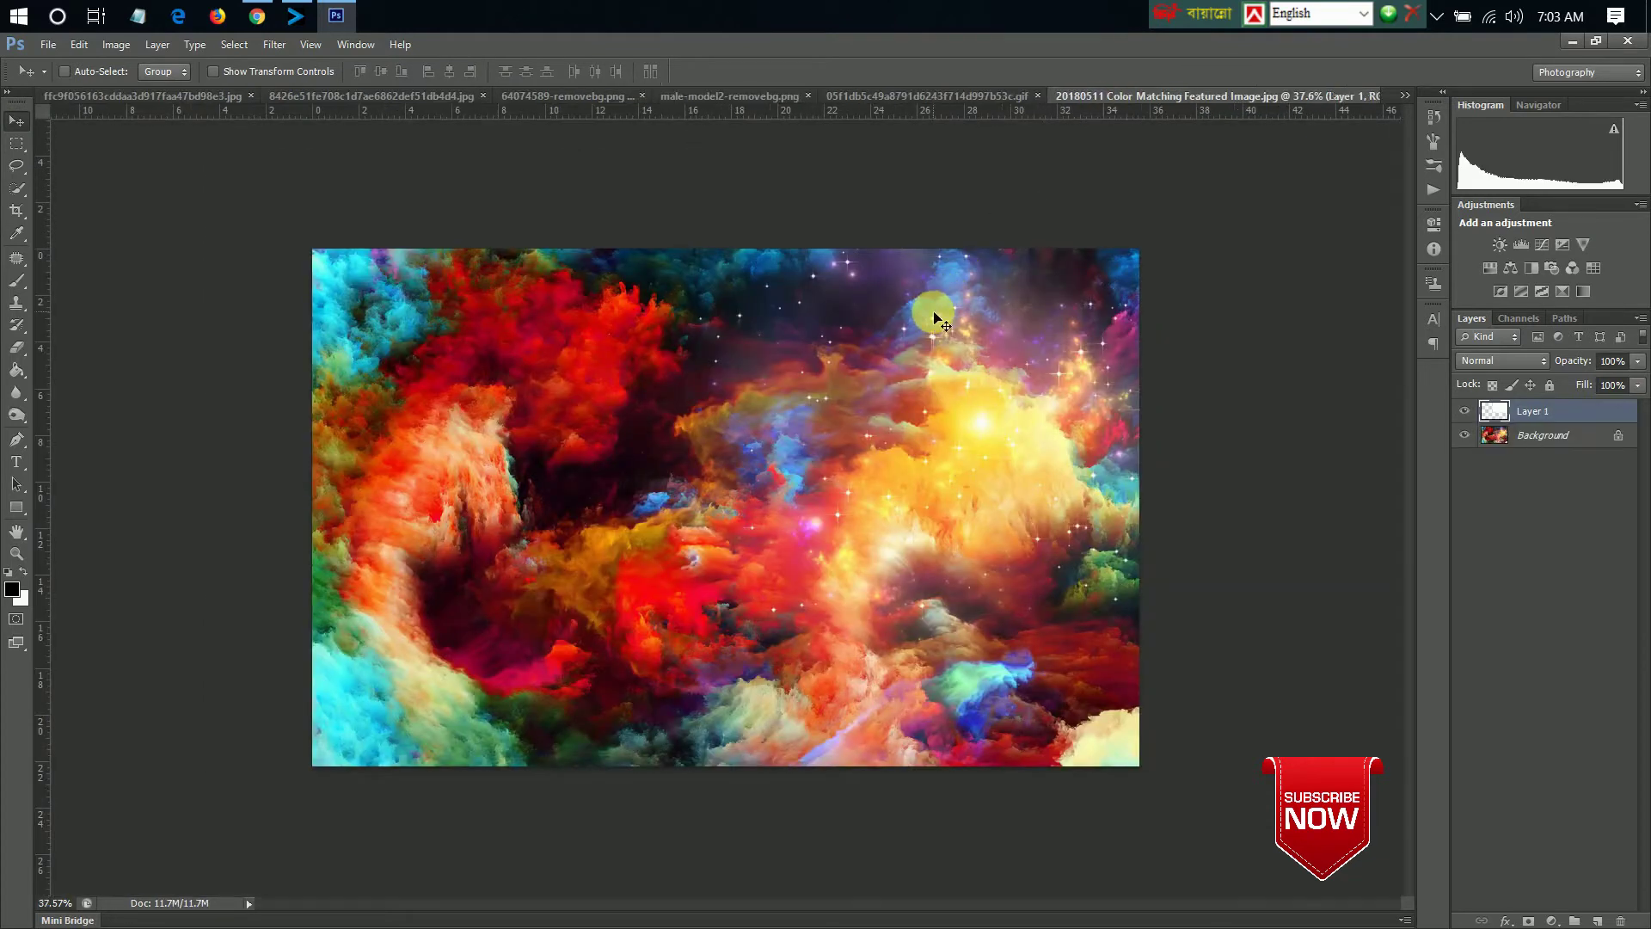
drag(1042, 414, 871, 538)
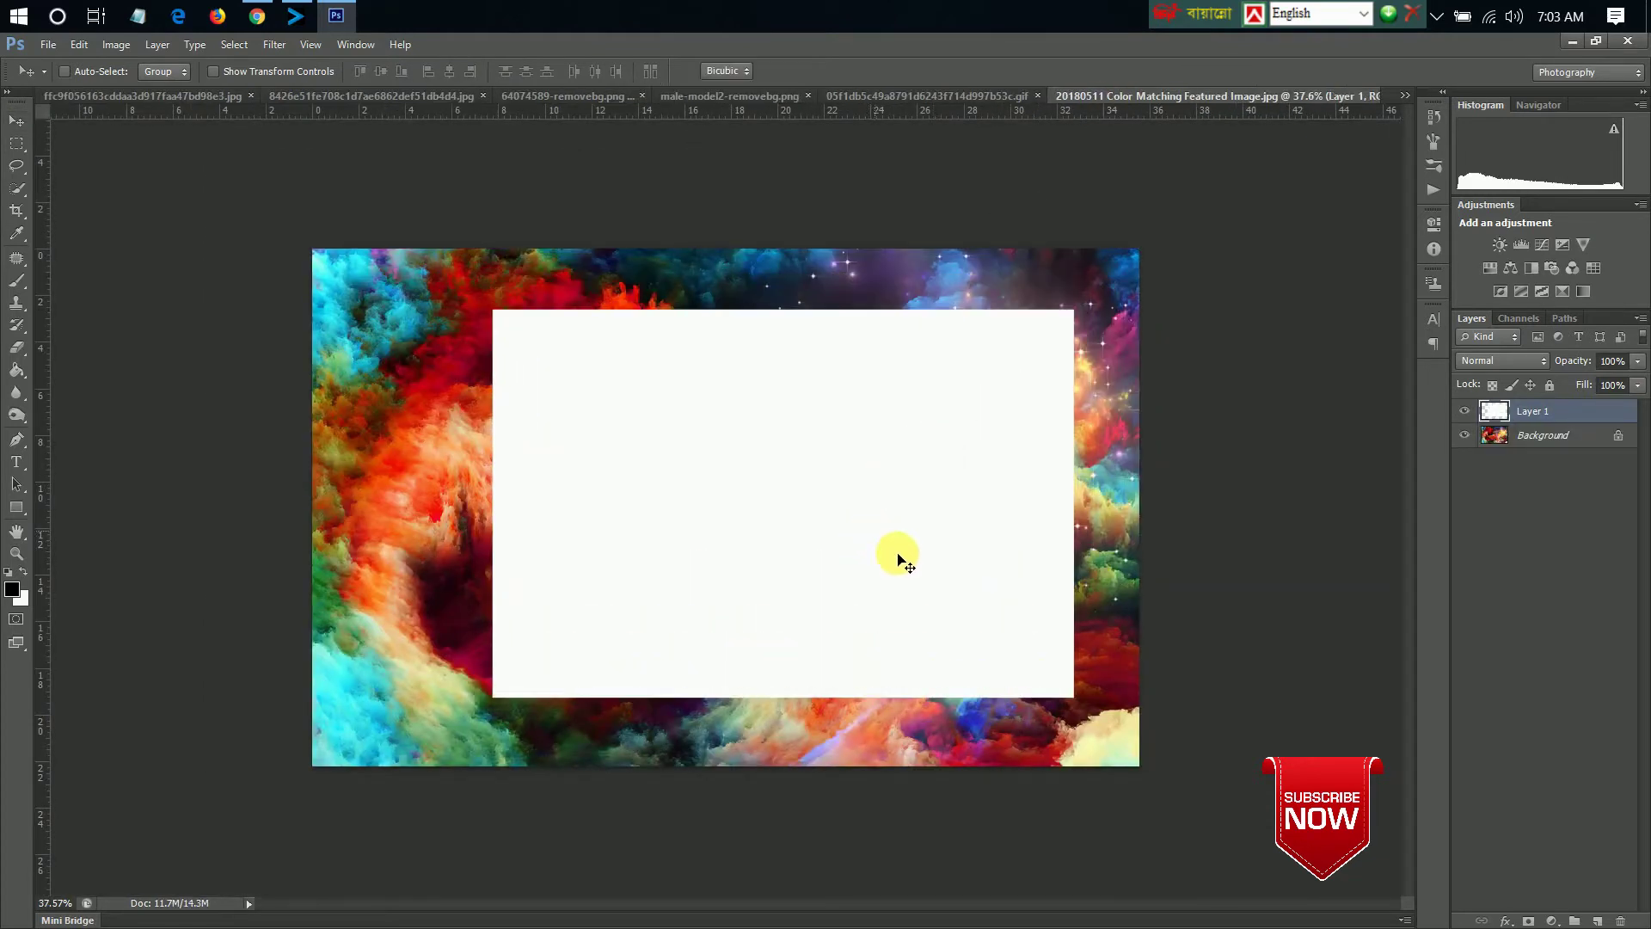
key(ctrl+t)
drag(1074, 701, 1199, 882)
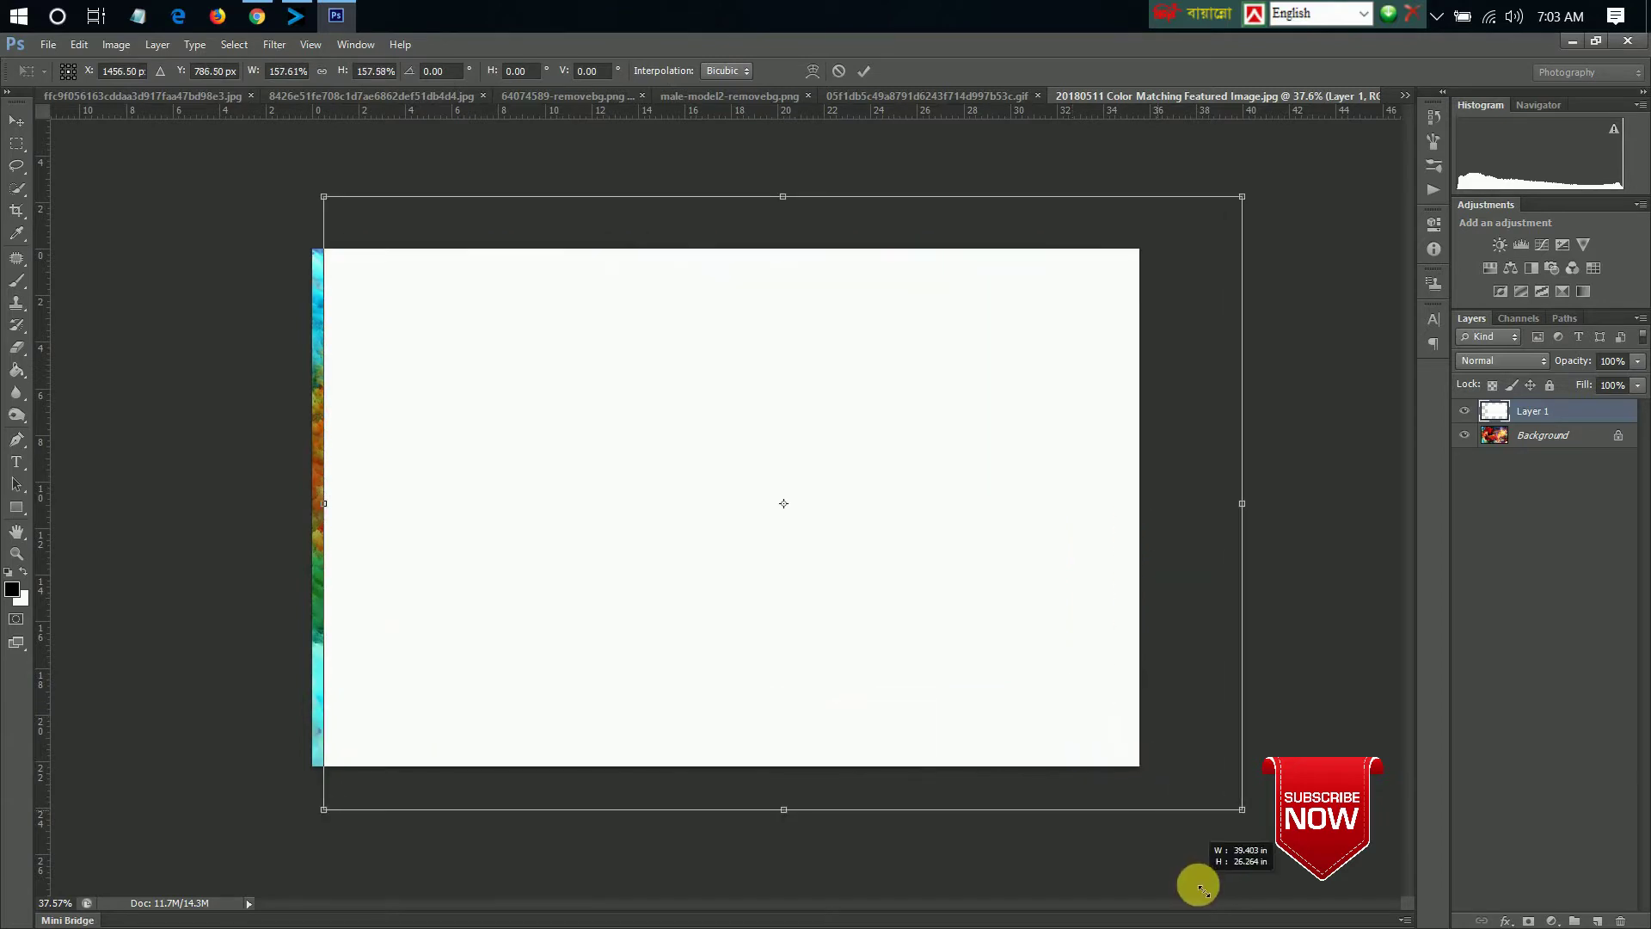
mouse_move(1017, 682)
mouse_down()
mouse_move(959, 675)
mouse_move(988, 692)
mouse_up()
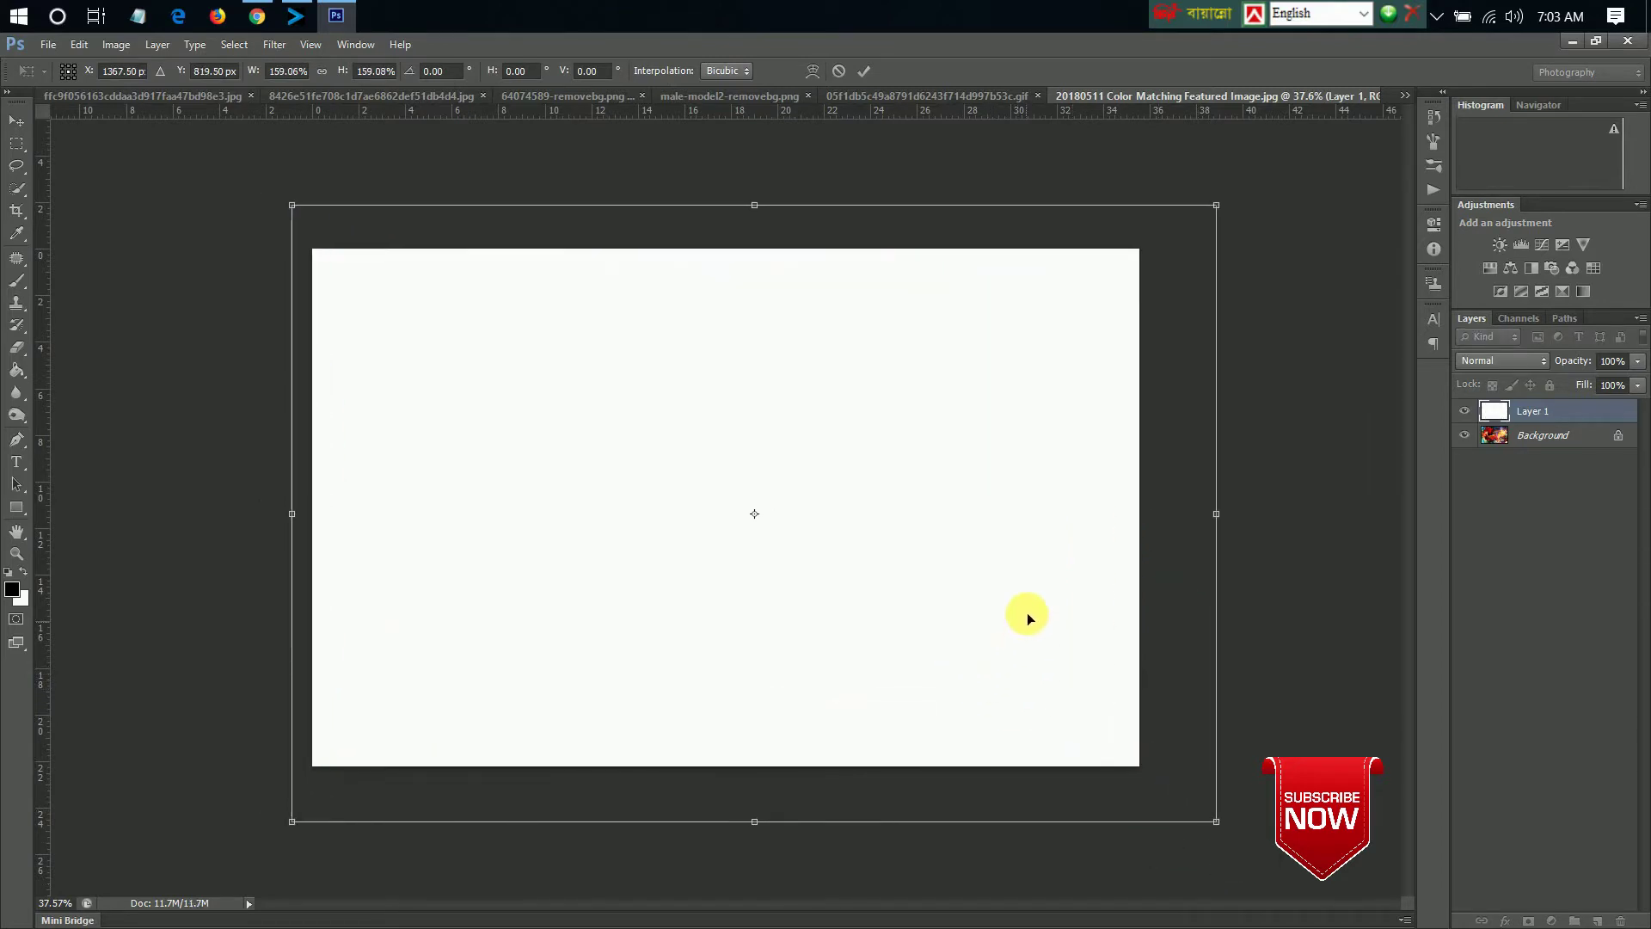
key(Return)
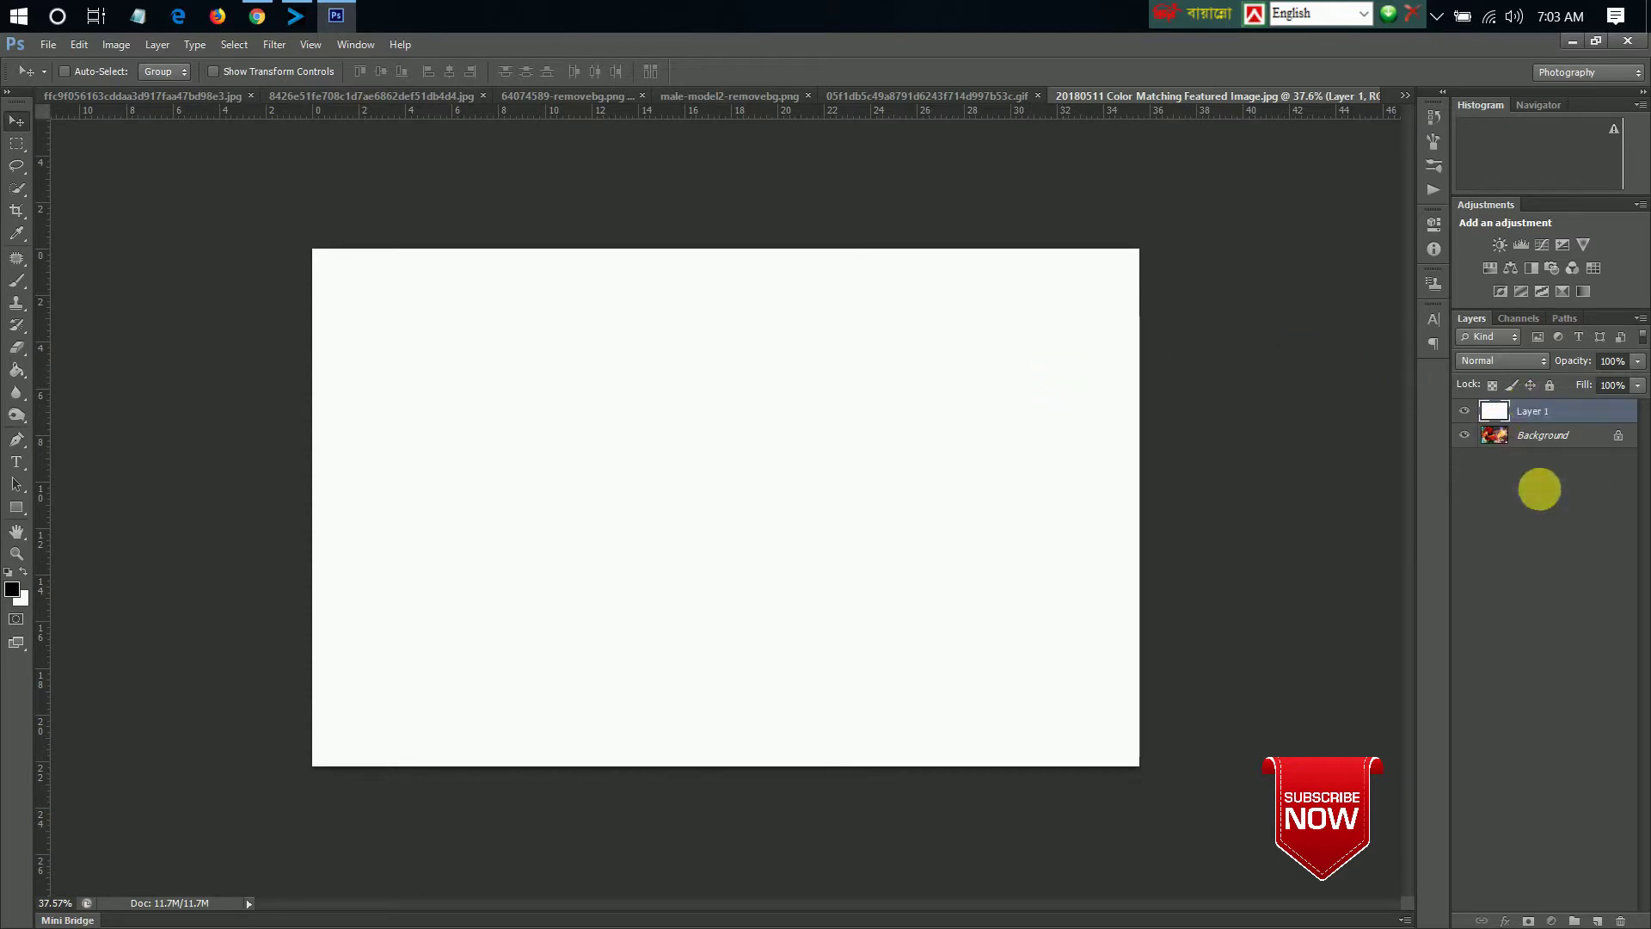
- Unlock the cloud background as Layer 0 and stack the white layer beneath it
double_click(1617, 435)
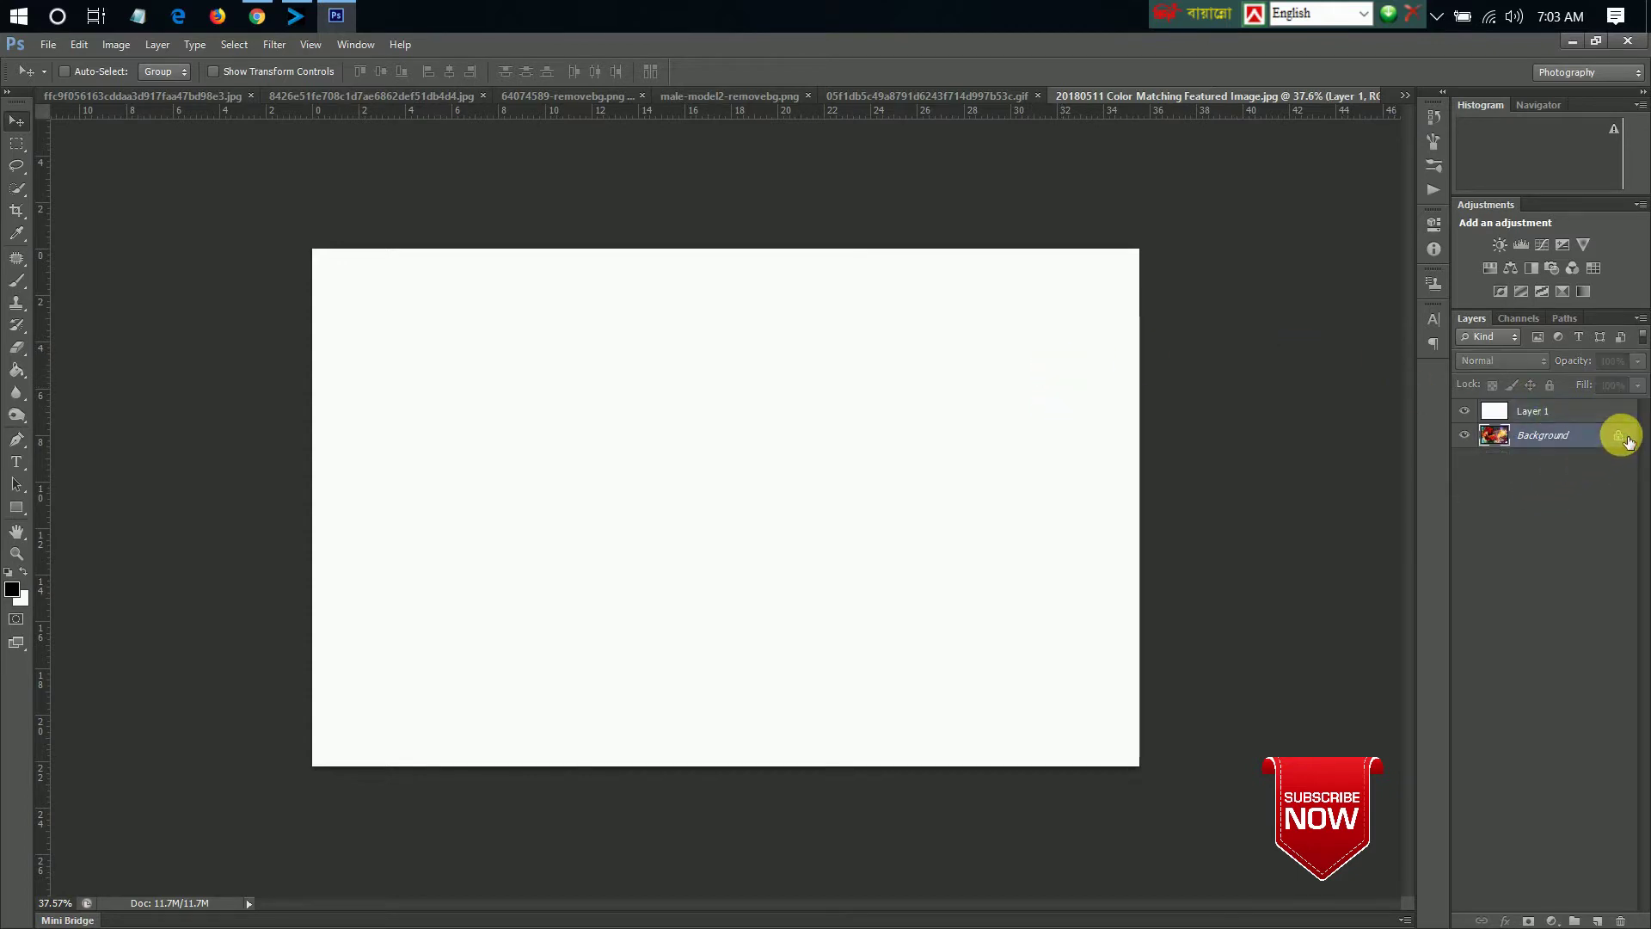
click(969, 292)
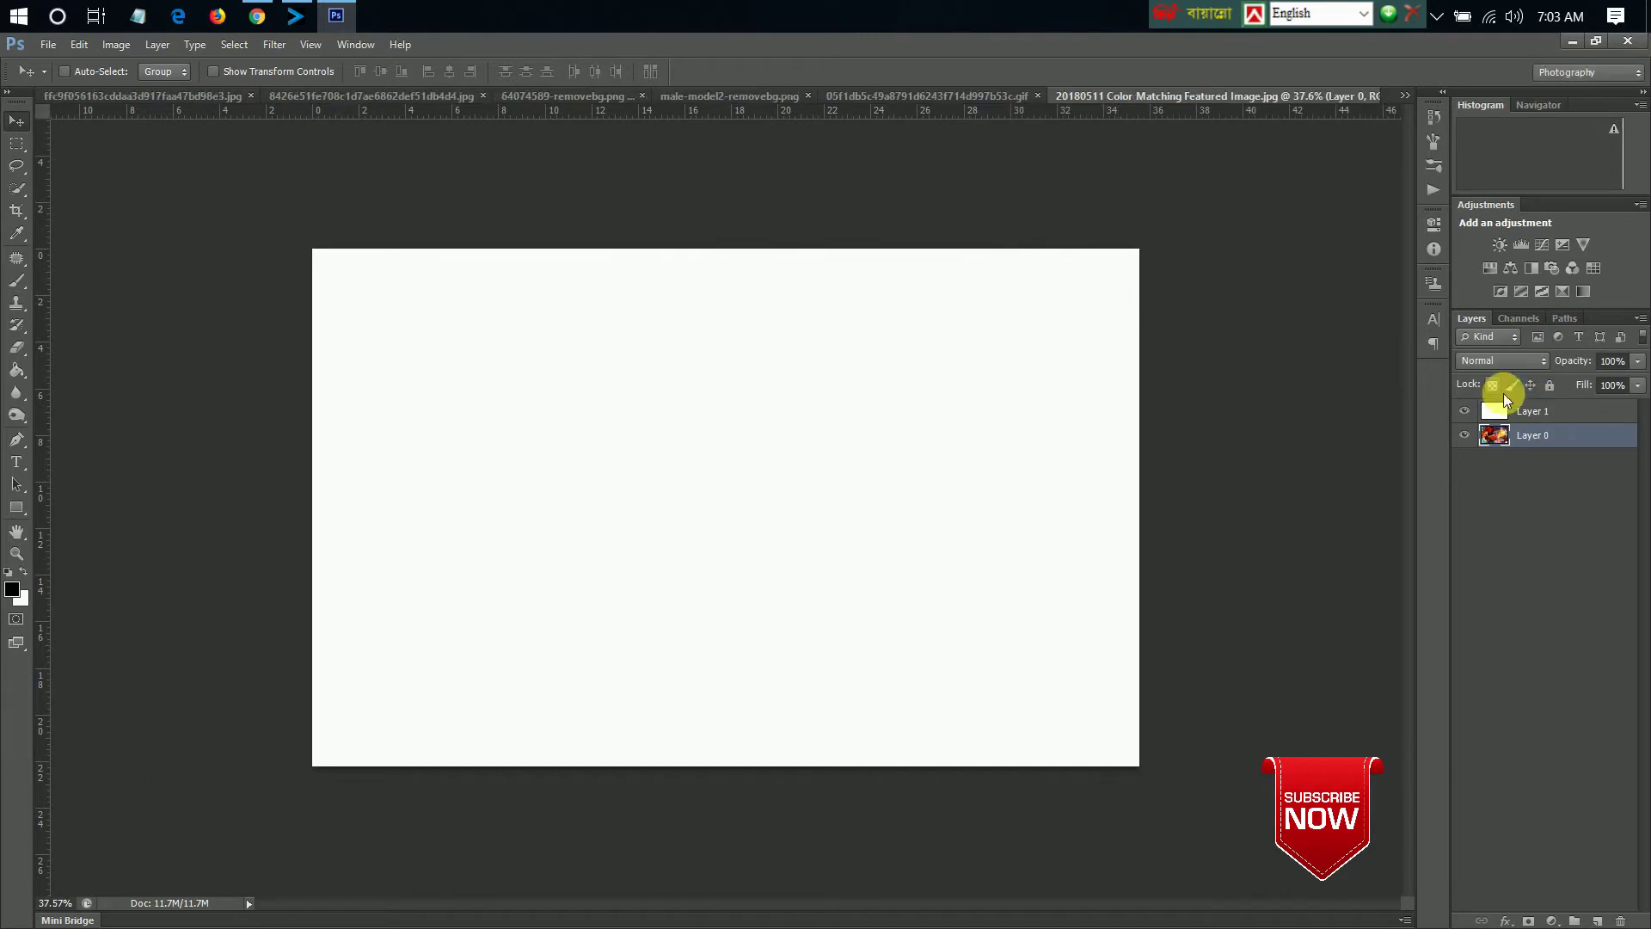
drag(1531, 411, 1528, 443)
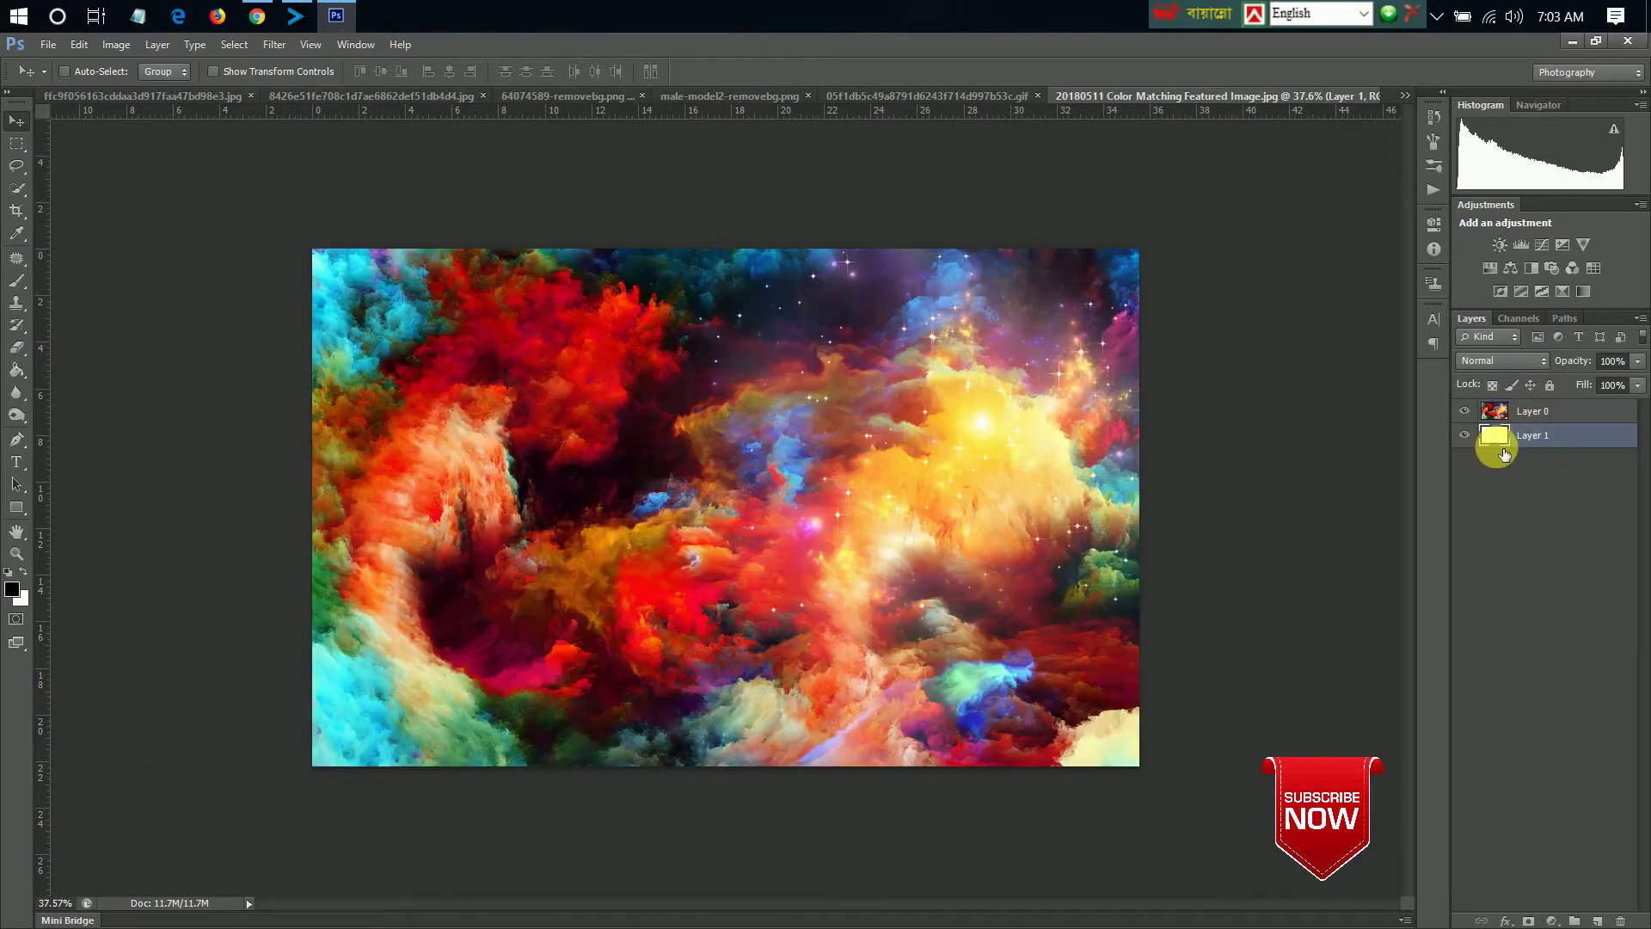
click(1563, 419)
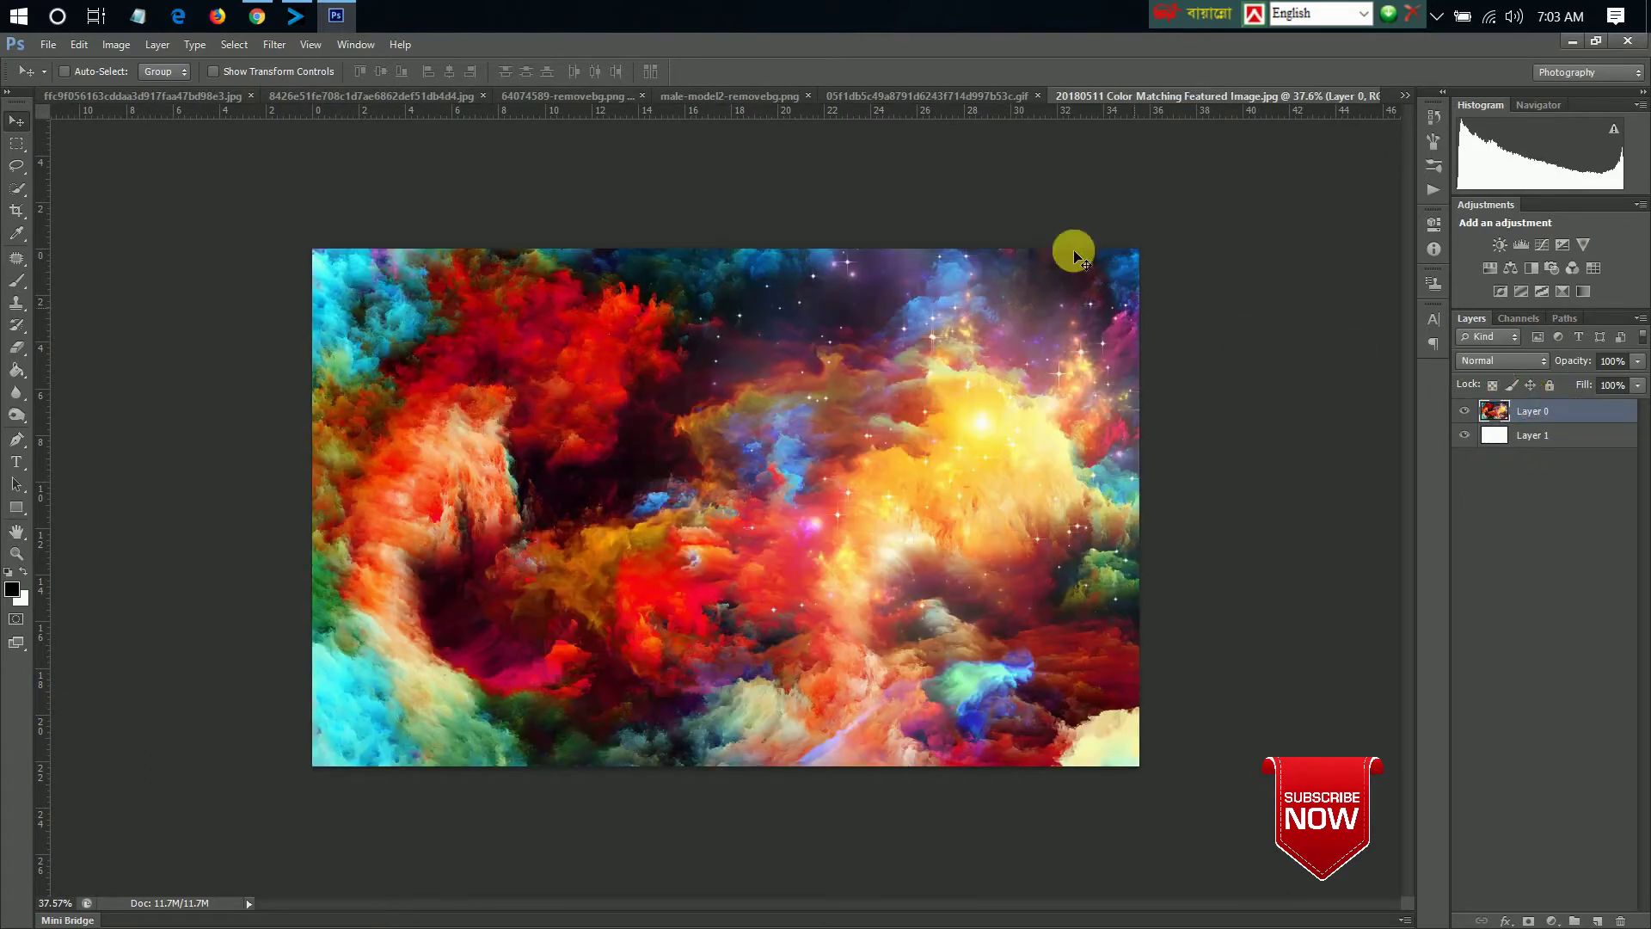
- Bring the jacketed man into the cloud image, enlarged about three times and placed lower left
click(754, 99)
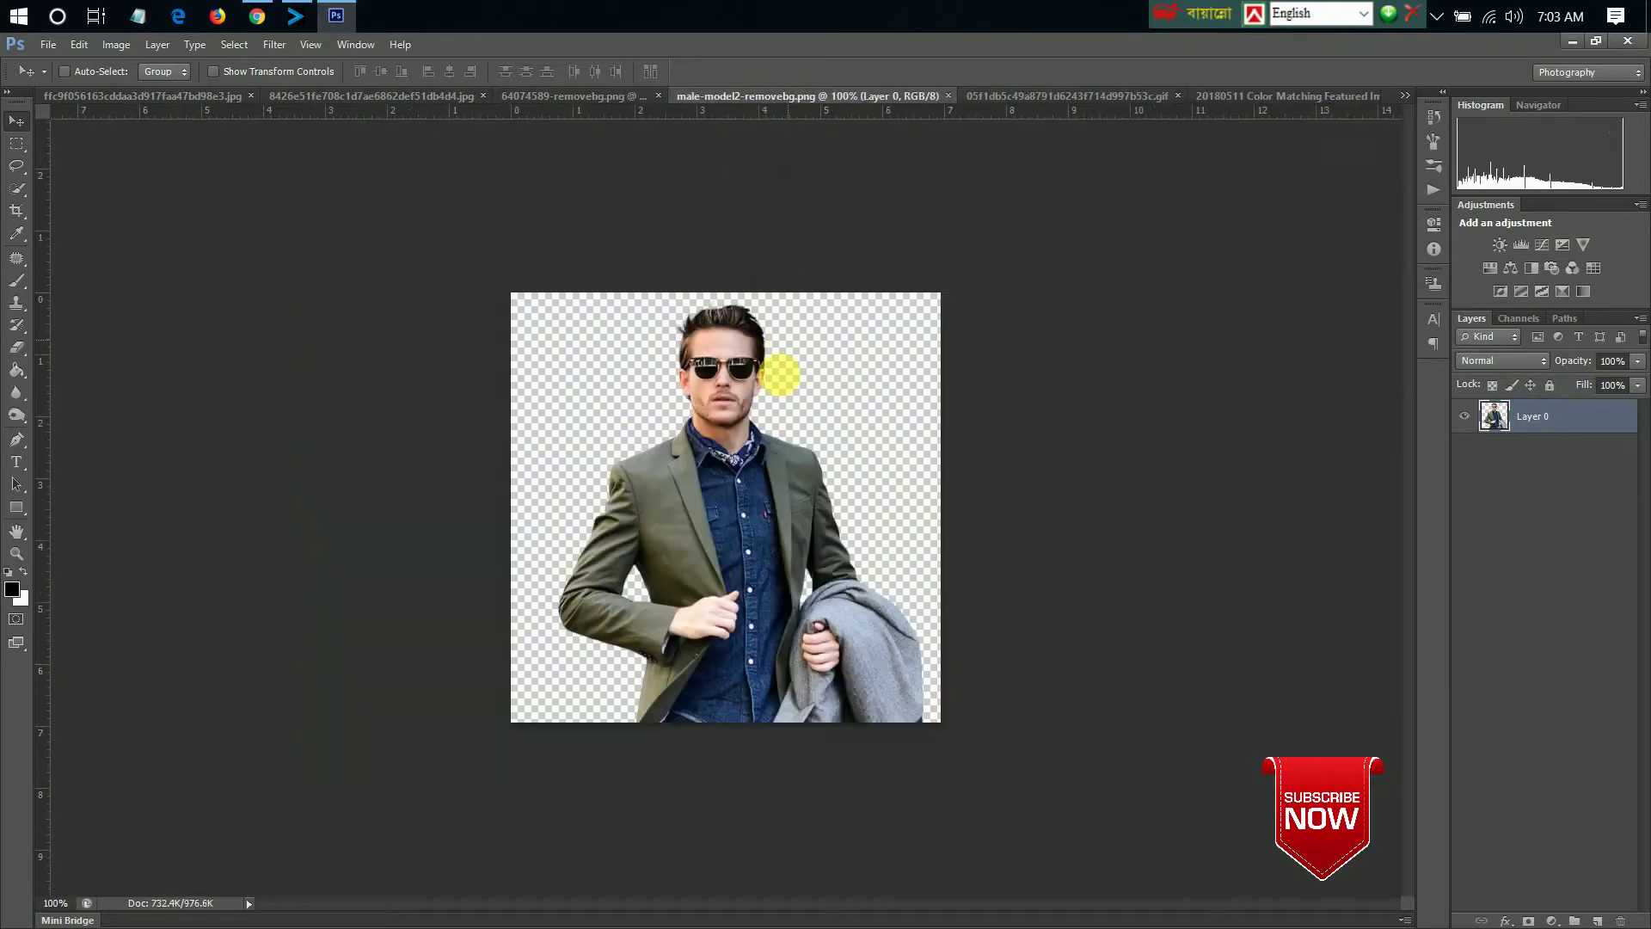
click(1202, 99)
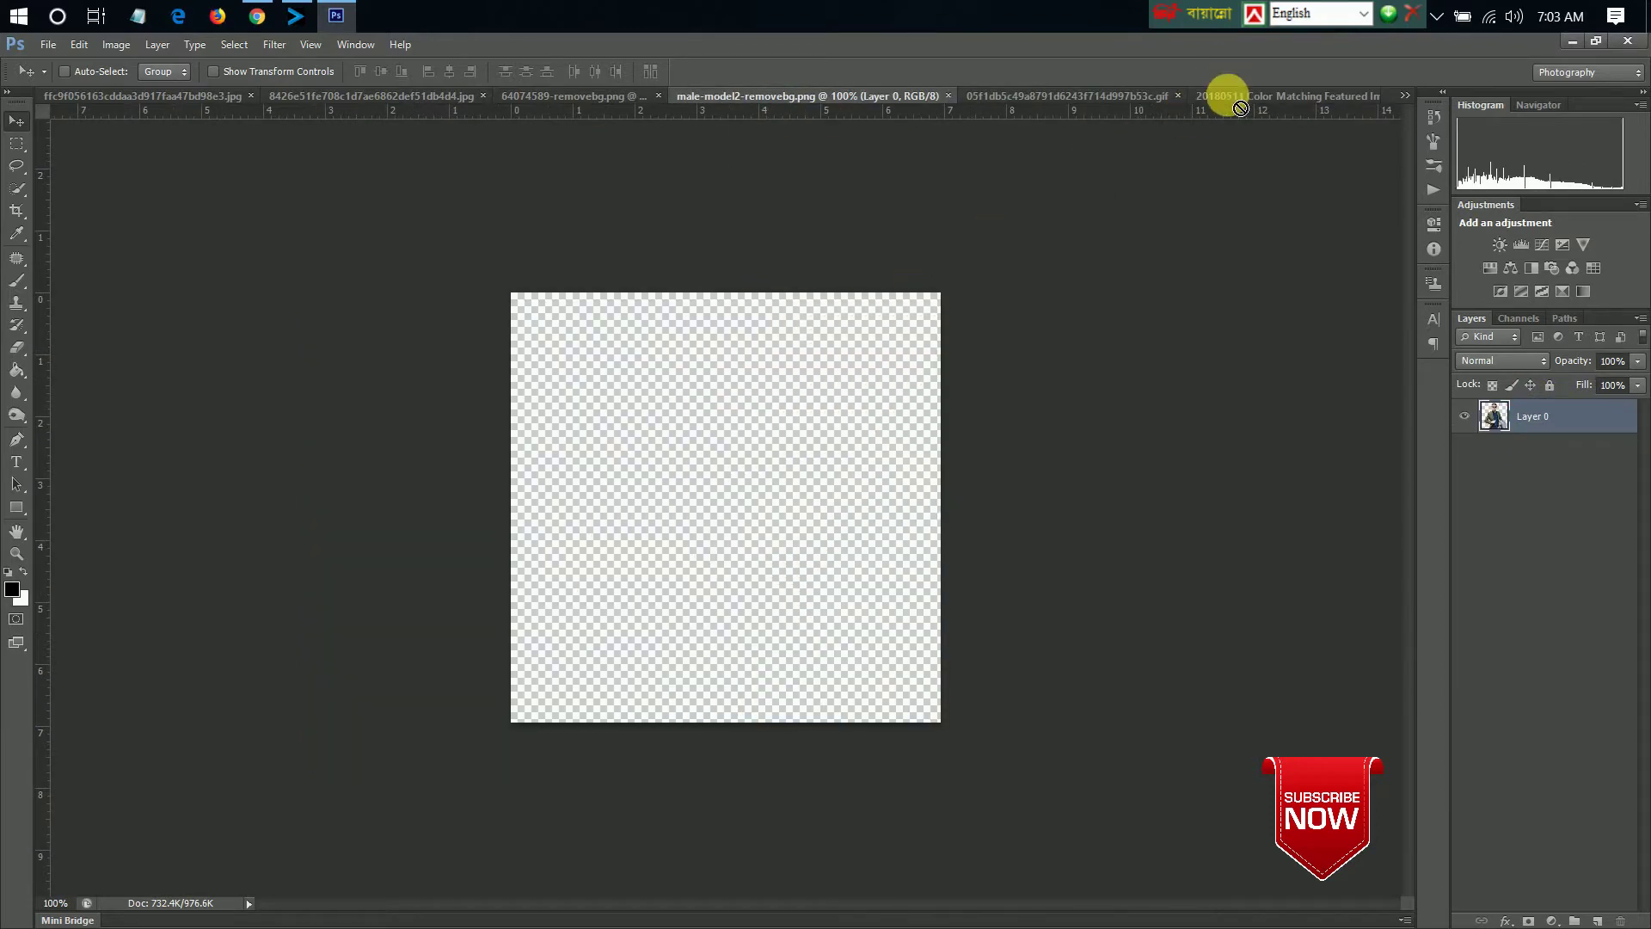
mouse_move(1241, 108)
mouse_down()
mouse_move(752, 419)
mouse_move(568, 475)
mouse_up()
key(ctrl+t)
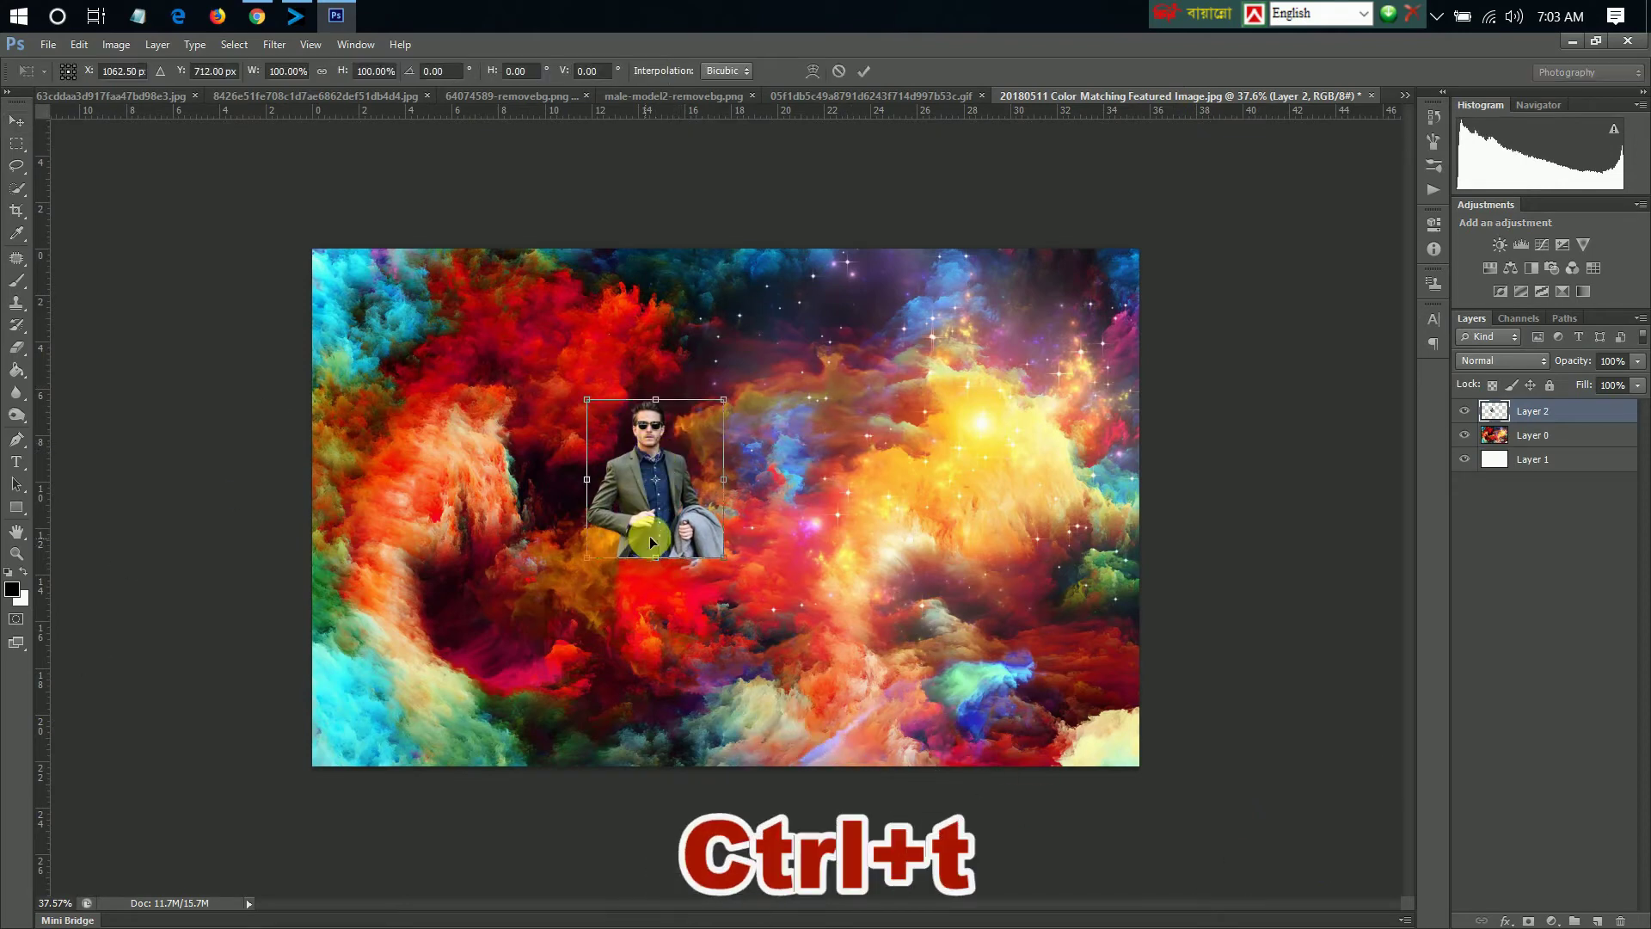
drag(724, 556, 859, 713)
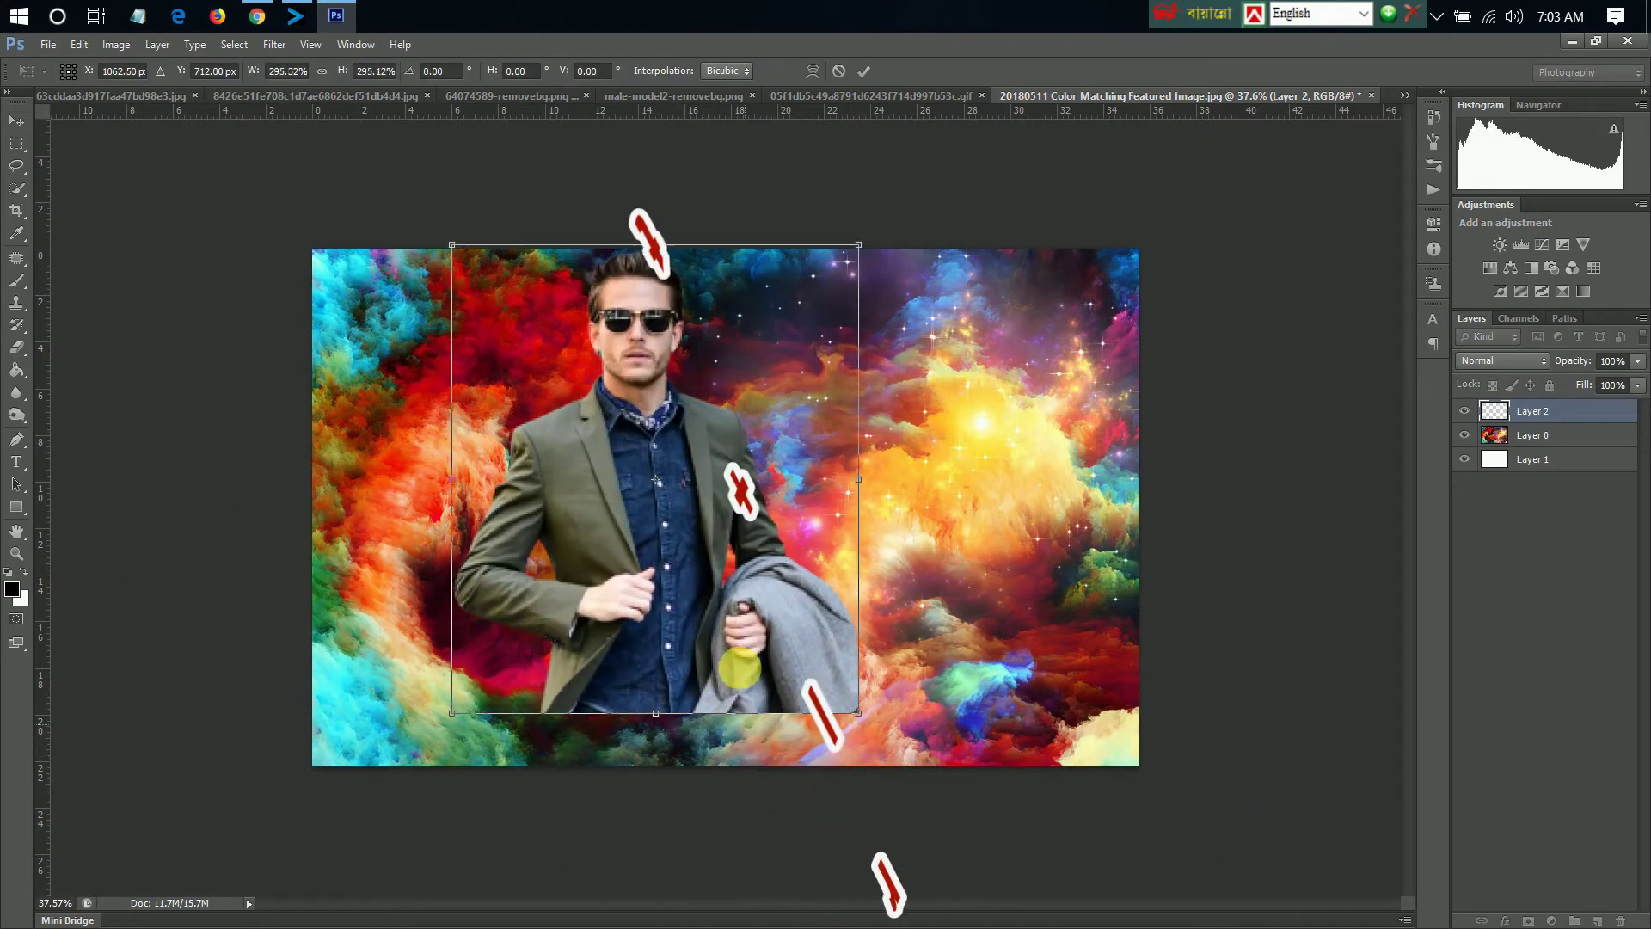
drag(740, 669, 673, 715)
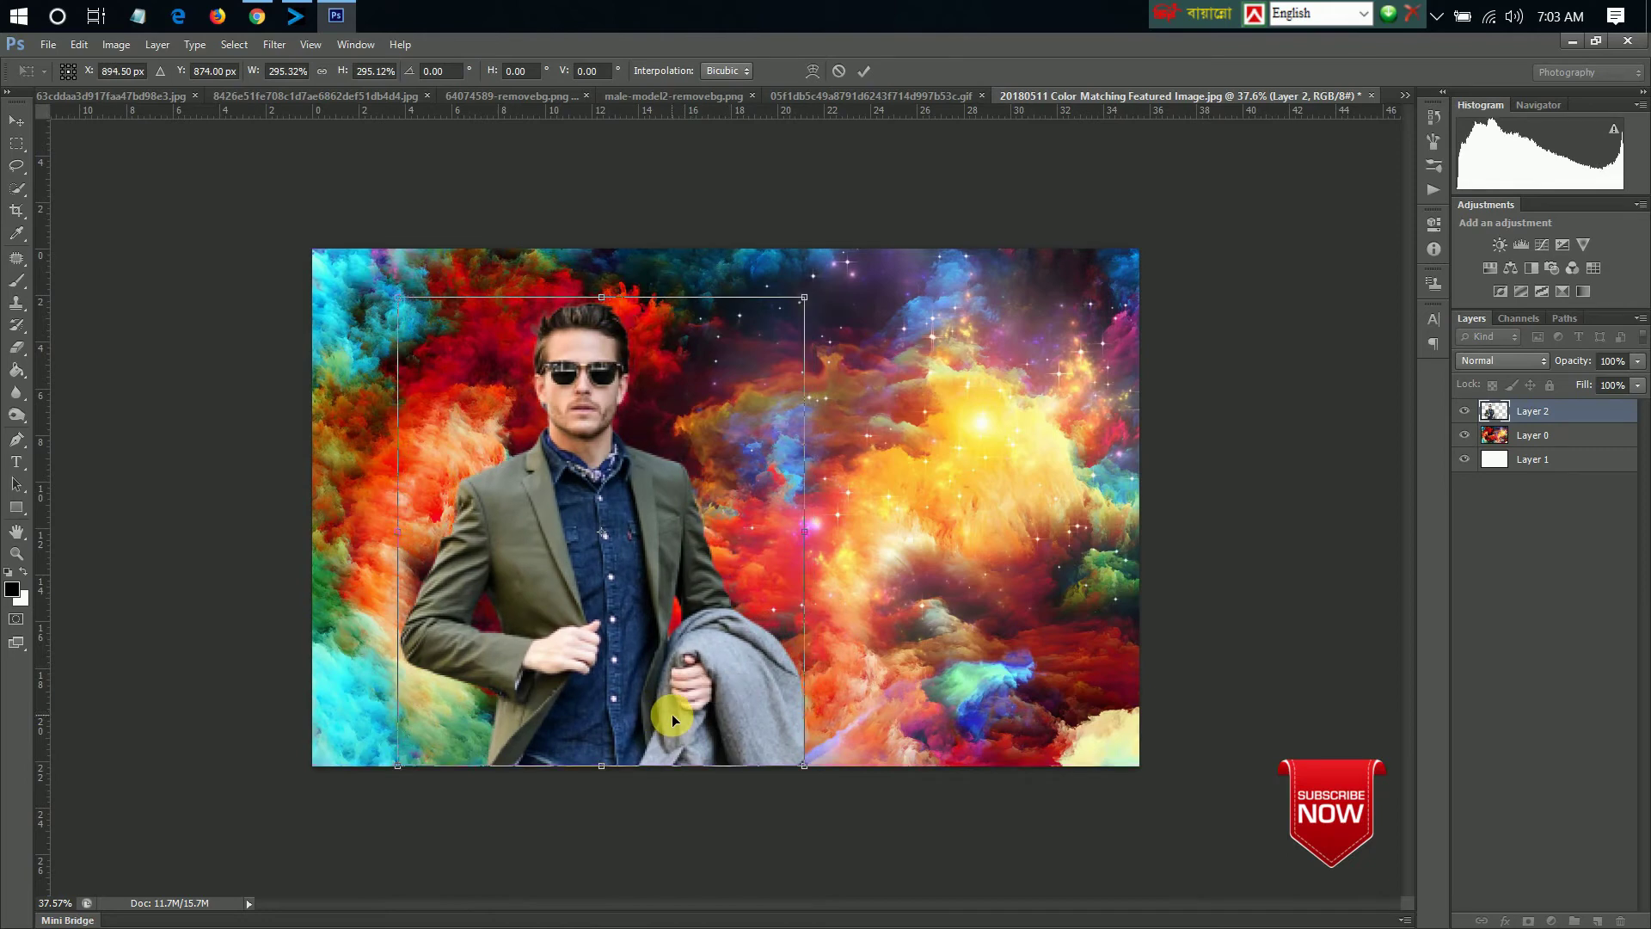
key(Return)
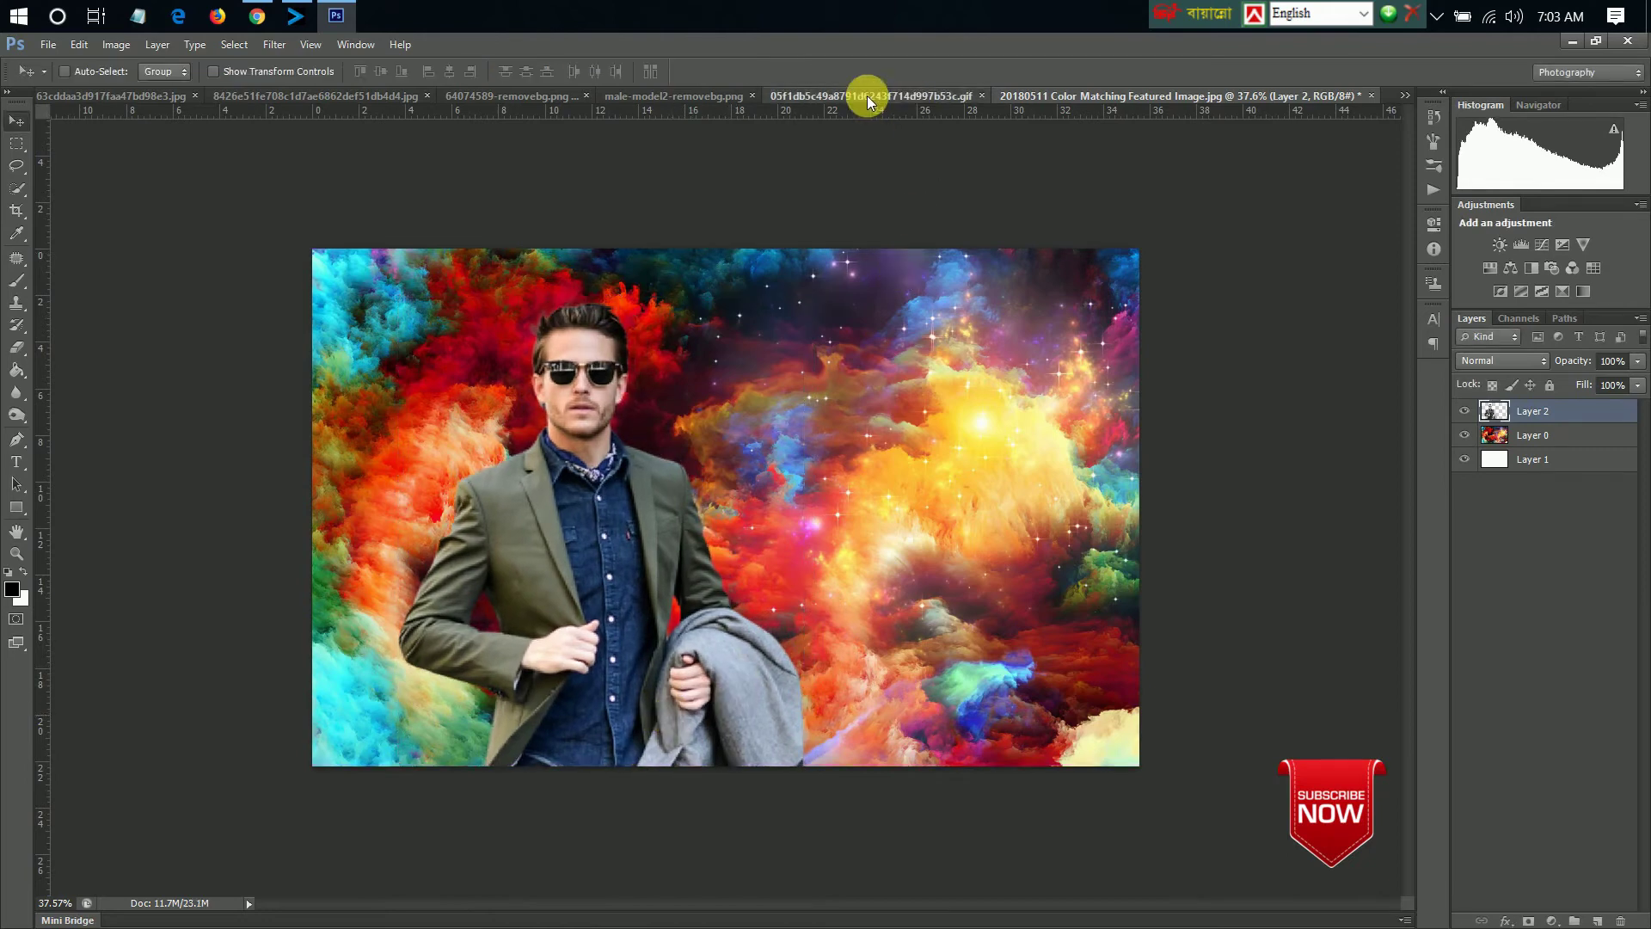
- Select the whole woman cutout image after a failed drag into the clouds
click(867, 96)
drag(685, 471, 1084, 259)
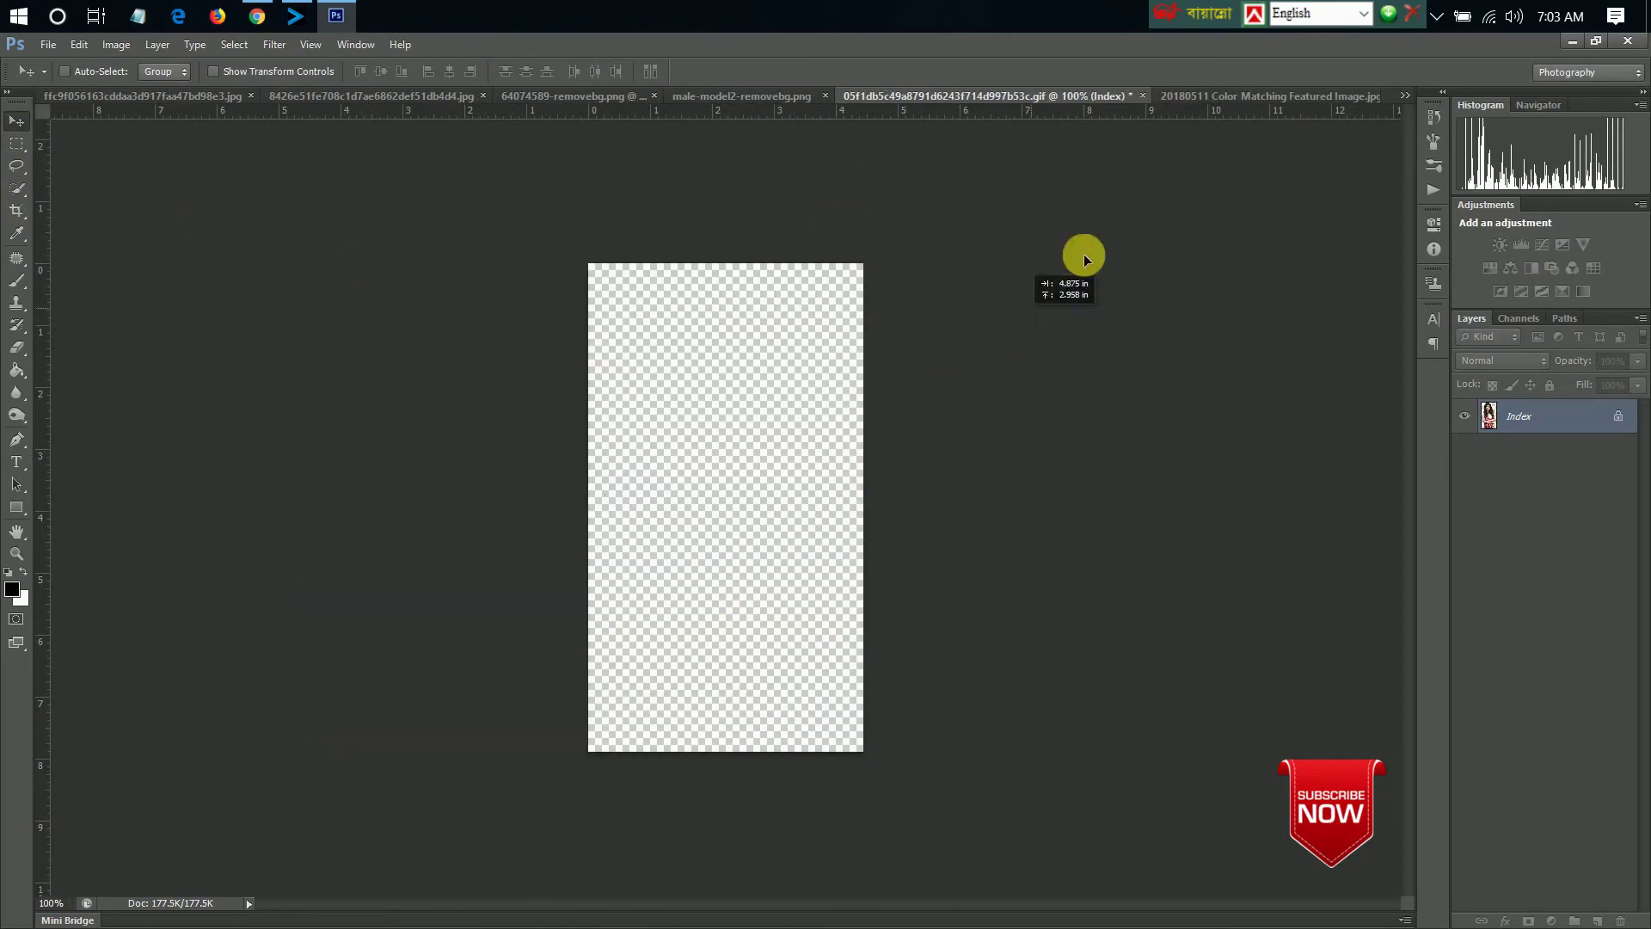
drag(1196, 96, 804, 417)
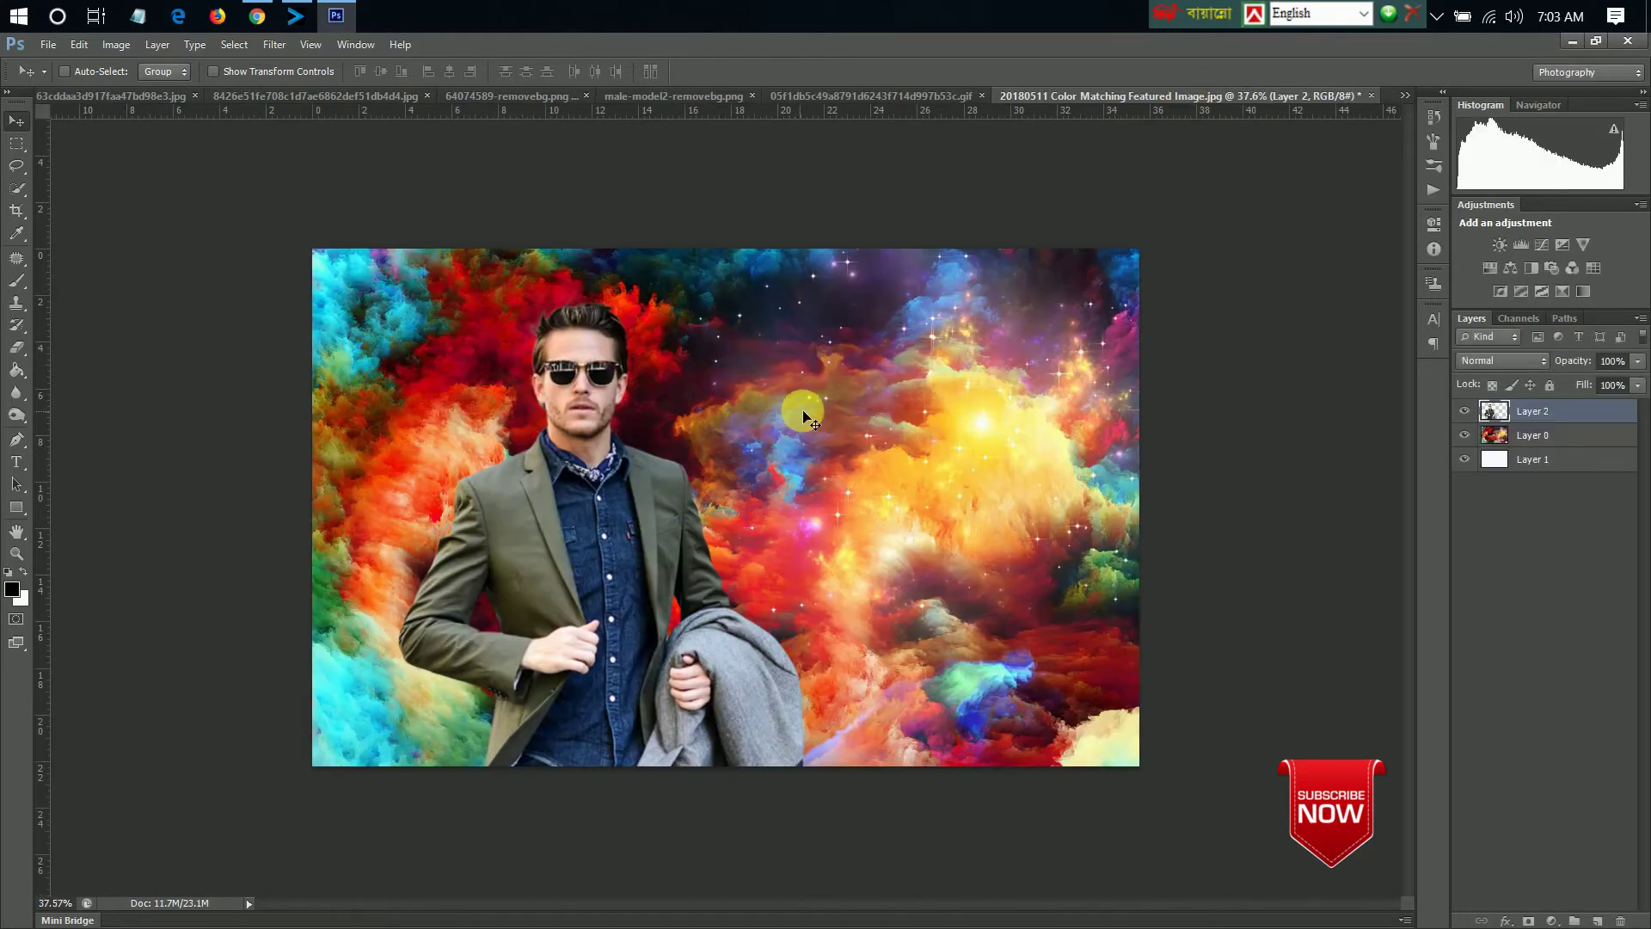
click(884, 96)
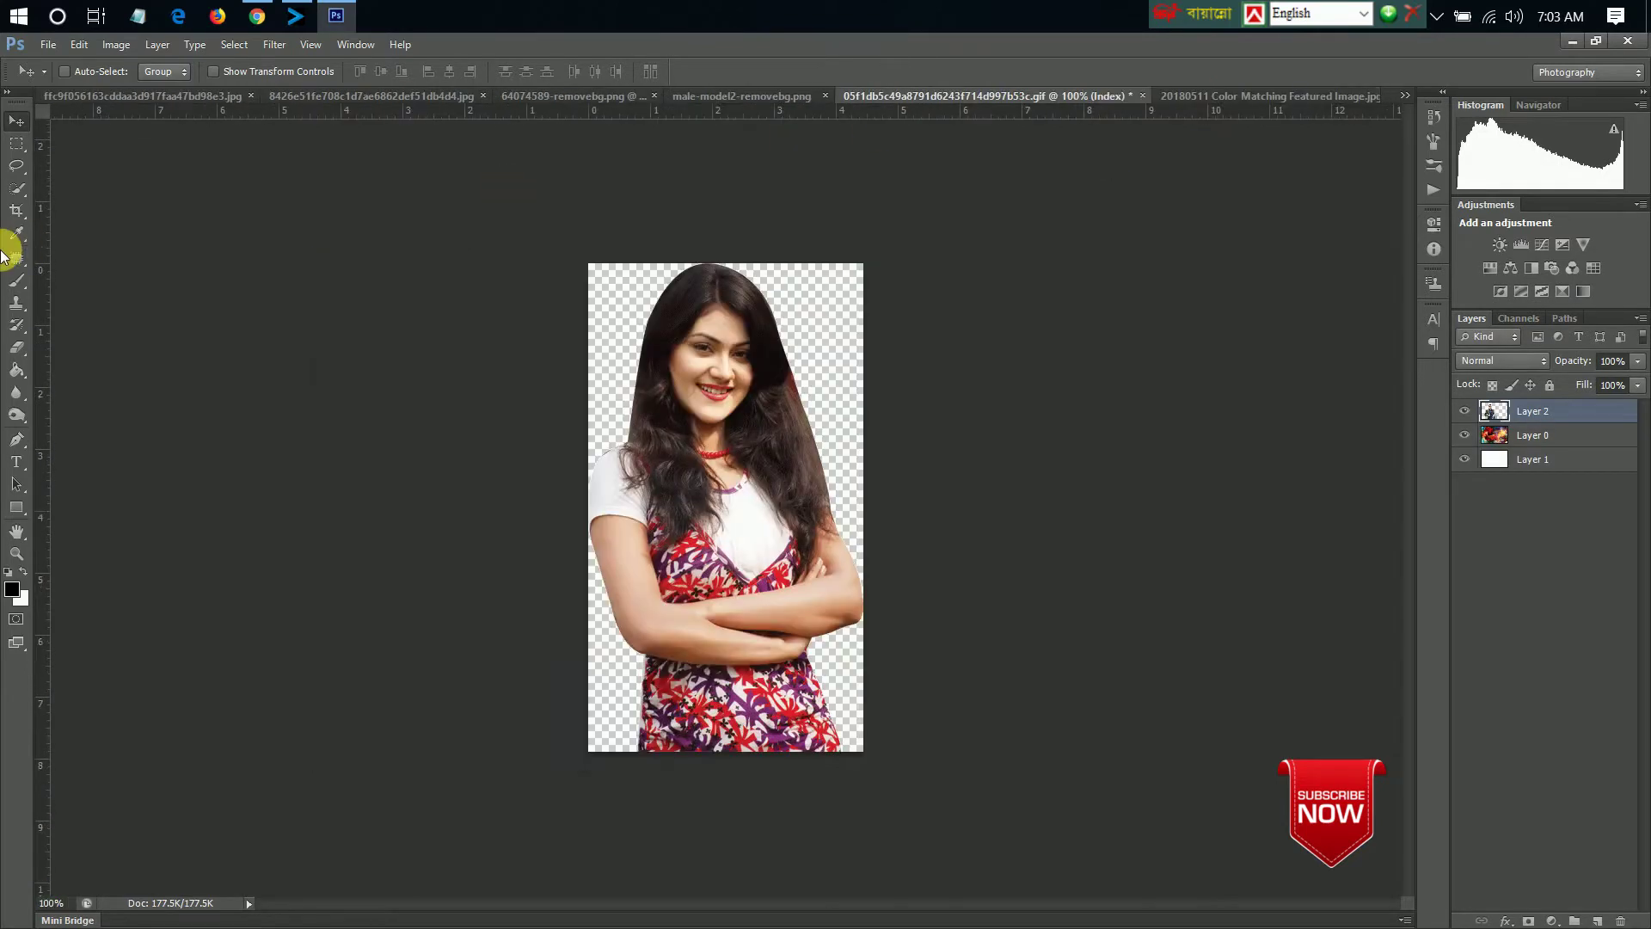
click(16, 143)
drag(288, 184, 1121, 921)
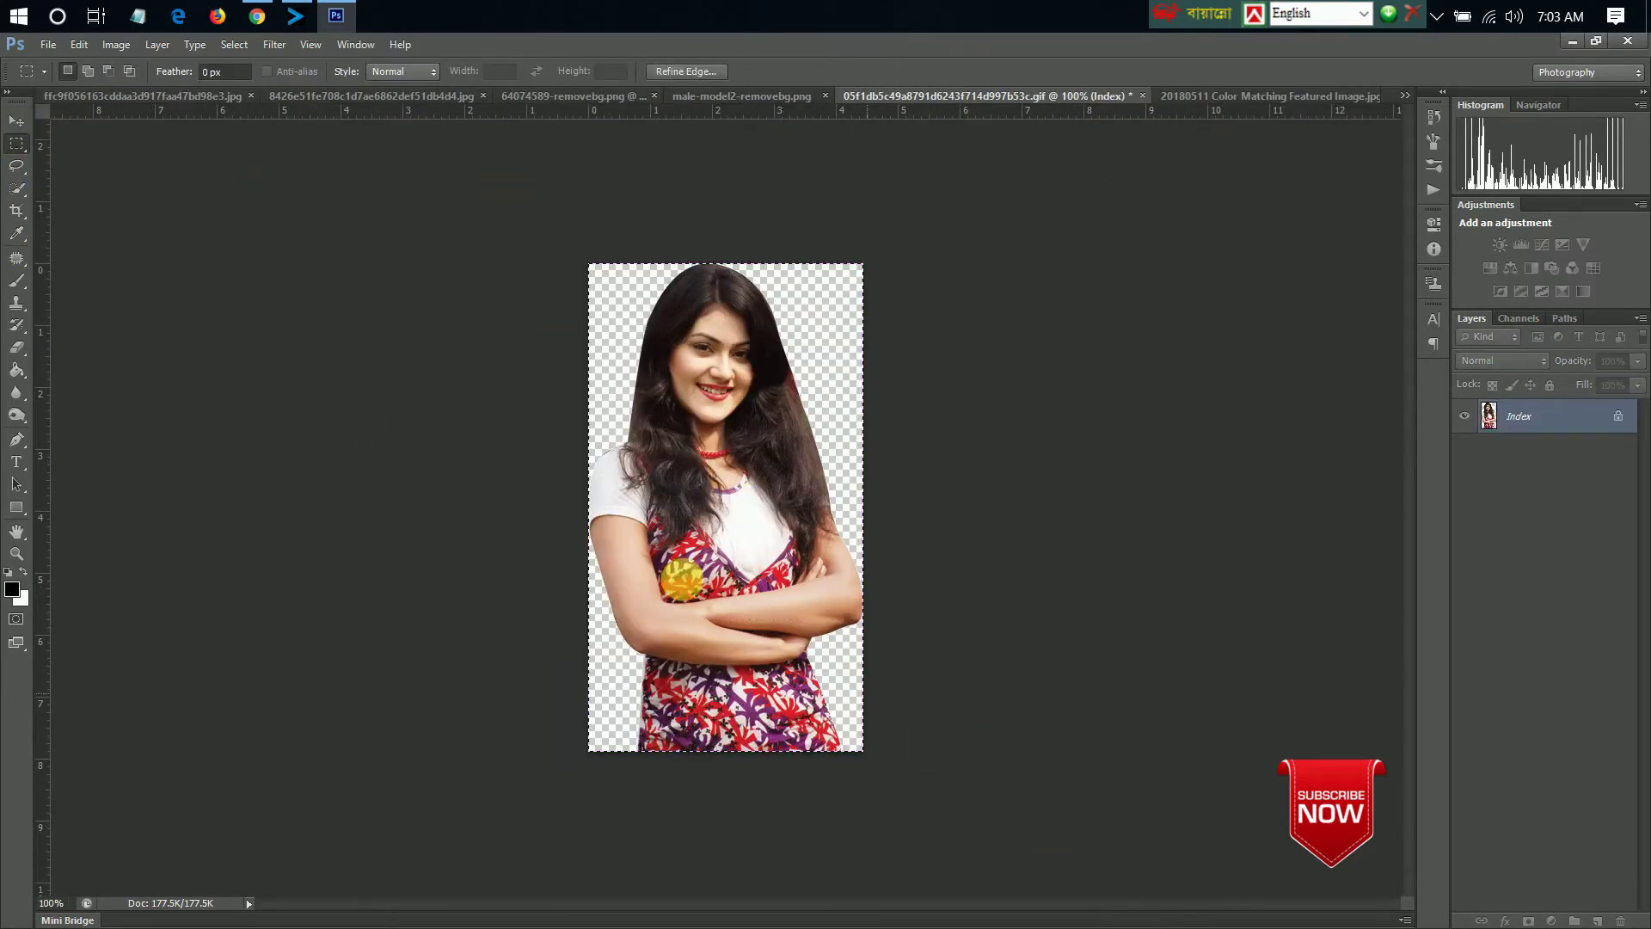
click(13, 127)
- Move the woman into the cloud composite, enlarged about two and a half times
drag(756, 497, 1189, 112)
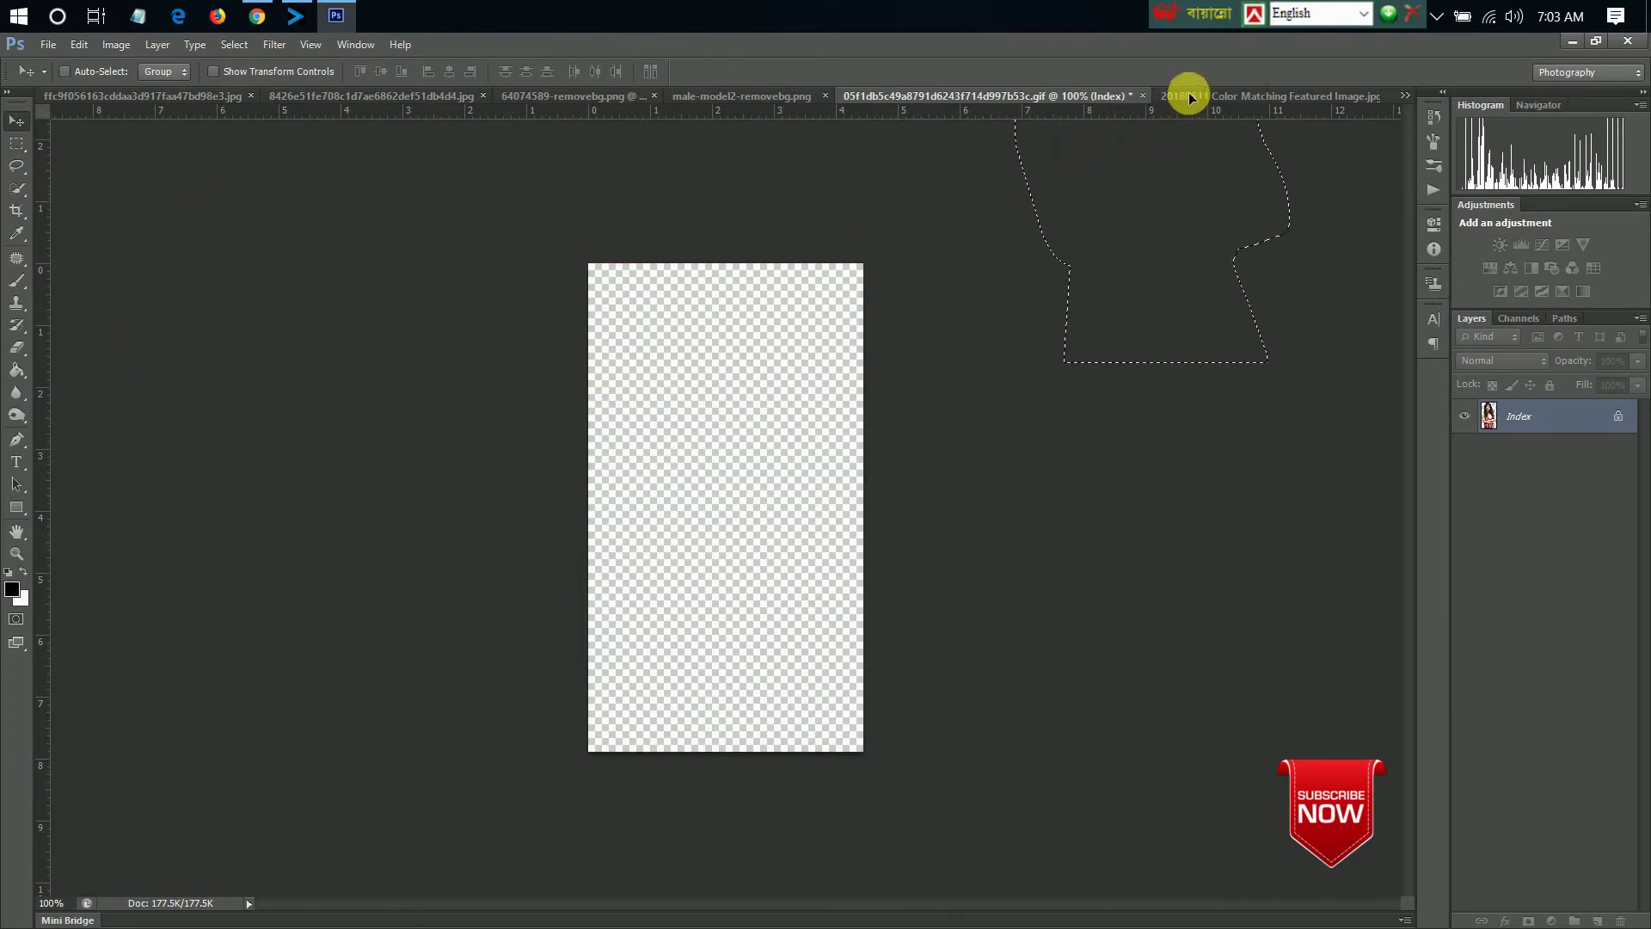
mouse_move(1190, 106)
mouse_down()
mouse_move(819, 483)
mouse_move(800, 599)
mouse_up()
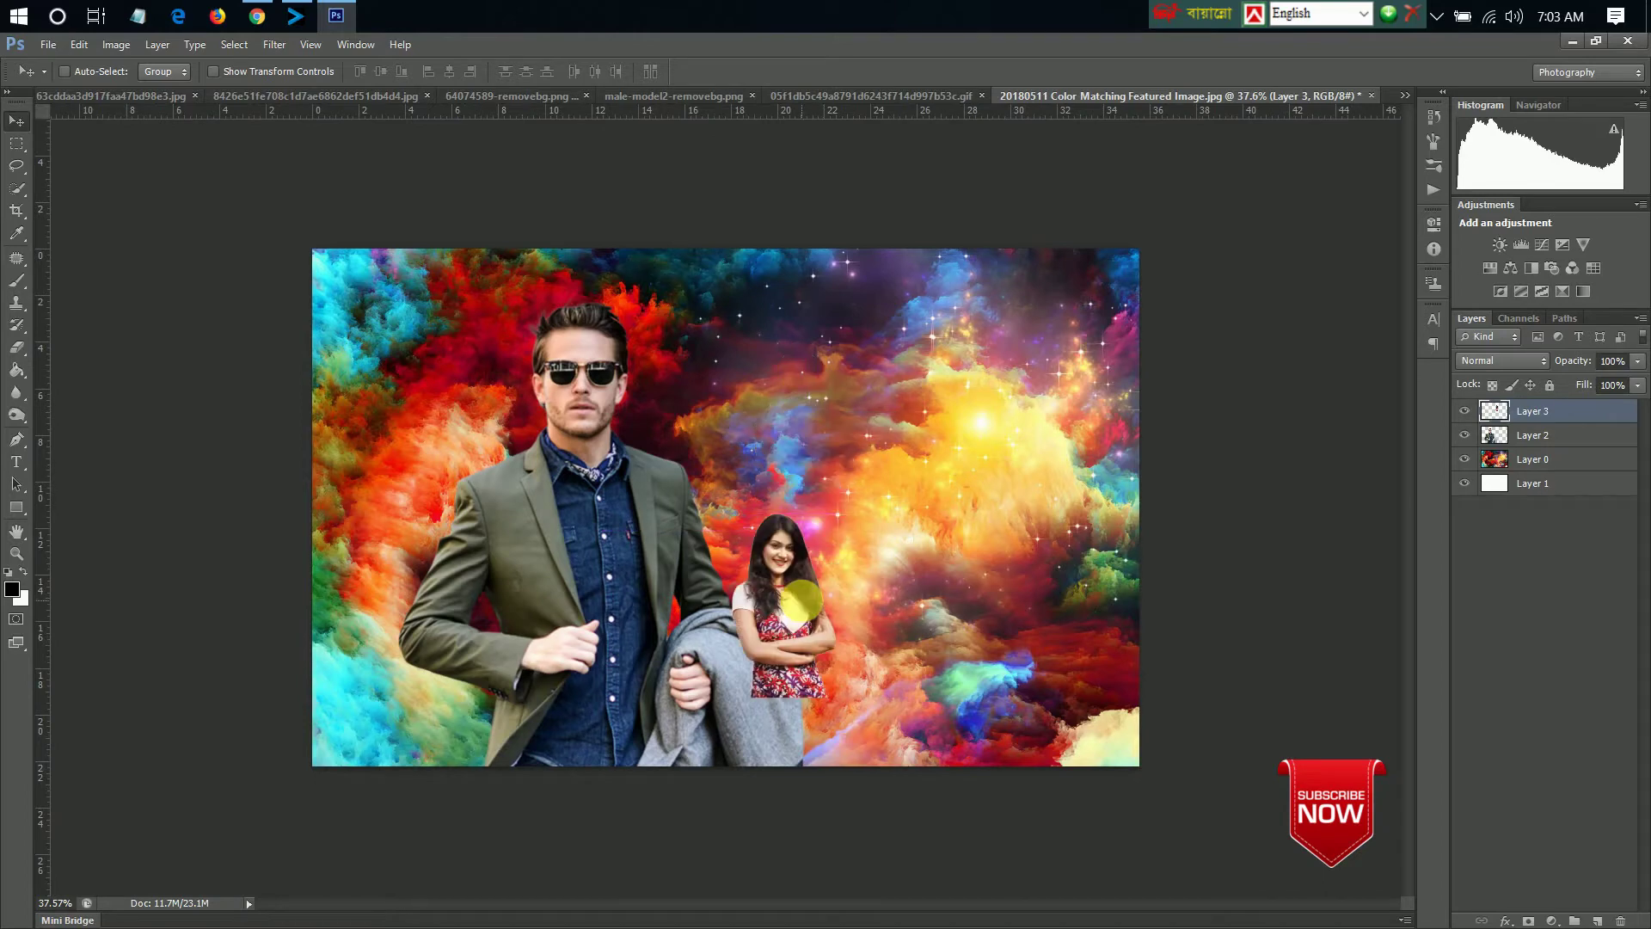
key(ctrl+t)
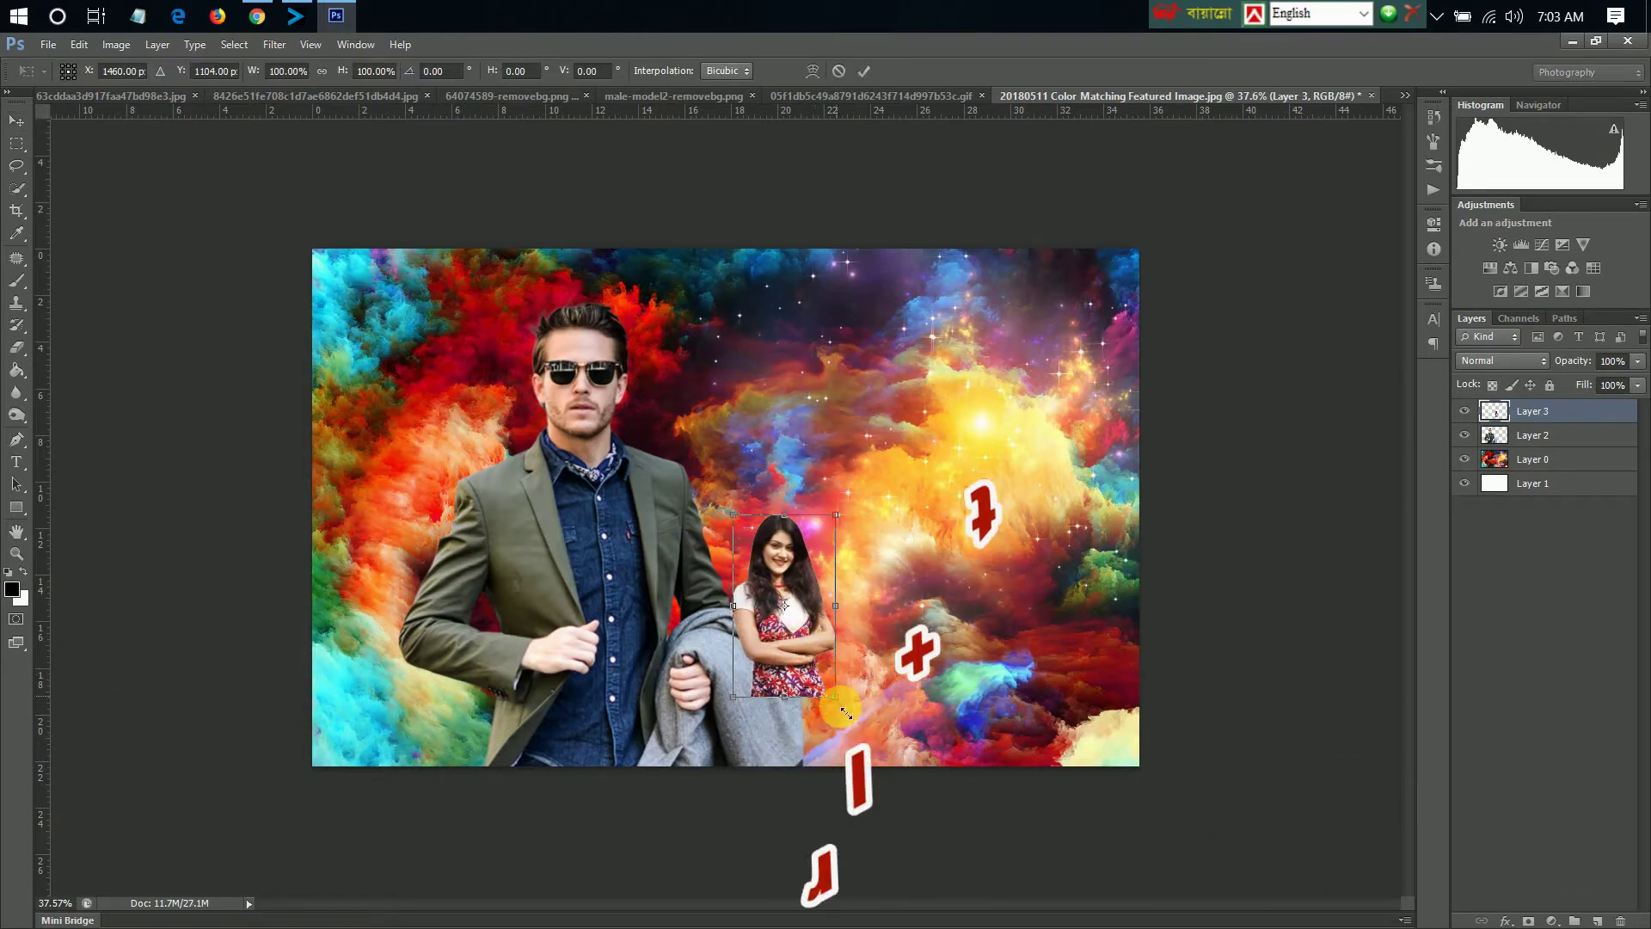
mouse_move(842, 703)
mouse_down()
mouse_move(916, 839)
mouse_move(809, 597)
mouse_move(809, 634)
mouse_up()
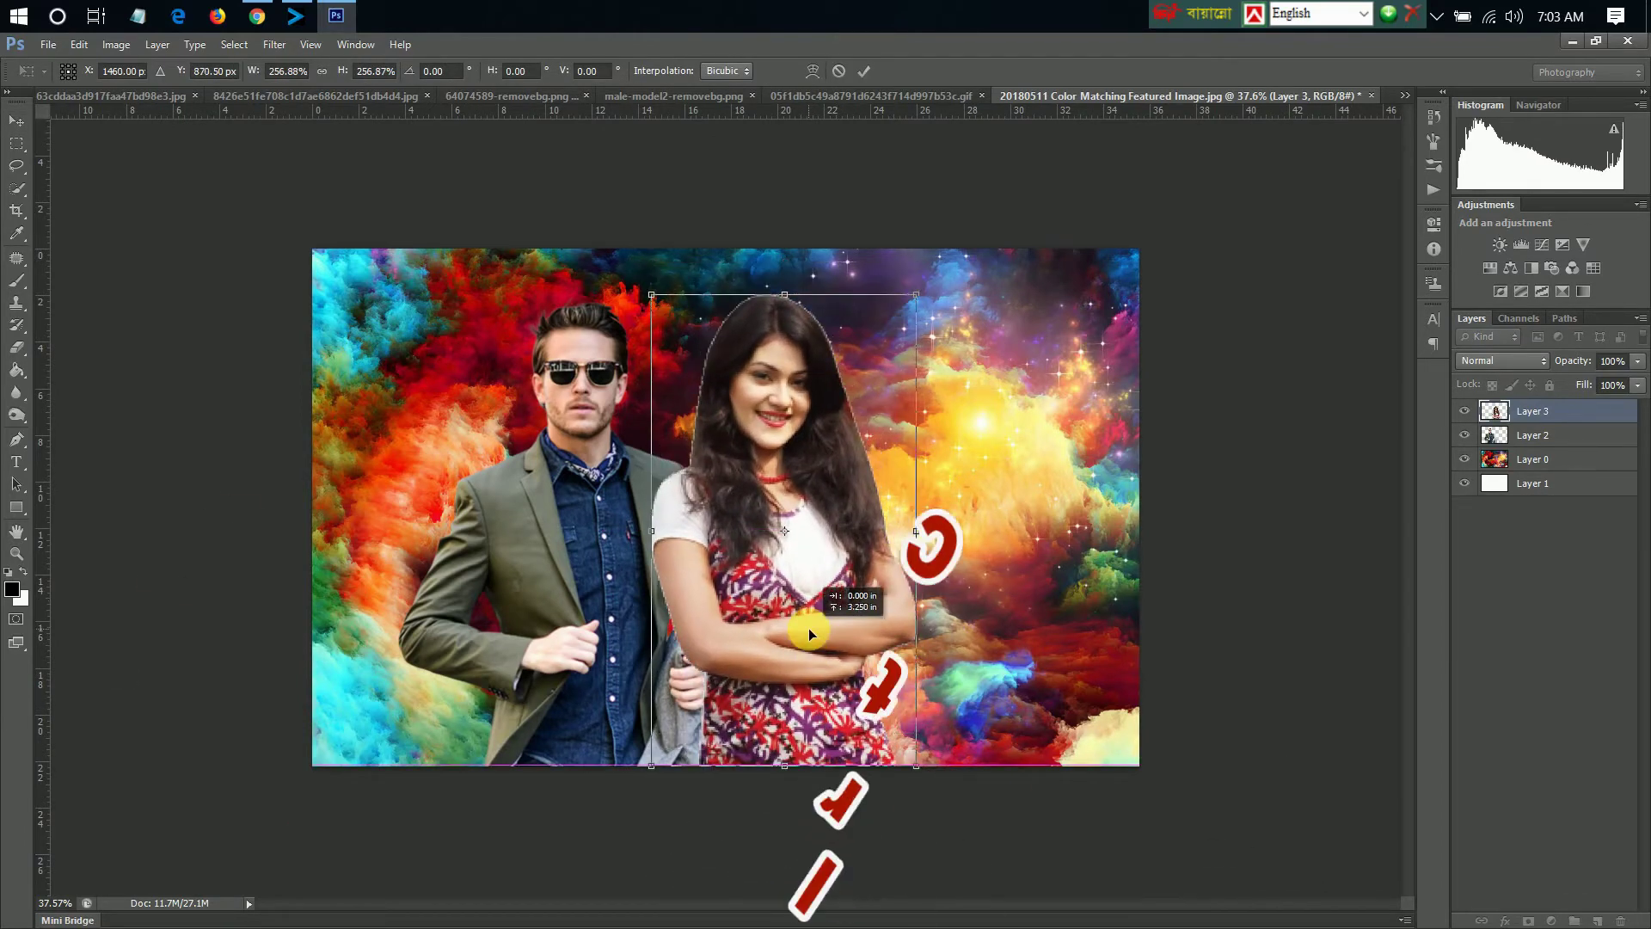
key(Return)
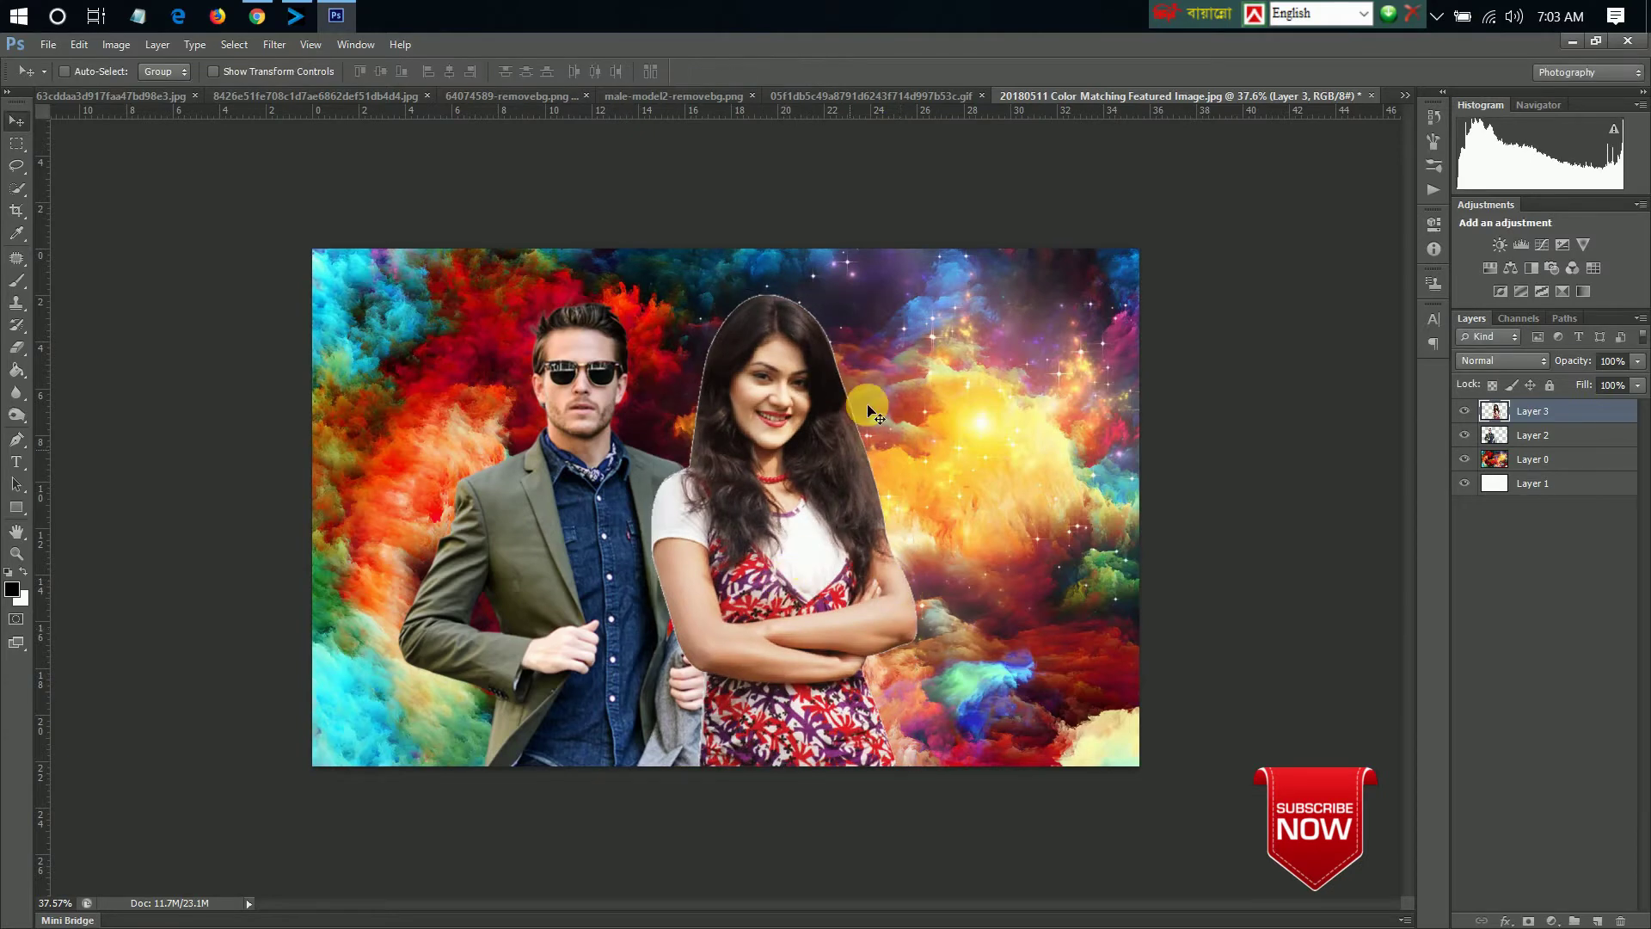
click(559, 99)
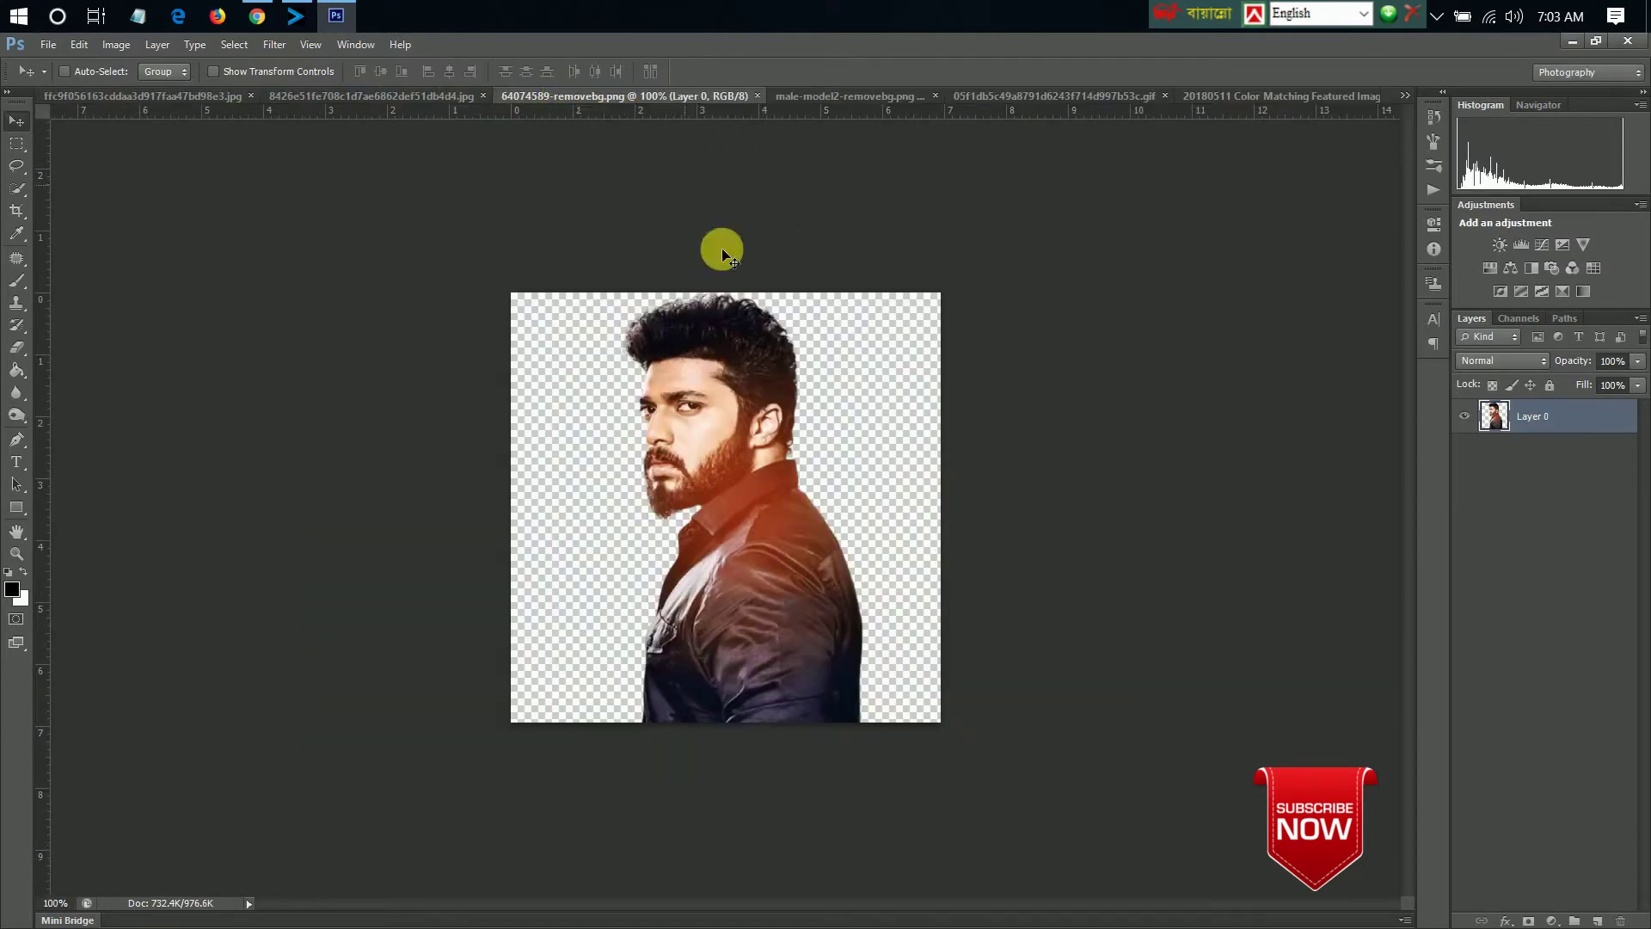
- Drag the bearded man into the composite and scale him to stand on the right beside the woman
mouse_move(772, 576)
mouse_down()
mouse_move(1217, 105)
mouse_move(960, 527)
mouse_up()
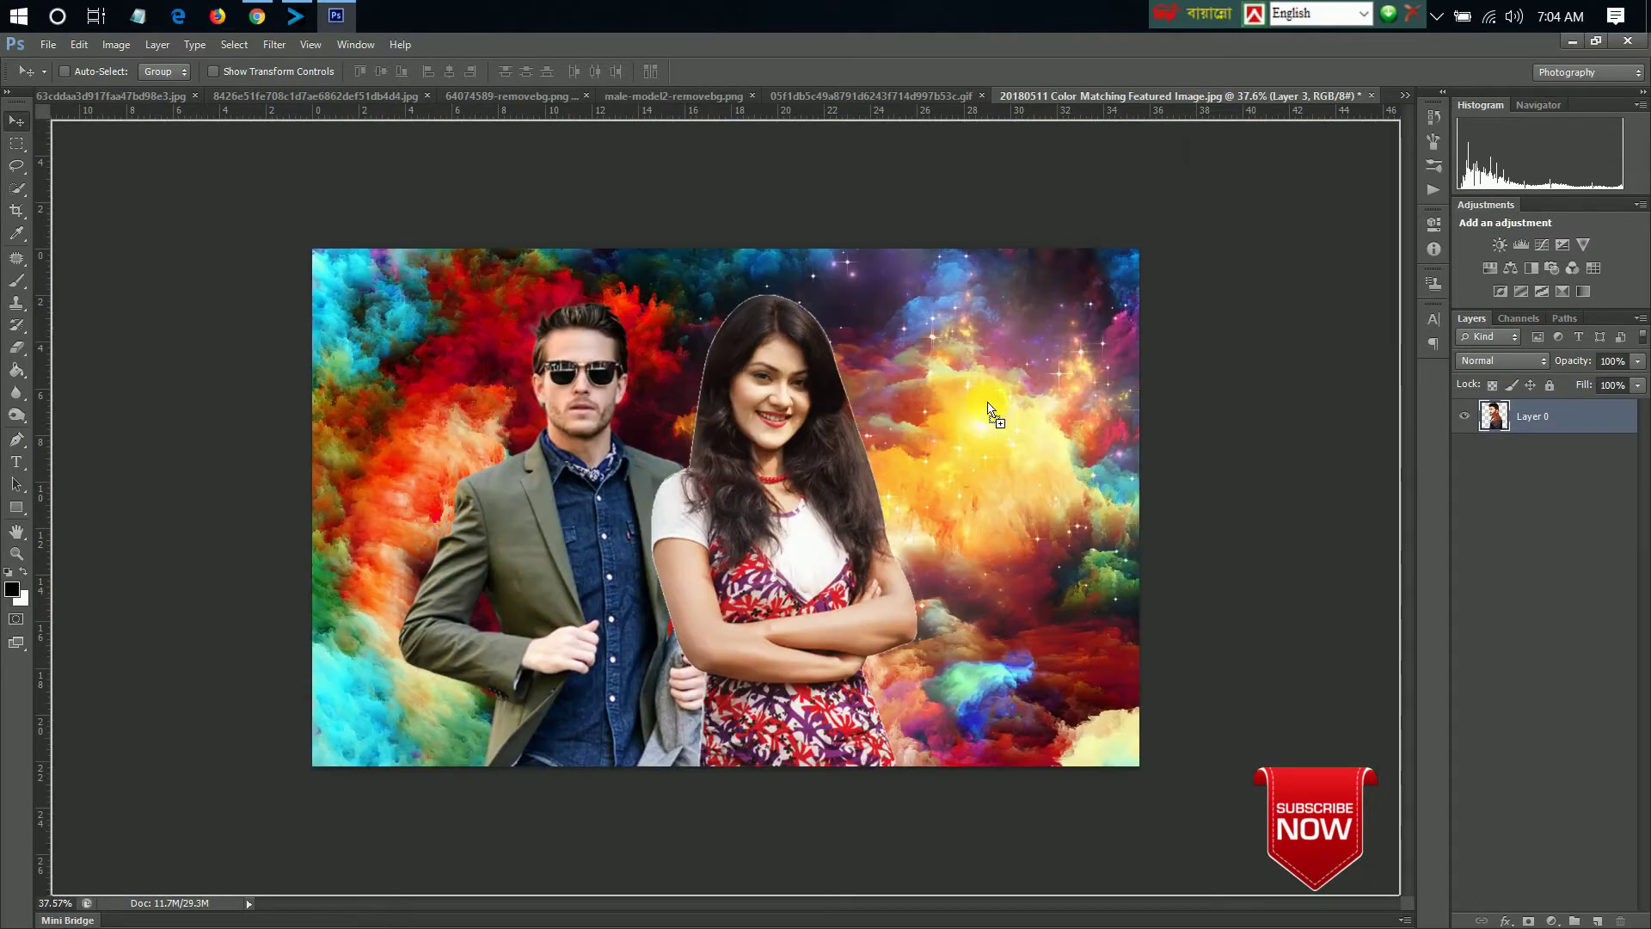
key(ctrl+t)
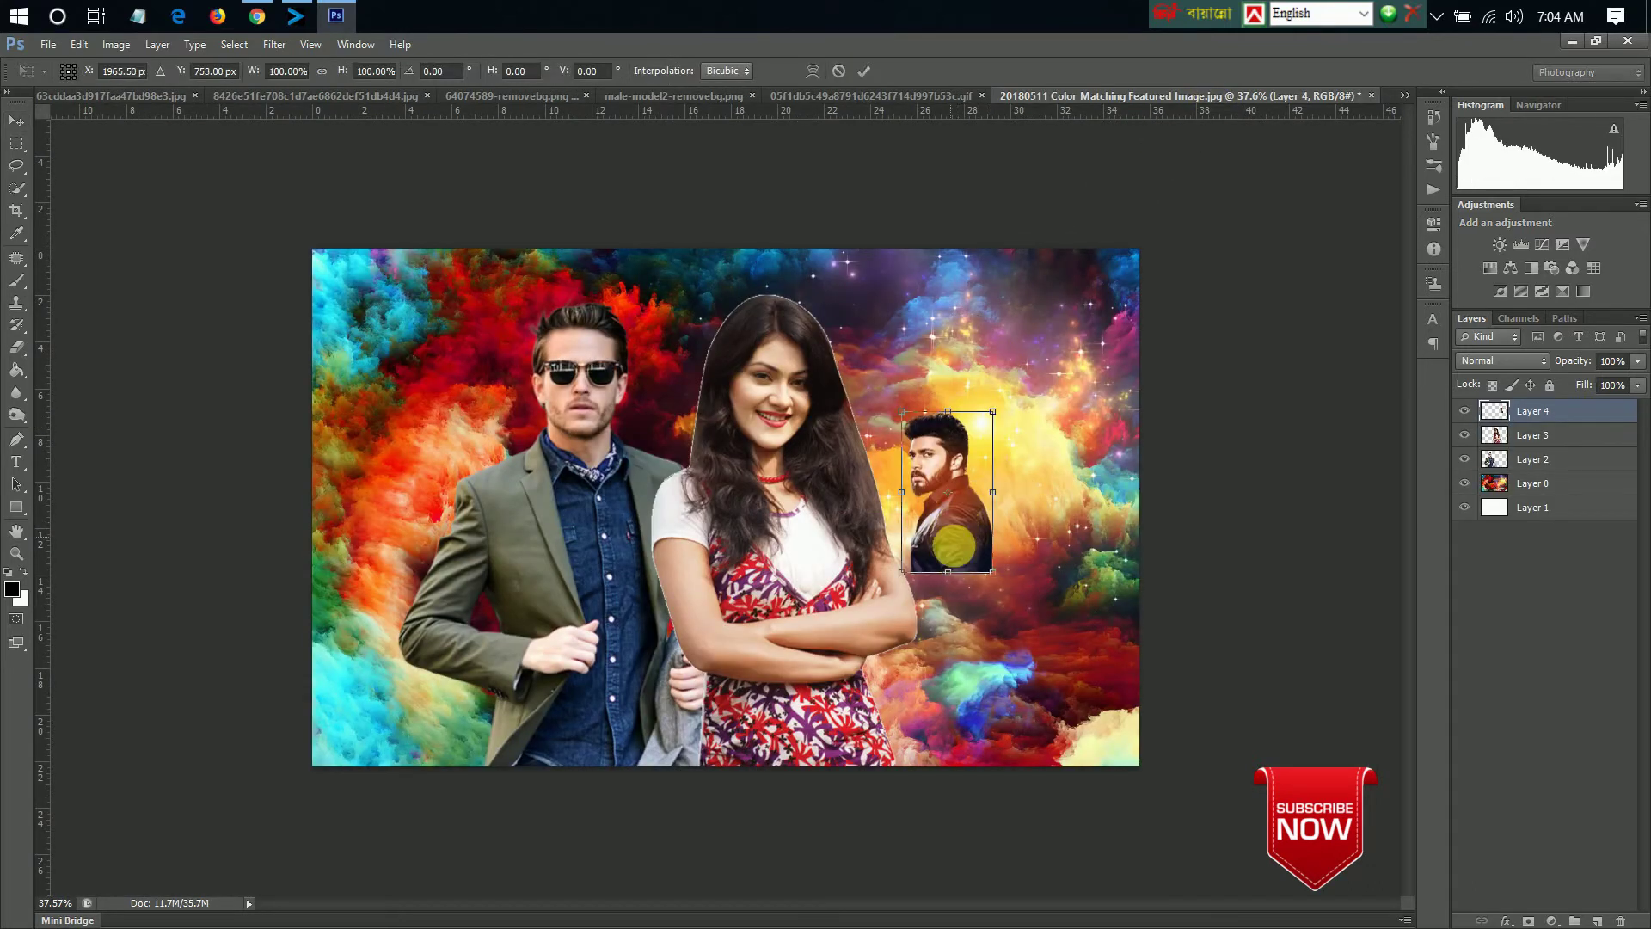
mouse_move(994, 574)
mouse_down()
mouse_move(1106, 785)
mouse_move(1089, 701)
mouse_move(1004, 709)
mouse_up()
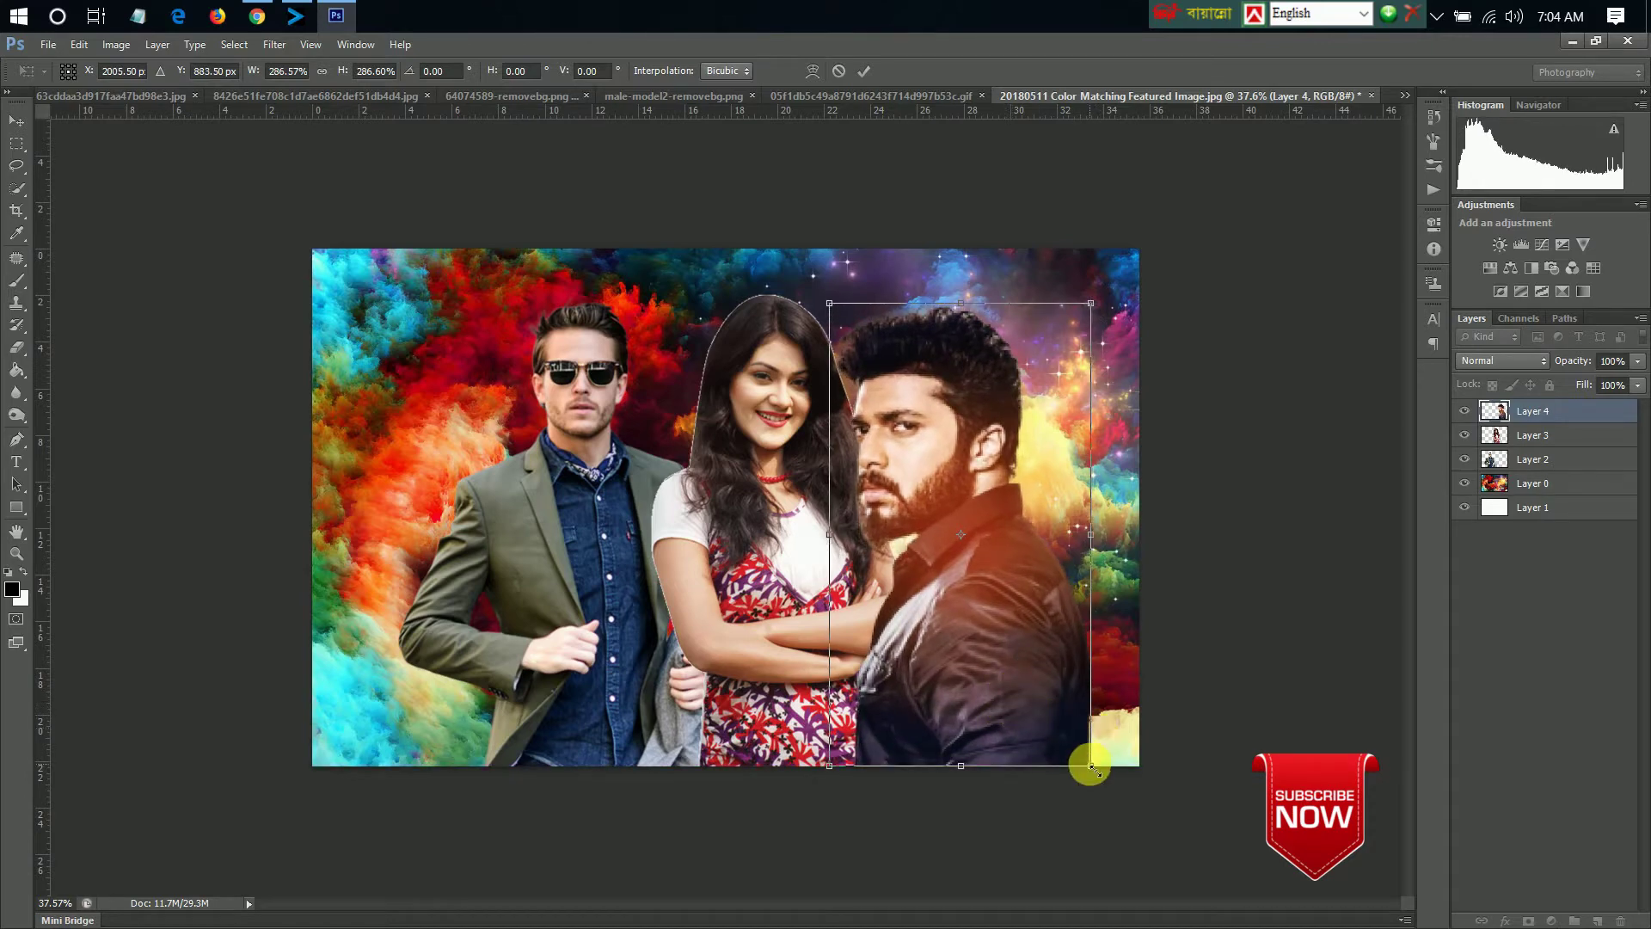
drag(1091, 766, 1078, 755)
drag(1010, 682, 1025, 693)
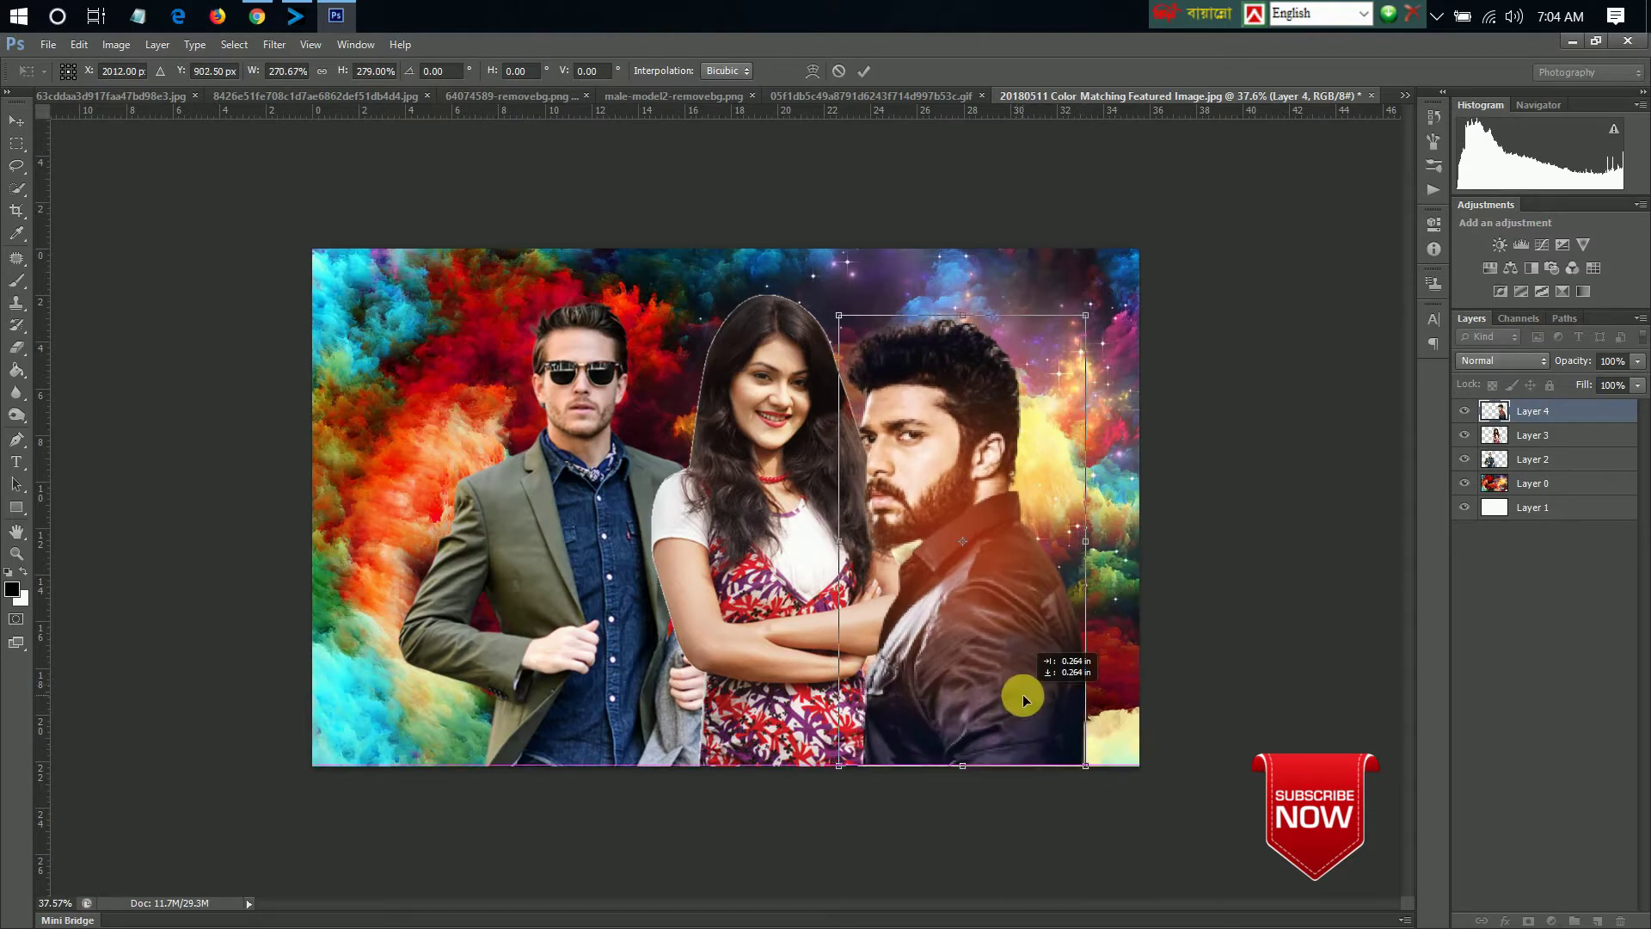
key(Return)
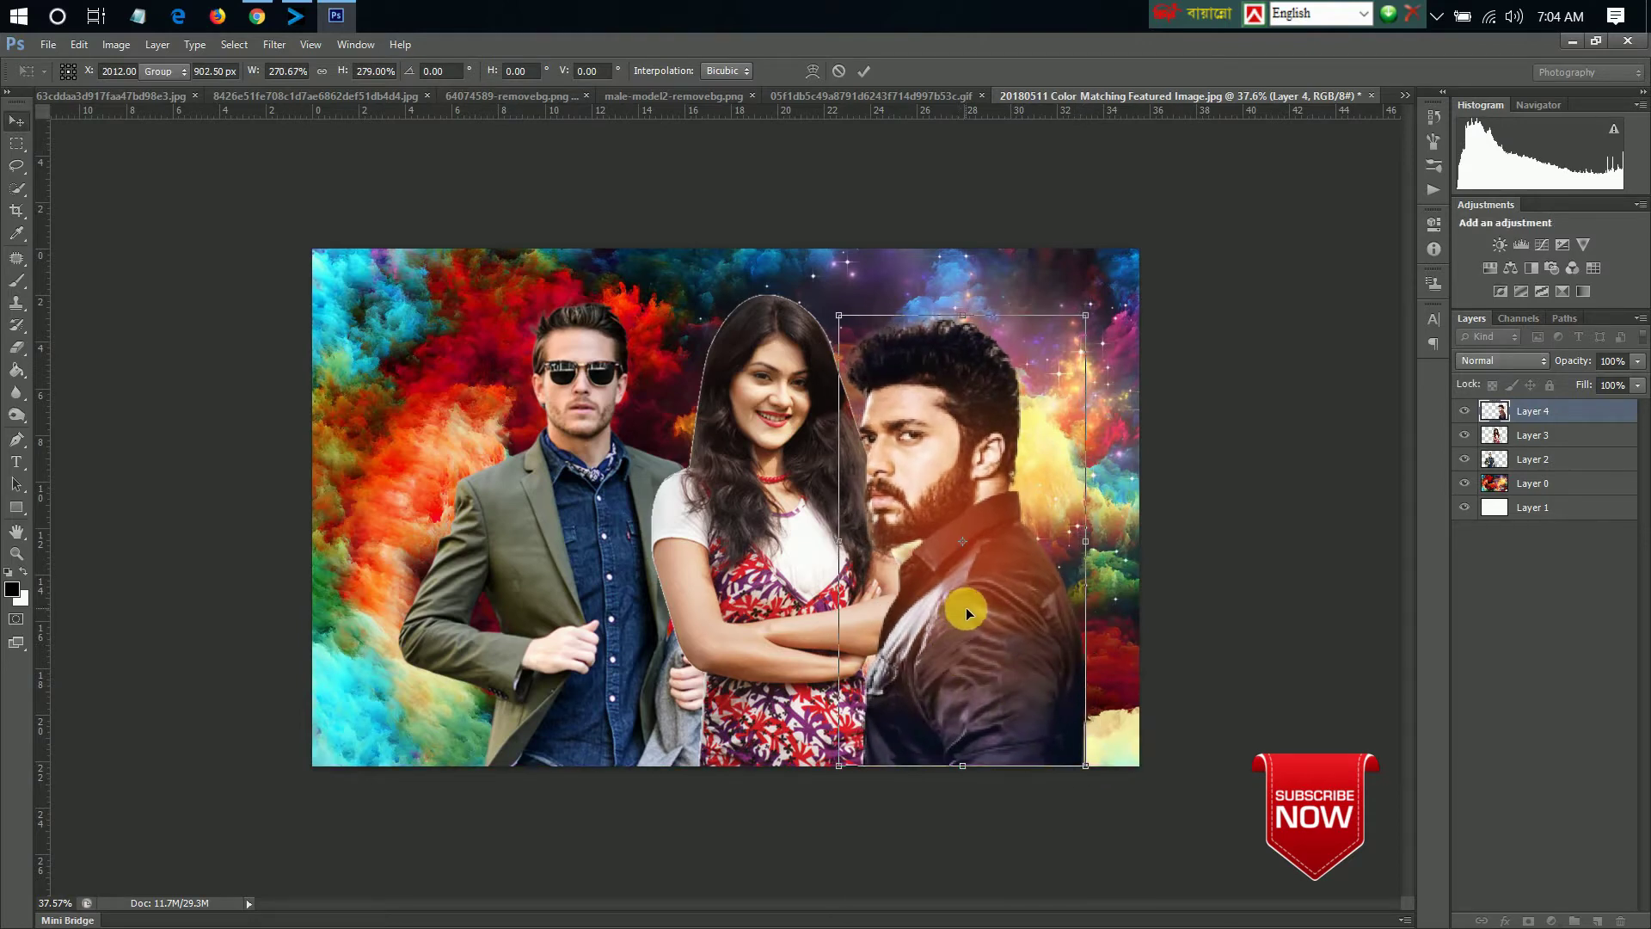
scroll(745, 611, down, 1)
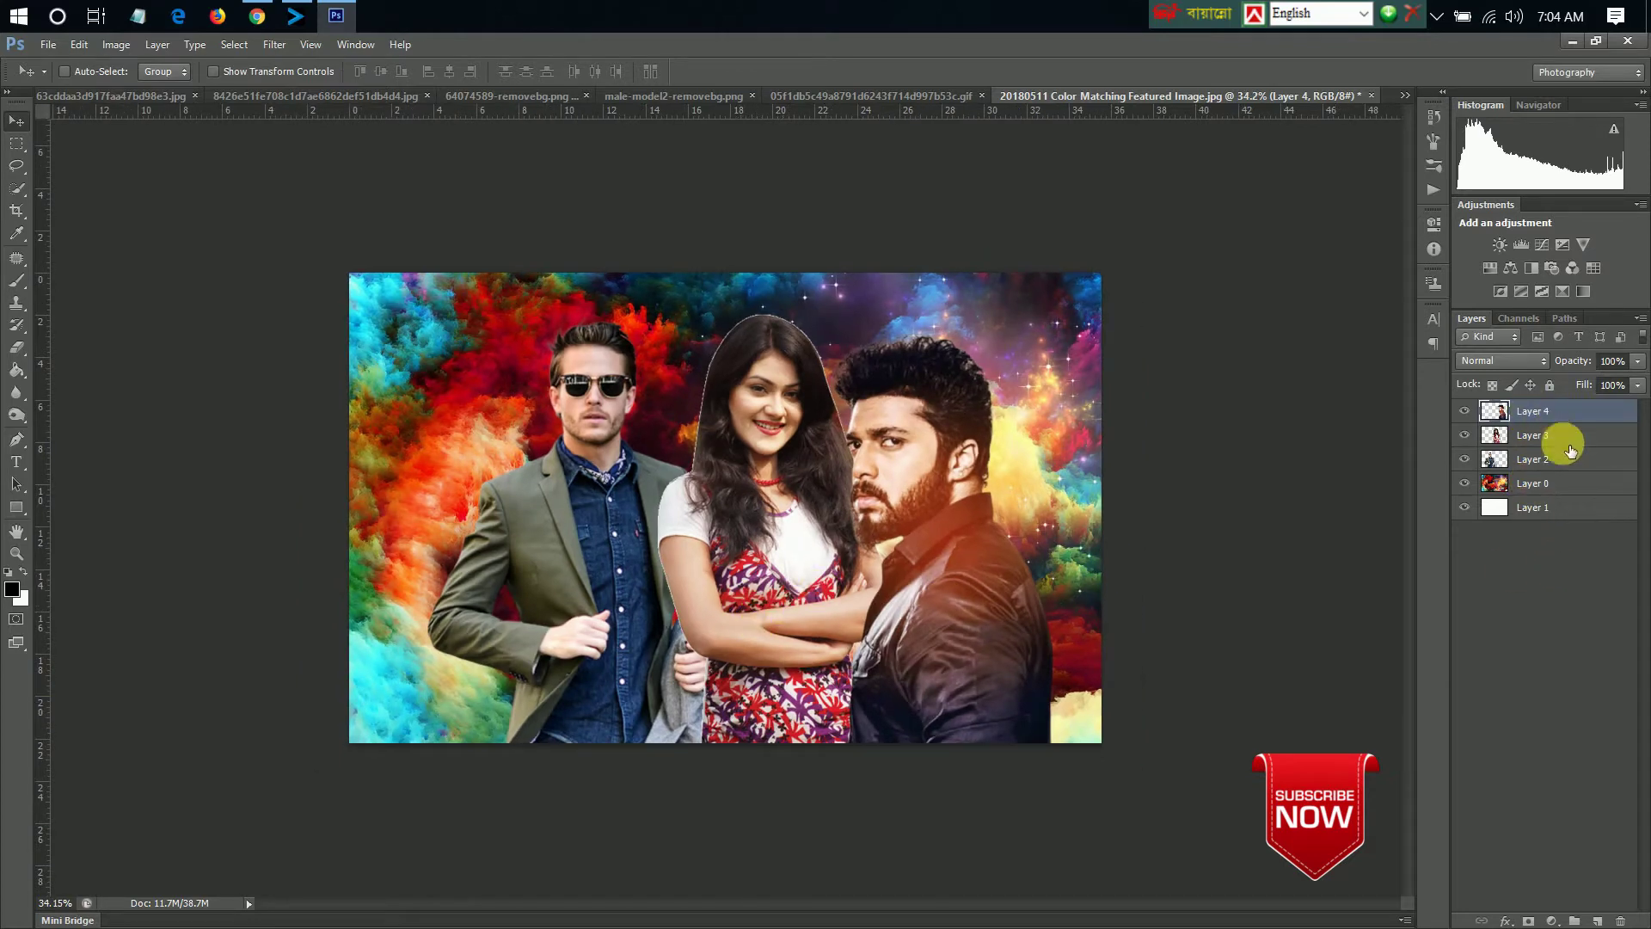
- Add a new layer and set the foreground to a deep red sampled from the clouds
click(1597, 920)
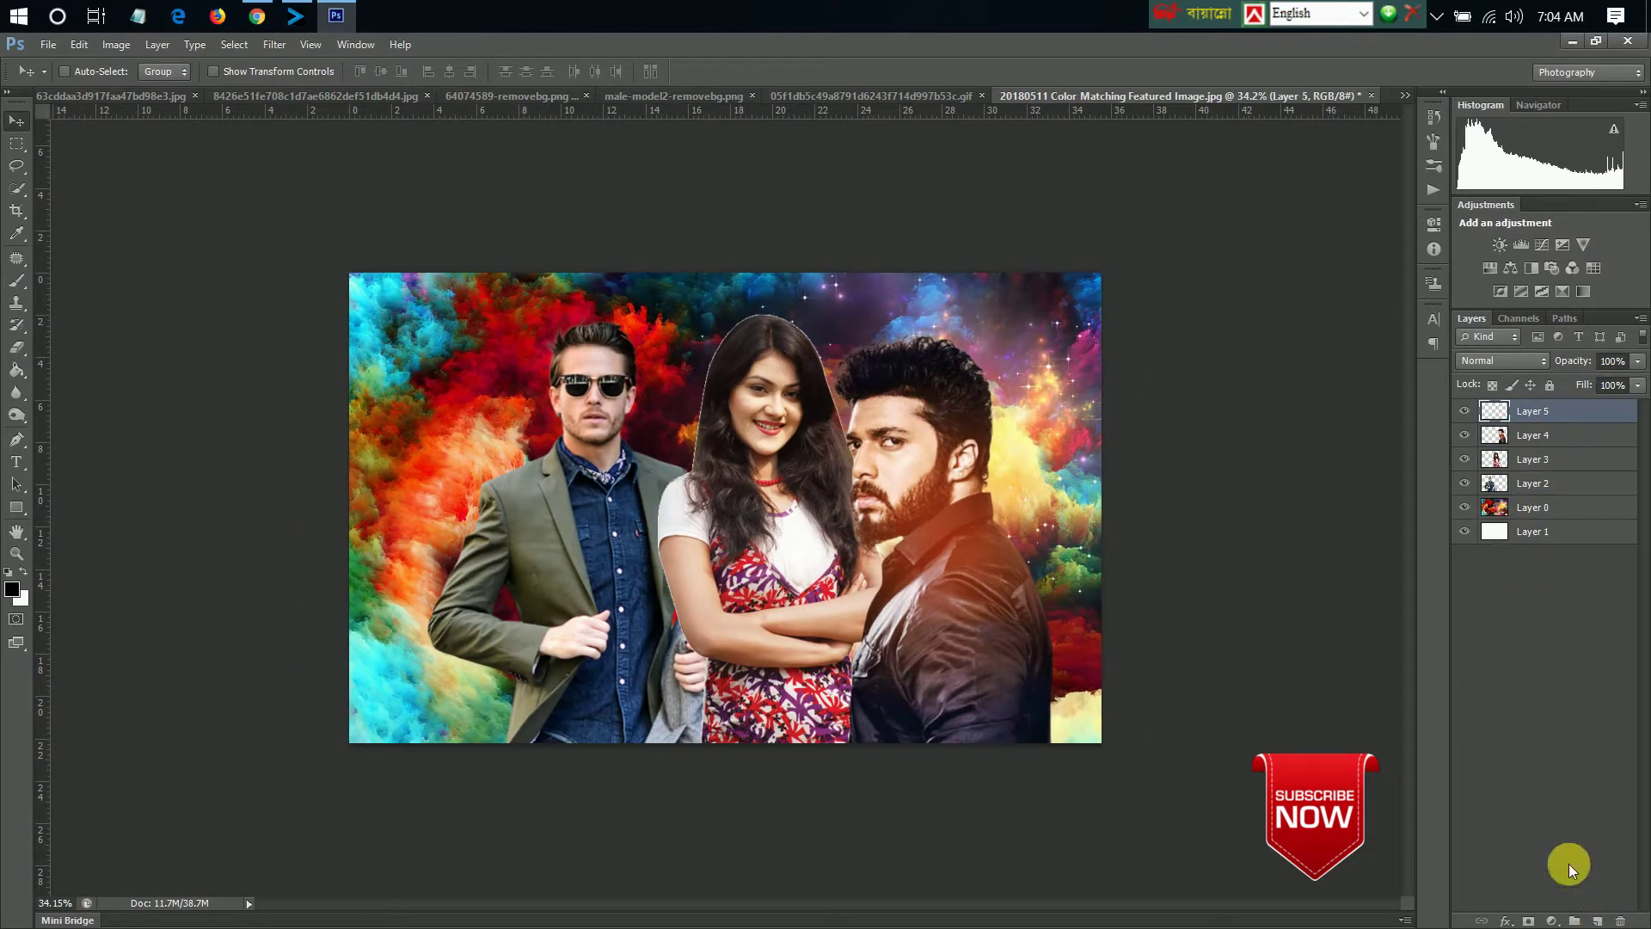
click(13, 590)
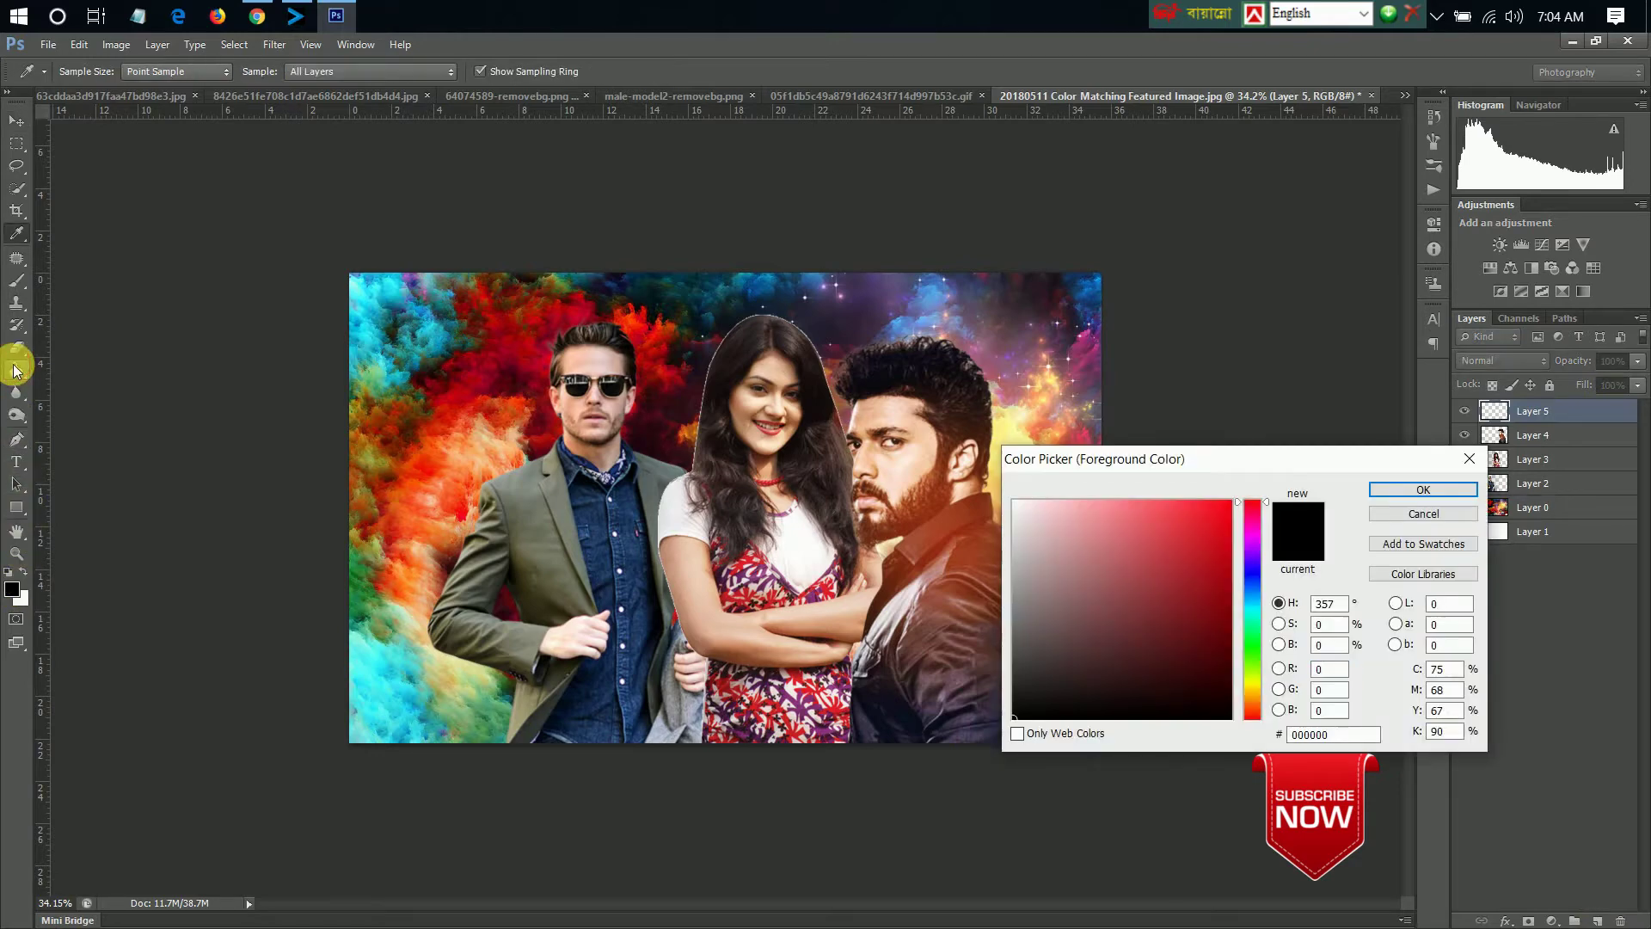
click(547, 372)
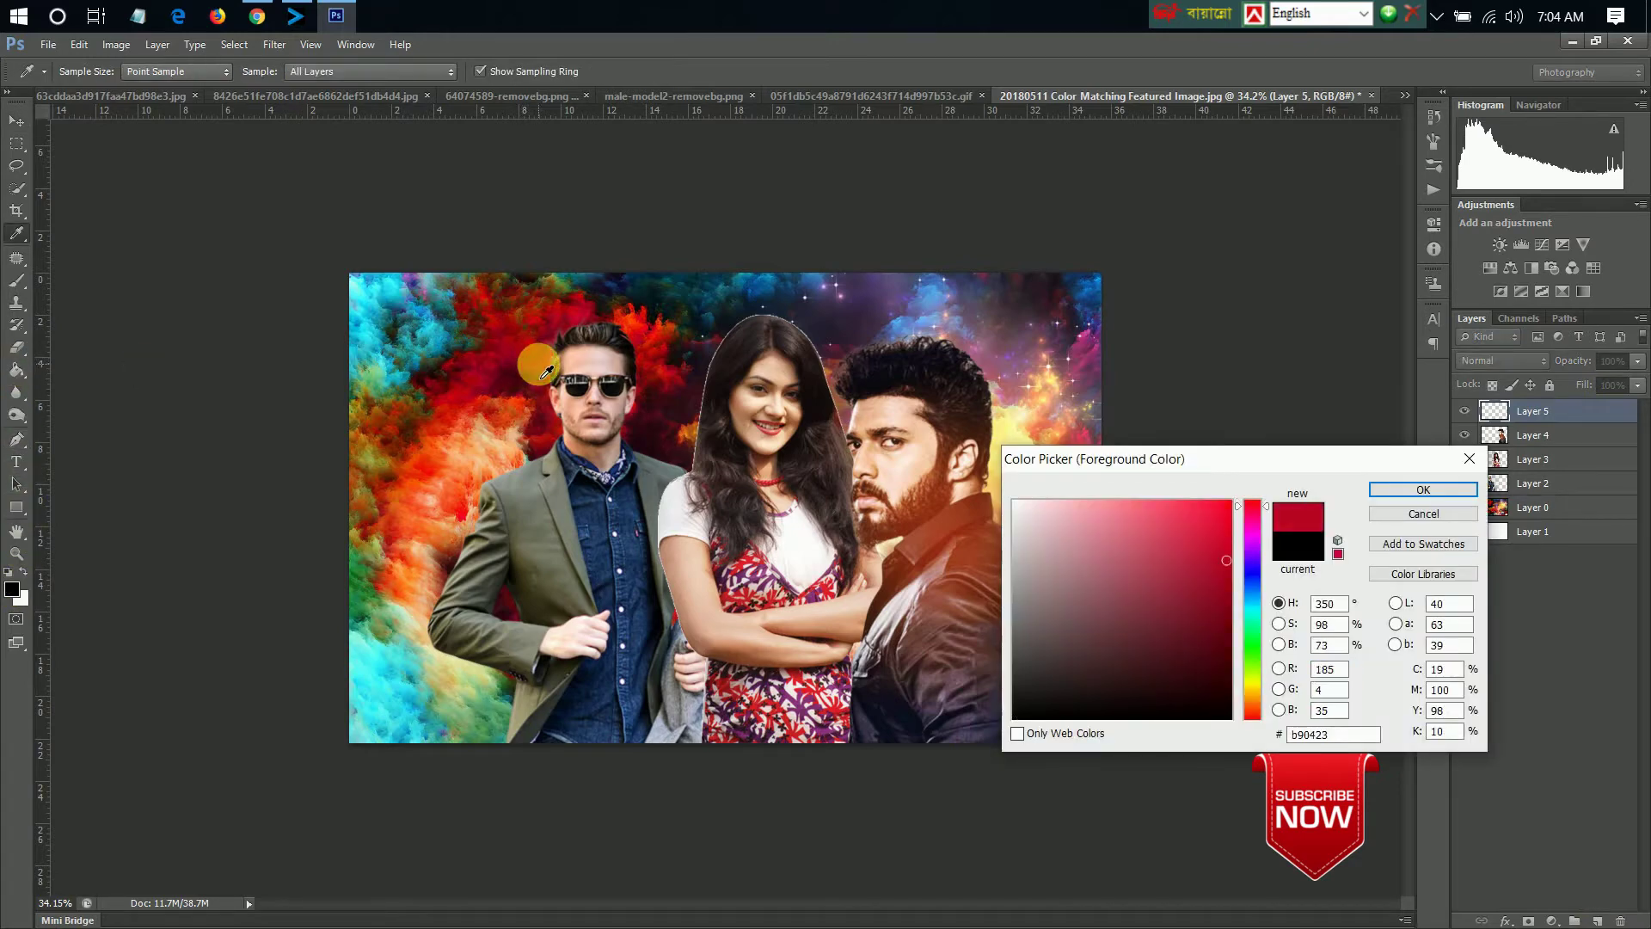
click(1424, 490)
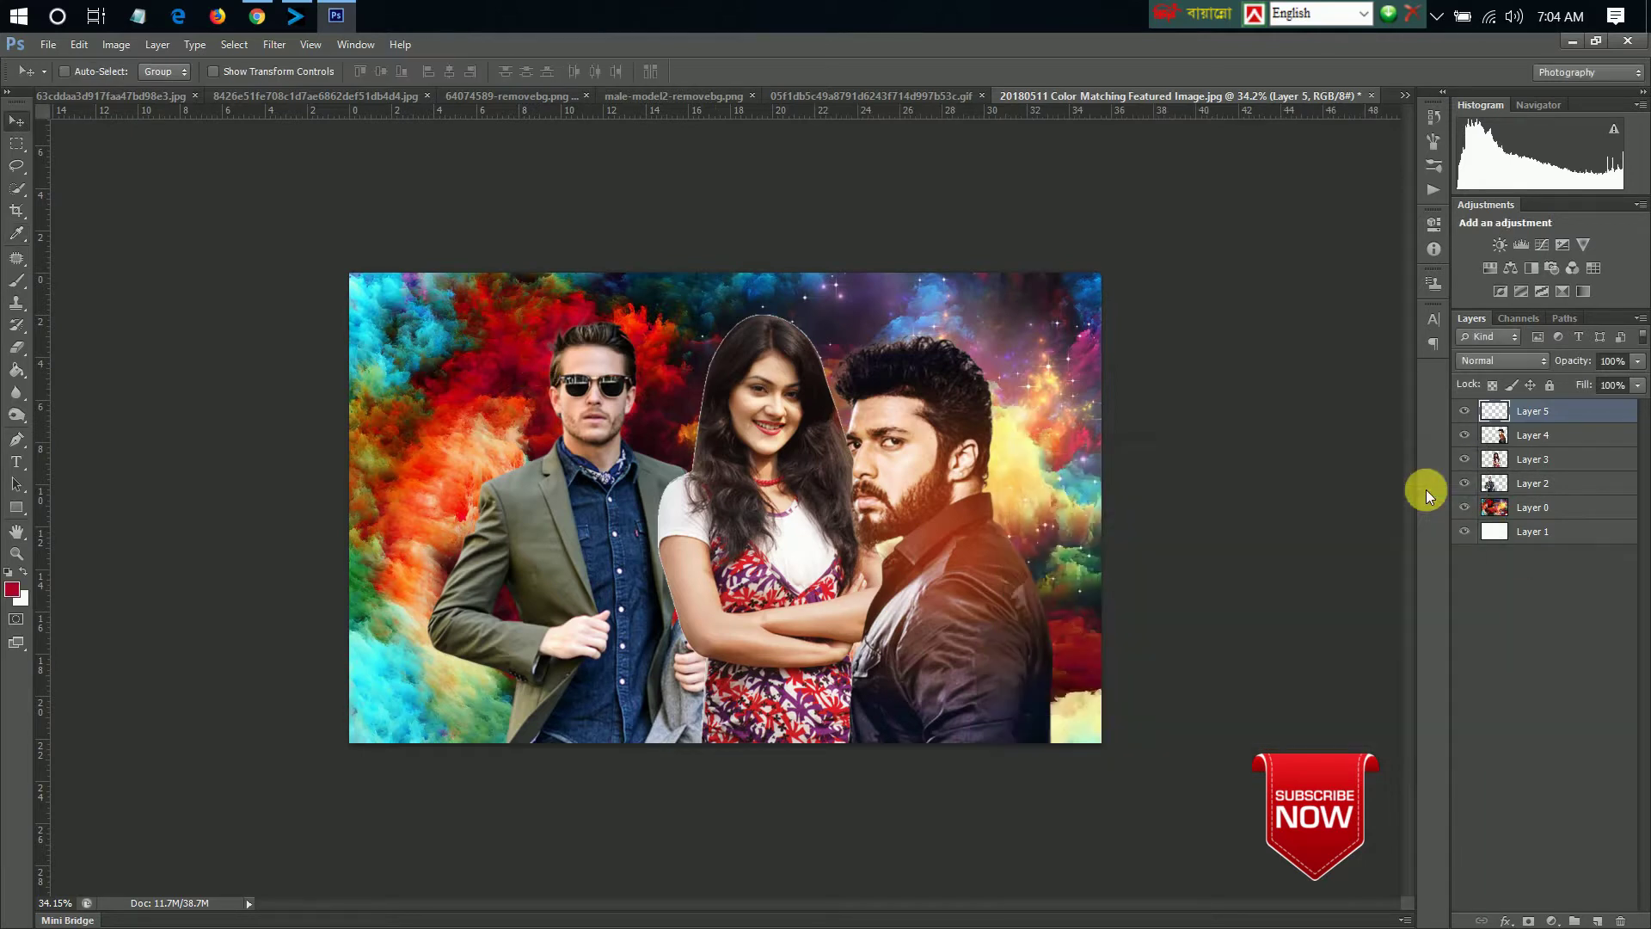
- Fill the new layer with red using the Paint Bucket and blend it in Overlay mode
click(26, 381)
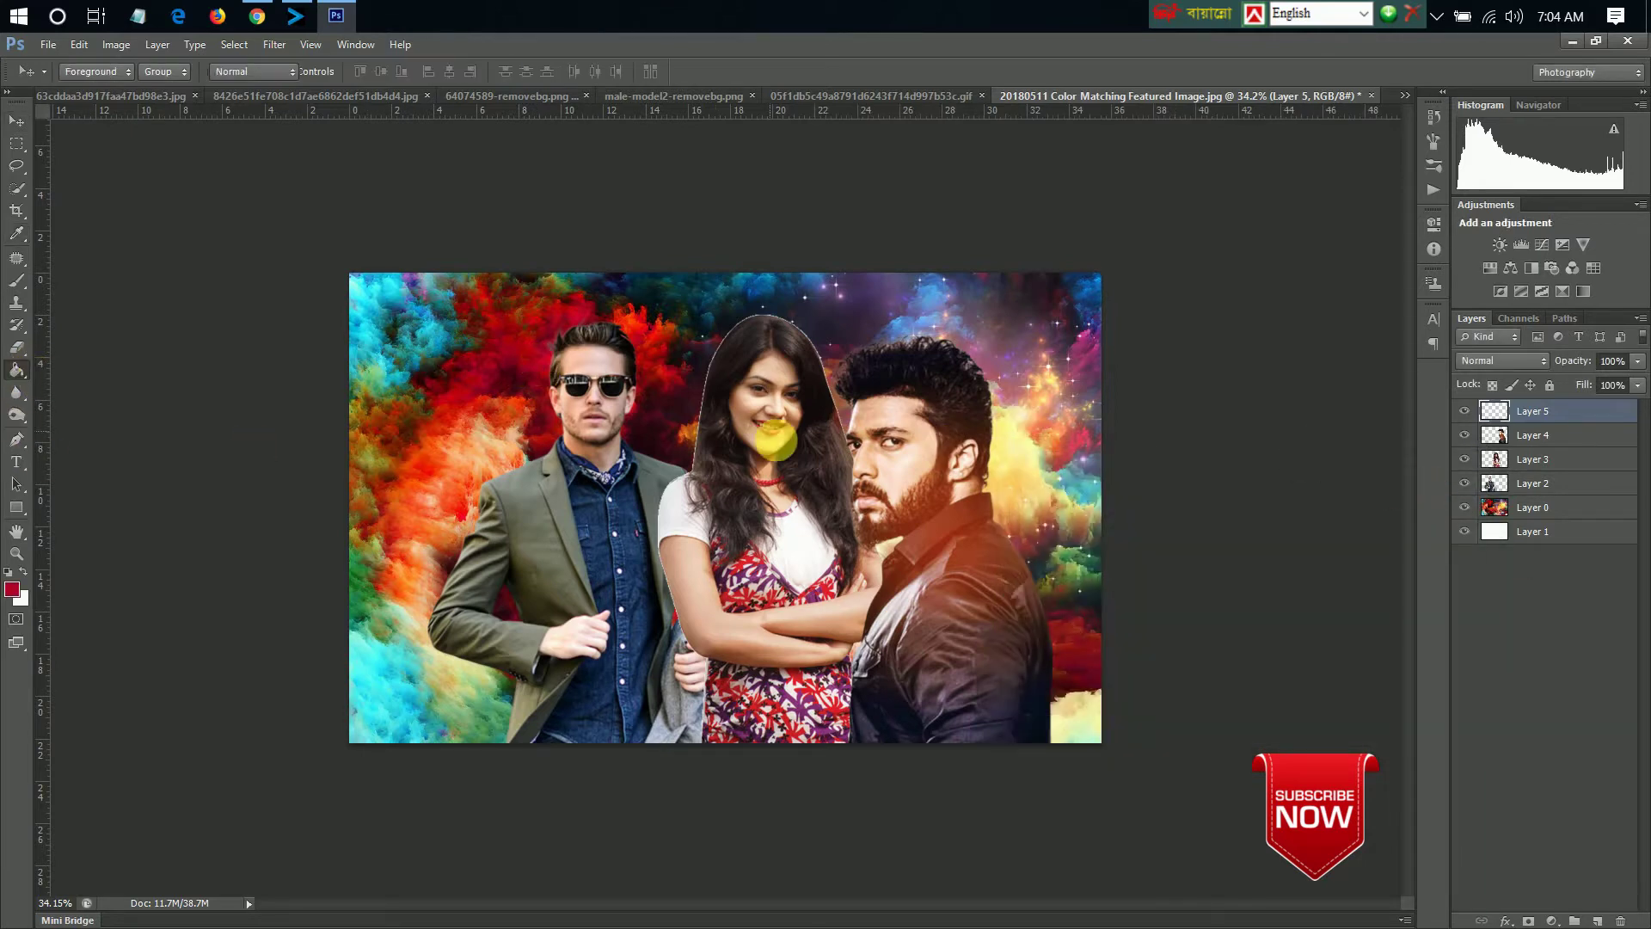
click(652, 411)
click(1500, 359)
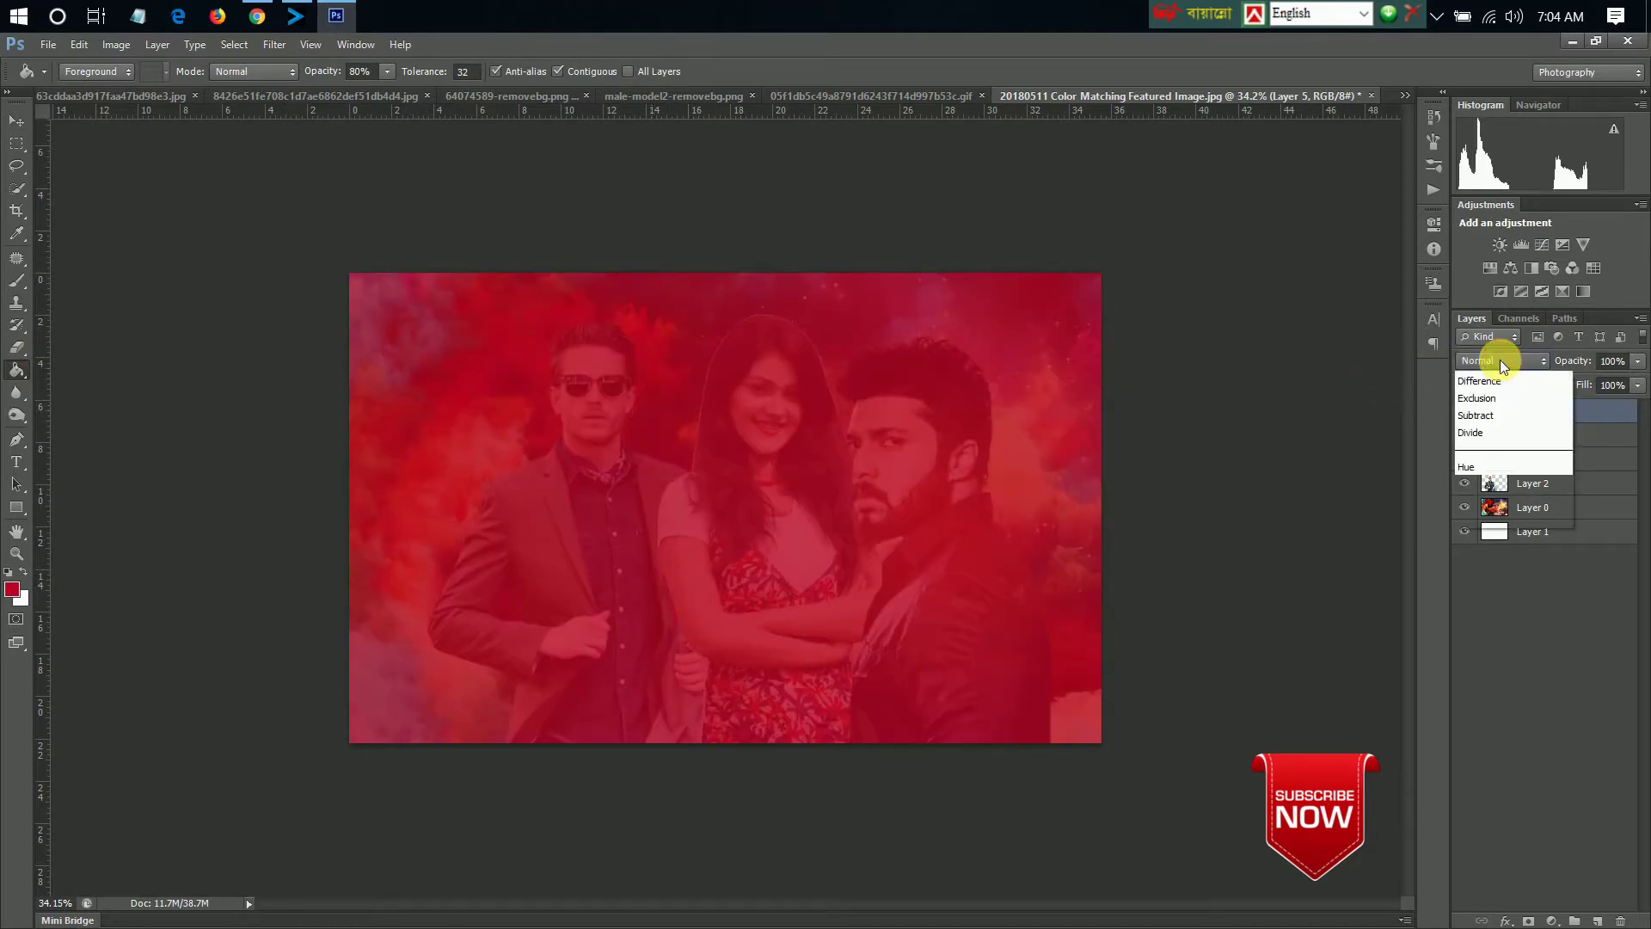
click(1476, 641)
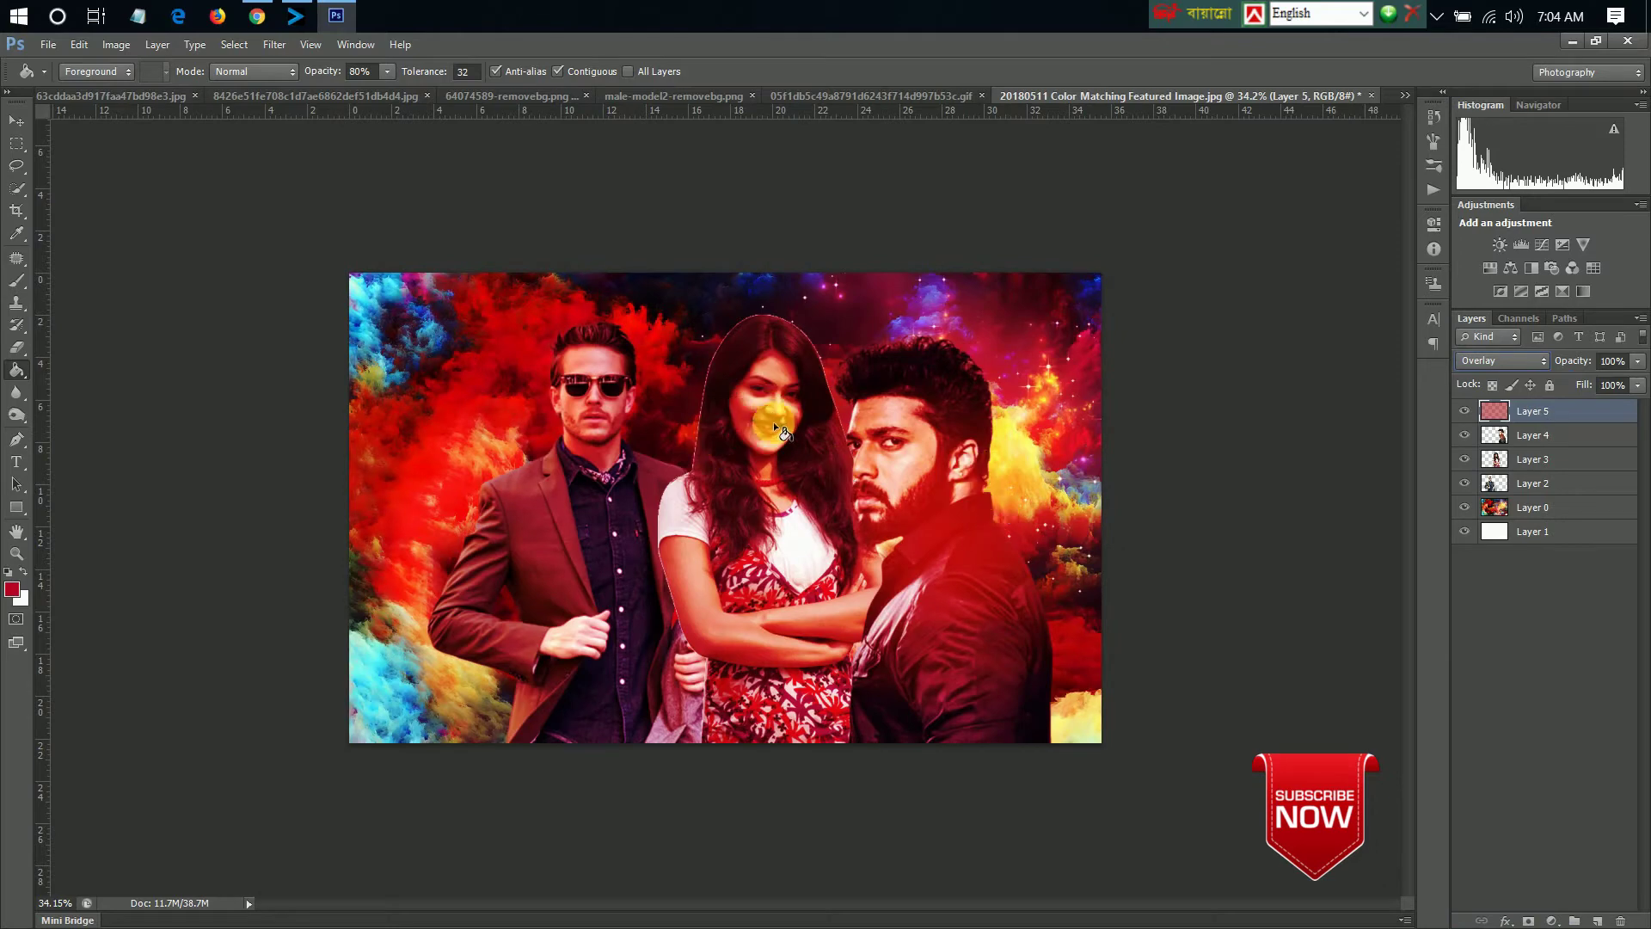
- Zoom in and erase the red tint from the woman's face
click(17, 349)
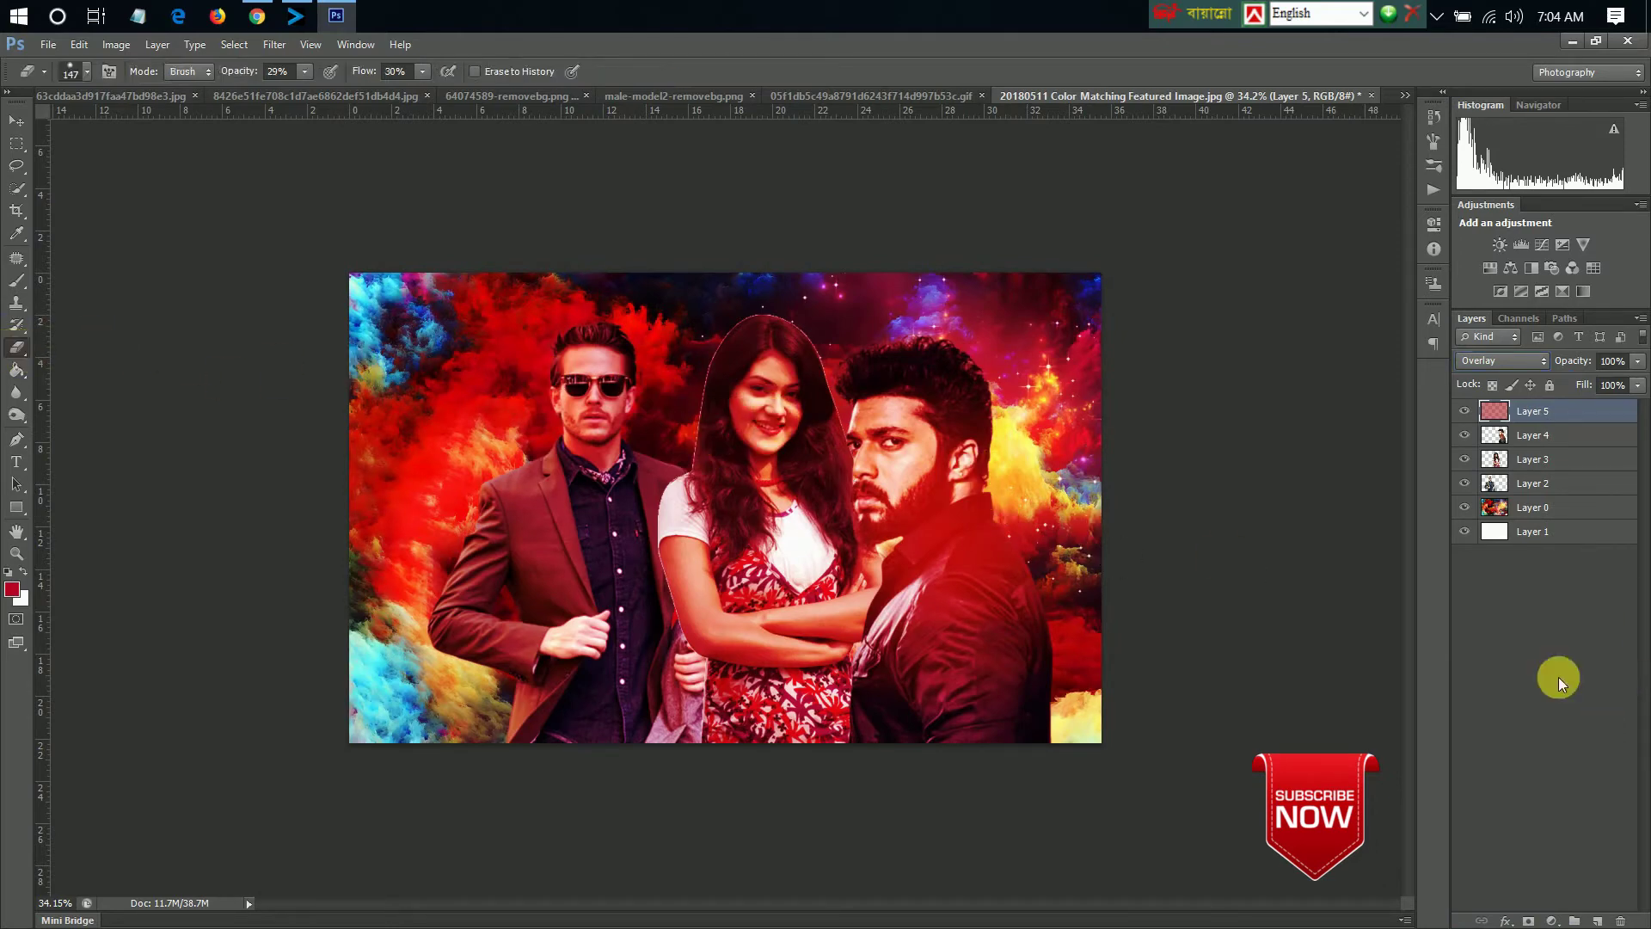
scroll(775, 350, up, 5)
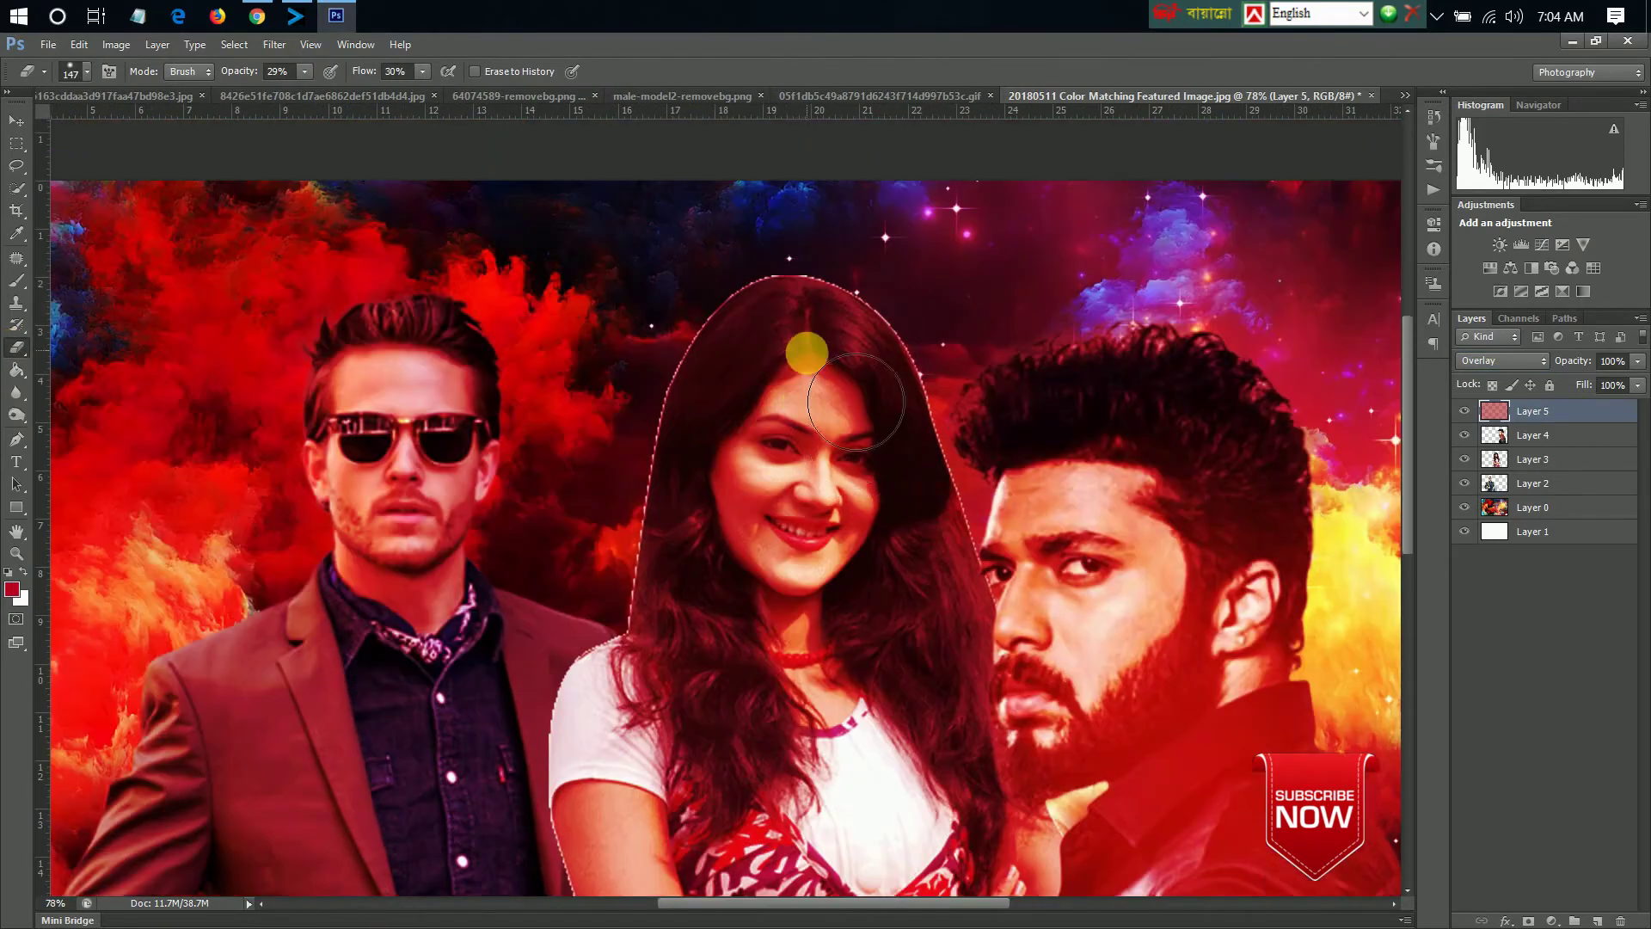
scroll(855, 402, up, 2)
scroll(852, 430, up, 1)
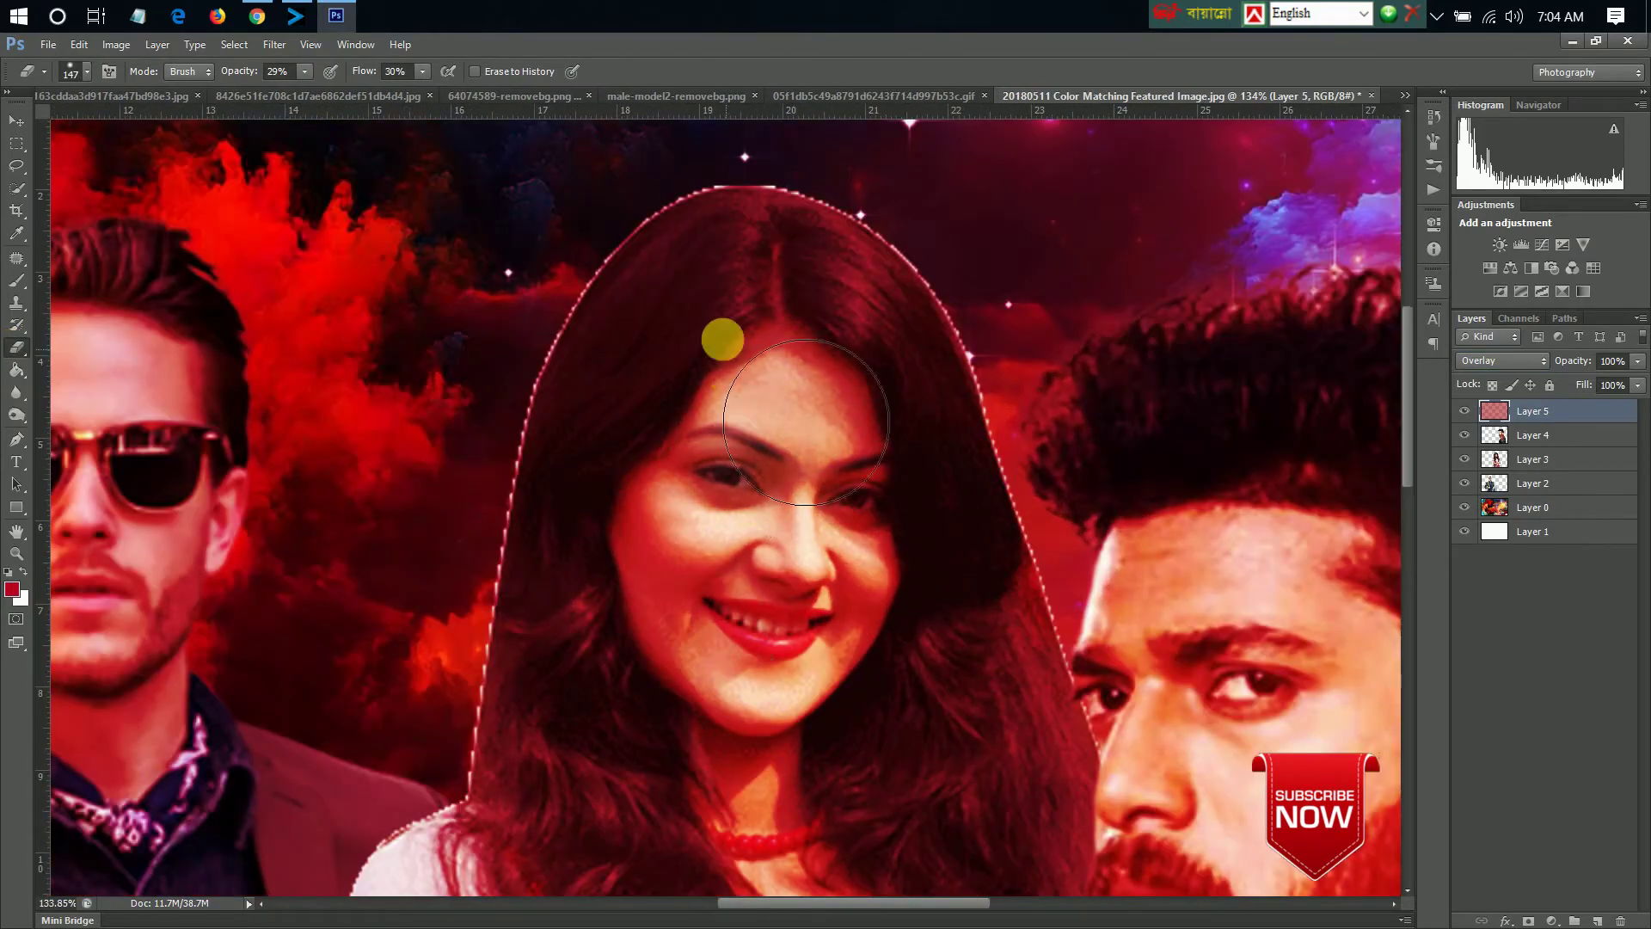
mouse_move(806, 423)
mouse_down()
mouse_move(722, 499)
mouse_move(818, 366)
mouse_move(739, 499)
mouse_move(677, 713)
mouse_move(725, 610)
mouse_move(736, 665)
mouse_move(872, 606)
mouse_move(944, 727)
mouse_move(883, 810)
mouse_move(836, 751)
mouse_move(953, 566)
mouse_move(817, 886)
mouse_up()
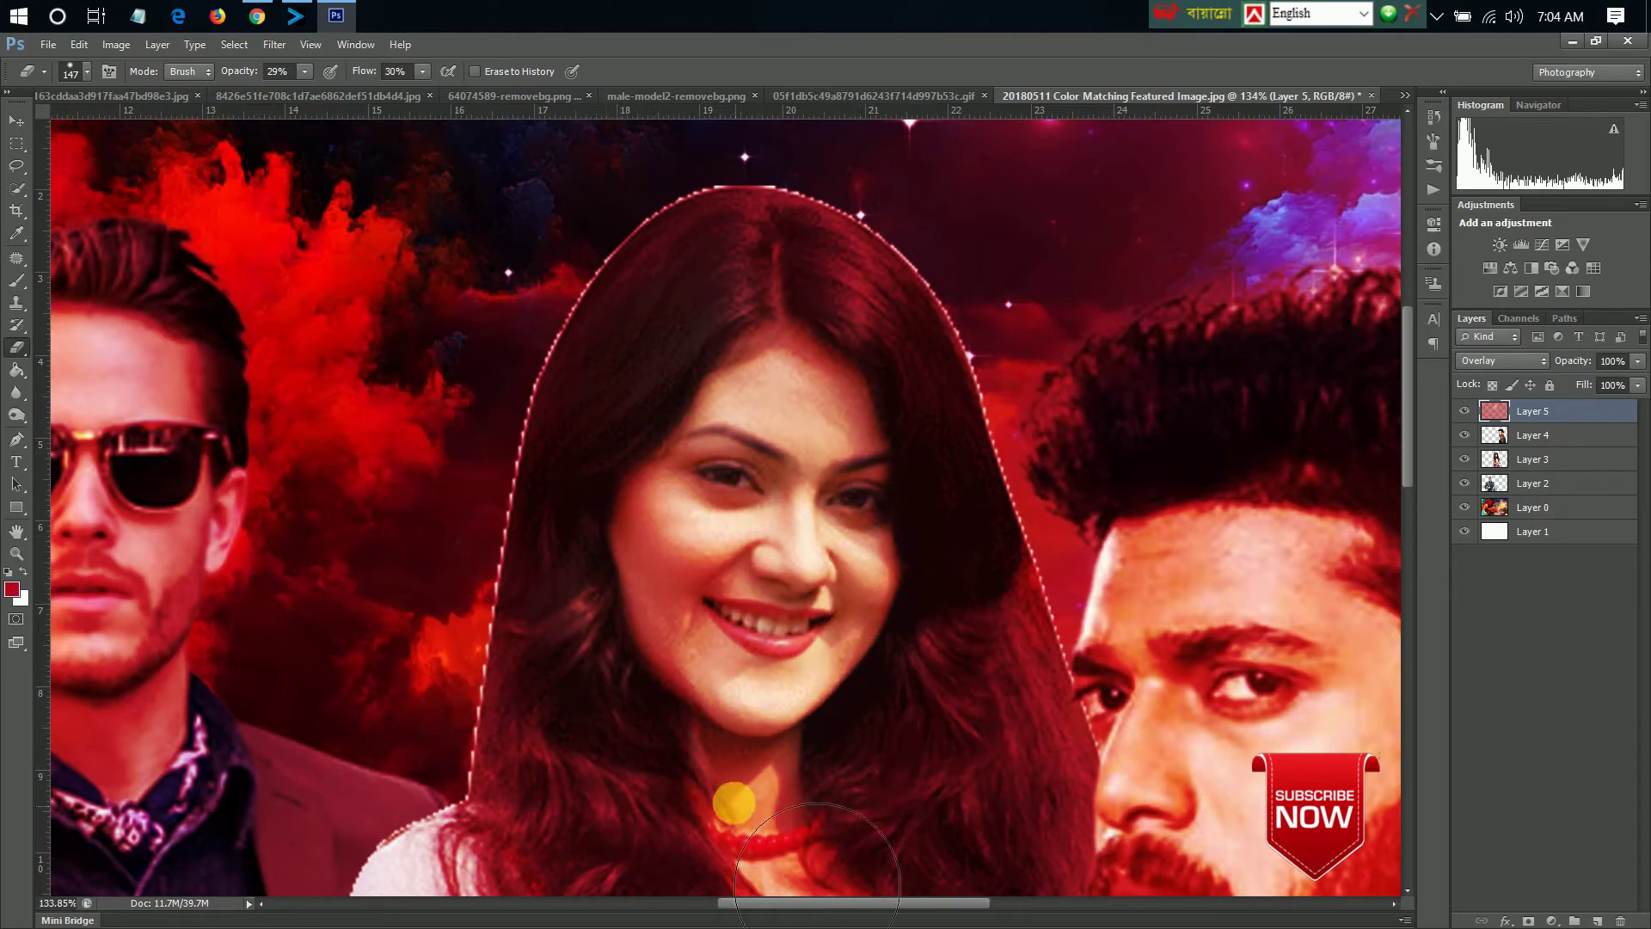
- Erase the red tint over the man's face, collar and shirt, and lighten the woman's face
scroll(734, 803, down, 3)
scroll(733, 802, down, 2)
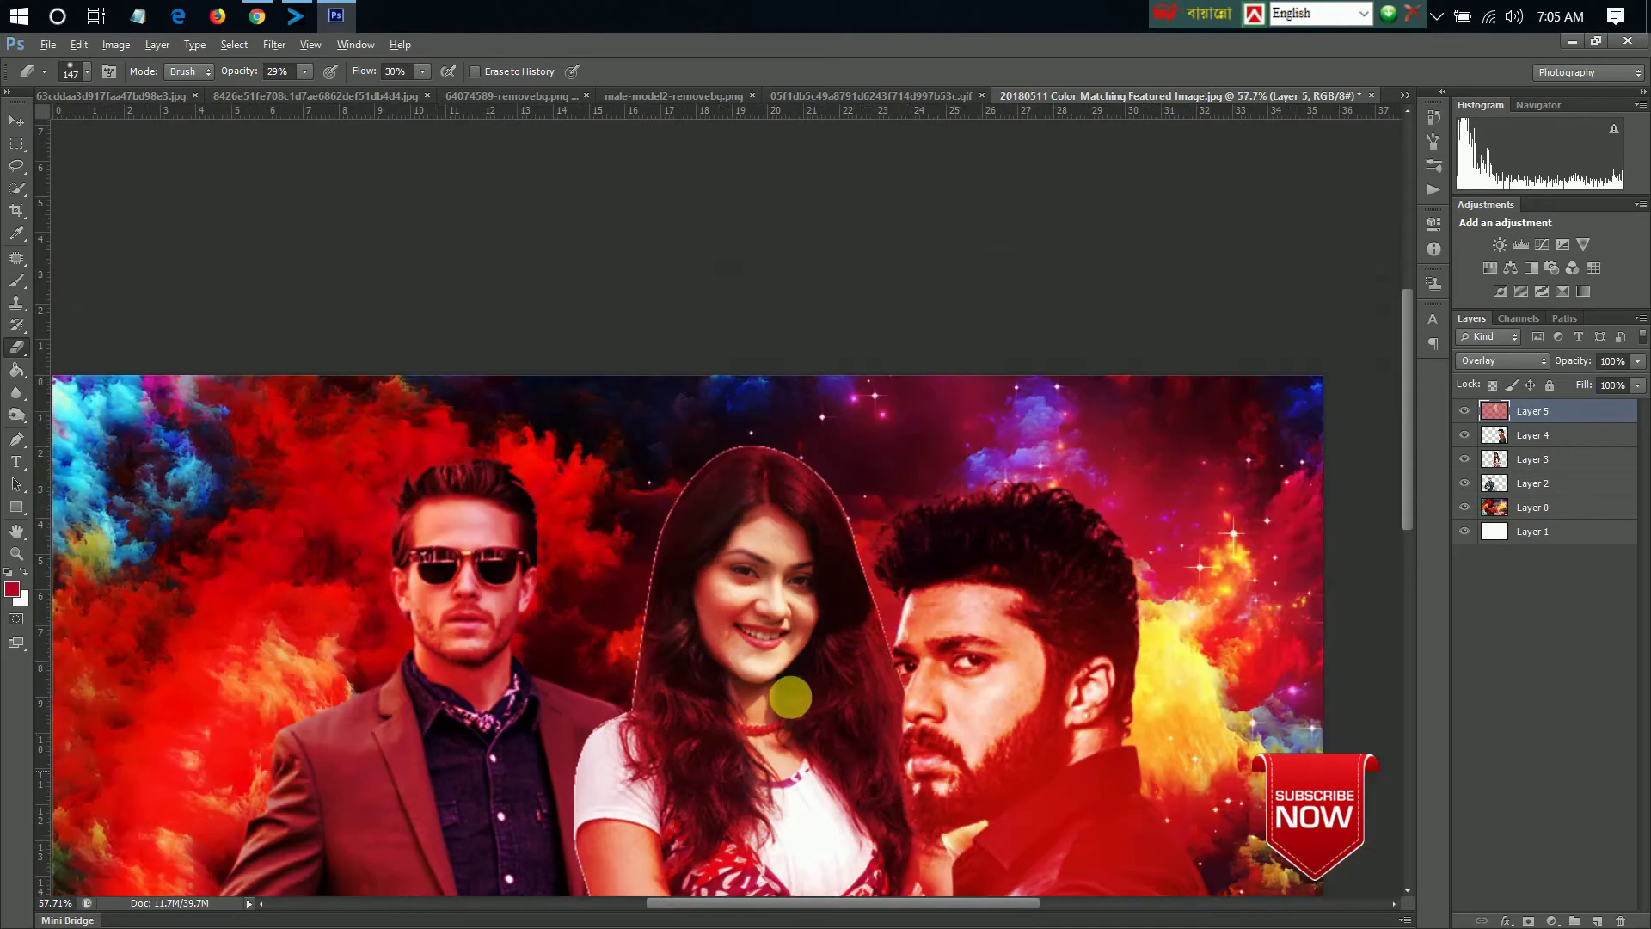
scroll(790, 698, down, 1)
scroll(642, 711, down, 2)
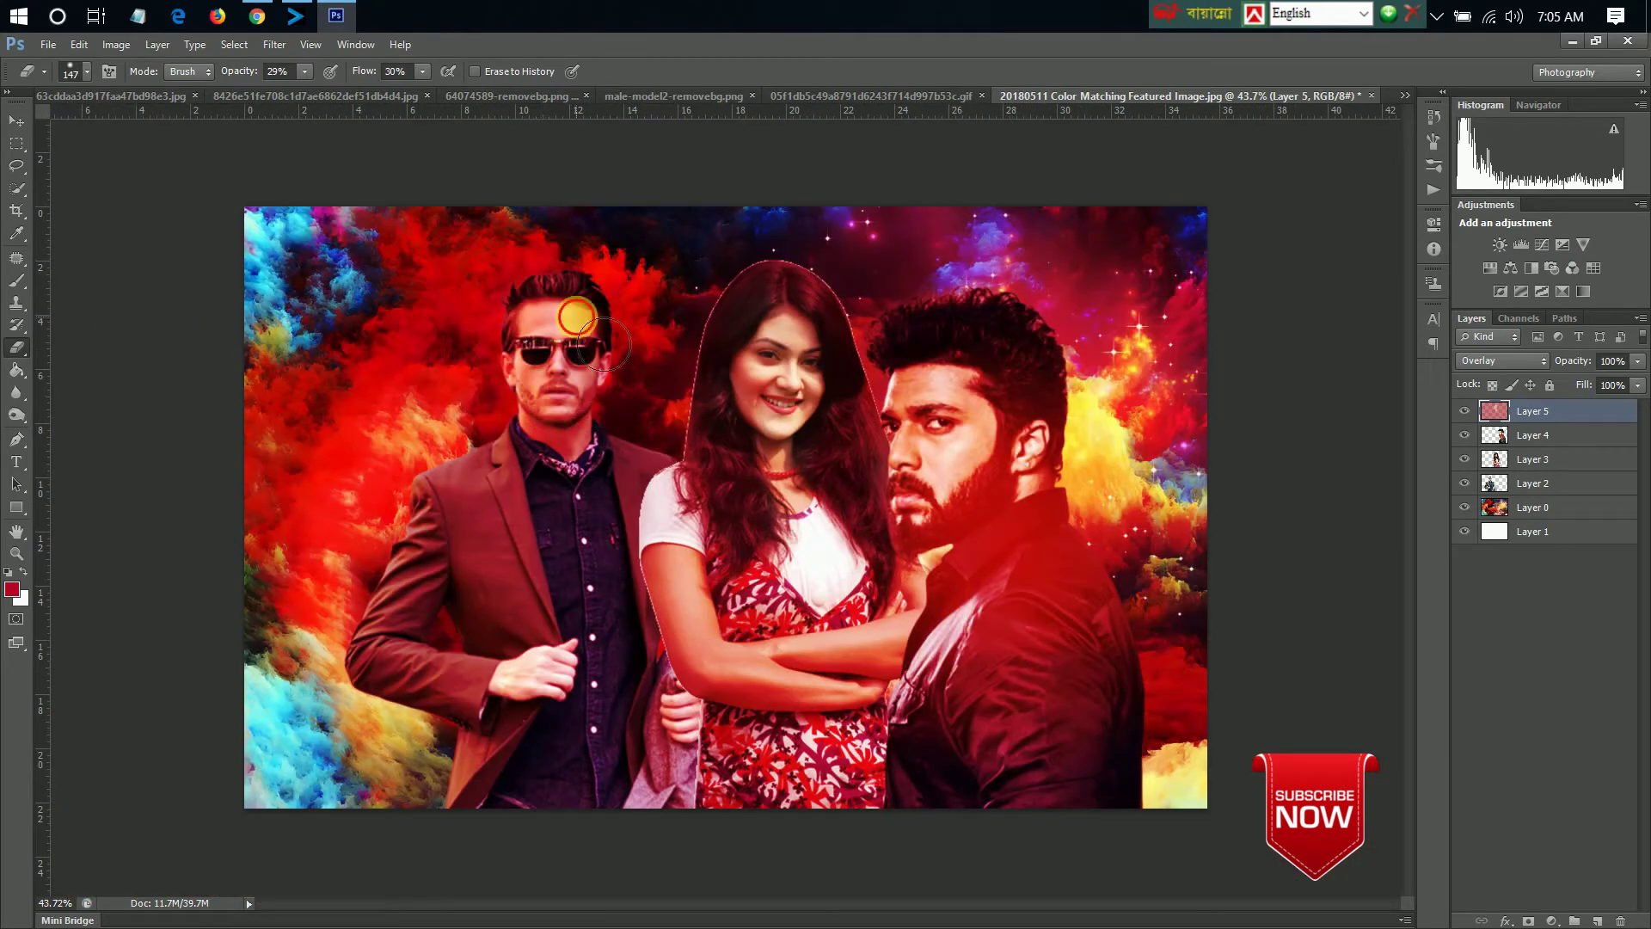
drag(604, 344, 591, 353)
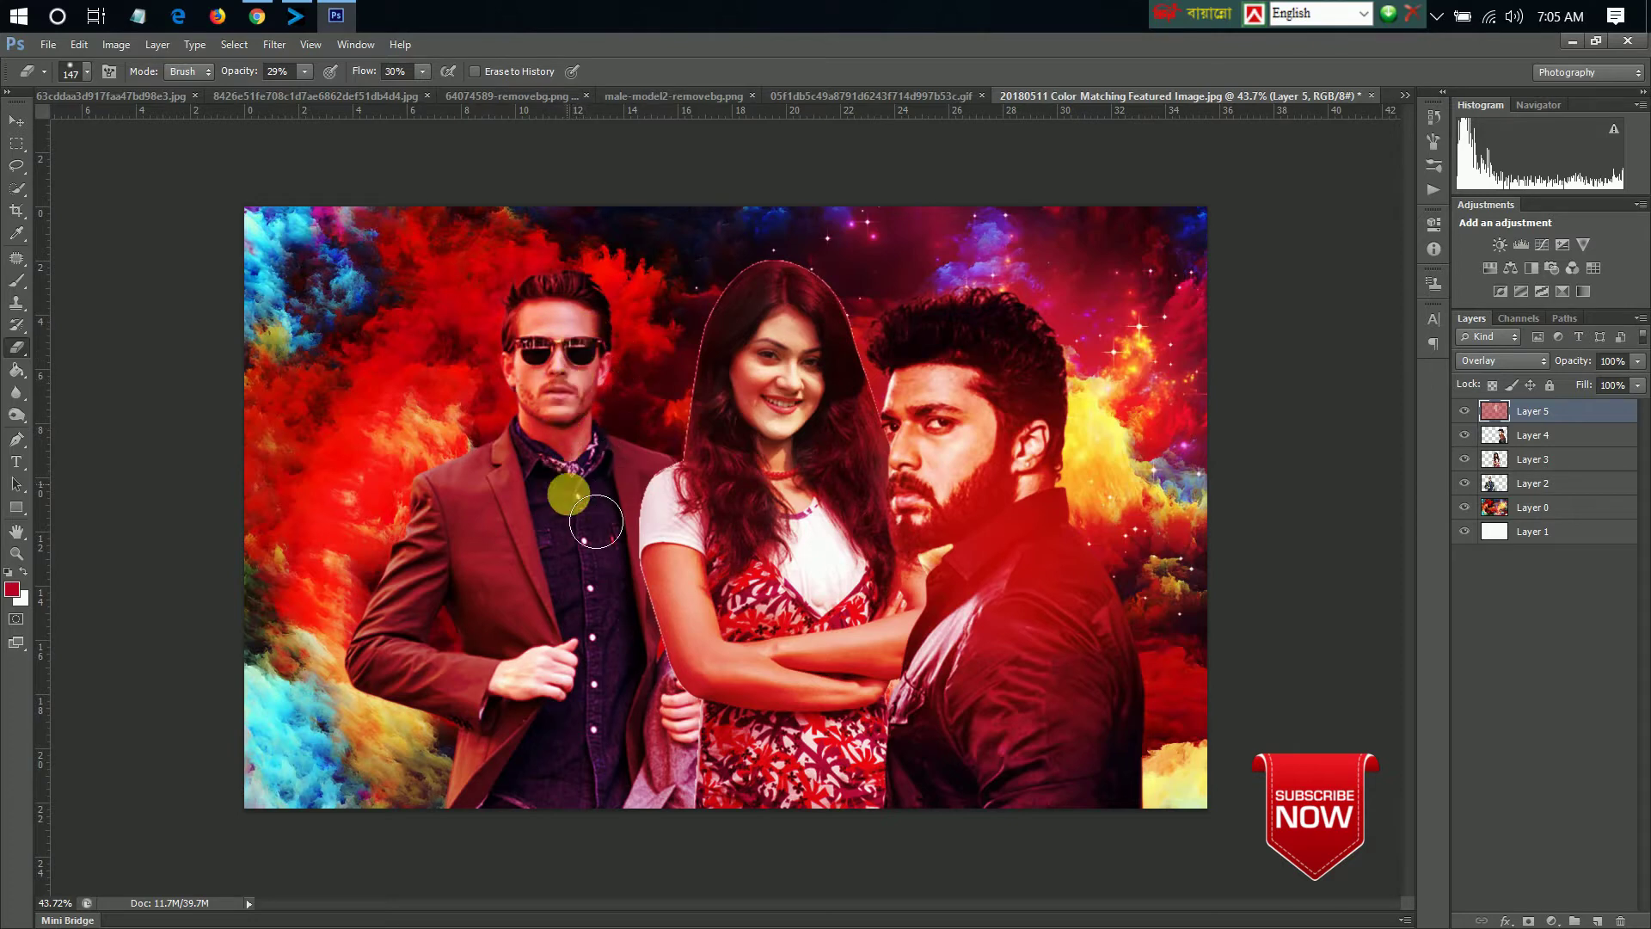
drag(596, 521, 600, 477)
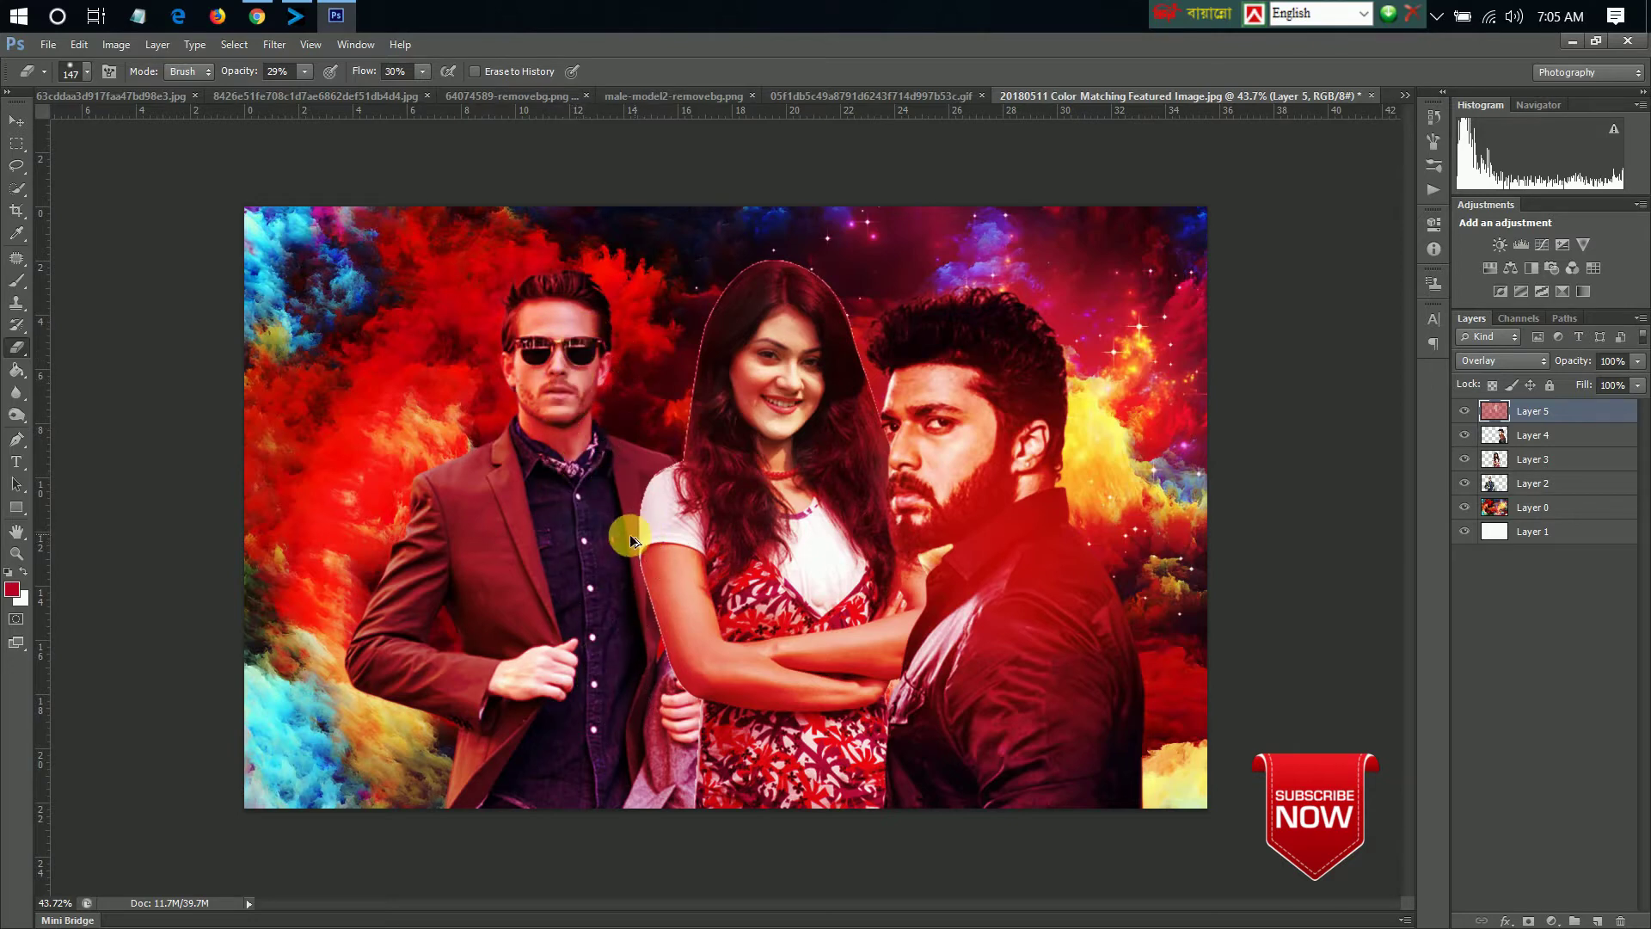
mouse_move(630, 540)
mouse_down()
mouse_move(590, 405)
mouse_move(756, 358)
mouse_move(783, 490)
mouse_move(852, 594)
mouse_move(1002, 494)
mouse_up()
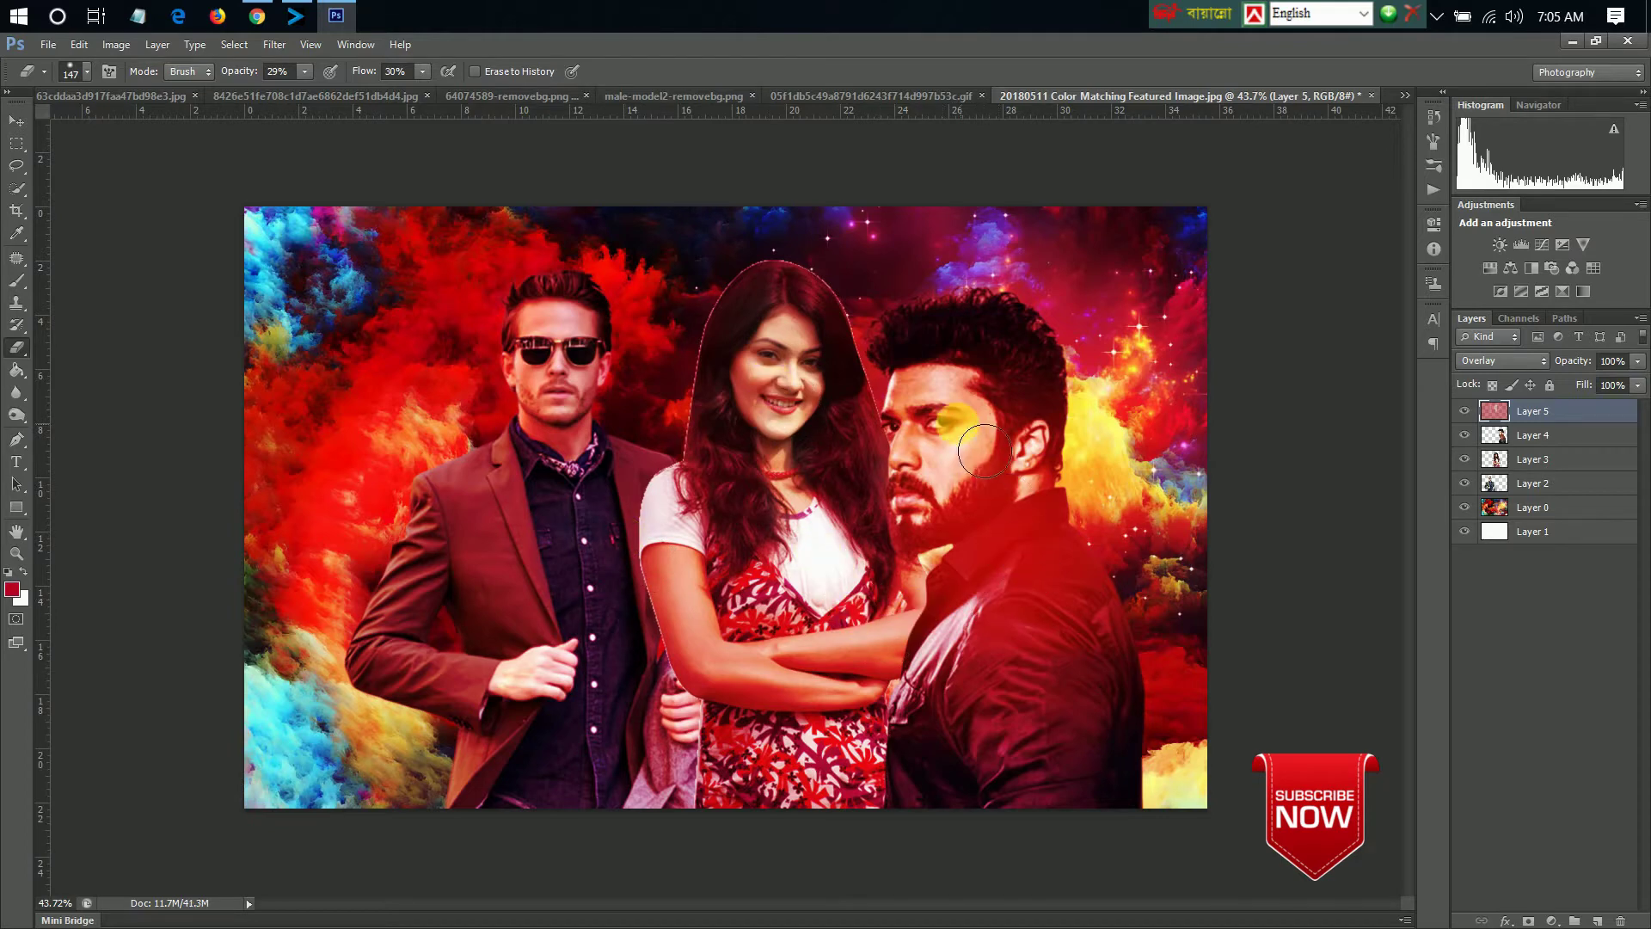
scroll(656, 608, down, 2)
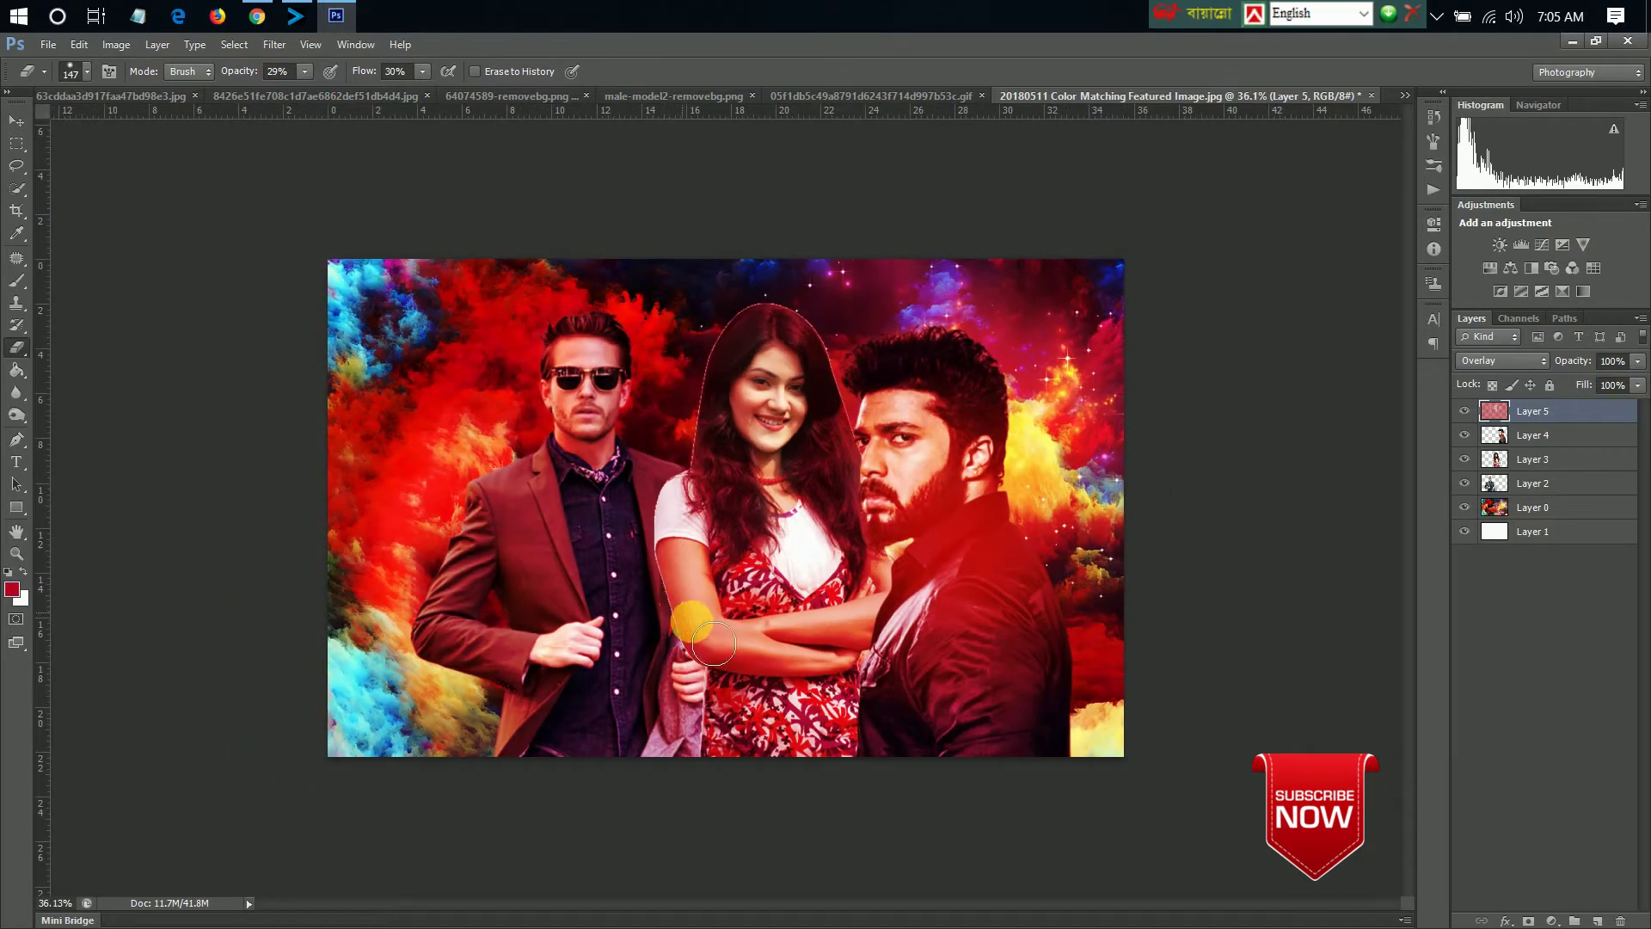
scroll(759, 680, down, 1)
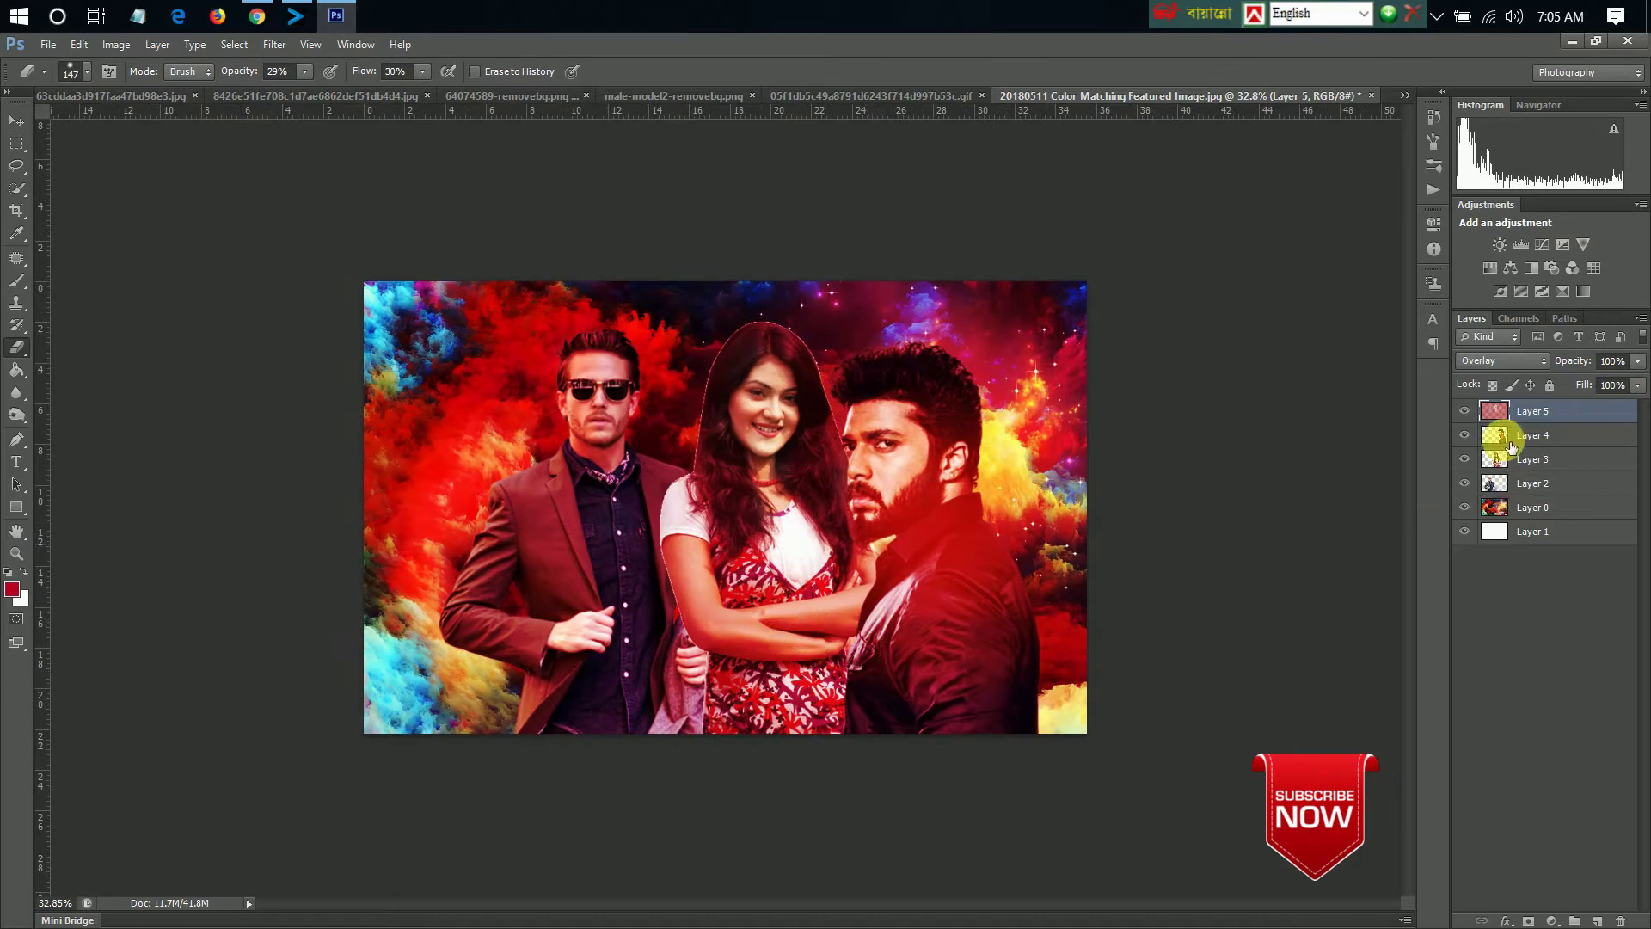
- Select the woman's cutout layer and erase around the top of her hair
click(1504, 462)
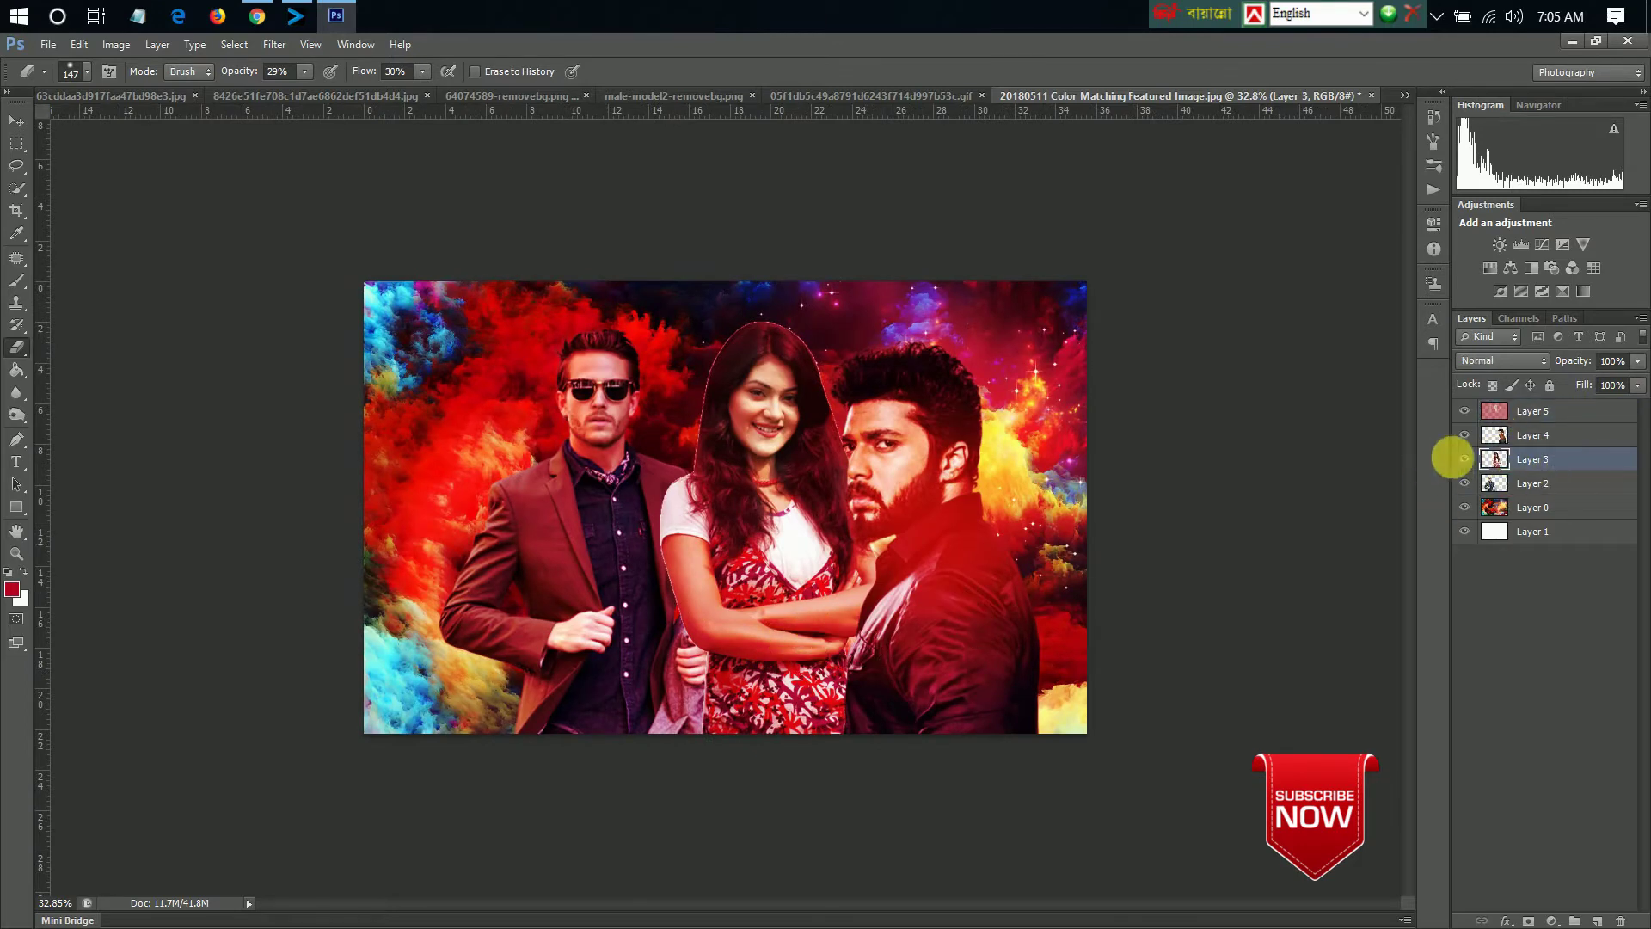
click(1465, 459)
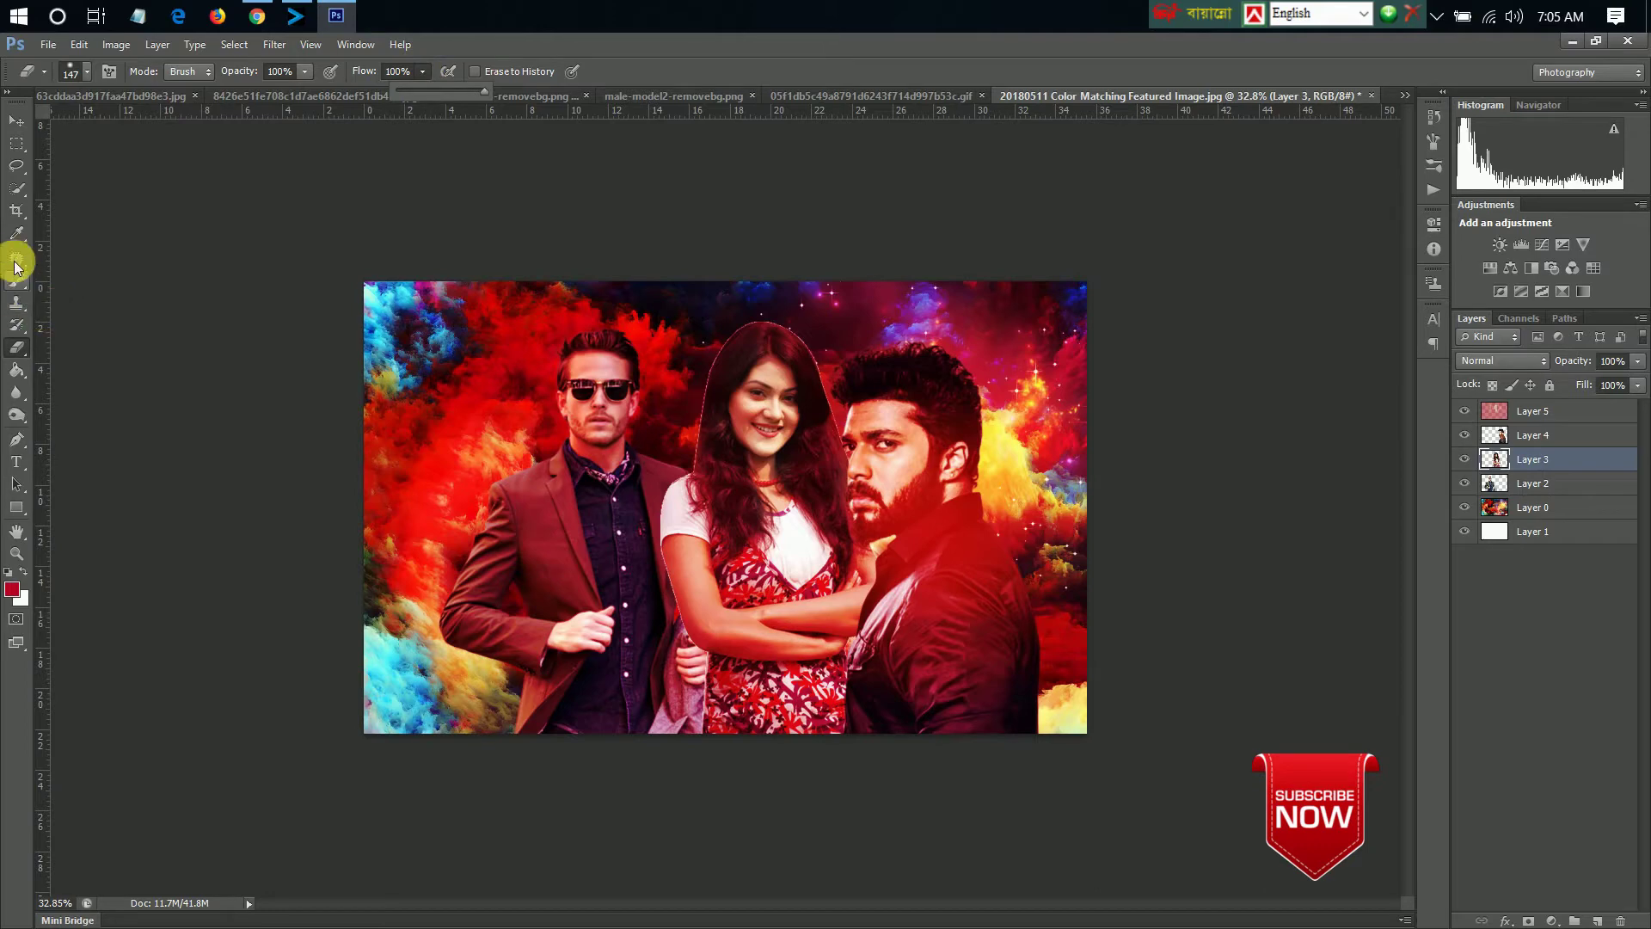
drag(783, 361, 806, 384)
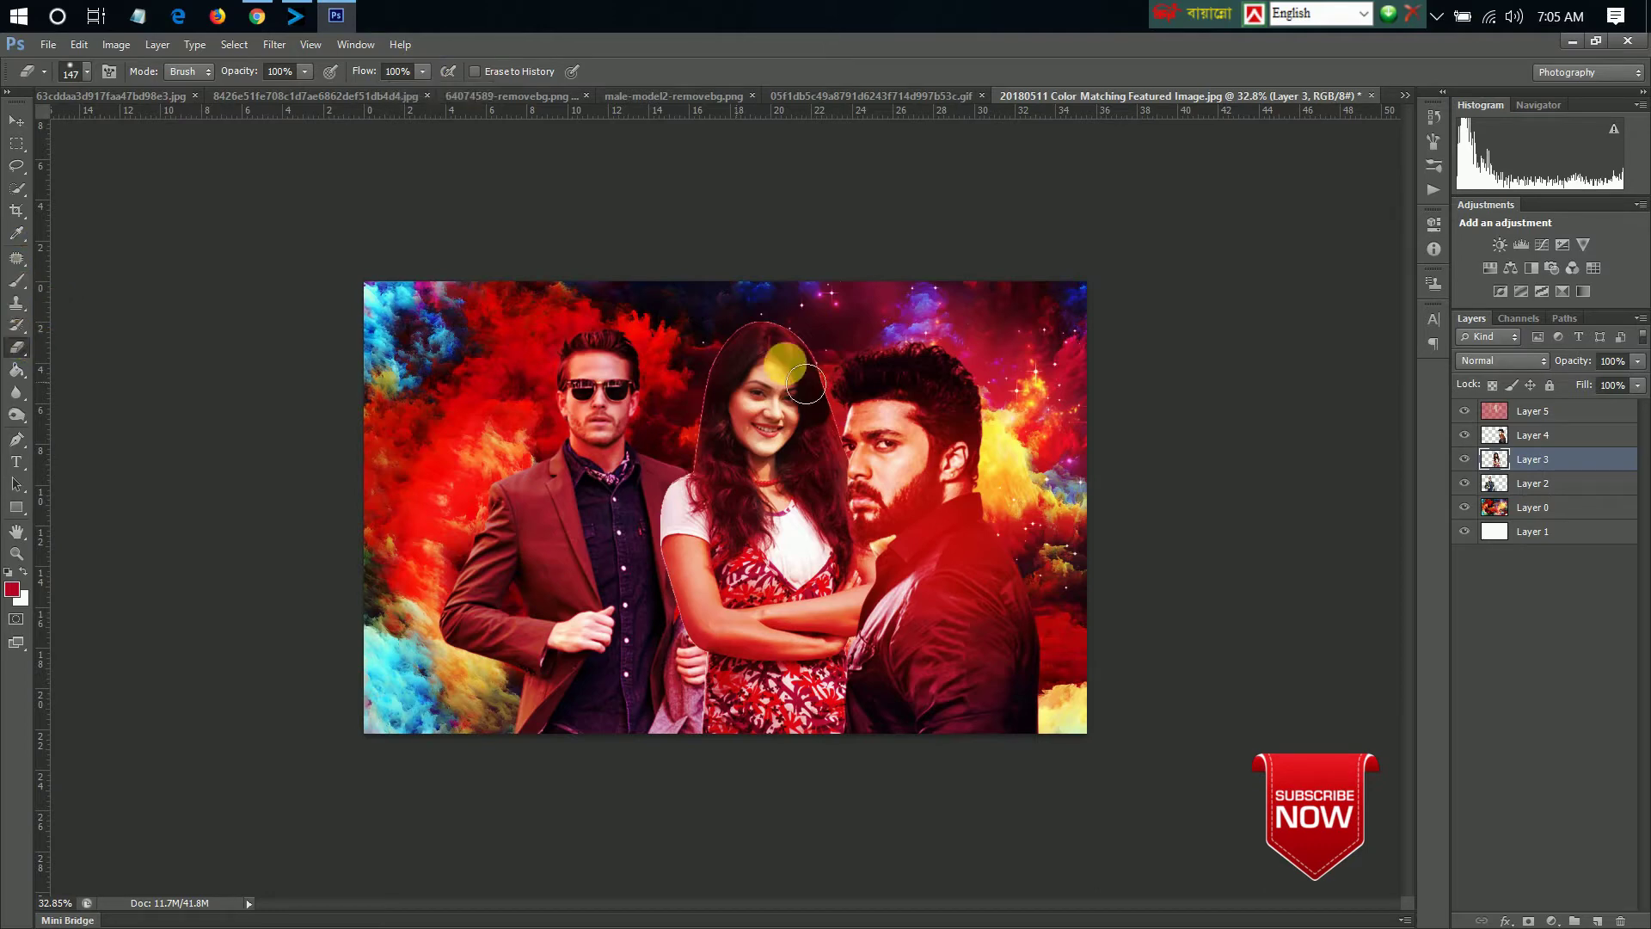
scroll(642, 376, up, 1)
scroll(707, 395, up, 1)
scroll(652, 399, up, 1)
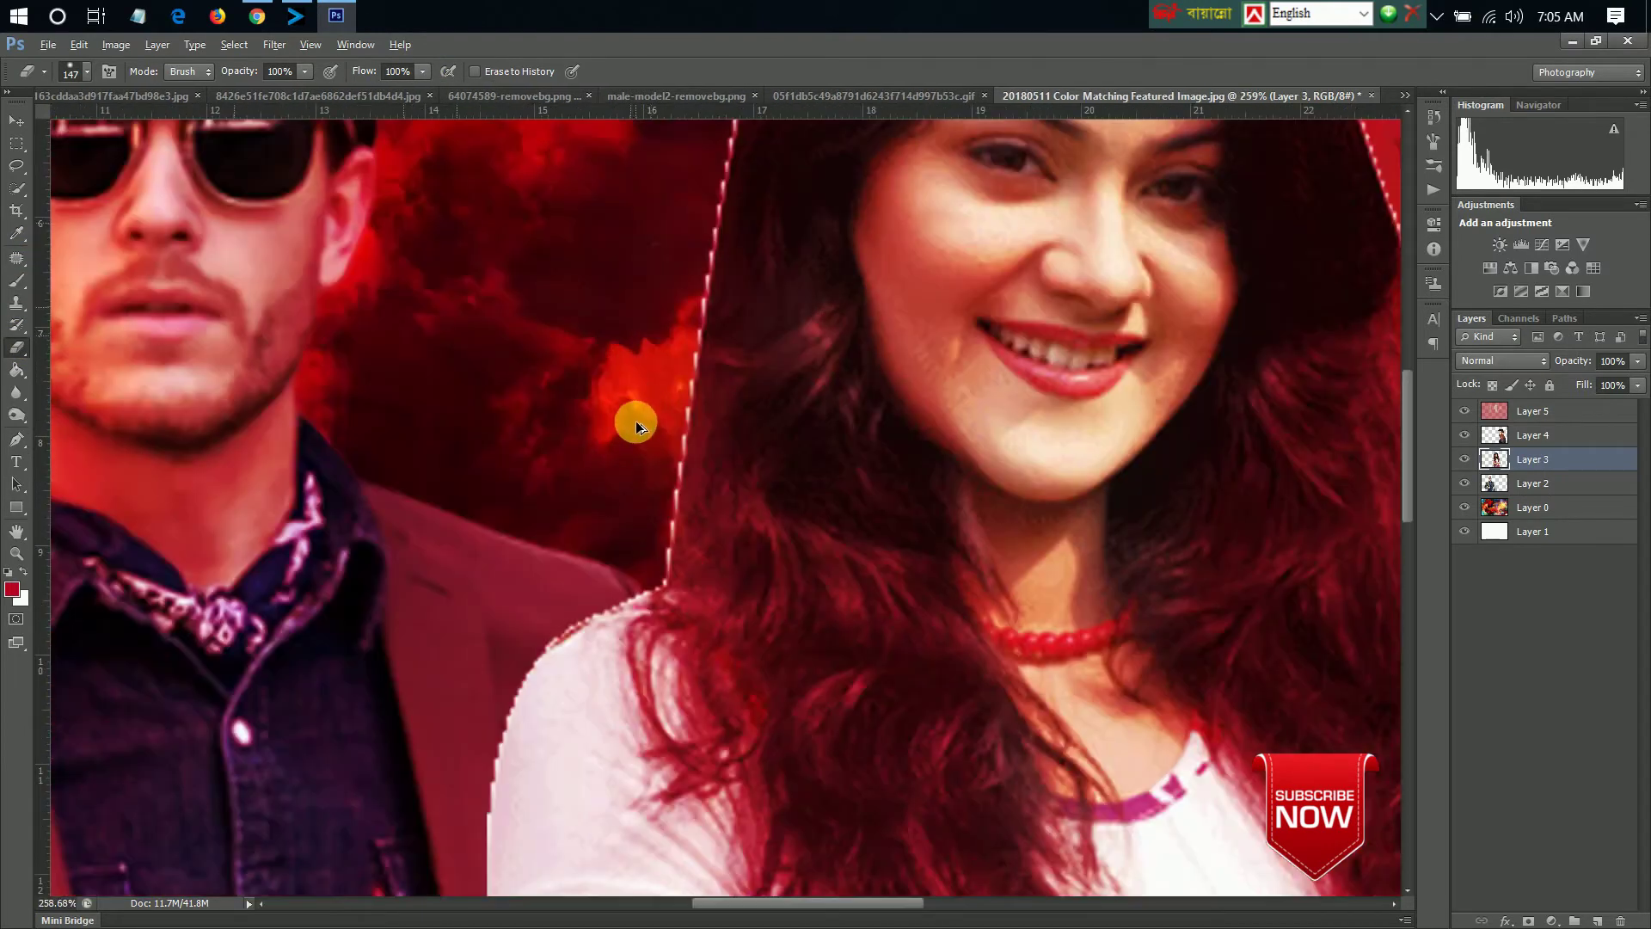
scroll(637, 421, up, 1)
- Shrink the eraser to 17 px and erase the fringe down the left hair edge
right_click(517, 434)
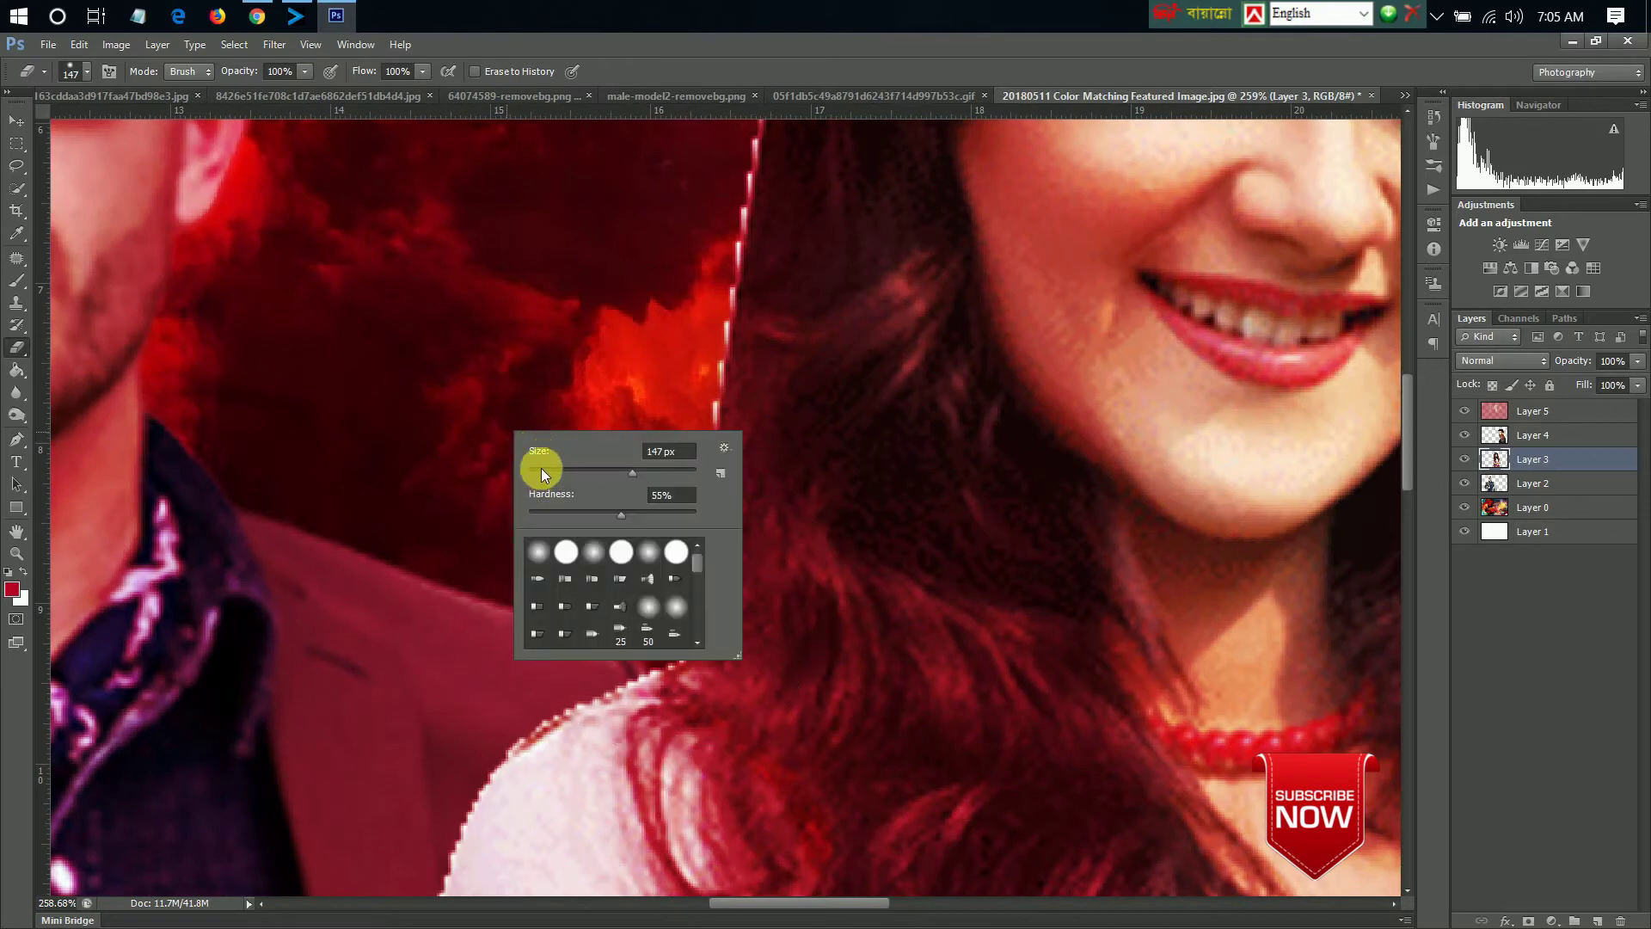
drag(542, 473, 531, 473)
key(Return)
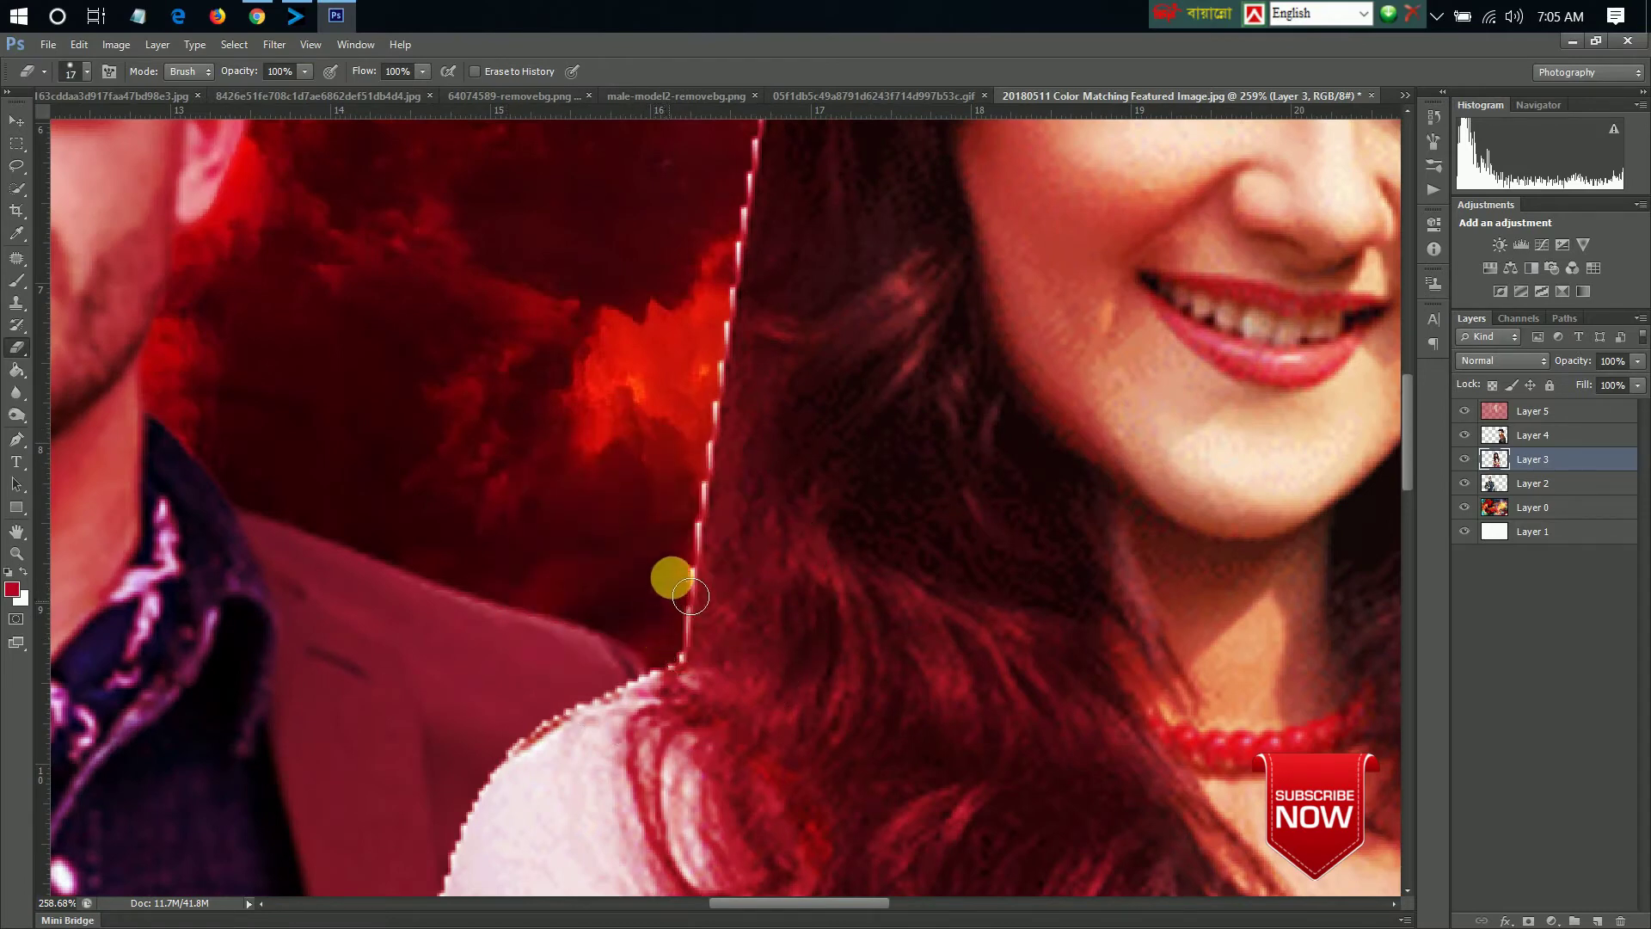
drag(690, 595, 714, 479)
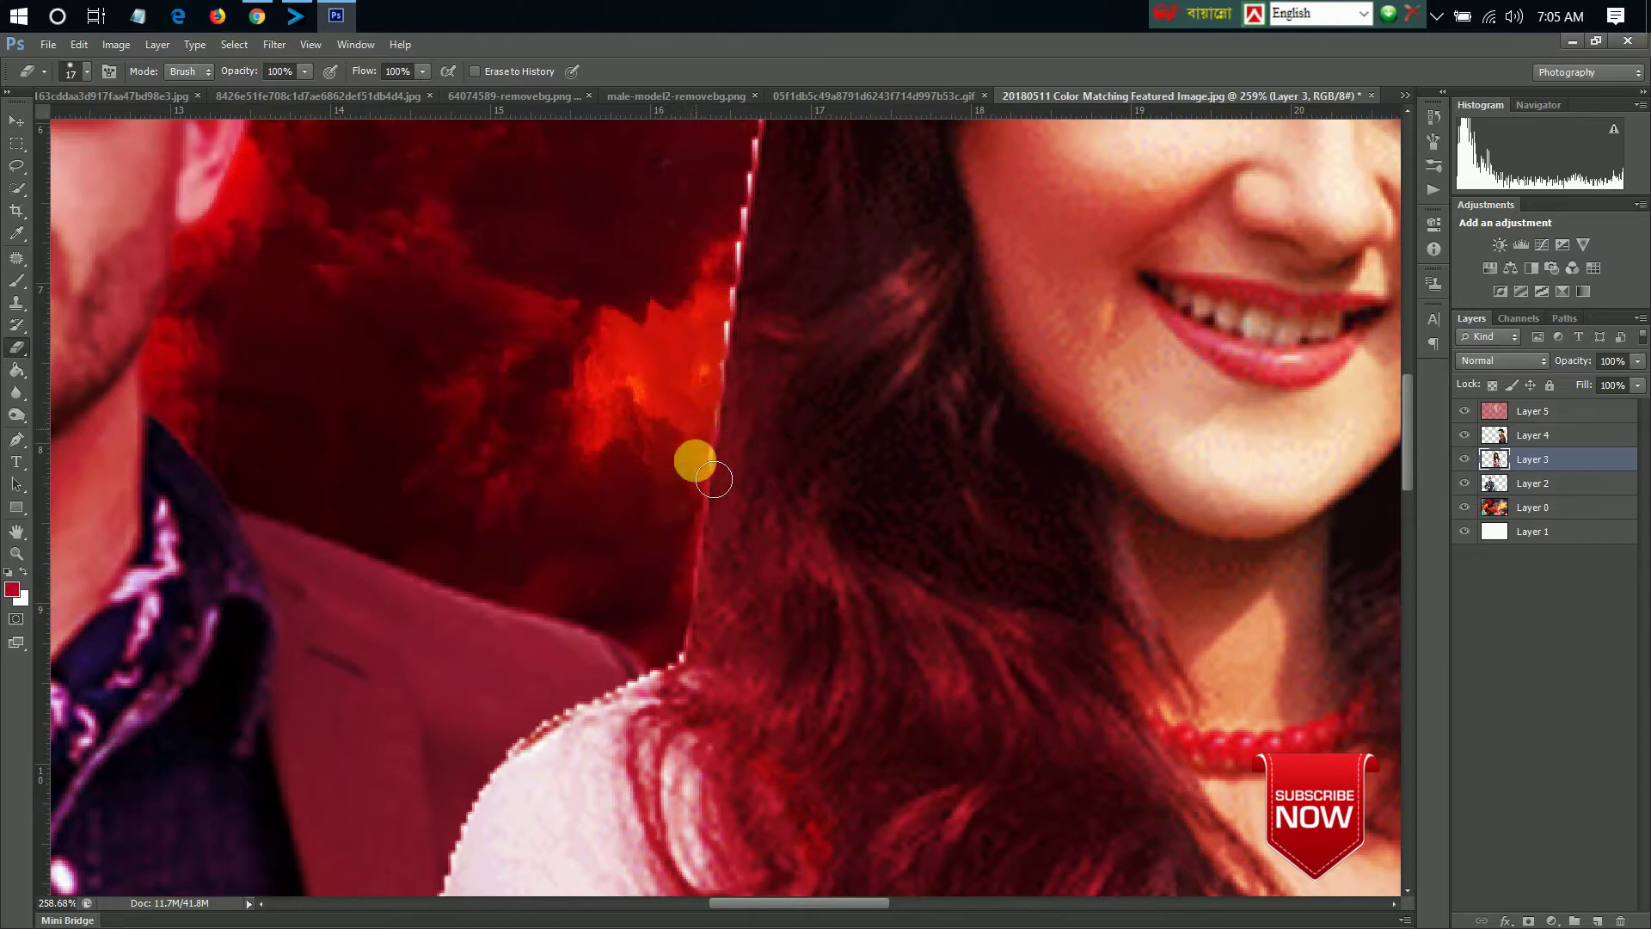
alt+scroll(636, 507, down, 5)
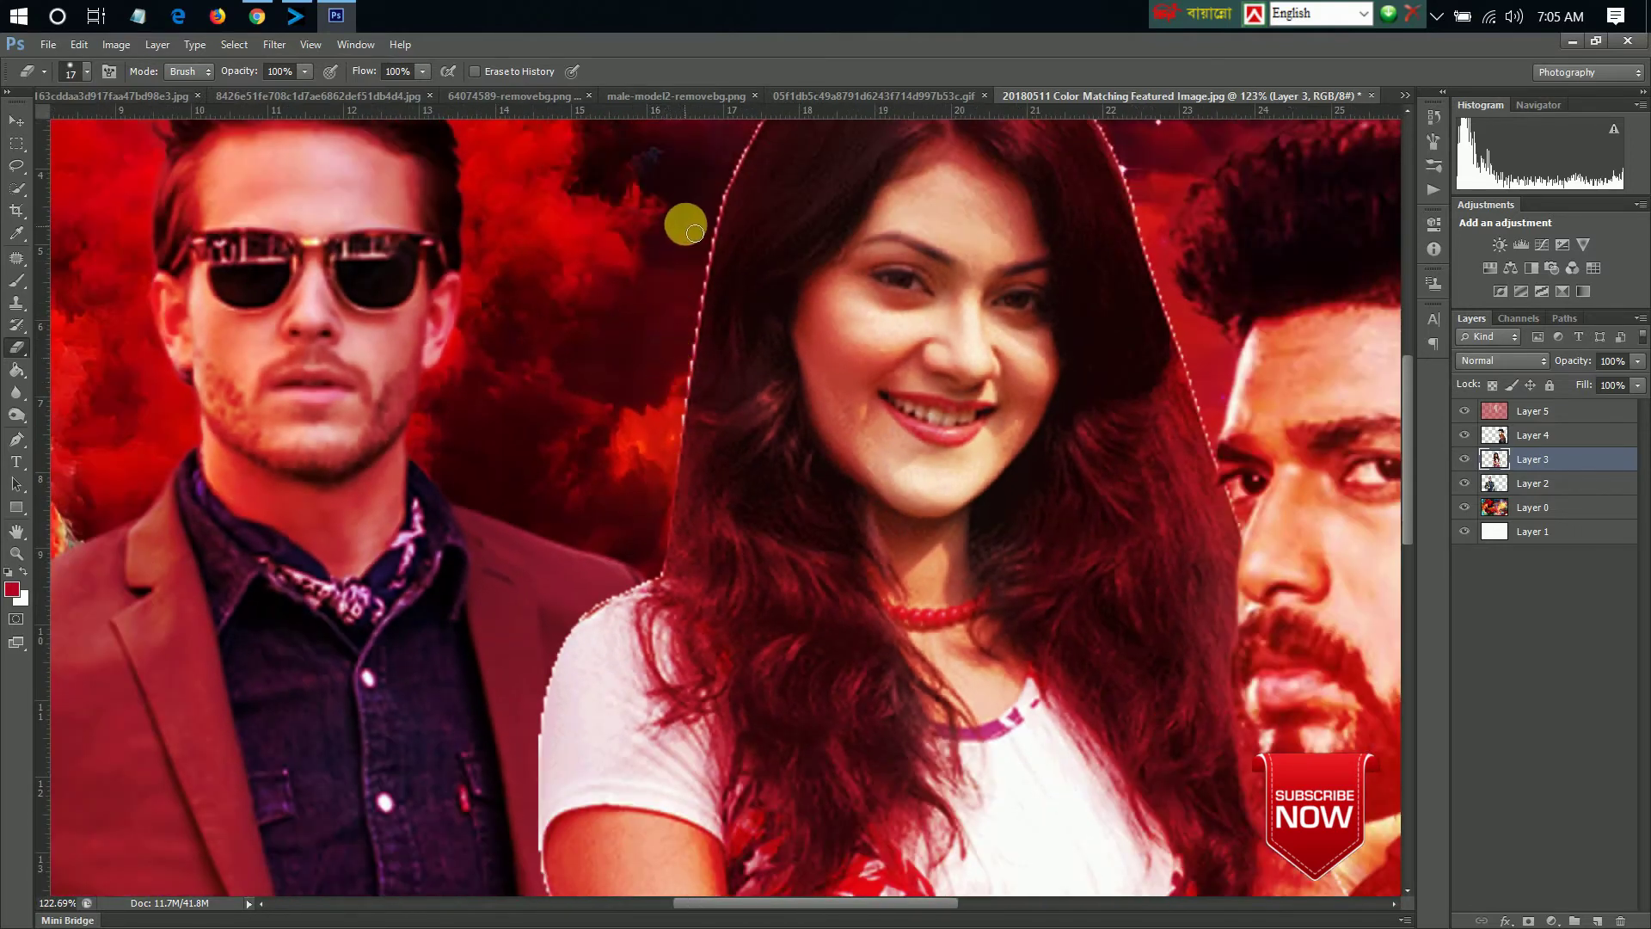
drag(721, 234, 697, 348)
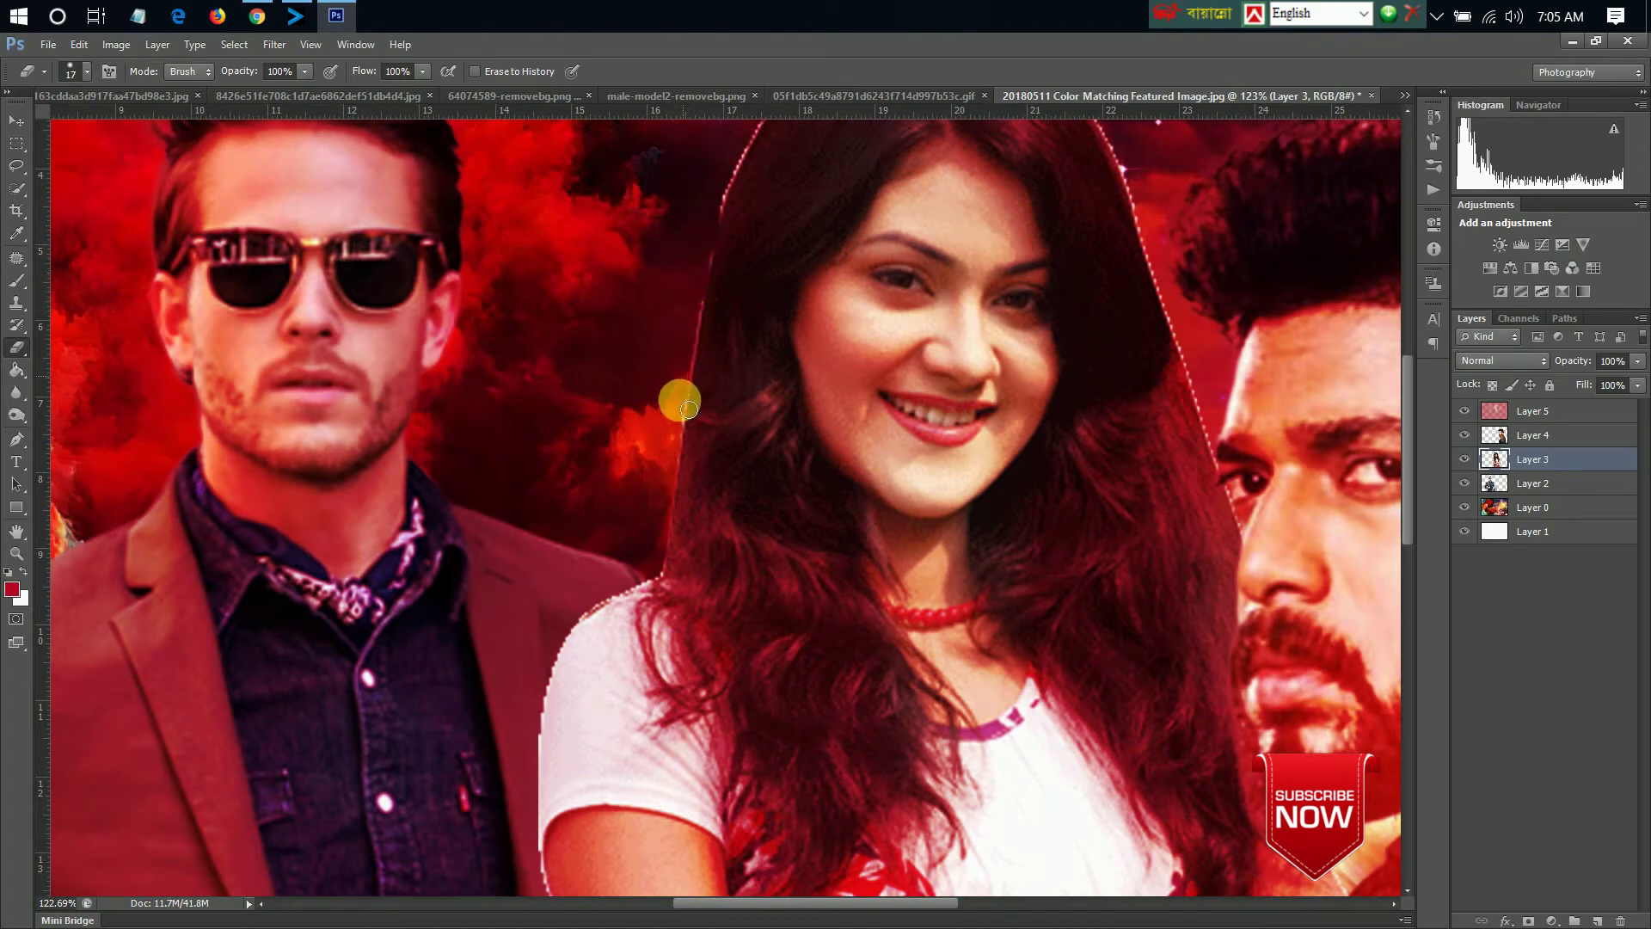
mouse_move(689, 408)
mouse_down()
mouse_move(667, 456)
mouse_move(715, 284)
mouse_move(715, 184)
mouse_move(731, 206)
mouse_up()
drag(707, 265, 656, 413)
scroll(657, 413, down, 2)
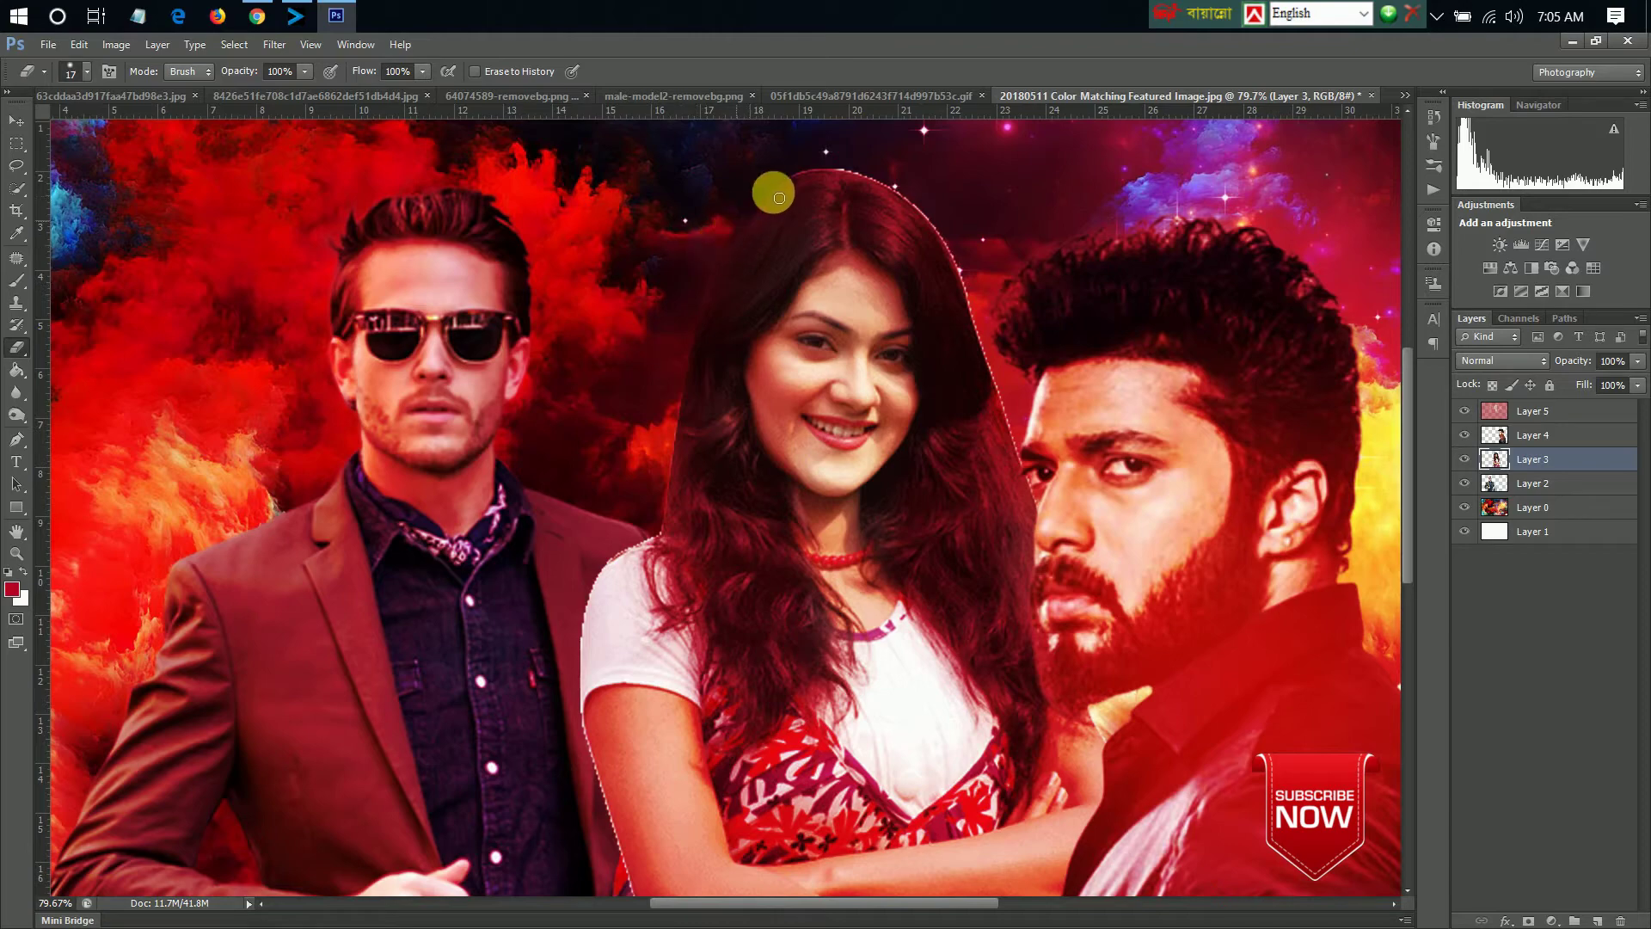
- Zoom in and erase the fringe along the crown and upper right hair edge
scroll(964, 233, up, 1)
scroll(973, 247, up, 1)
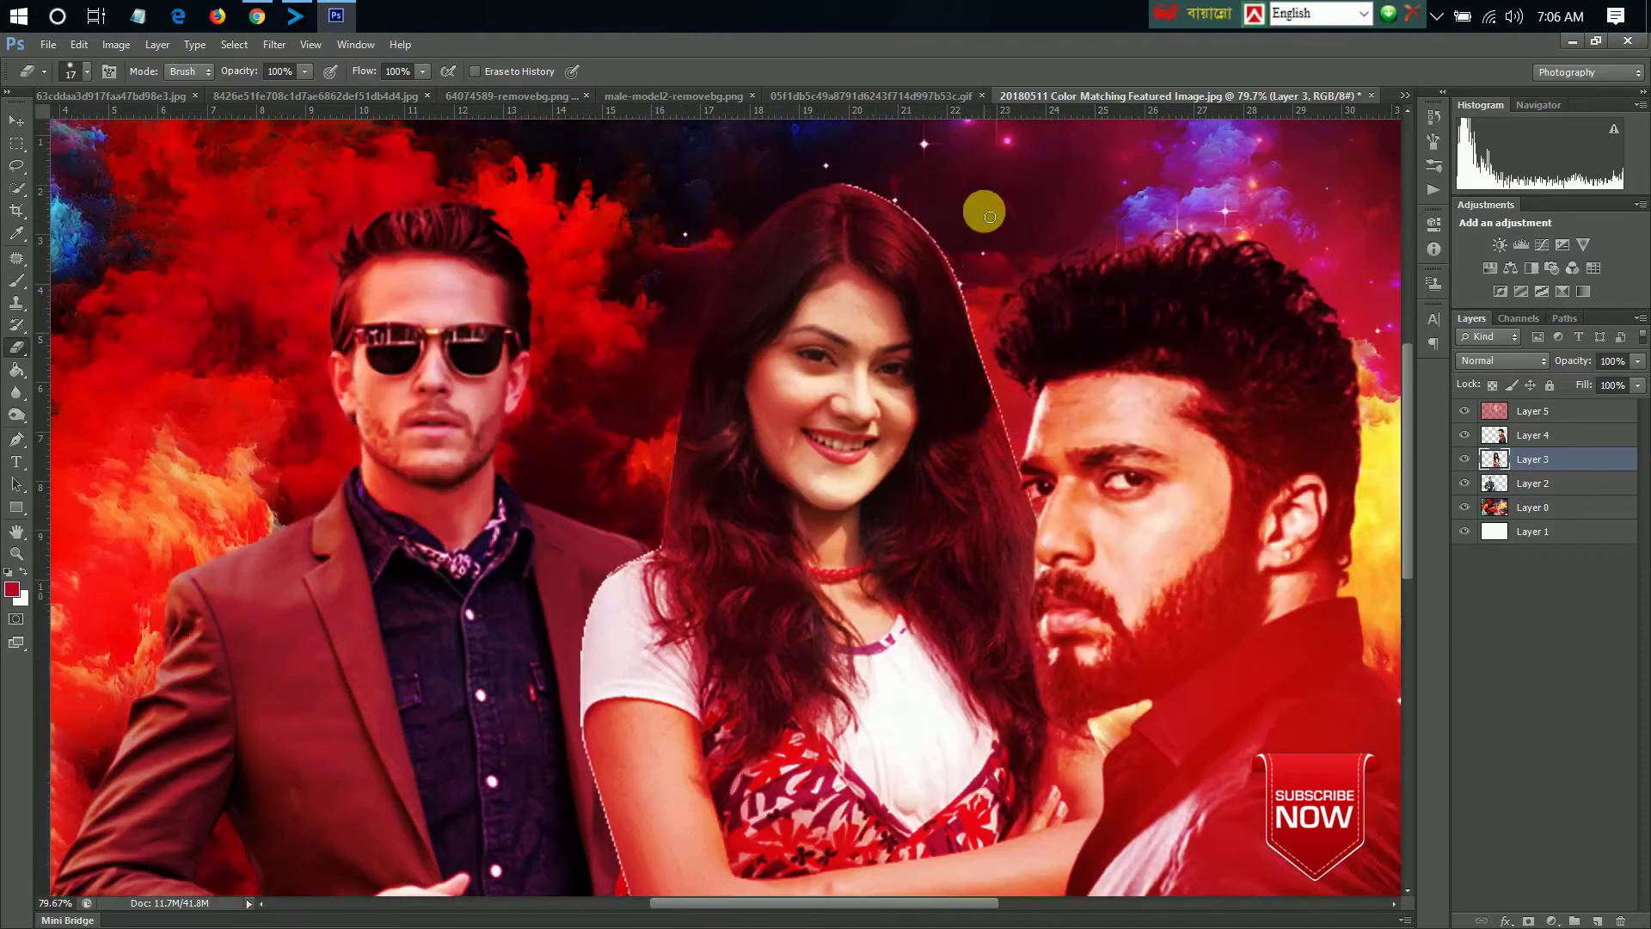
scroll(981, 209, up, 1)
scroll(970, 235, up, 1)
scroll(767, 291, up, 1)
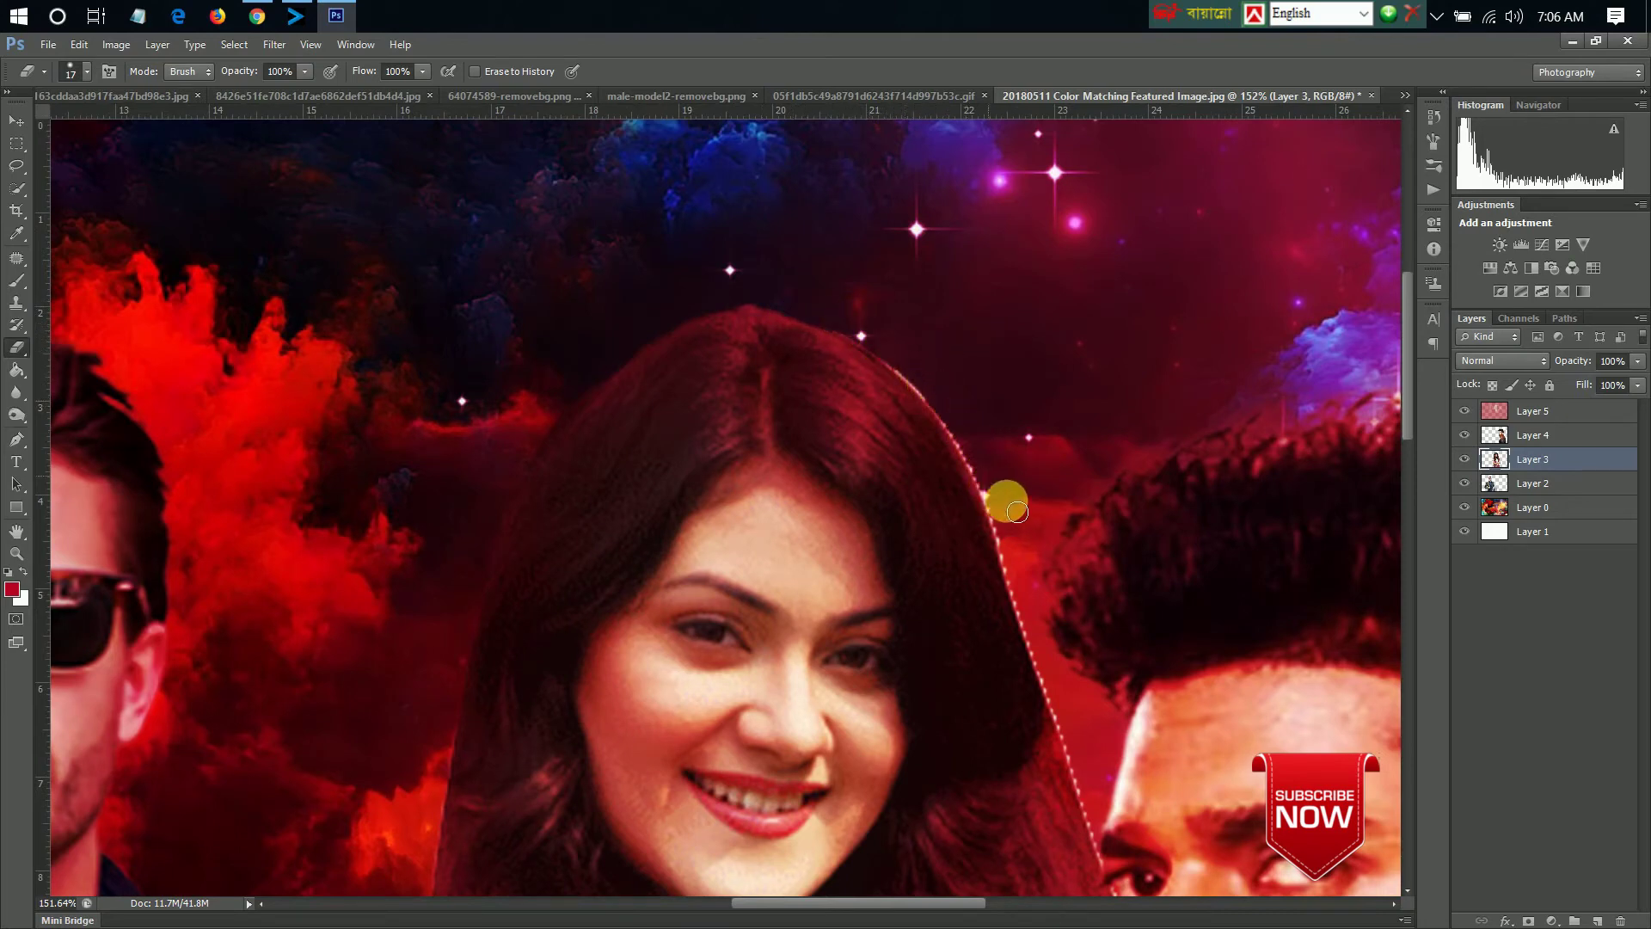
scroll(955, 413, down, 1)
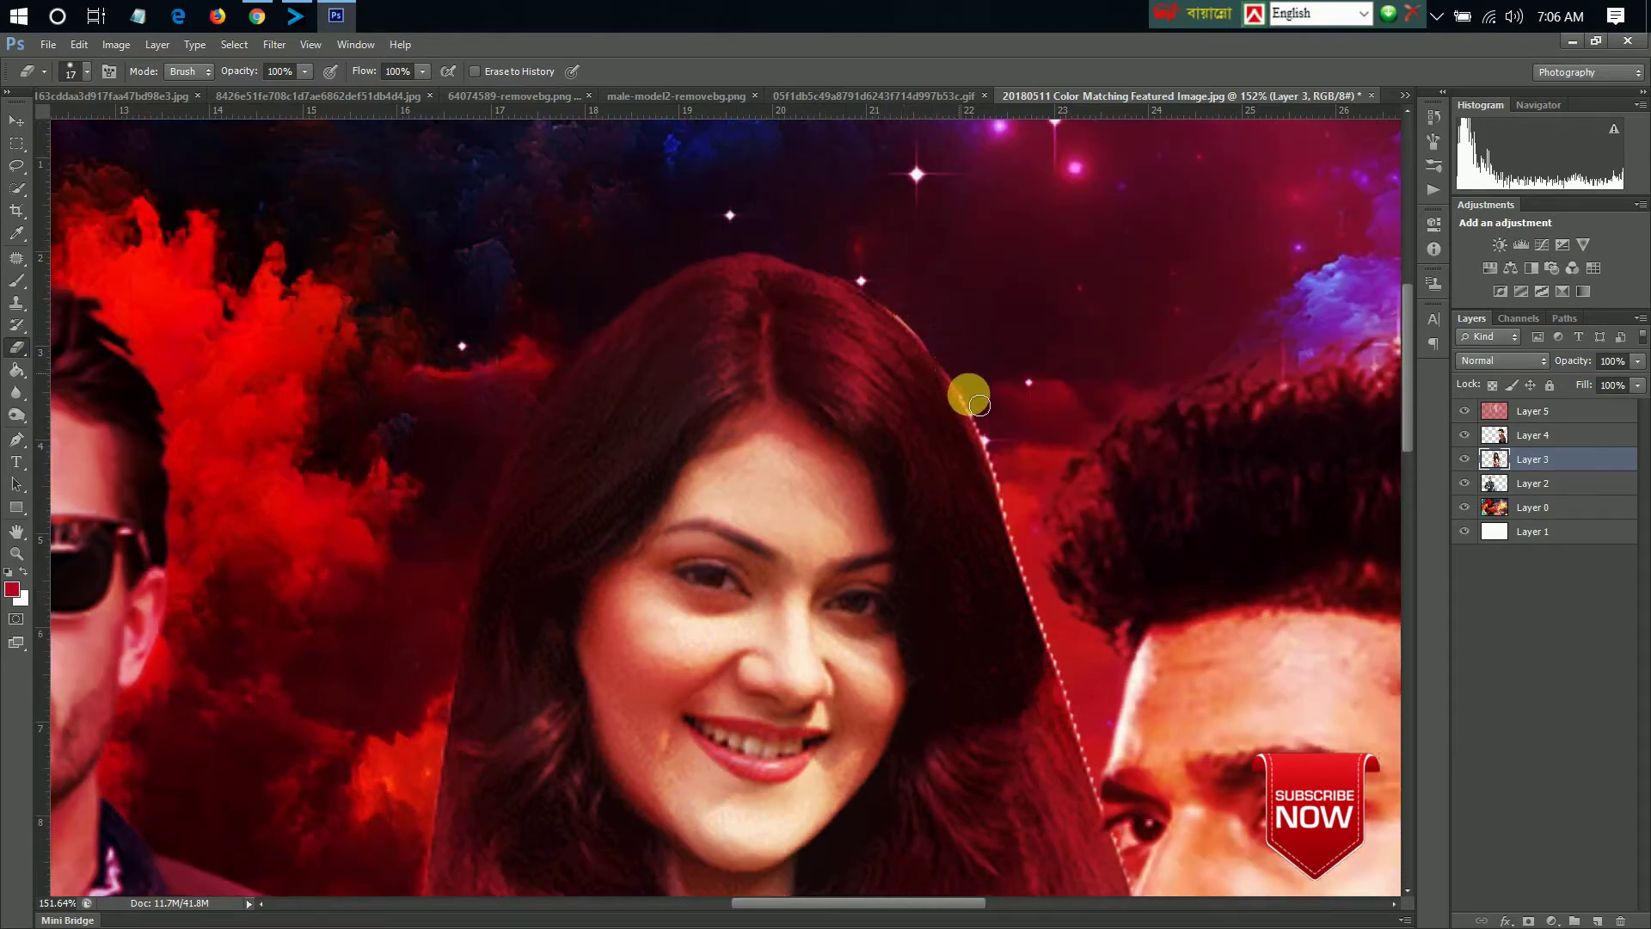
drag(1006, 462, 1027, 510)
scroll(1049, 551, up, 3)
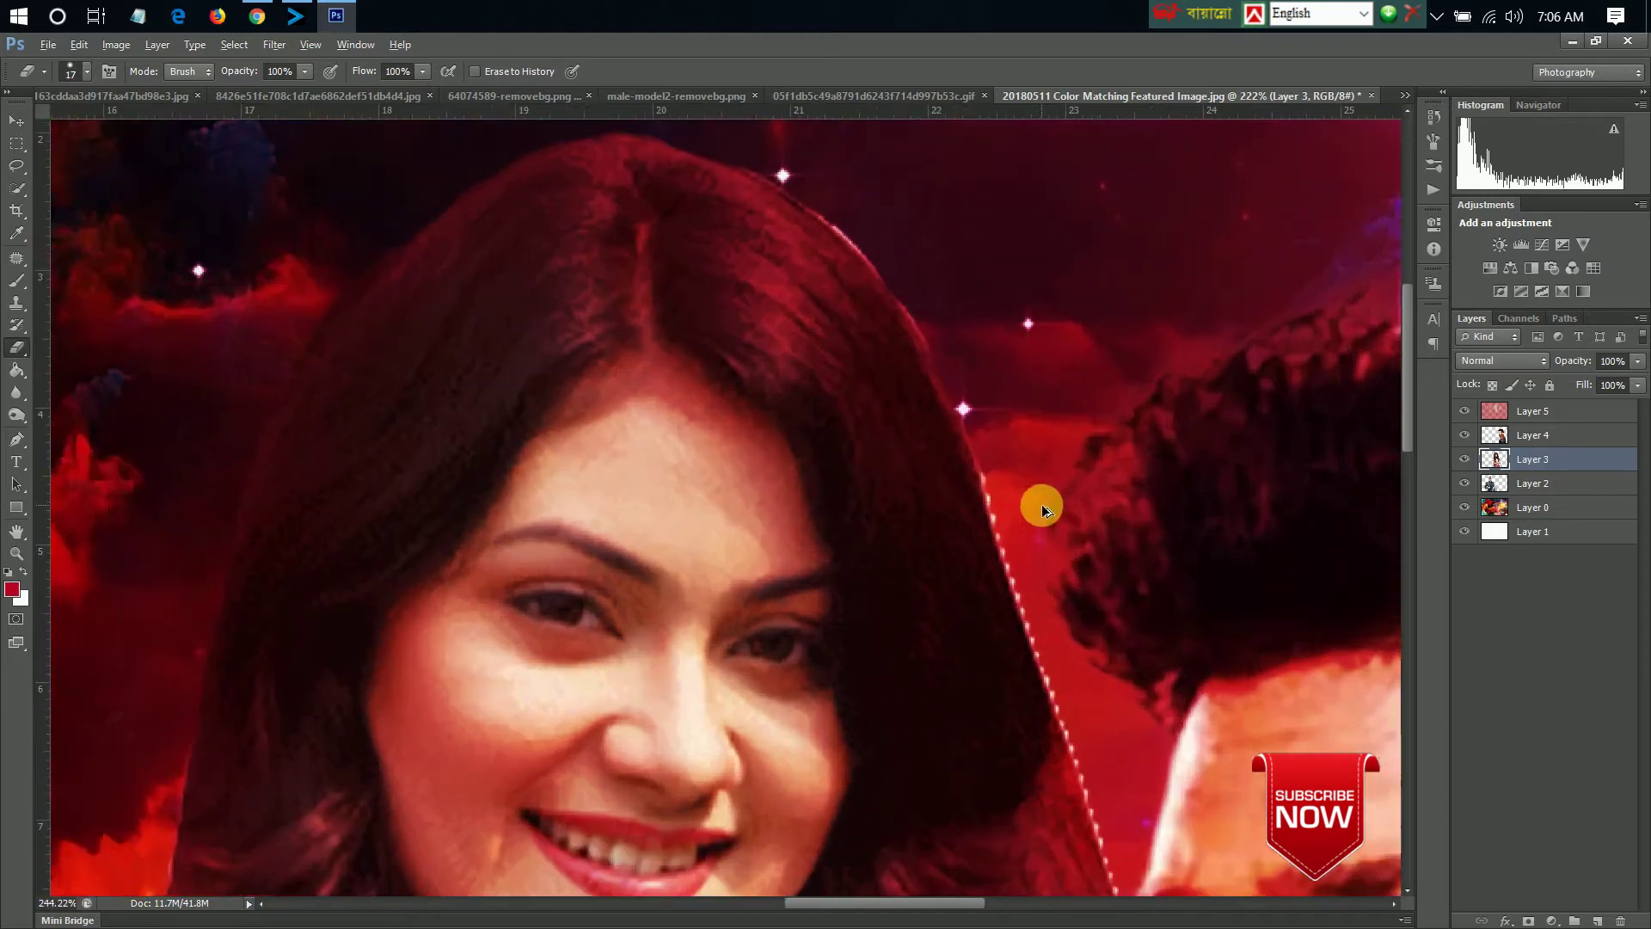
mouse_move(981, 387)
mouse_down()
mouse_move(1080, 756)
mouse_move(1132, 855)
mouse_up()
- Erase the white fringe lower down the right hair edge
scroll(1043, 685, down, 2)
scroll(1105, 621, down, 1)
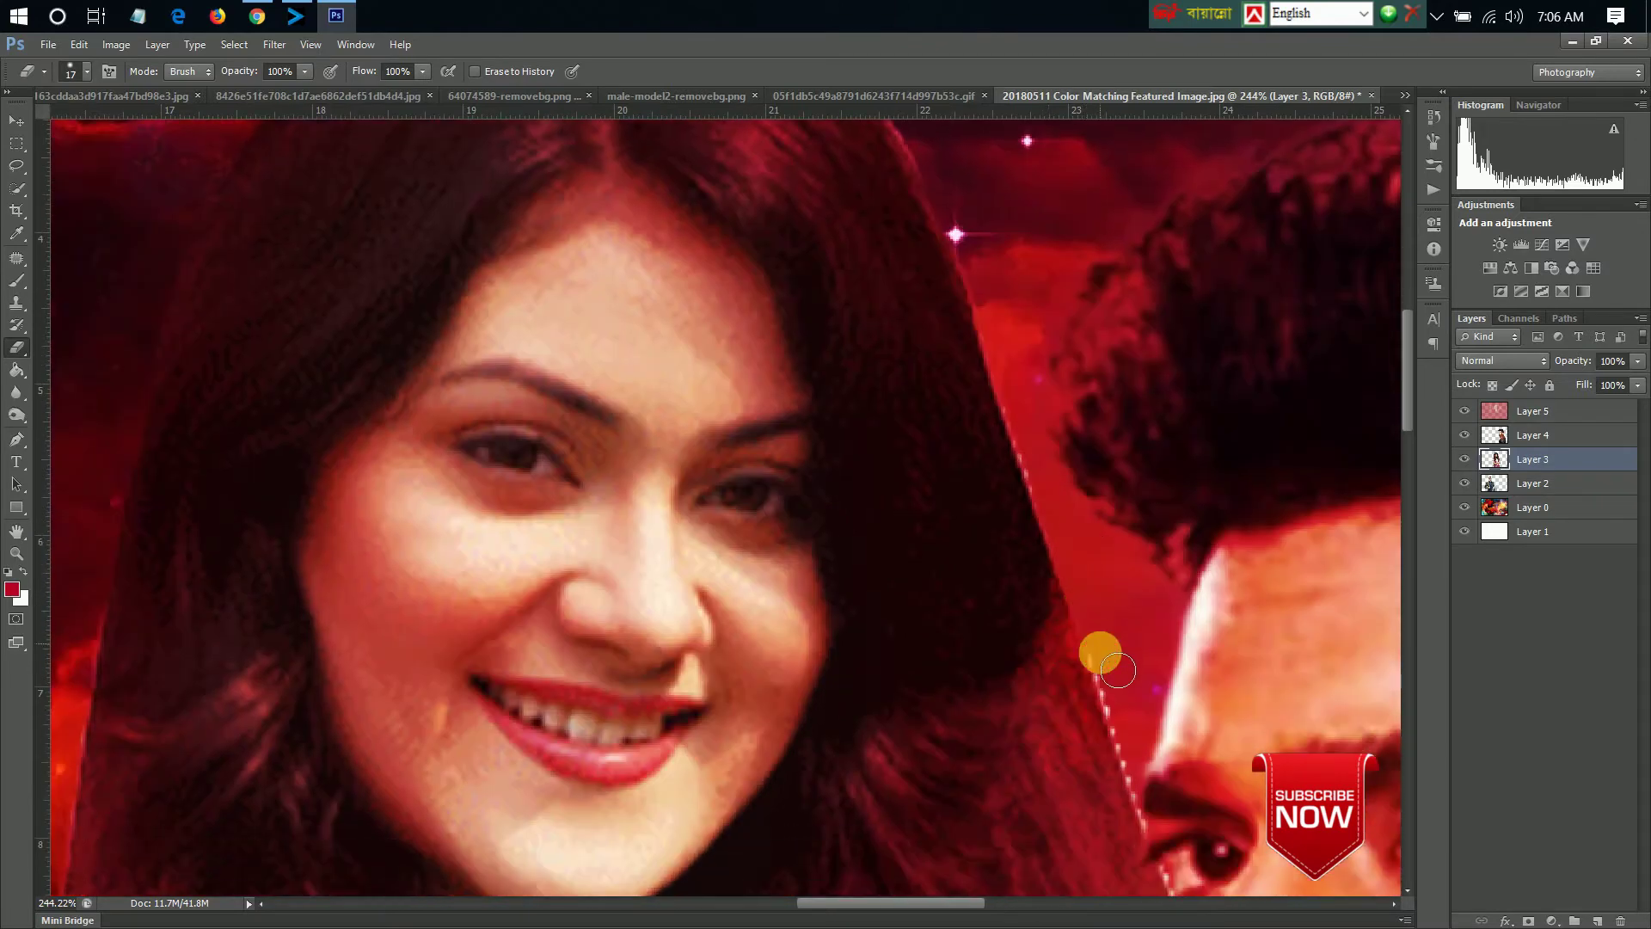
drag(1128, 711, 1182, 885)
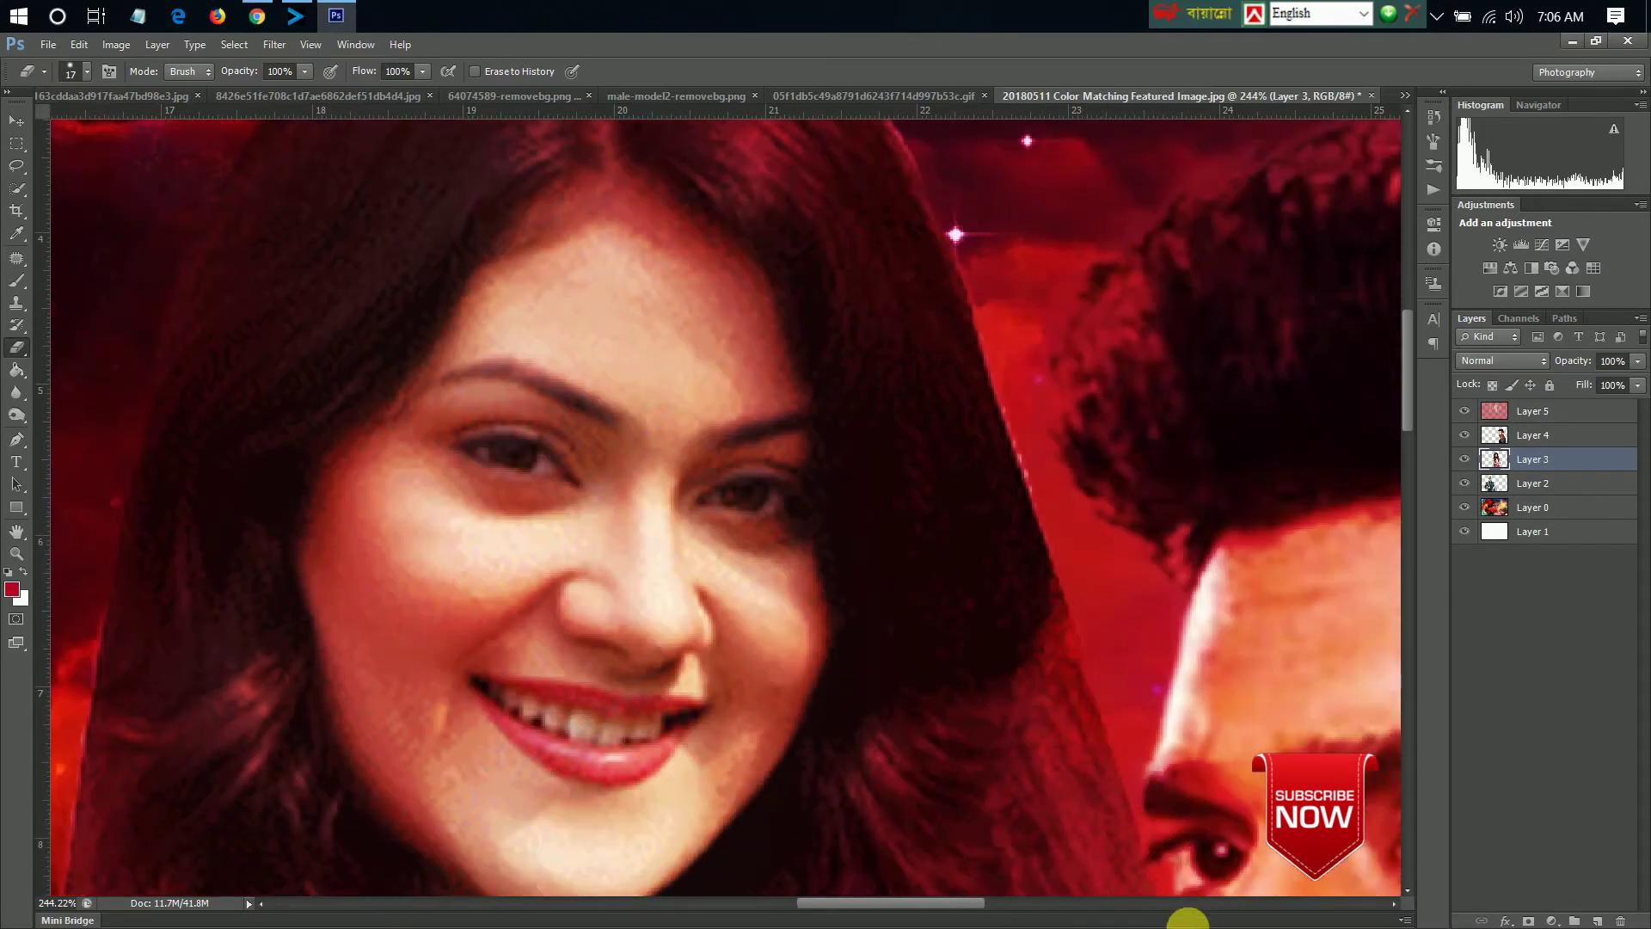
scroll(1087, 744, down, 5)
scroll(1087, 745, down, 1)
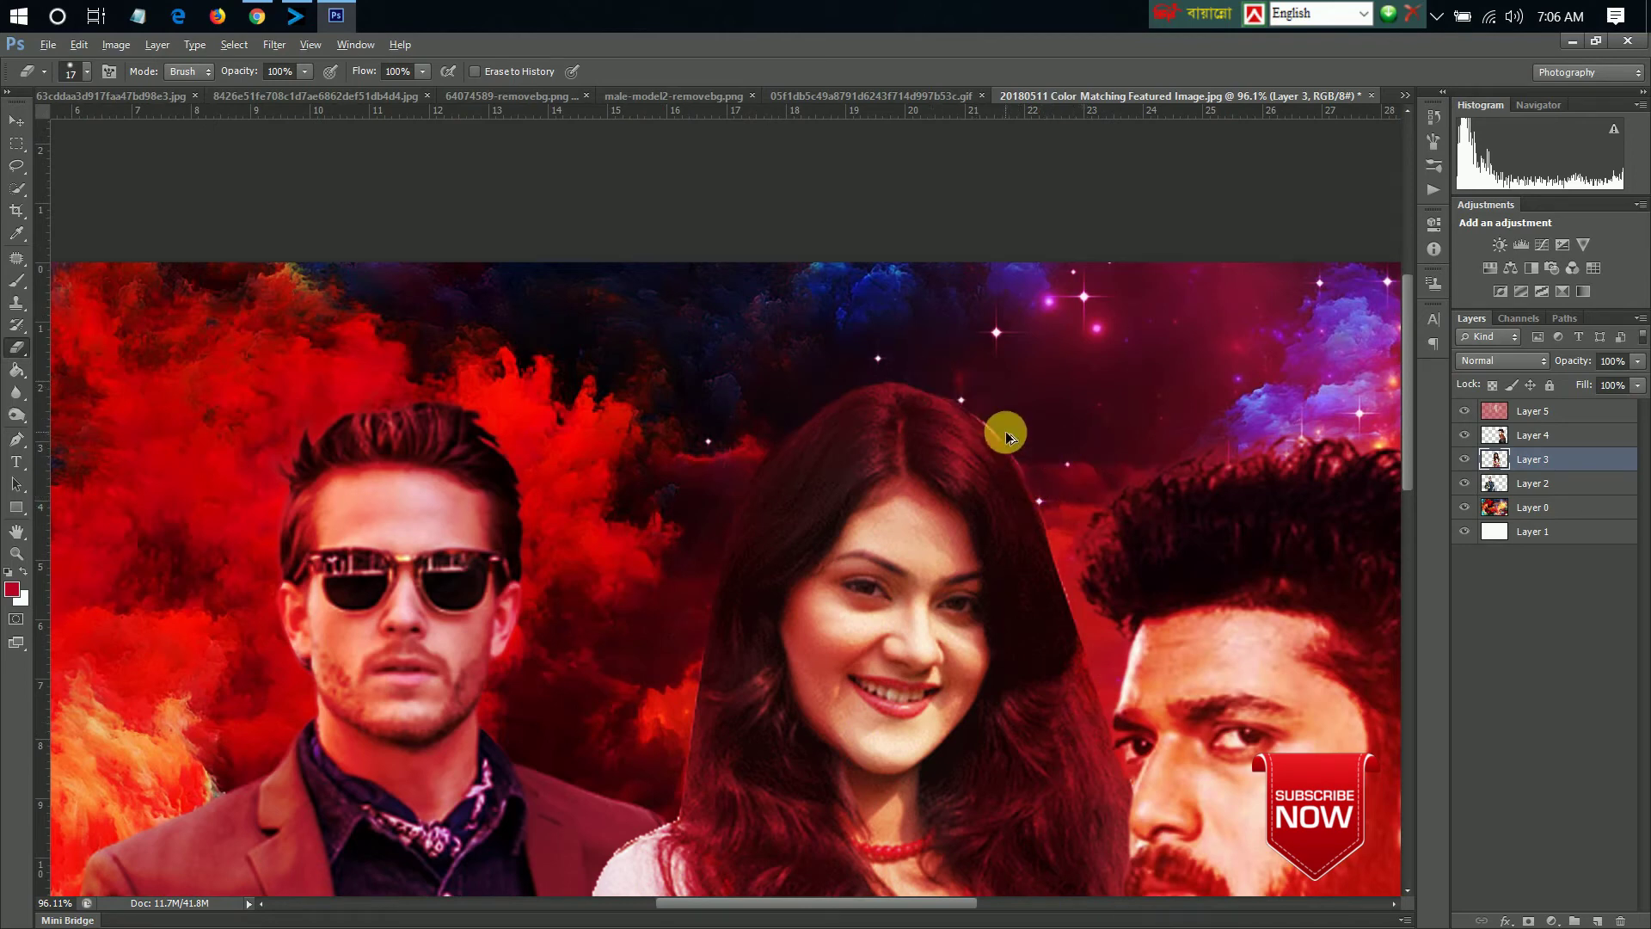
scroll(1003, 431, up, 3)
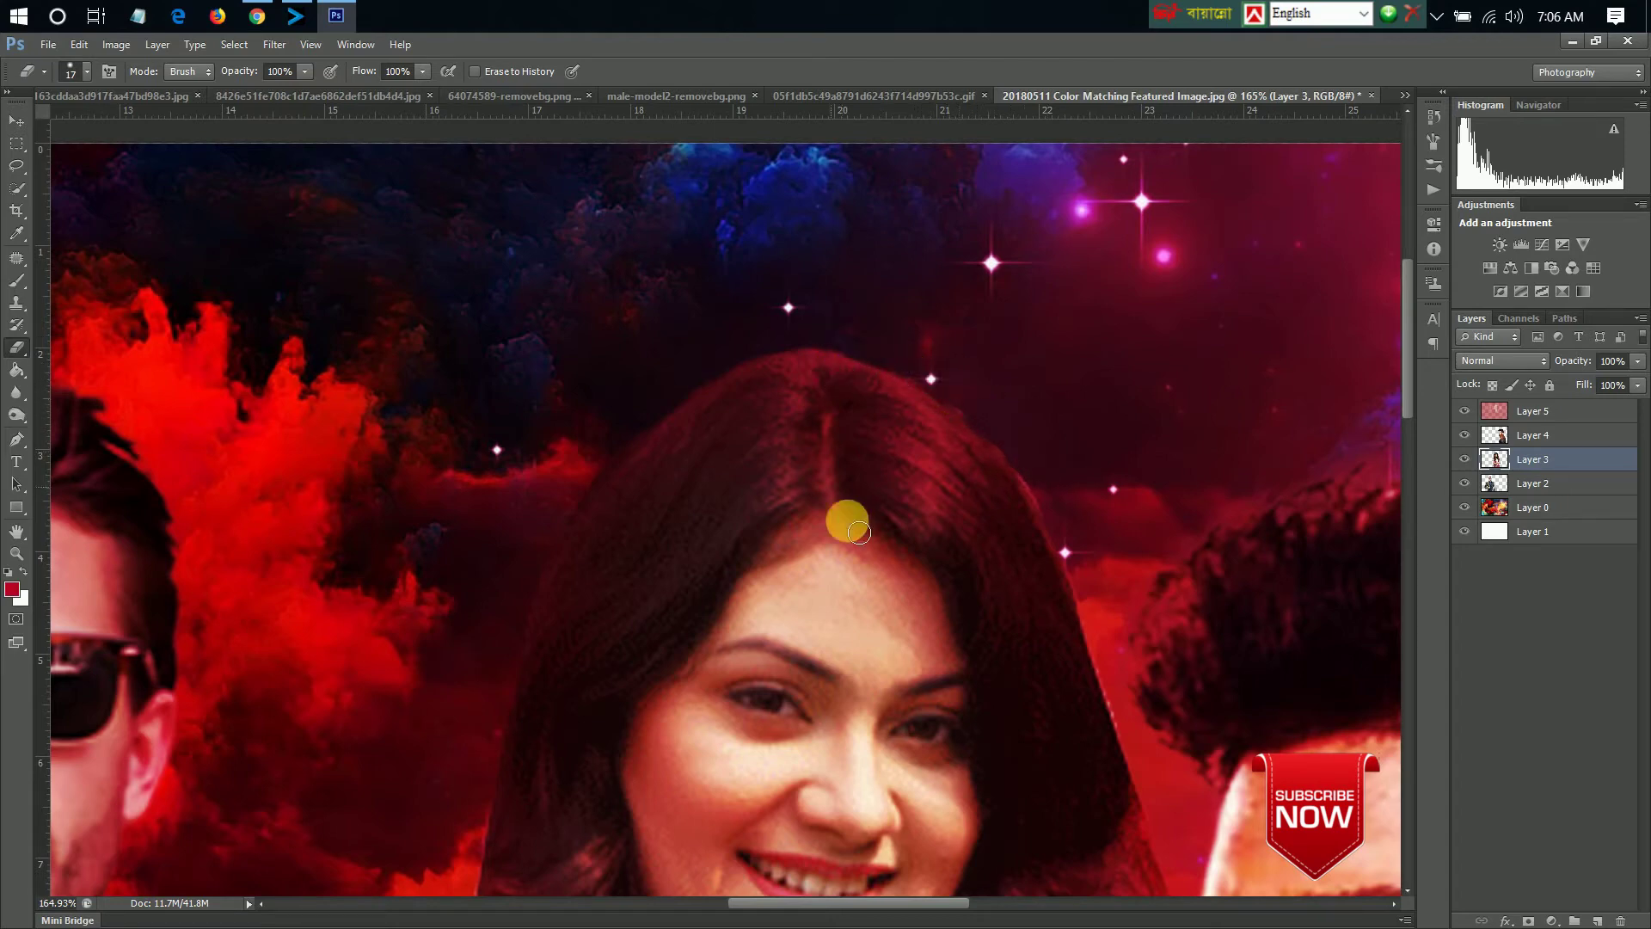
scroll(844, 520, down, 3)
scroll(749, 602, down, 3)
- Zoom in on the woman's arm and begin erasing the fringe along its edge
scroll(603, 731, down, 2)
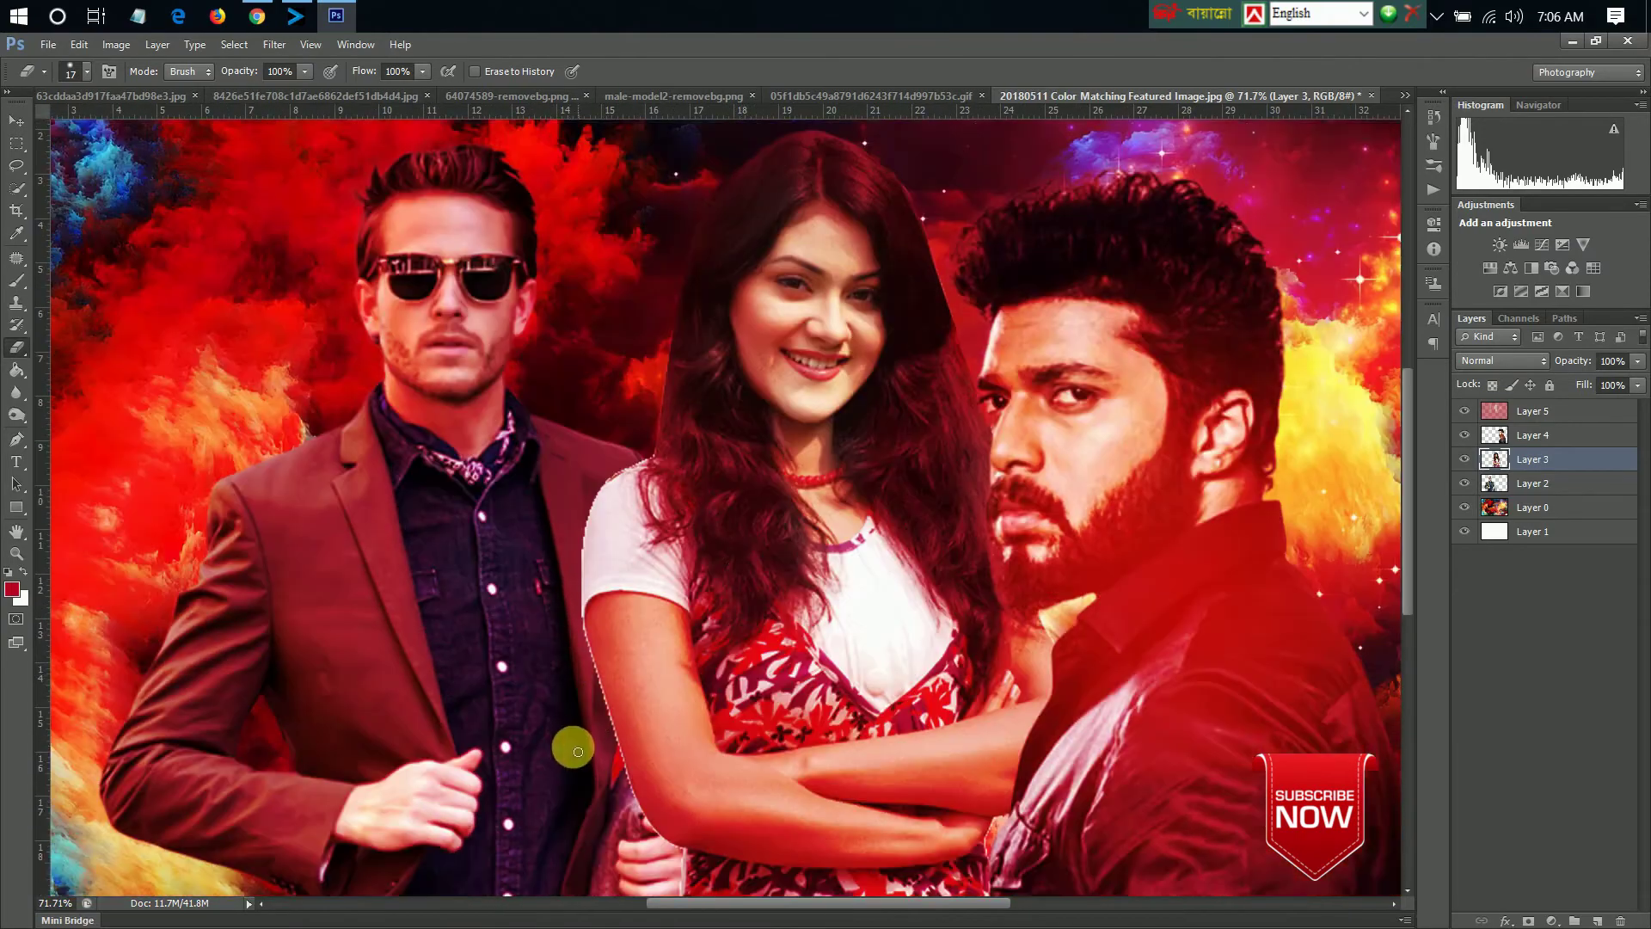
scroll(636, 705, down, 2)
scroll(633, 675, up, 3)
scroll(582, 539, left, 1)
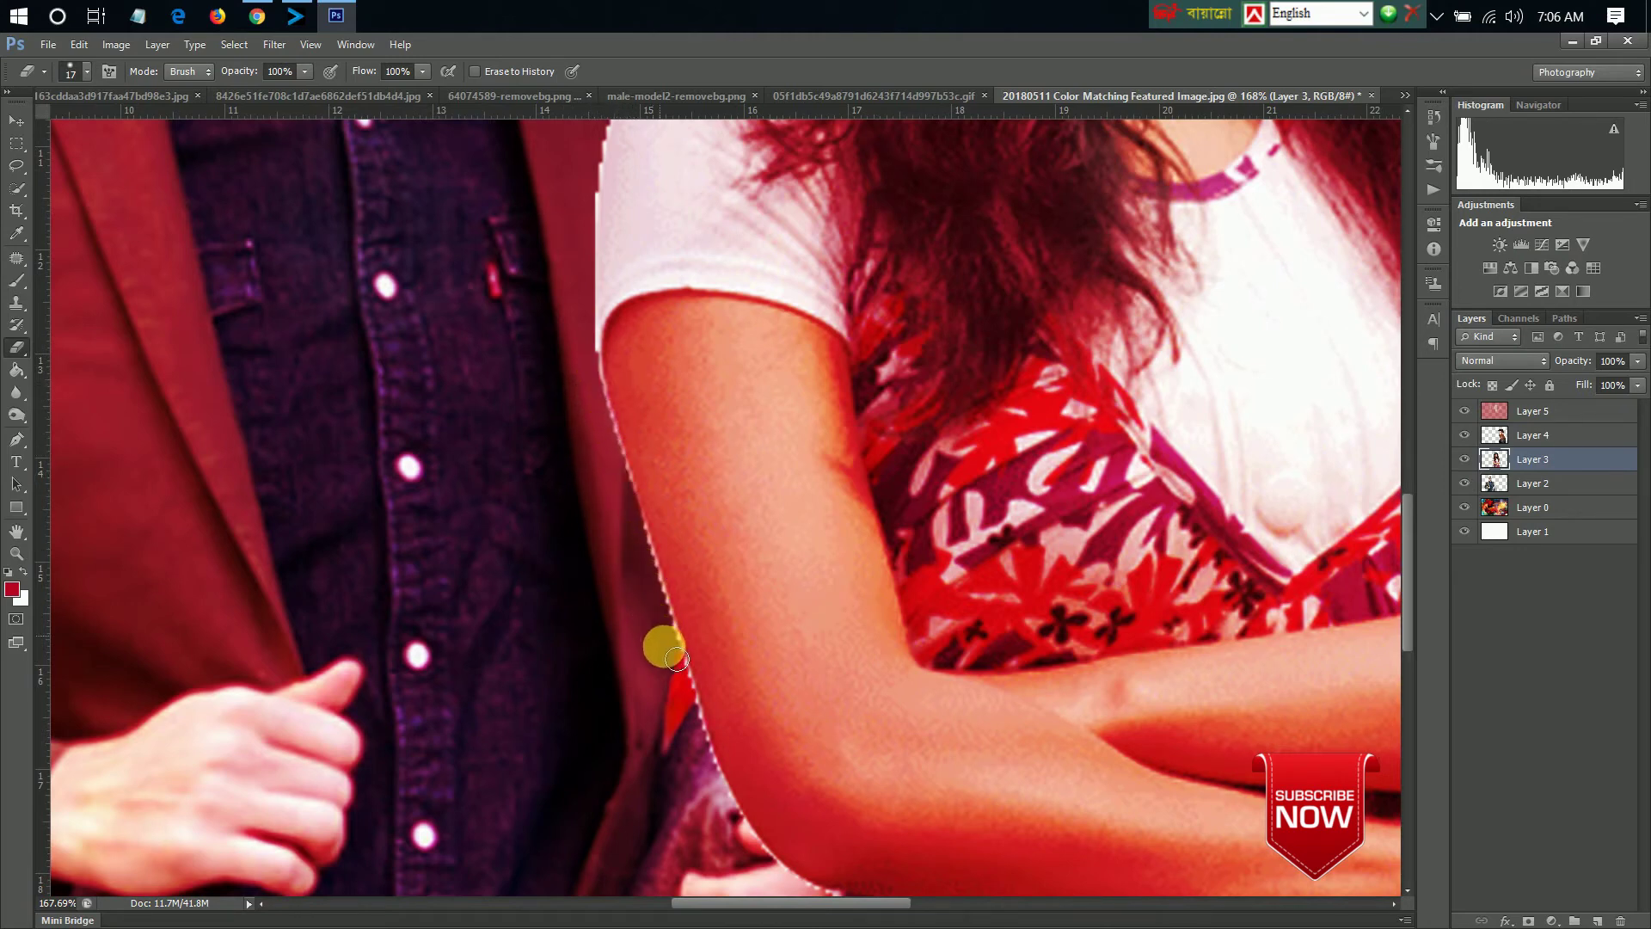
scroll(608, 430, up, 4)
scroll(559, 284, up, 4)
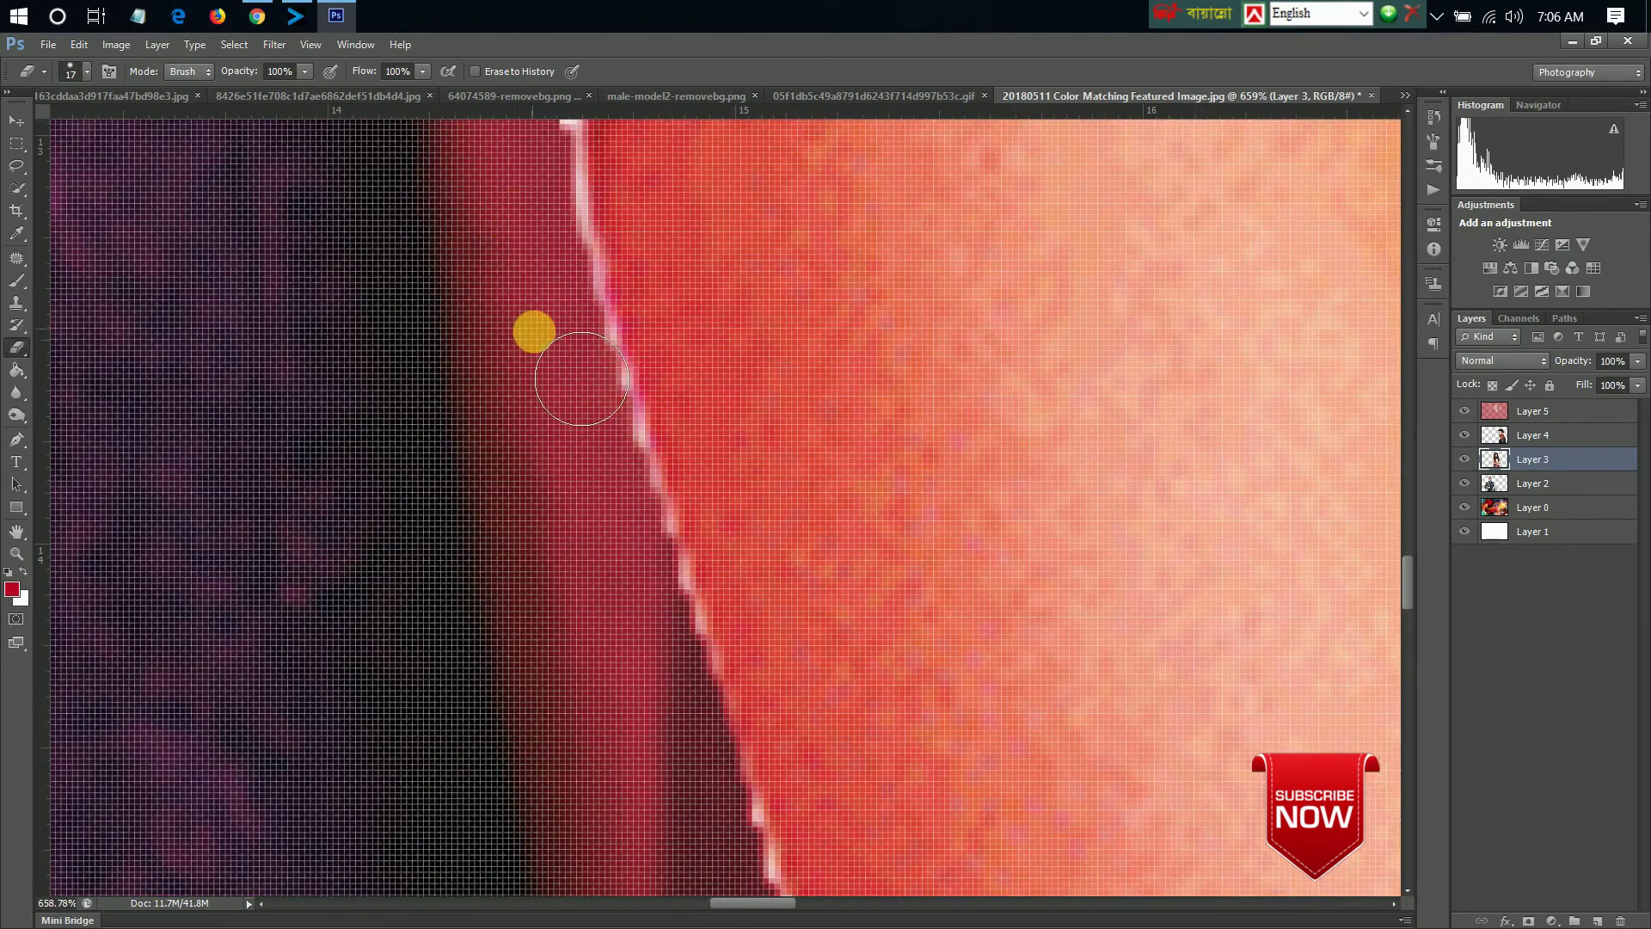
scroll(582, 379, up, 2)
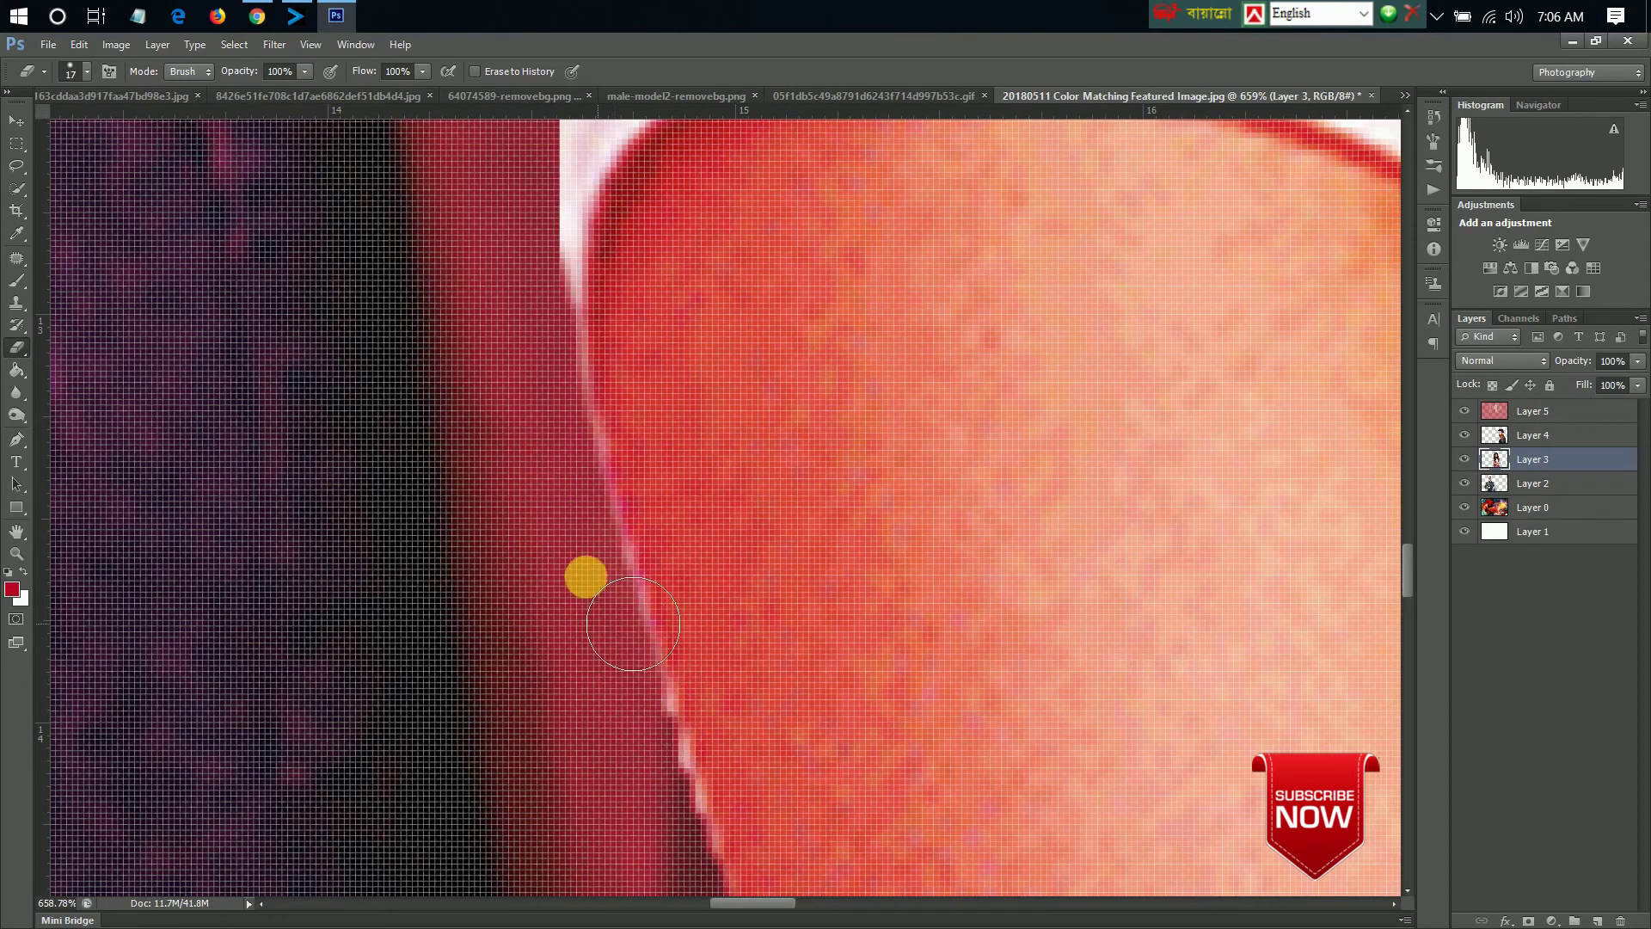
scroll(636, 516, down, 3)
scroll(645, 464, down, 3)
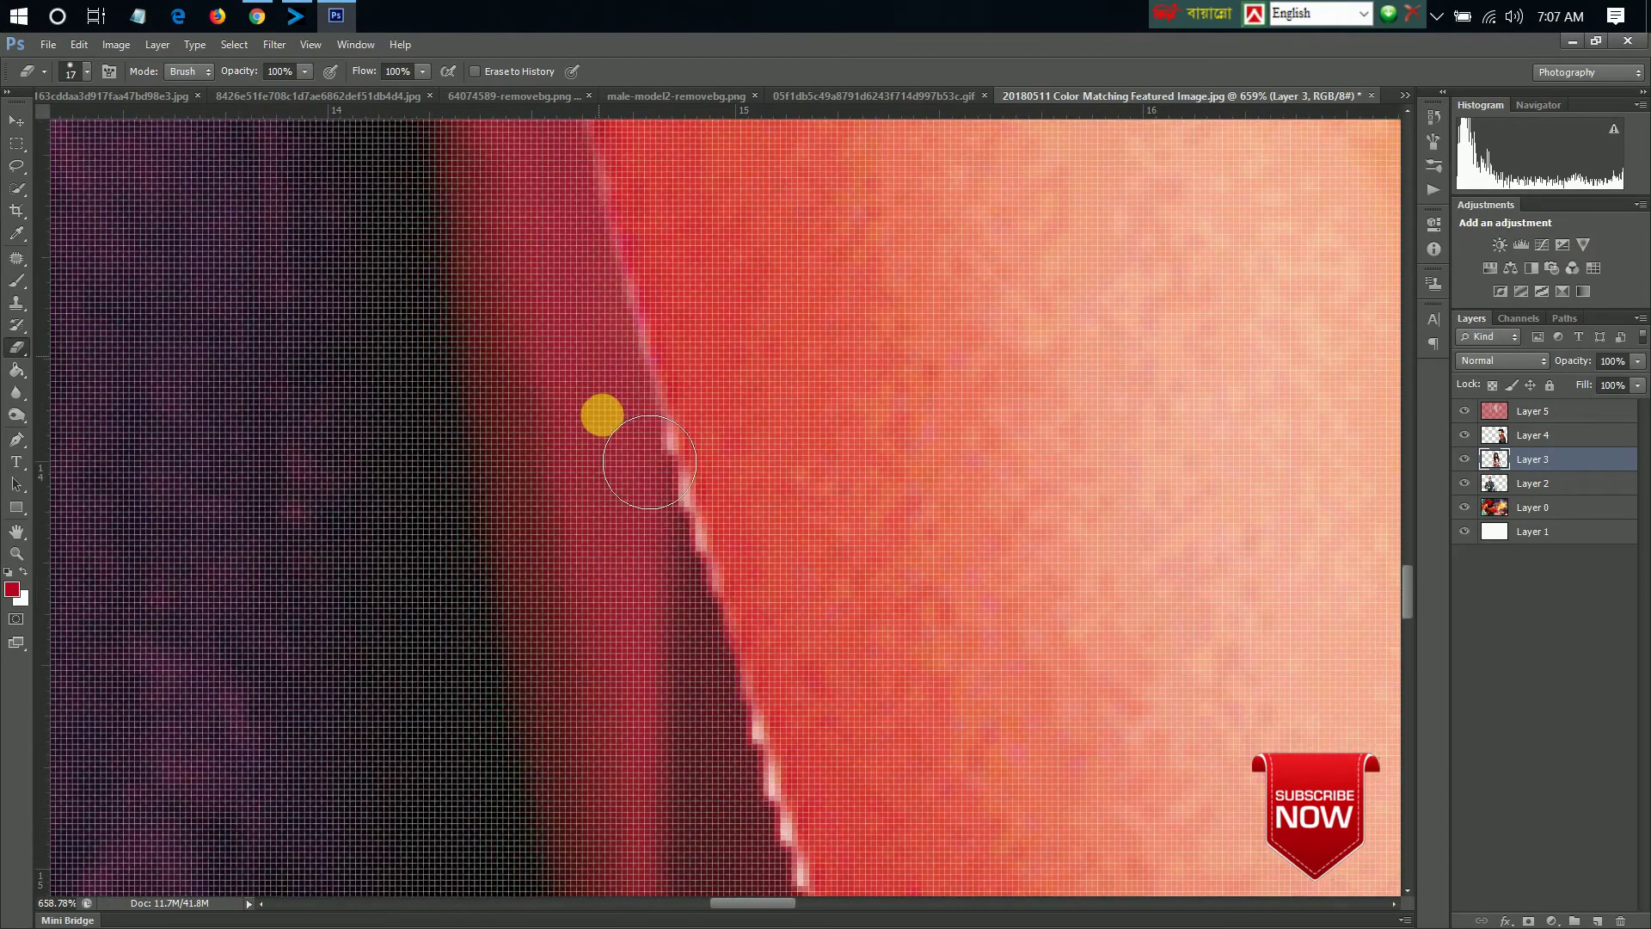
scroll(650, 461, down, 1)
mouse_move(645, 431)
mouse_down()
mouse_move(746, 722)
mouse_move(613, 270)
mouse_move(682, 620)
mouse_up()
- Erase the light fringe along the full length of the arm edge
scroll(602, 516, down, 5)
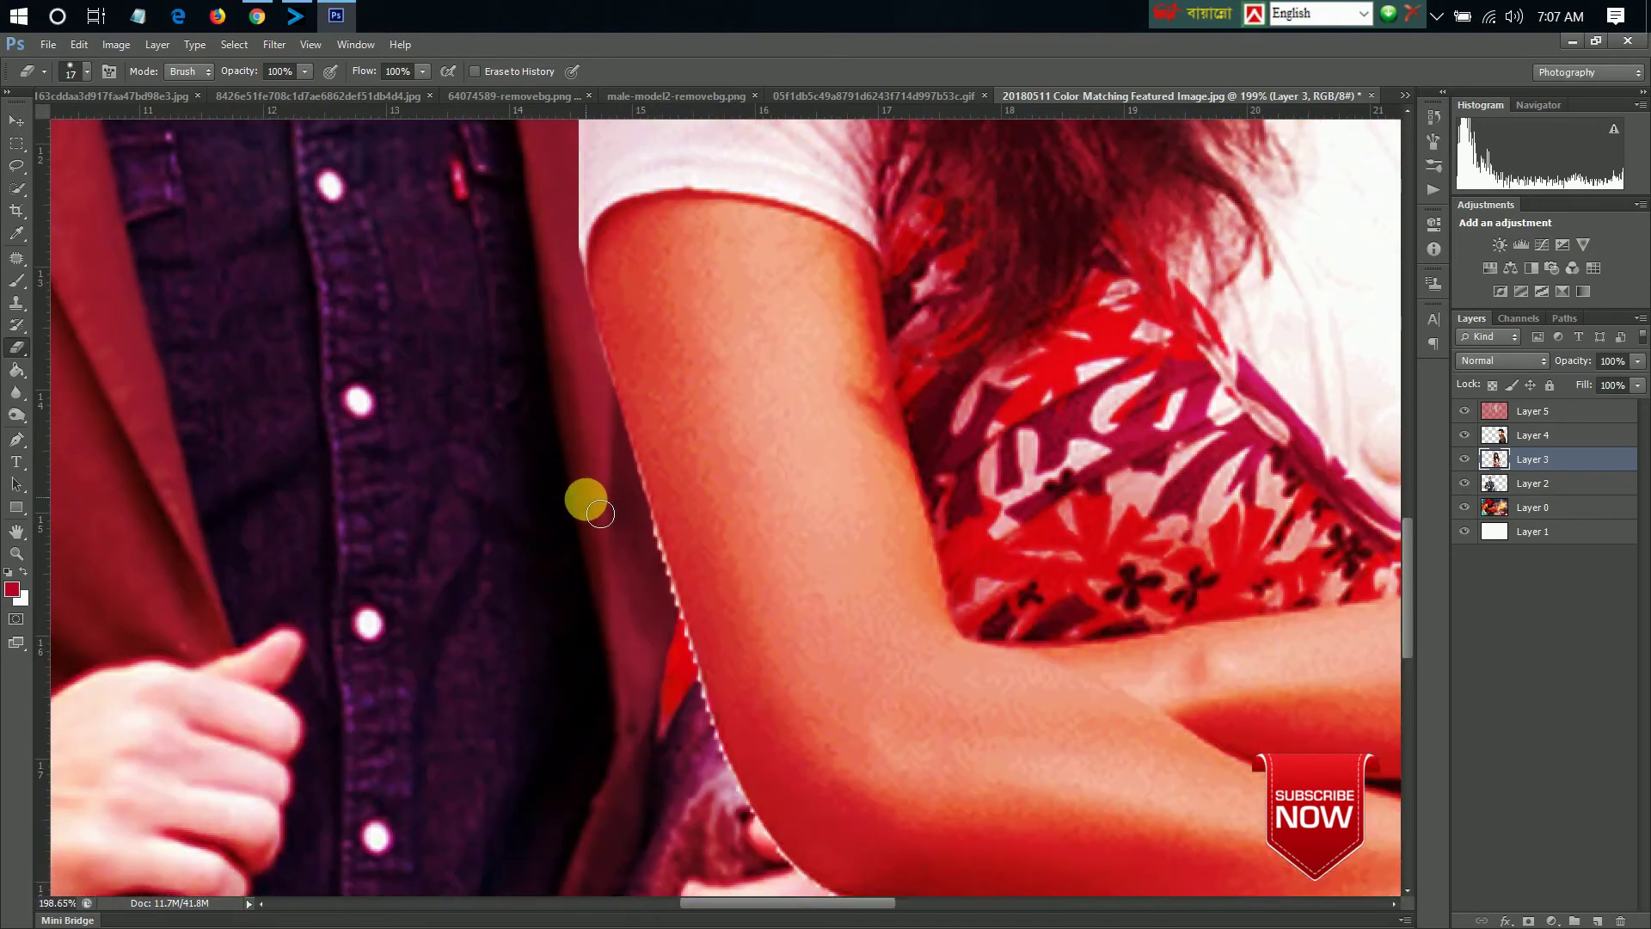
scroll(602, 440, down, 2)
scroll(636, 378, up, 2)
scroll(591, 316, up, 2)
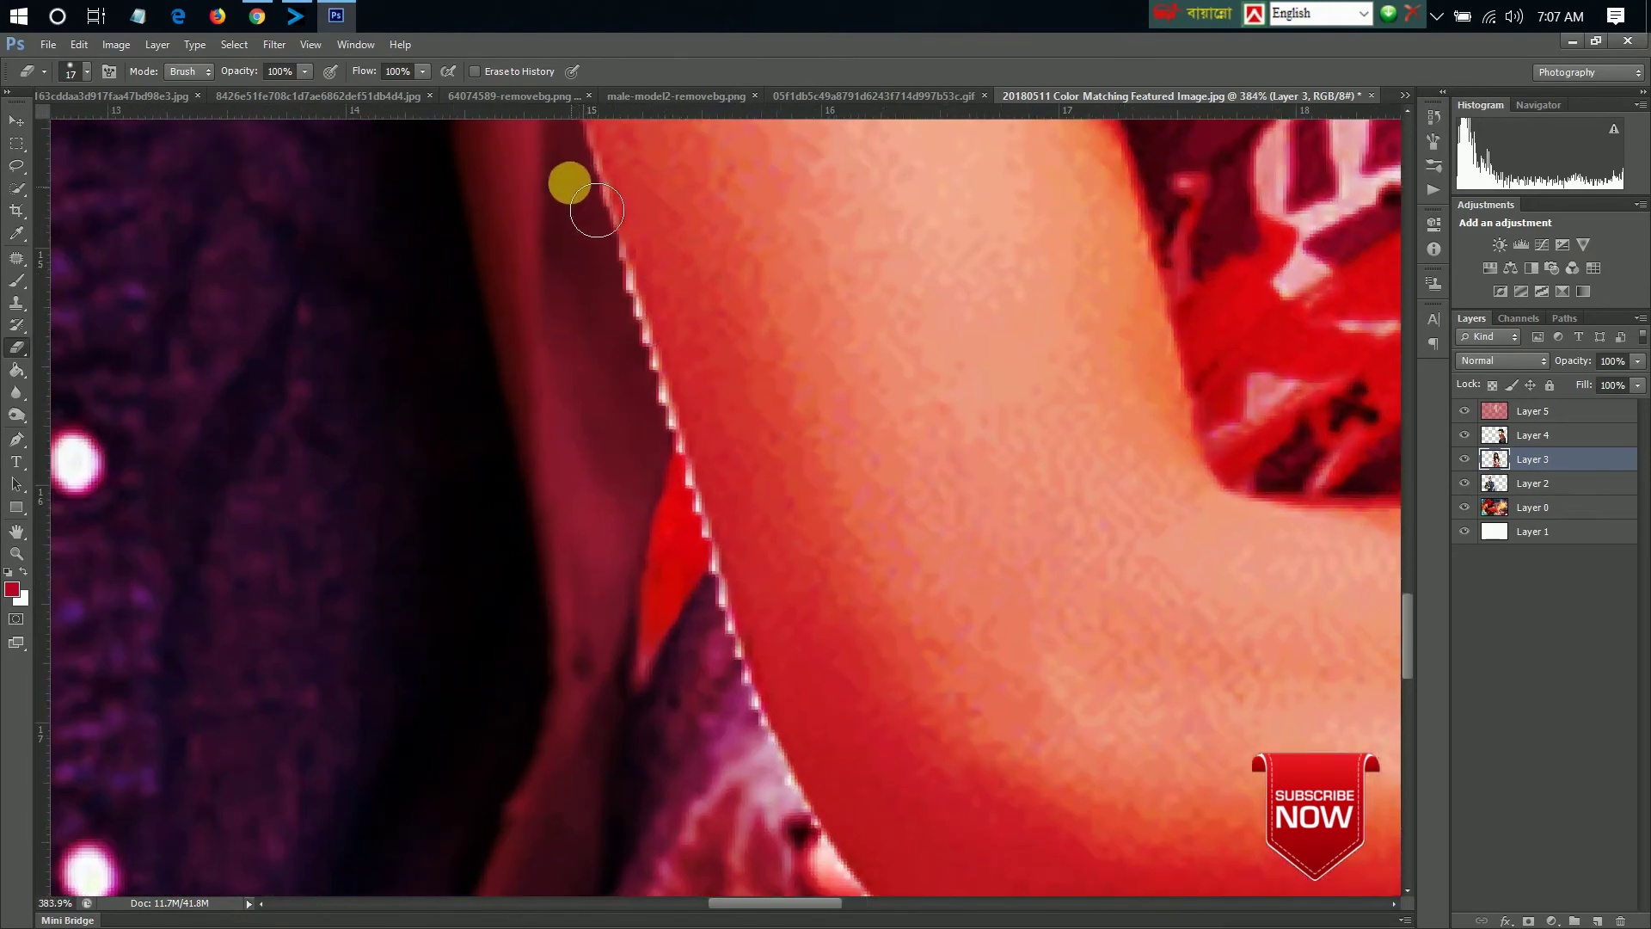
drag(596, 211, 593, 201)
mouse_move(615, 274)
mouse_down()
mouse_move(724, 669)
mouse_move(588, 169)
mouse_move(579, 198)
mouse_move(727, 645)
mouse_move(700, 590)
mouse_move(730, 634)
mouse_move(766, 778)
mouse_move(816, 867)
mouse_move(738, 698)
mouse_move(839, 891)
mouse_move(804, 886)
mouse_up()
- Erase the white fringe around the woman's hand where she overlaps the man
scroll(805, 886, down, 4)
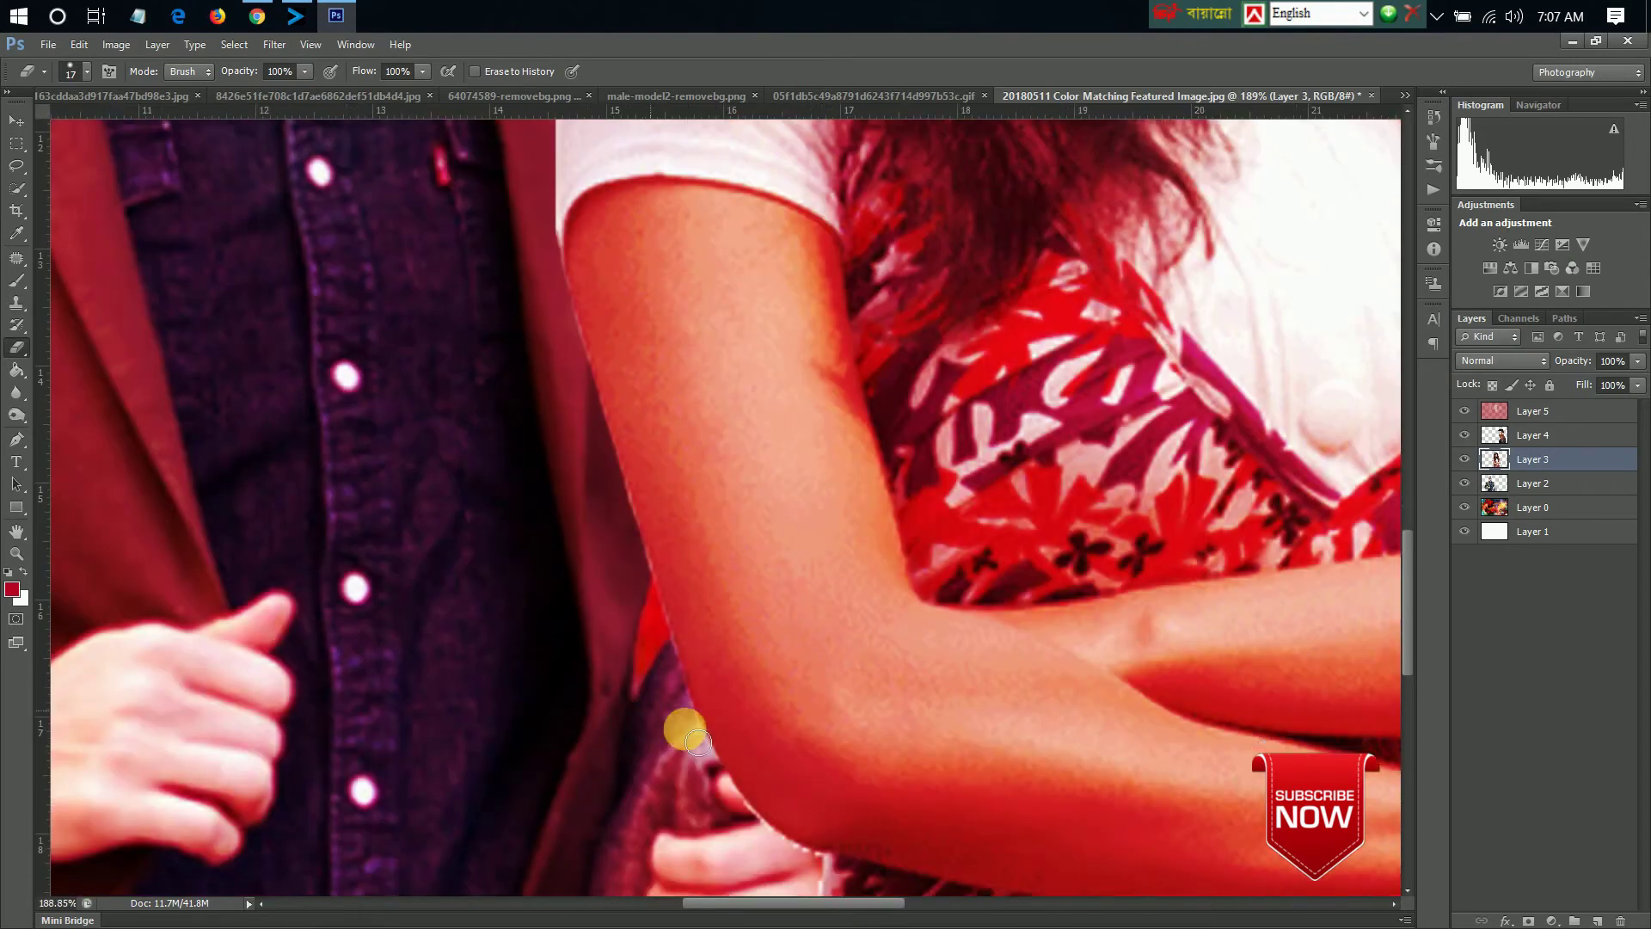
scroll(884, 726, up, 1)
scroll(855, 693, up, 1)
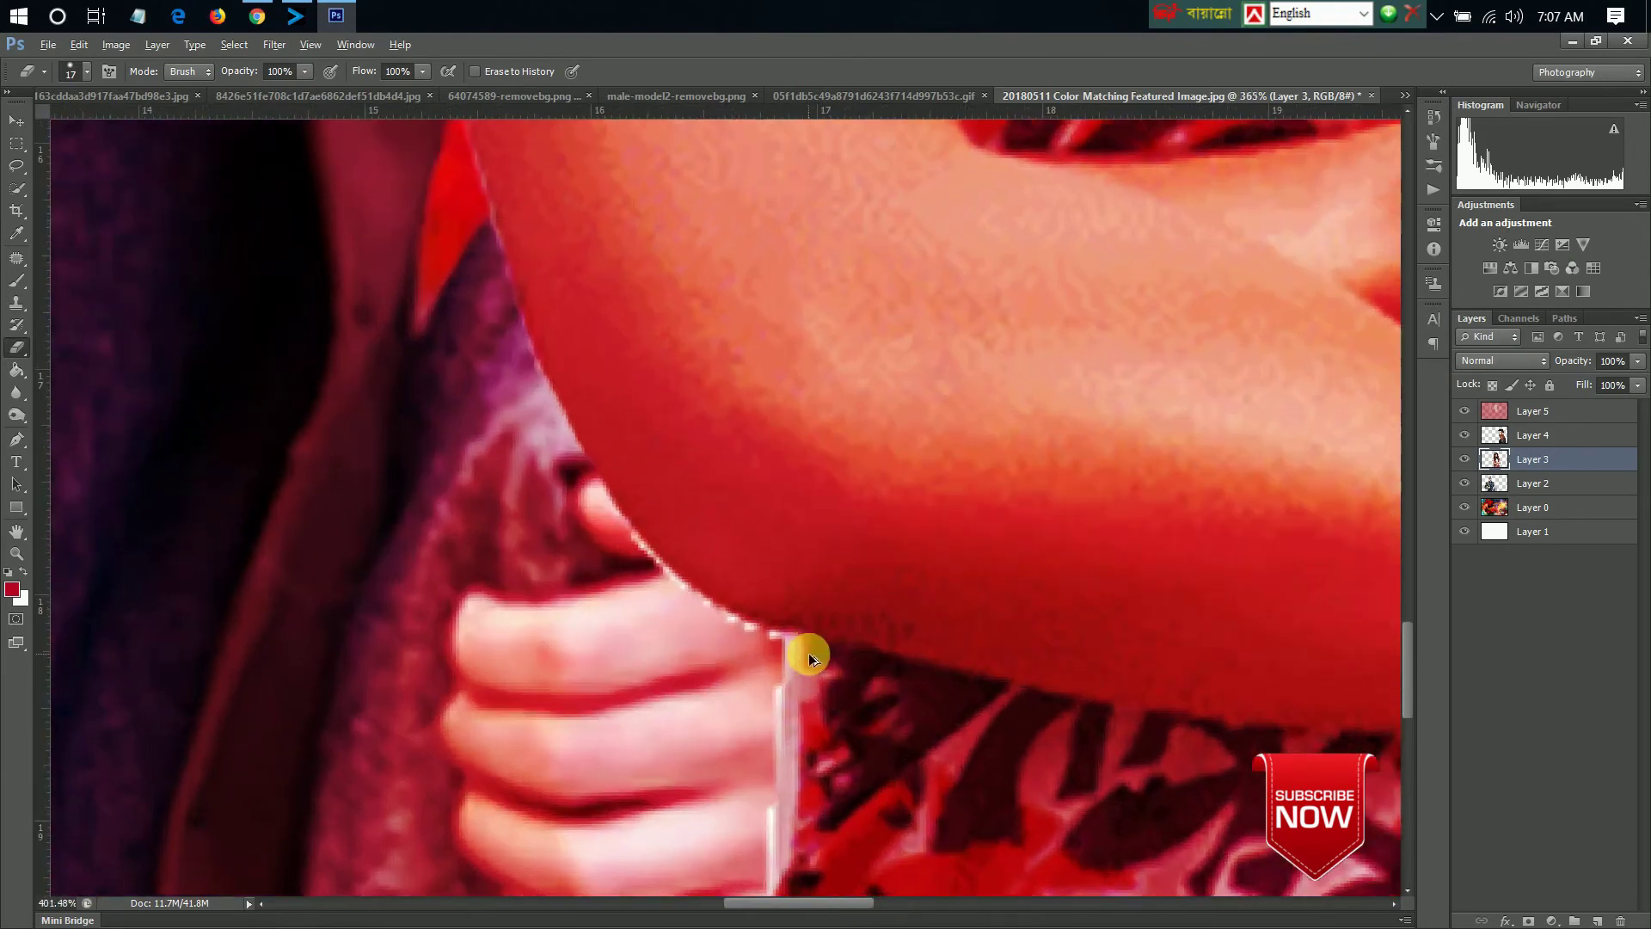
scroll(803, 653, up, 1)
drag(813, 710, 792, 707)
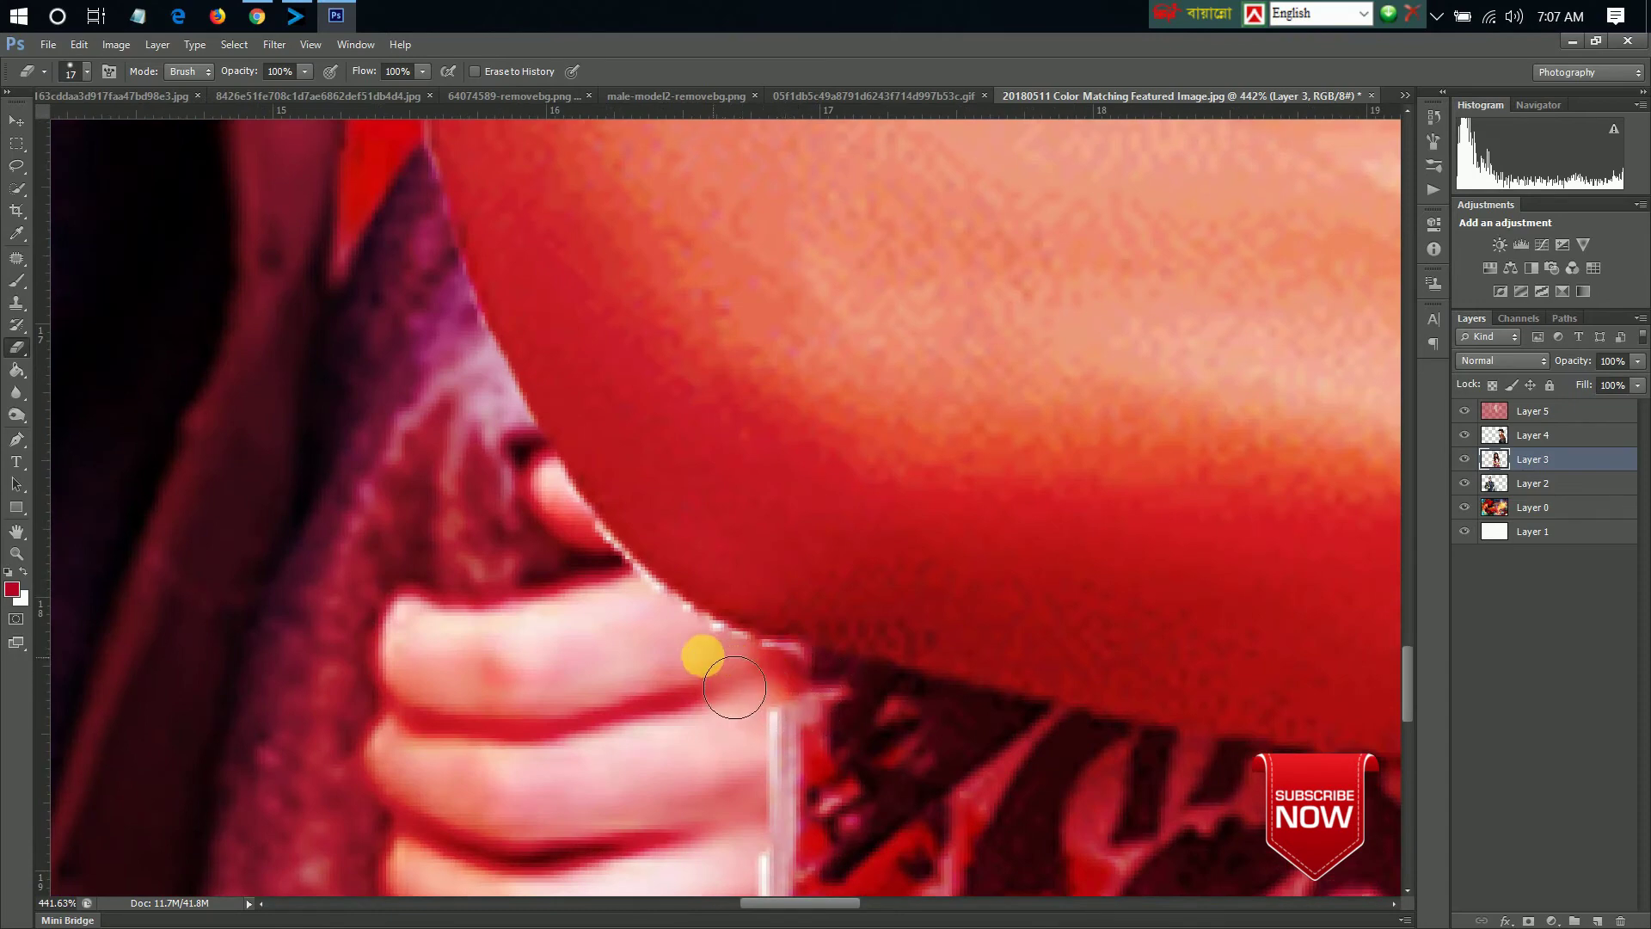
mouse_move(677, 651)
mouse_down()
mouse_move(608, 582)
mouse_move(648, 618)
mouse_up()
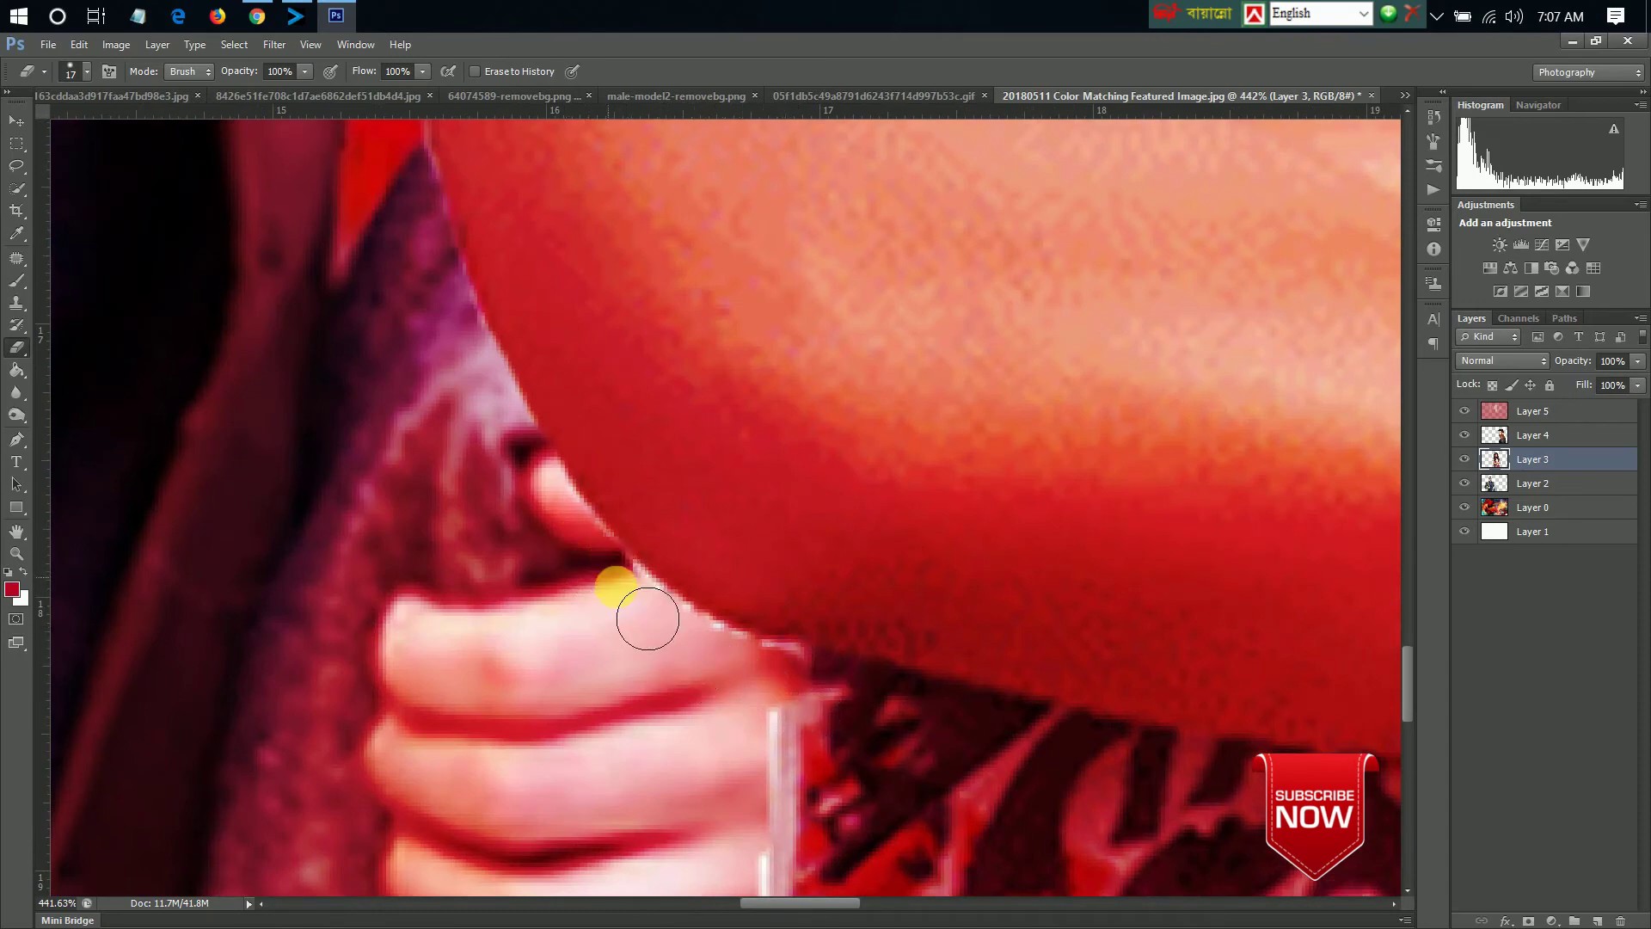
mouse_move(720, 668)
mouse_down()
mouse_move(787, 688)
mouse_move(653, 632)
mouse_move(725, 677)
mouse_up()
- Zoom out to the full composite and set up a soft 108 px Brush
scroll(725, 677, down, 3)
scroll(718, 637, down, 2)
scroll(709, 585, down, 1)
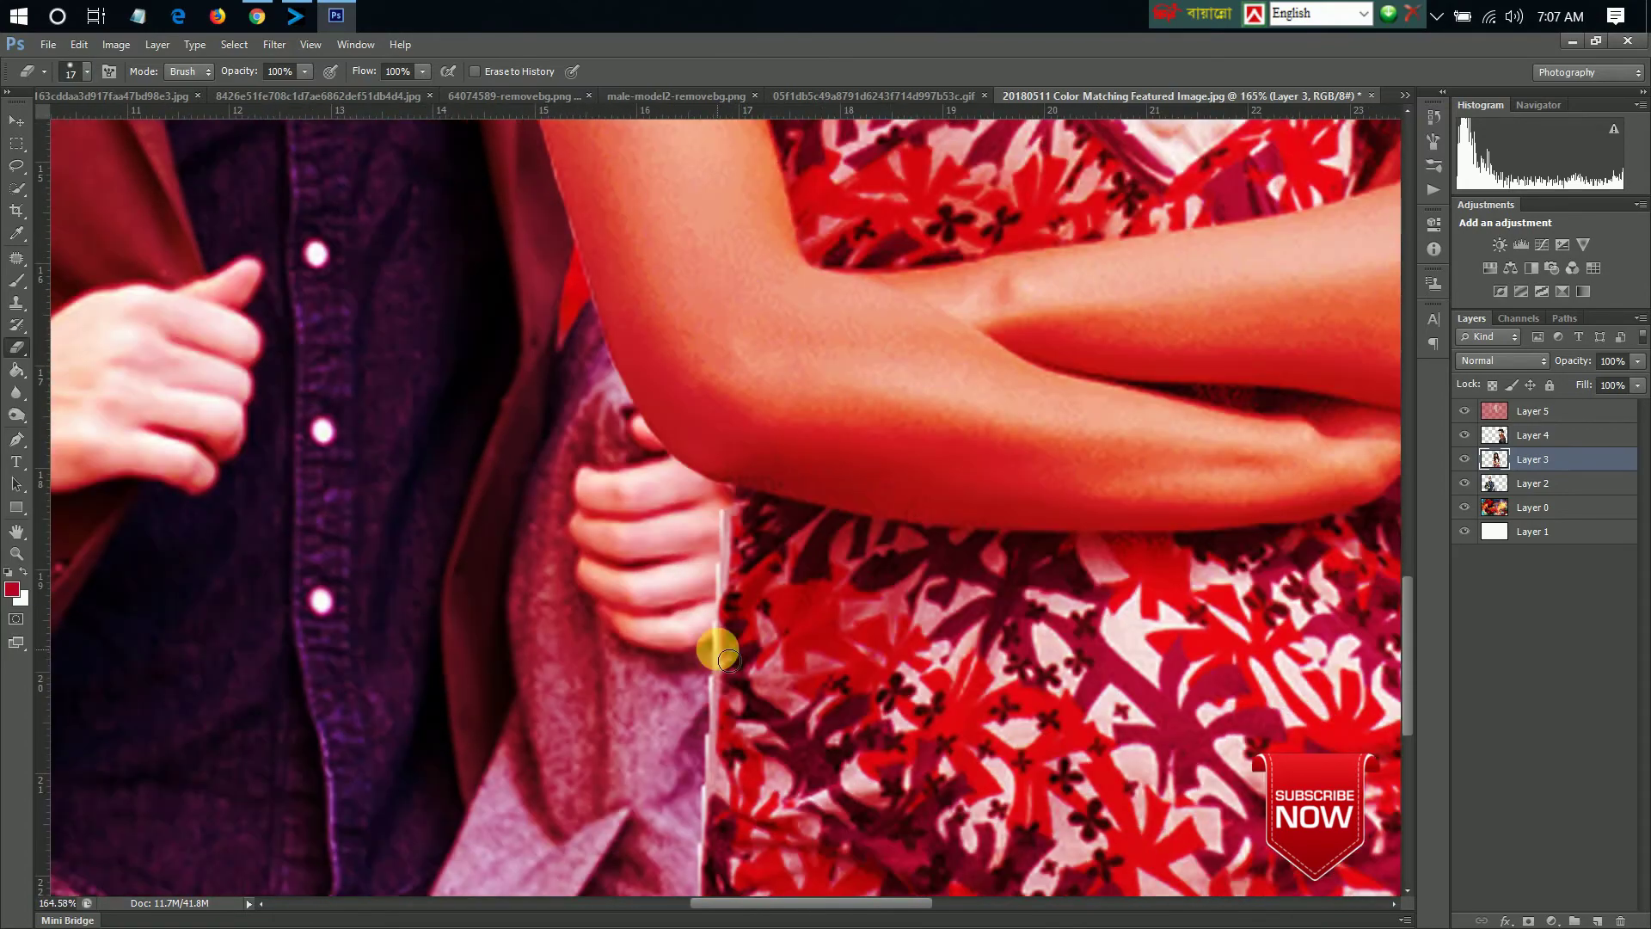
scroll(707, 562, down, 2)
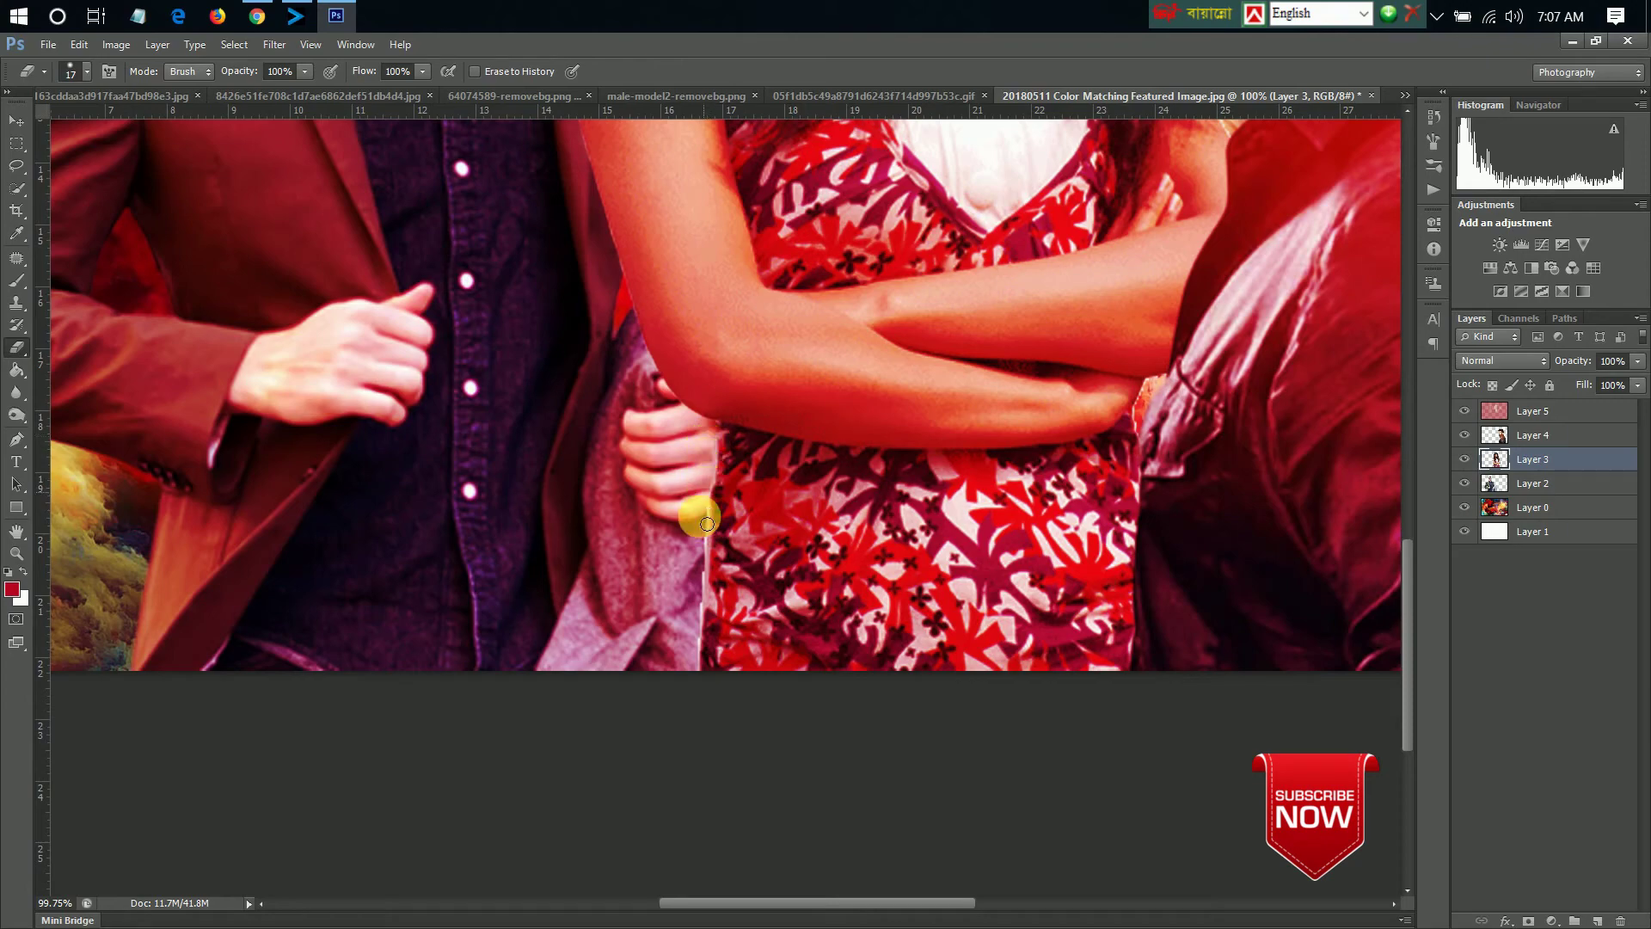
scroll(679, 698, down, 2)
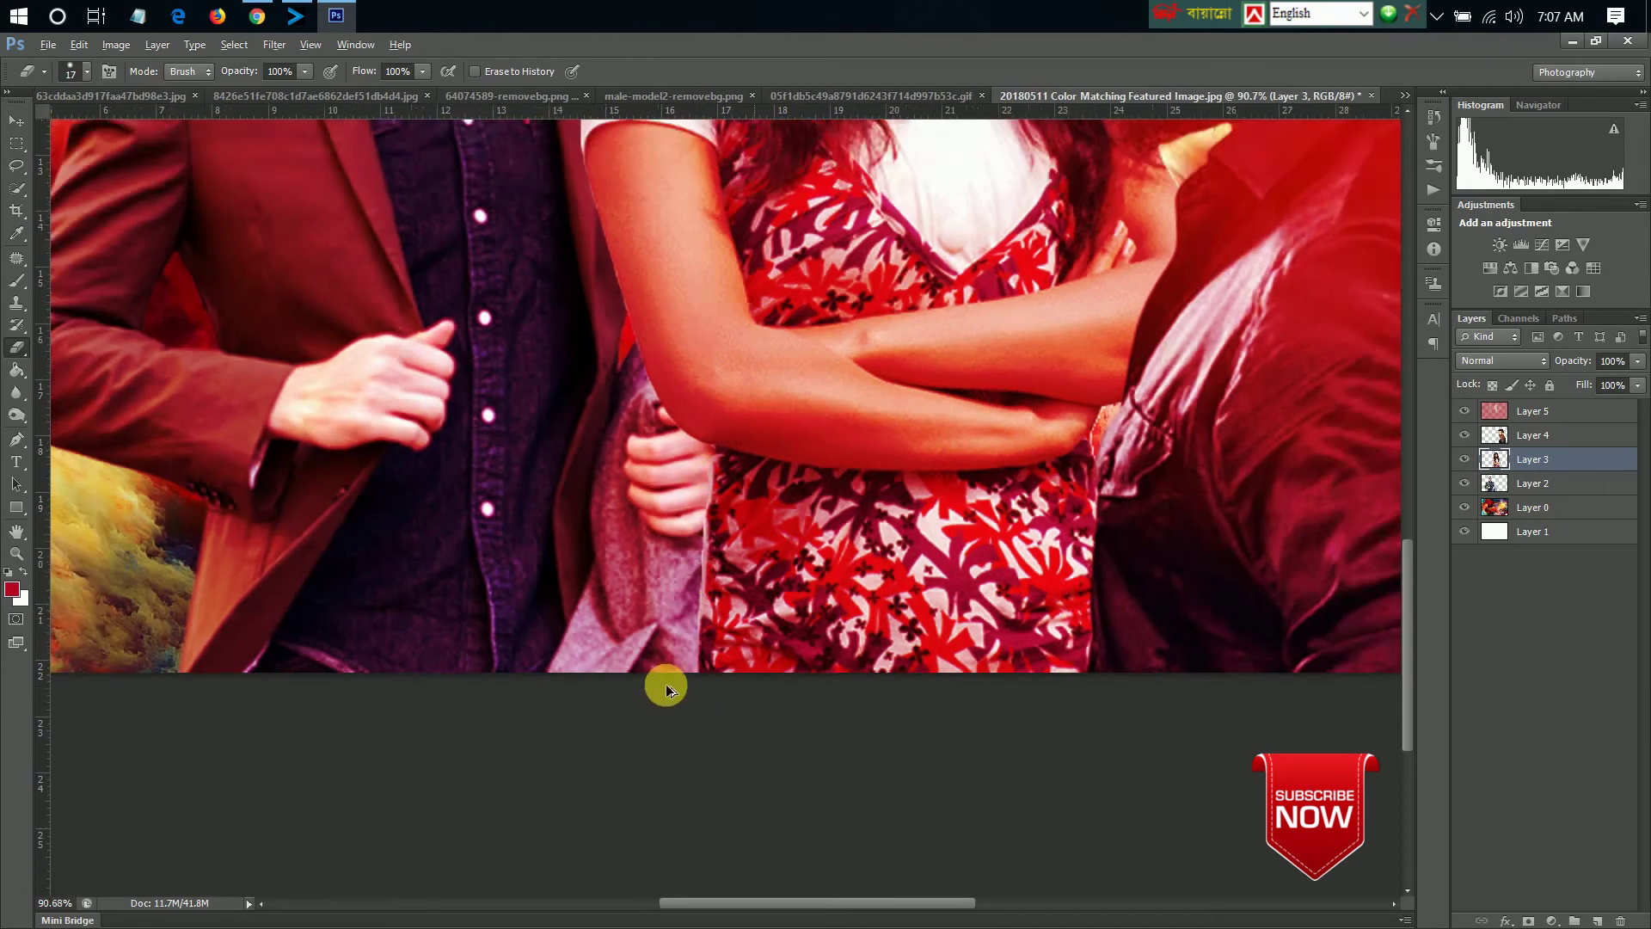
scroll(720, 645, down, 1)
scroll(729, 615, down, 1)
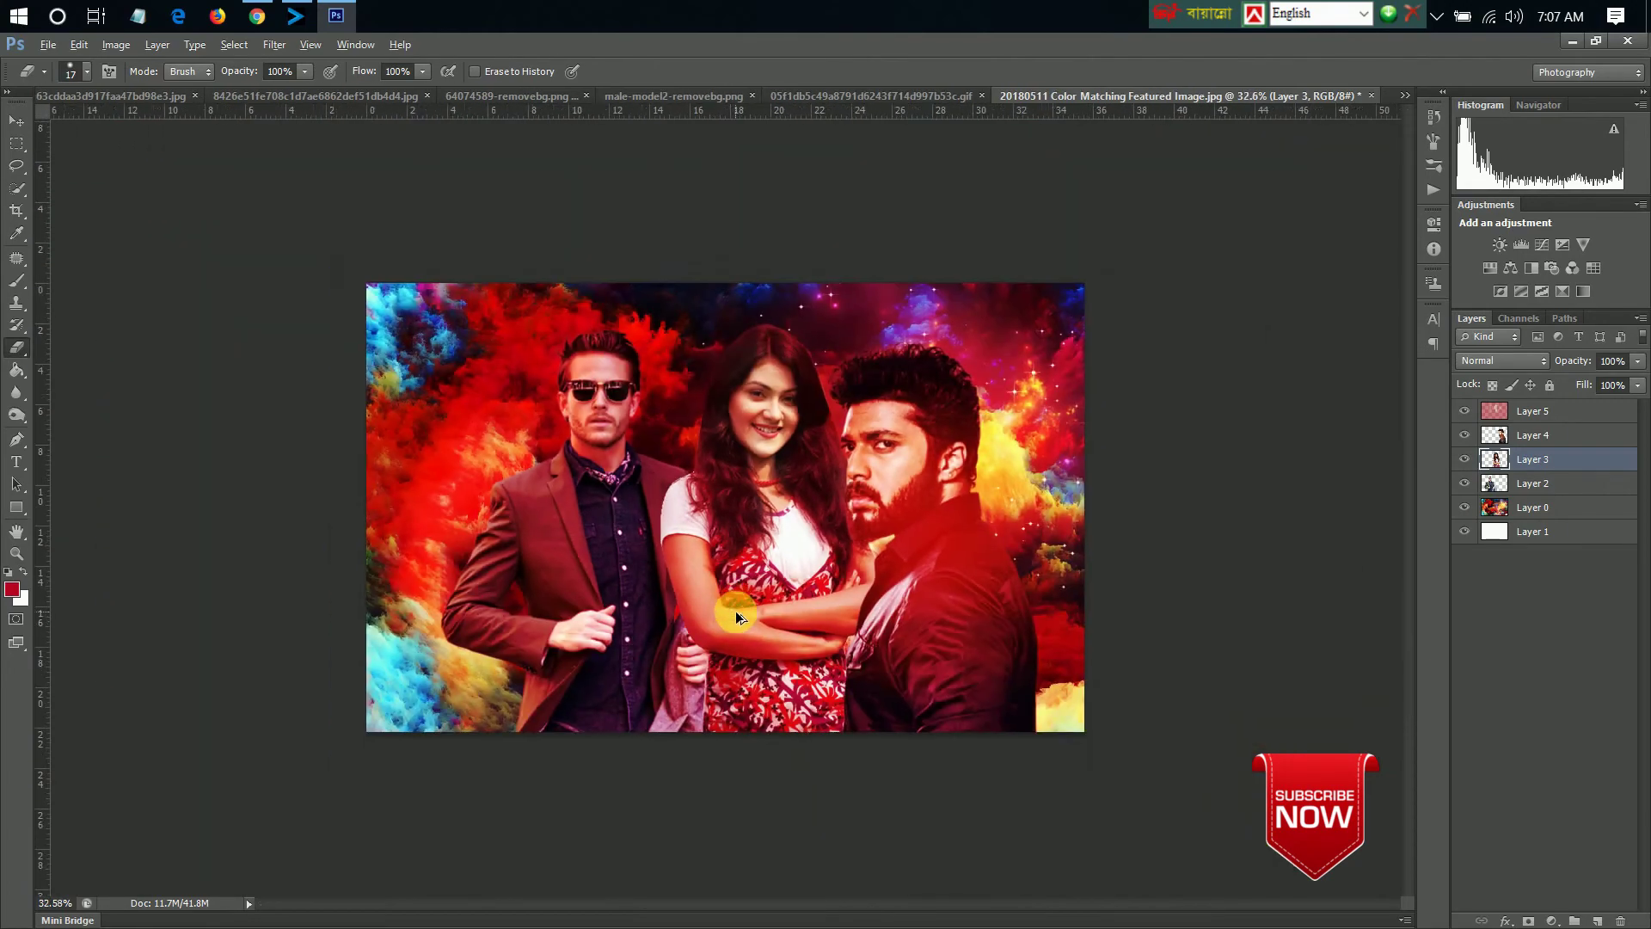
scroll(750, 497, down, 1)
scroll(745, 494, down, 1)
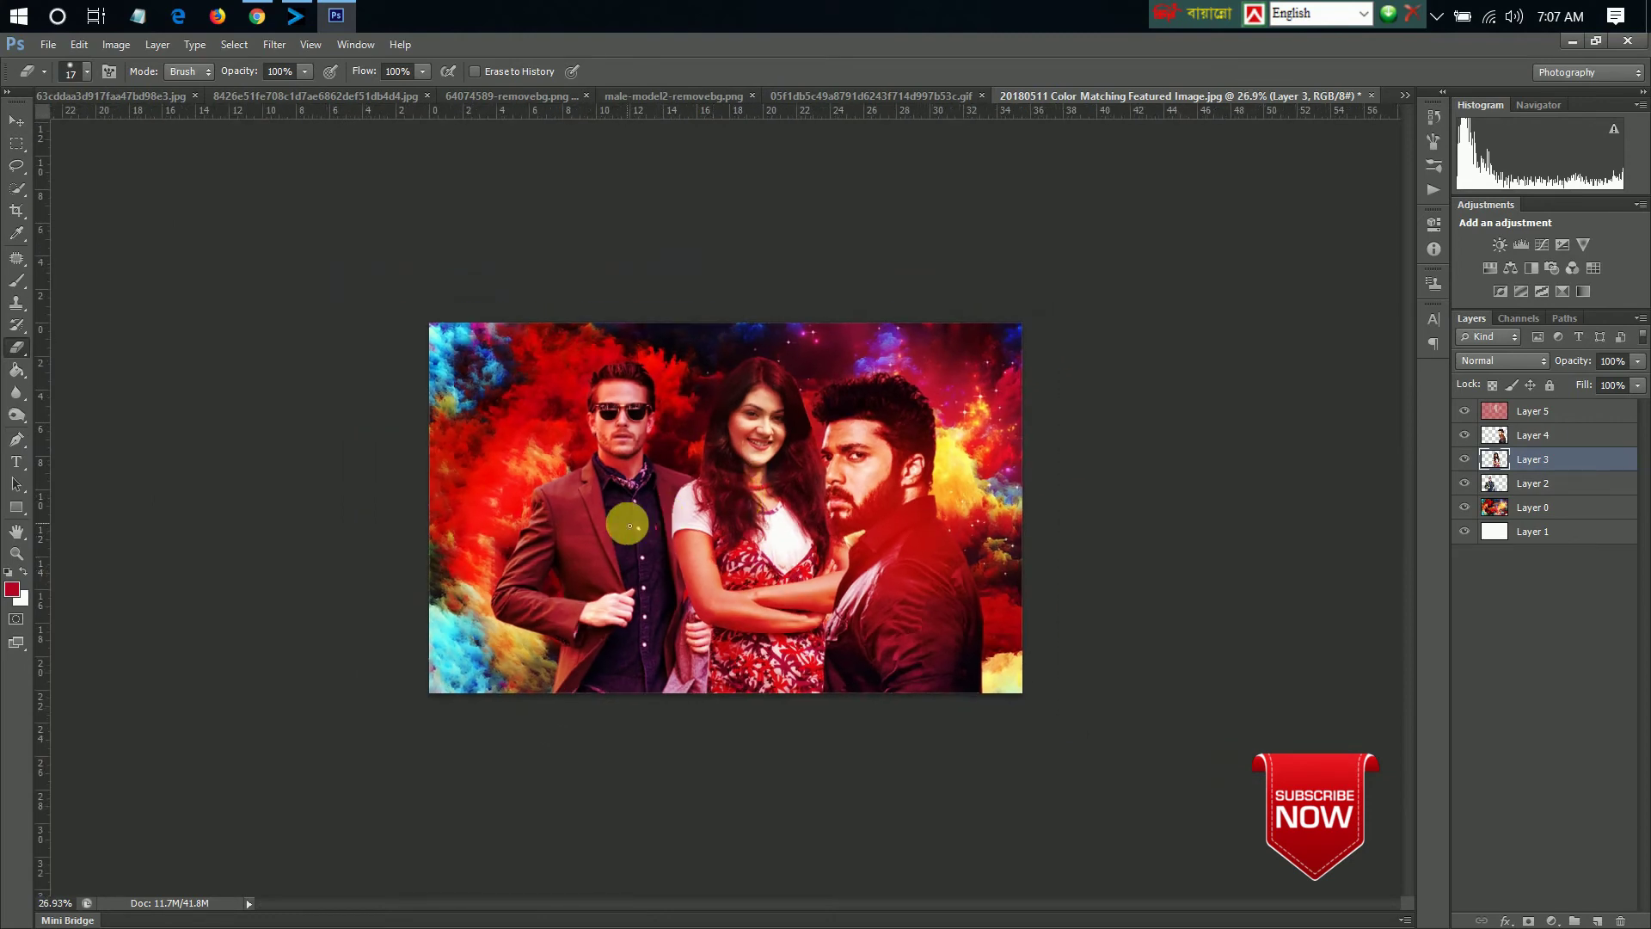
scroll(641, 557, up, 1)
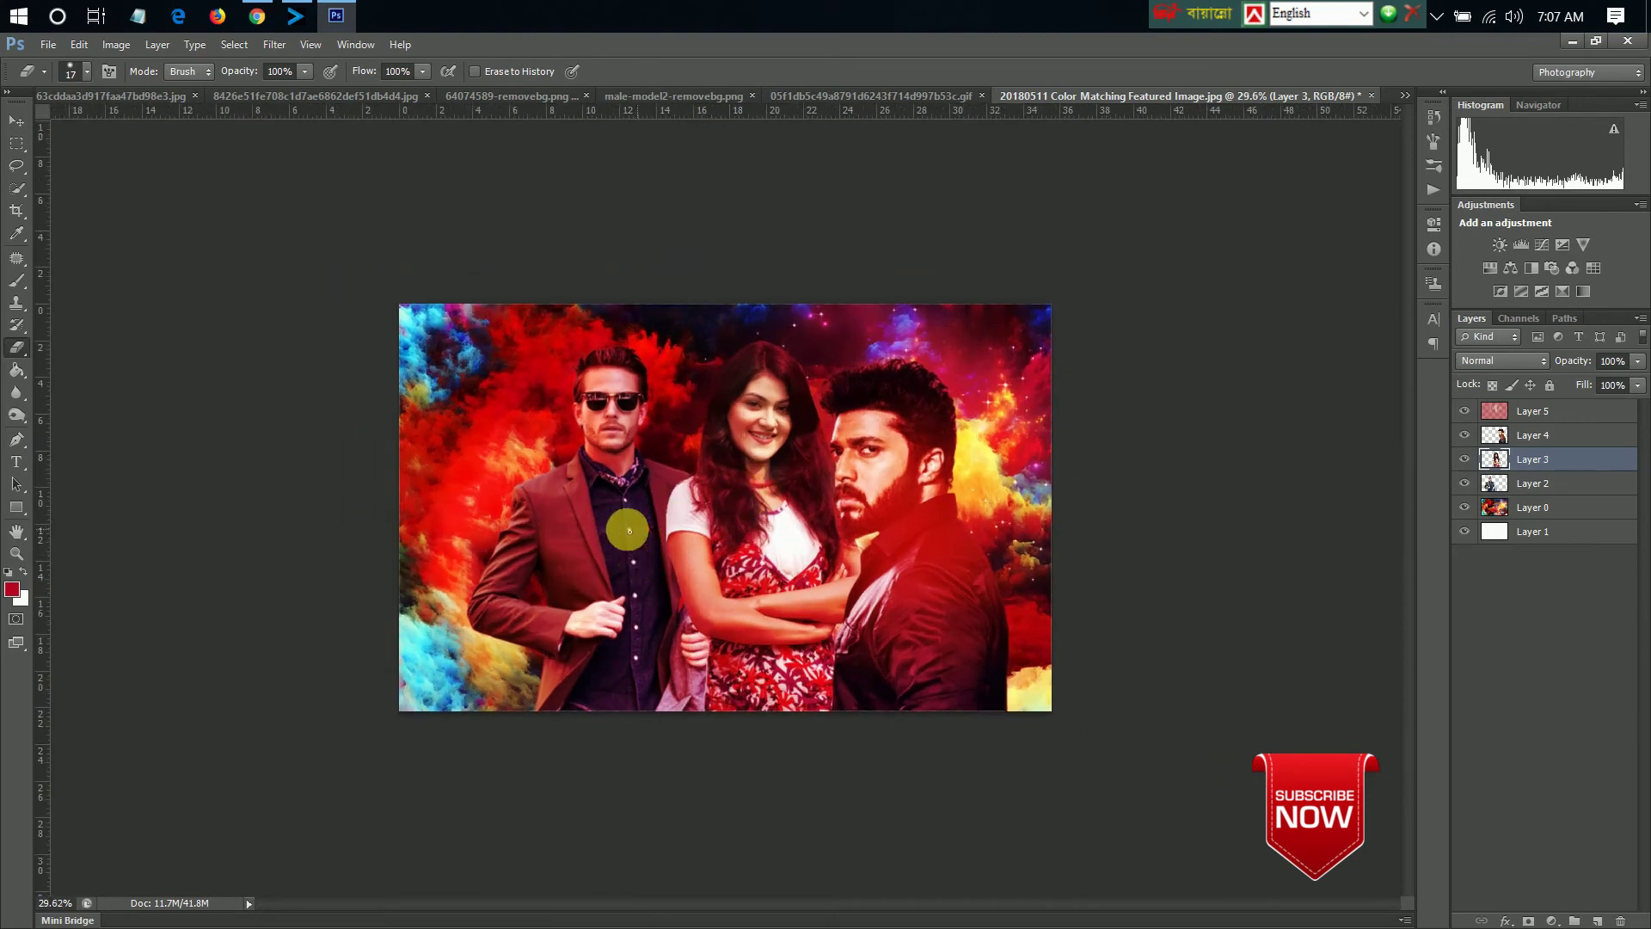
click(23, 278)
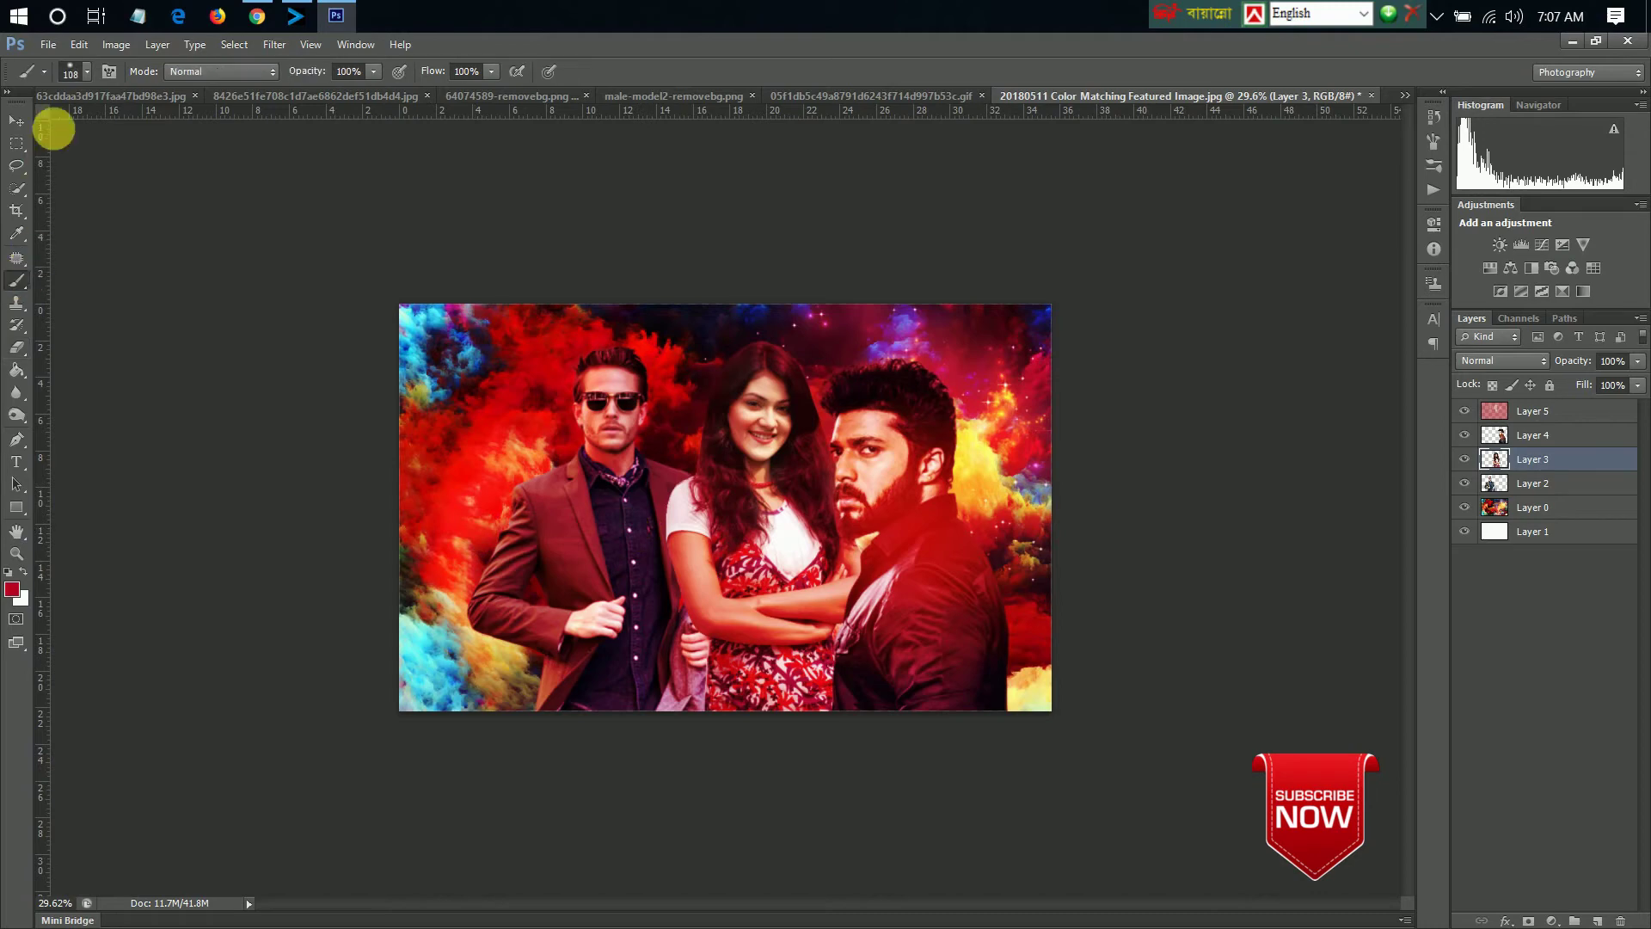
click(85, 74)
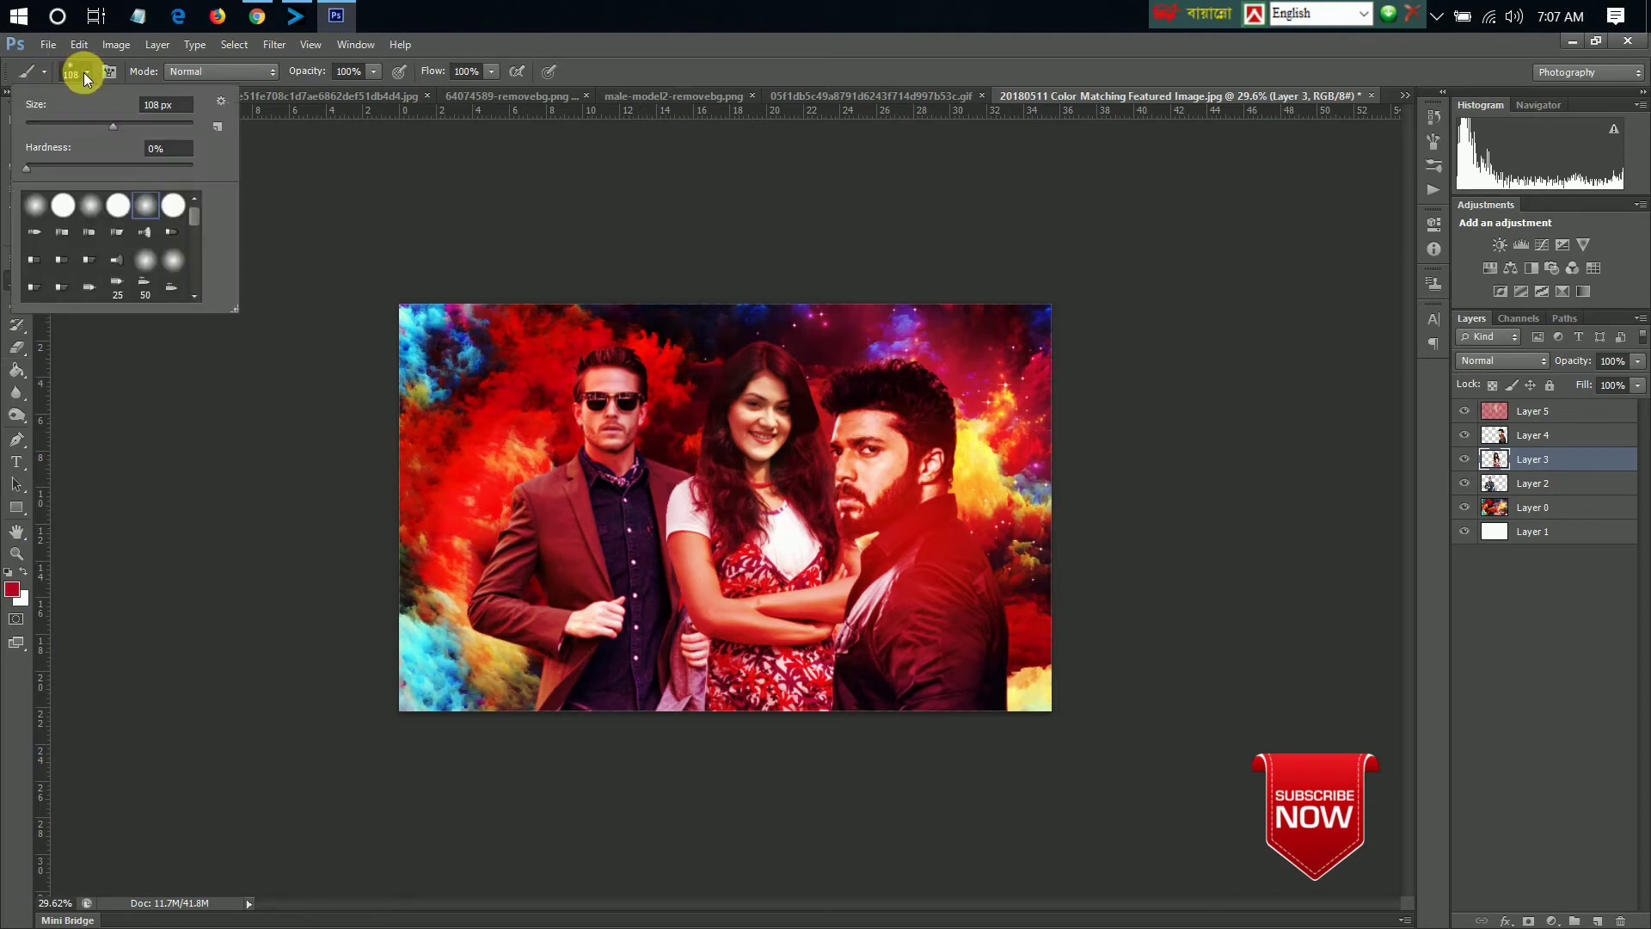
scroll(104, 238, down, 1)
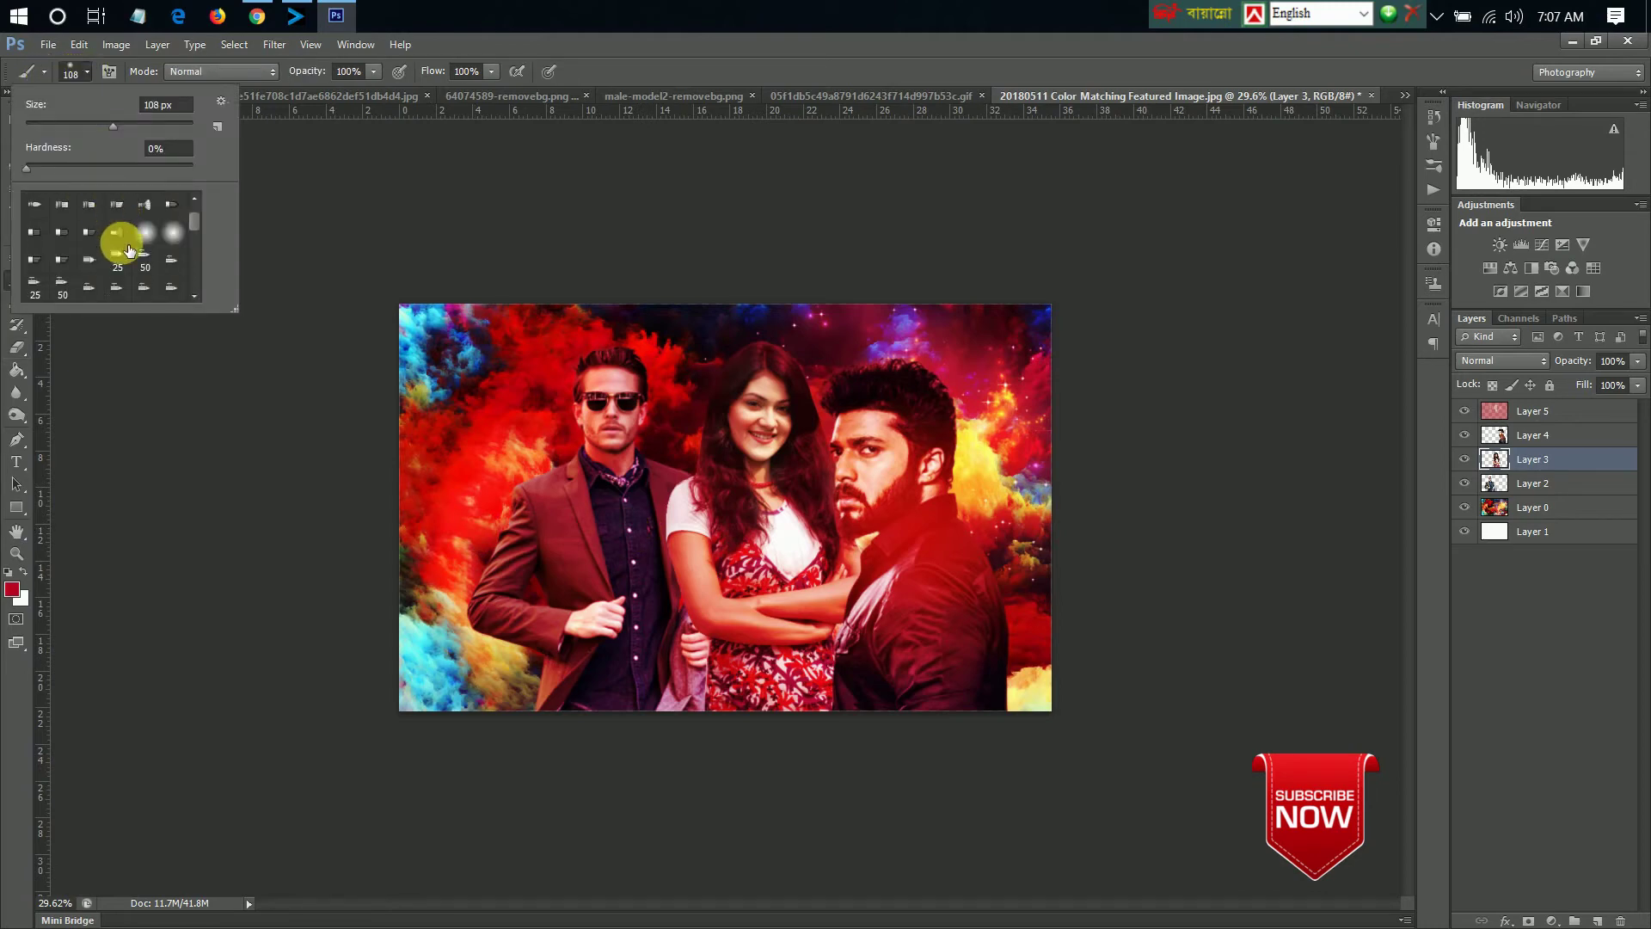
click(310, 261)
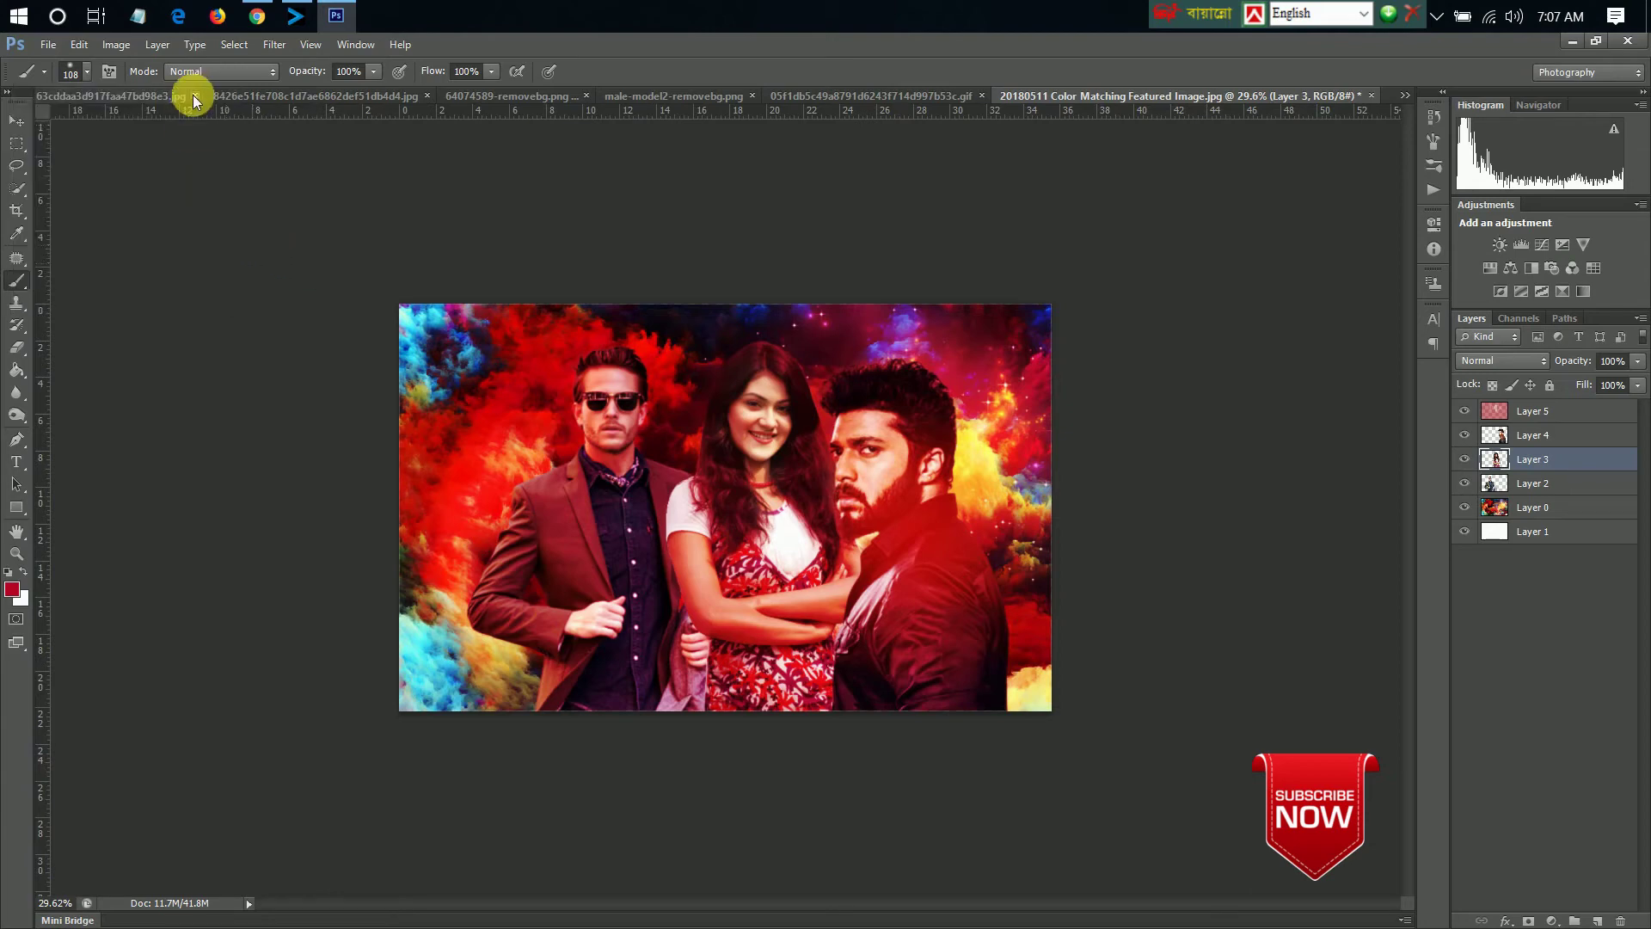
- Select the whole orange glow image and drag it into the composite as a new layer
click(133, 96)
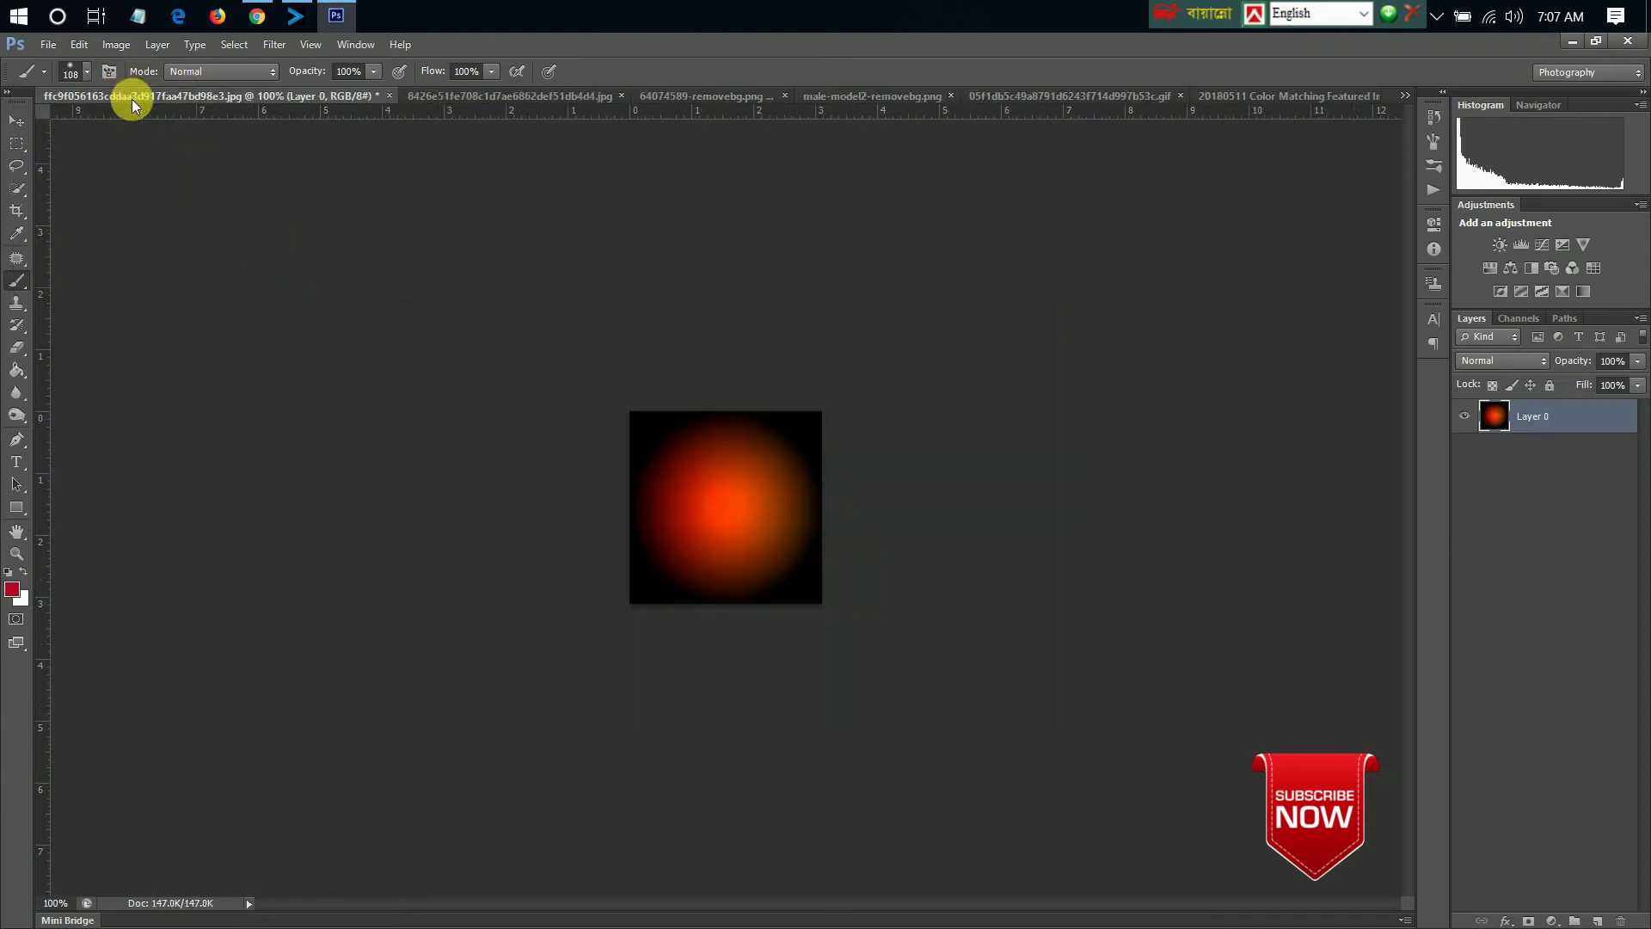
click(15, 144)
drag(591, 414, 1124, 812)
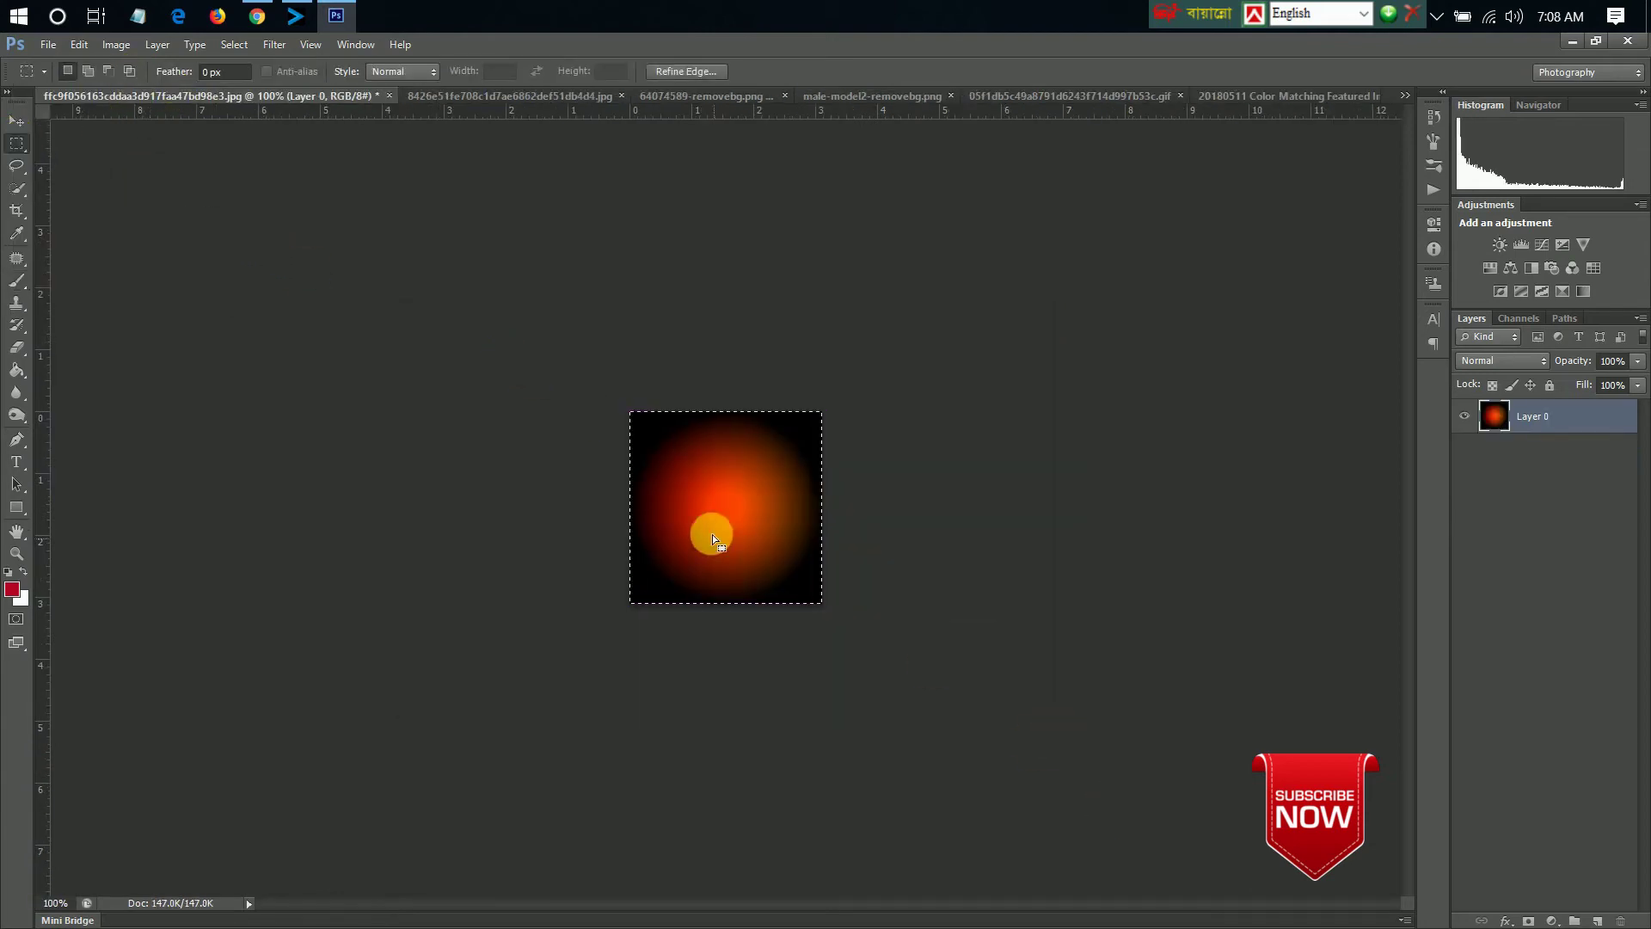
click(16, 121)
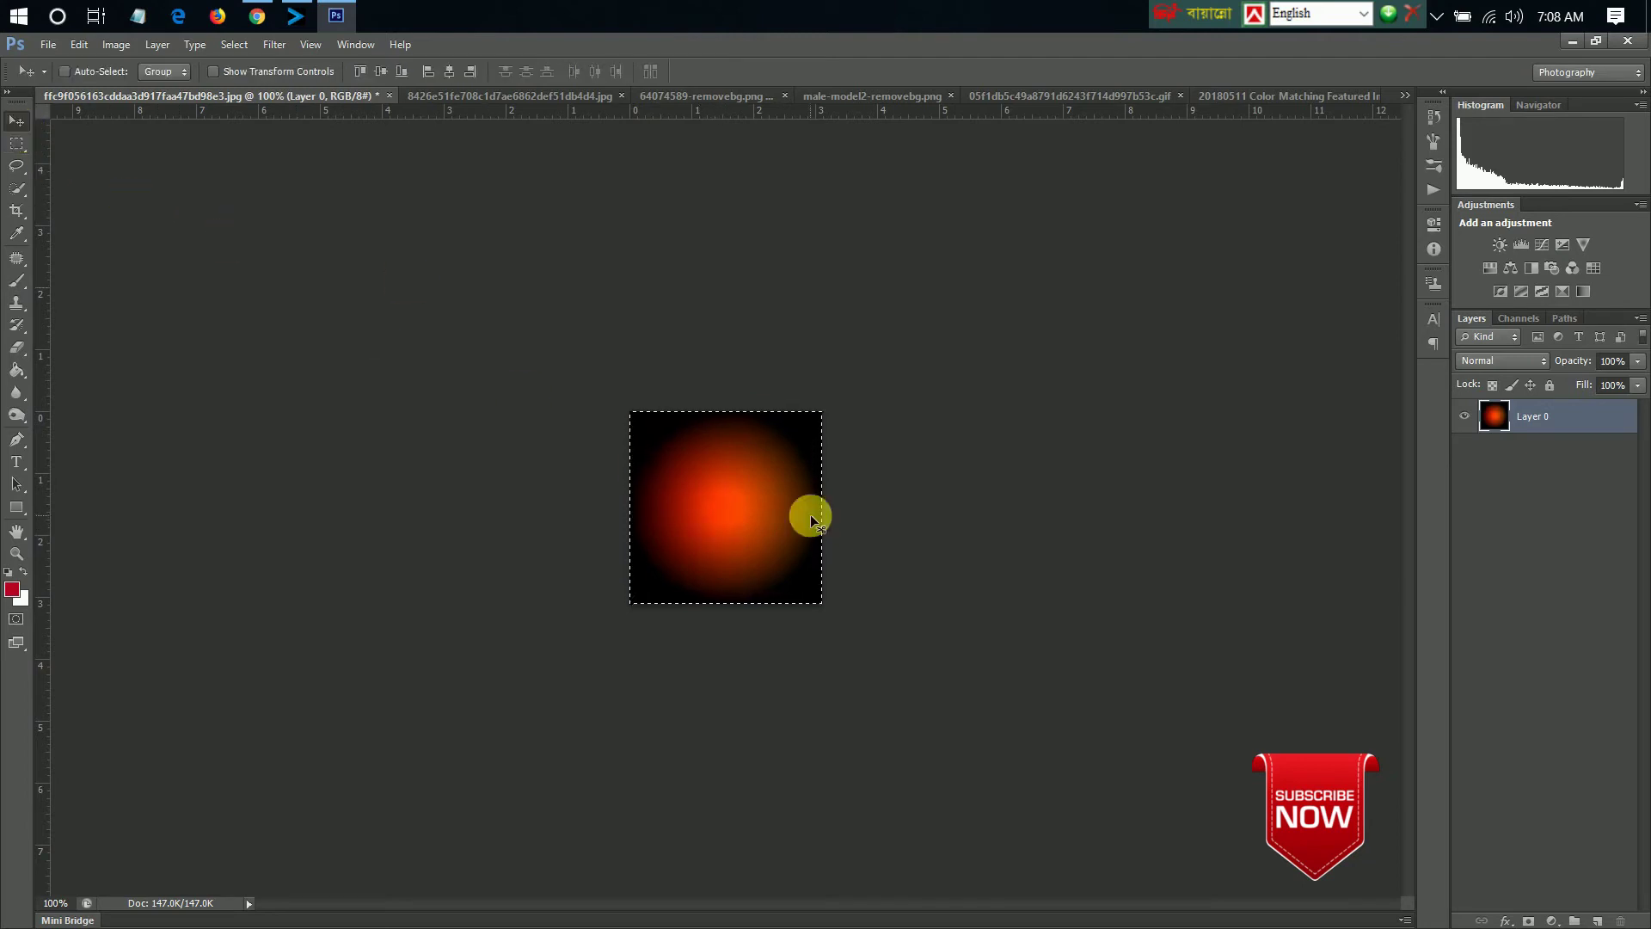
drag(747, 494, 1115, 101)
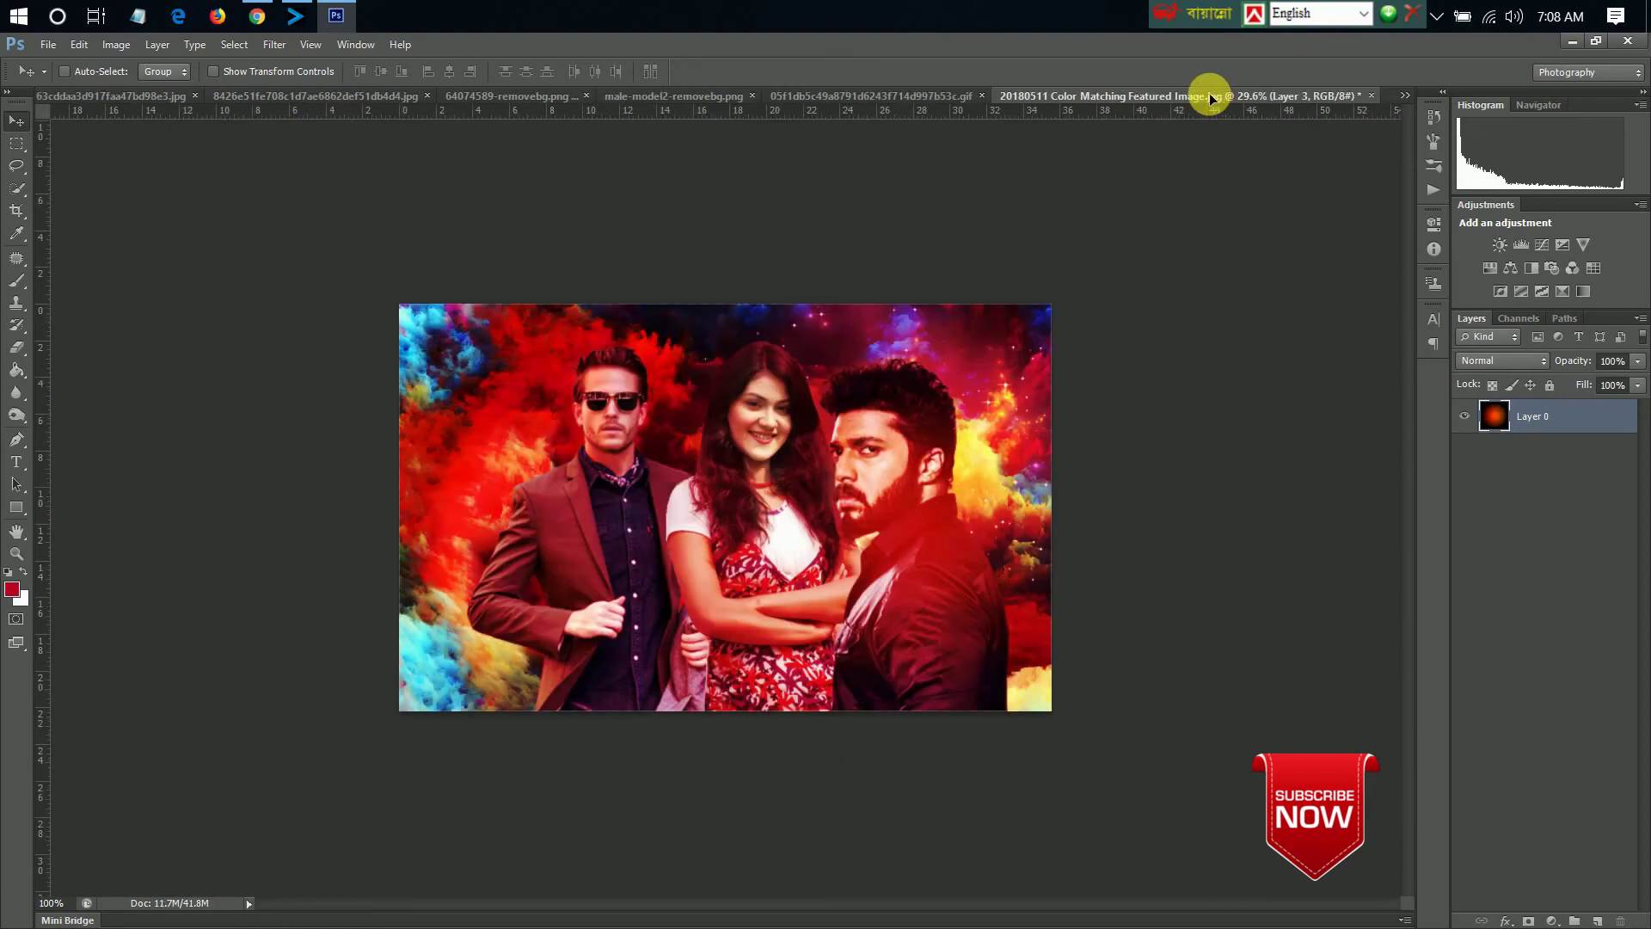
drag(1115, 102, 953, 284)
drag(890, 375, 756, 334)
- Enlarge the glow over the canvas, move it beneath the people layers, and set Soft Light
key(ctrl+t)
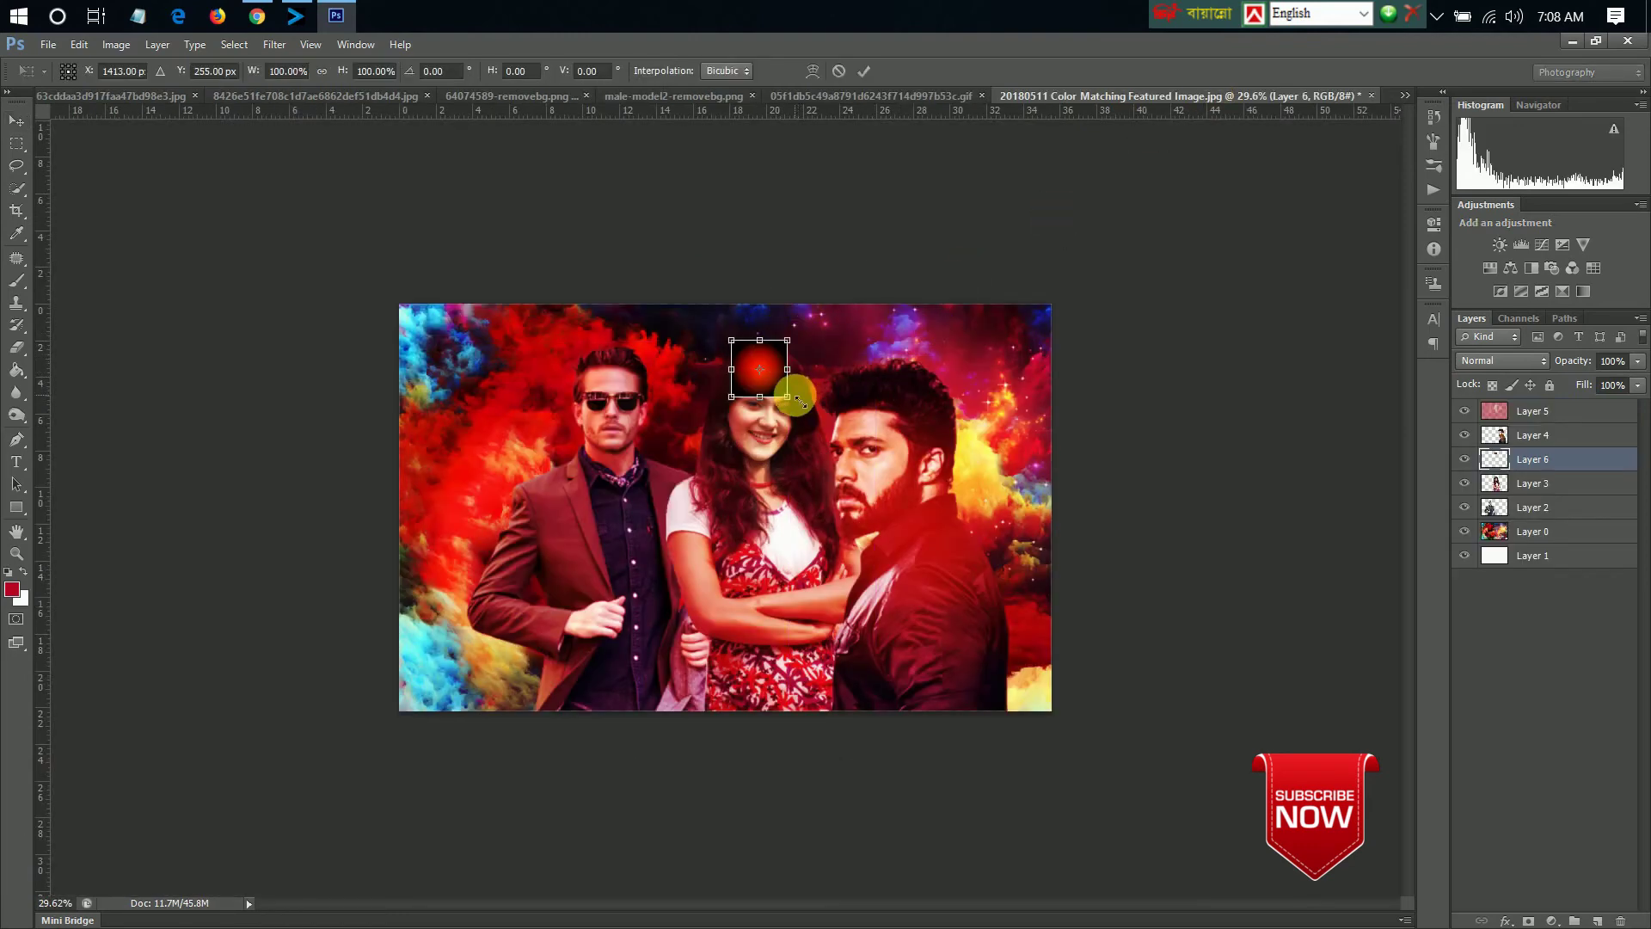
drag(793, 400, 995, 738)
drag(898, 602, 779, 567)
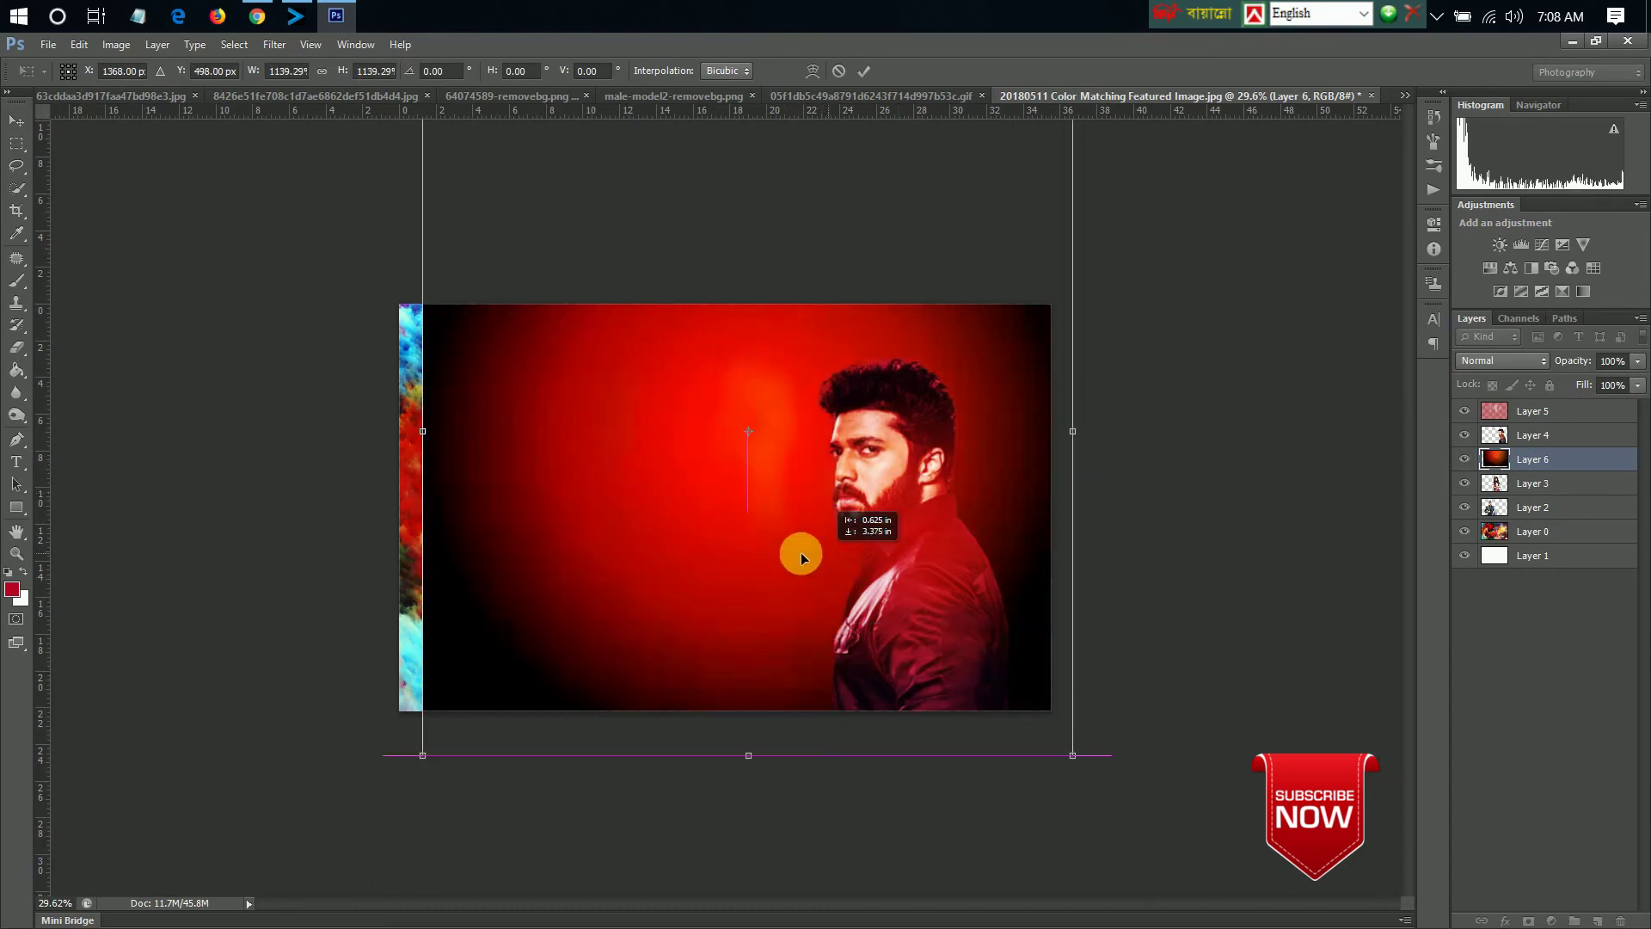
click(1535, 465)
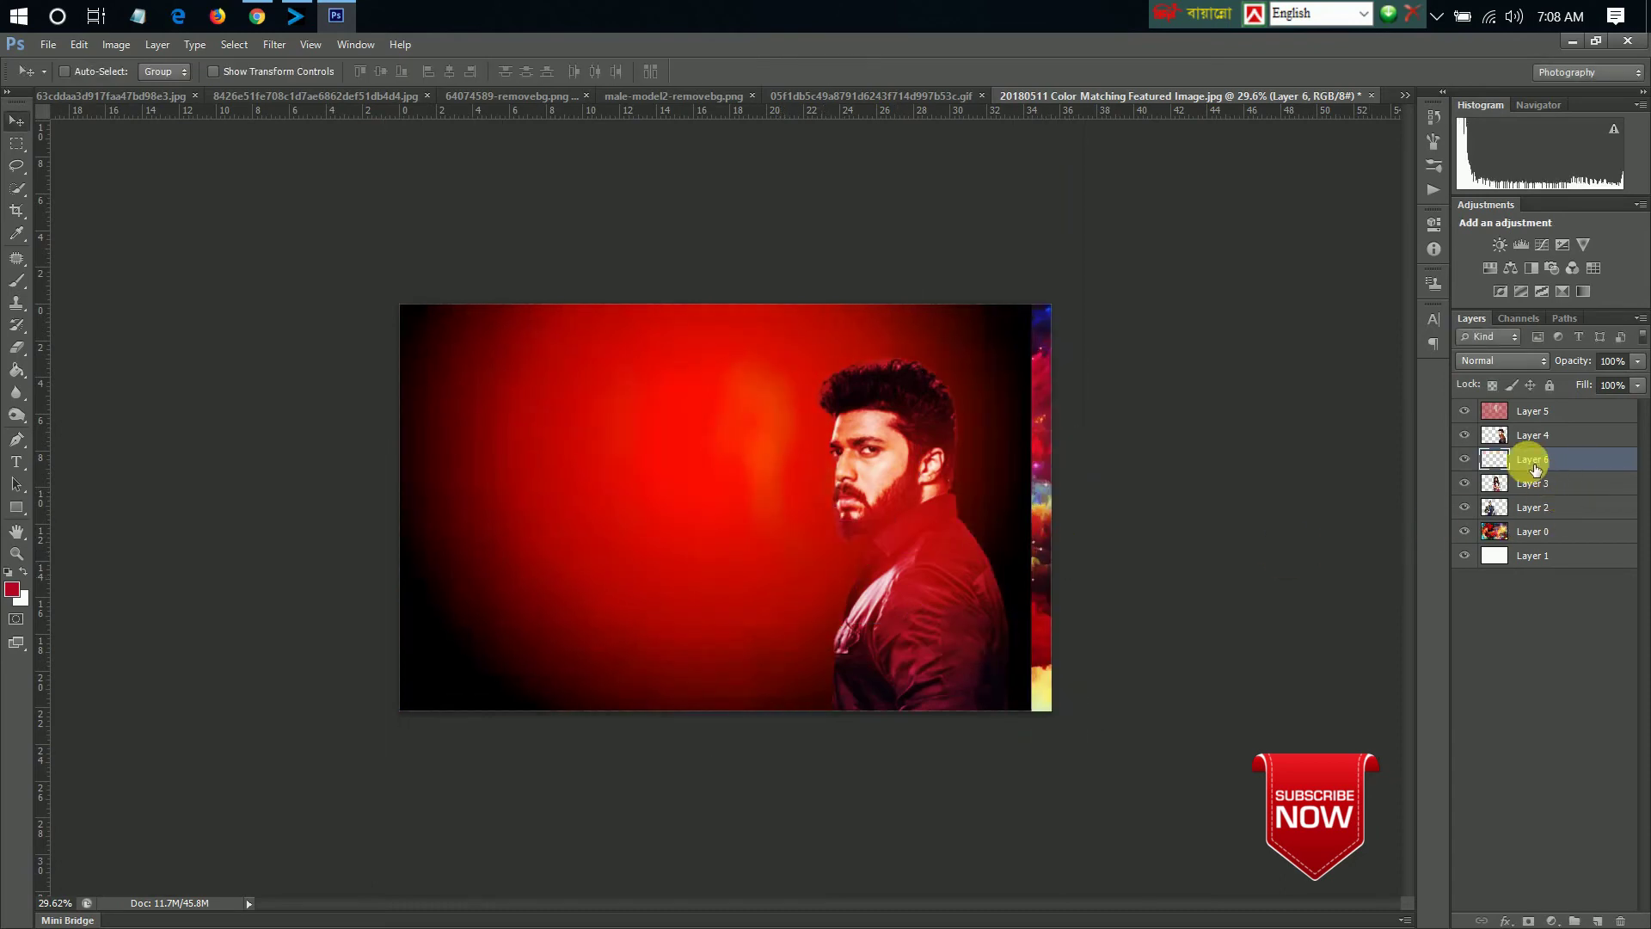
drag(1538, 470, 1542, 521)
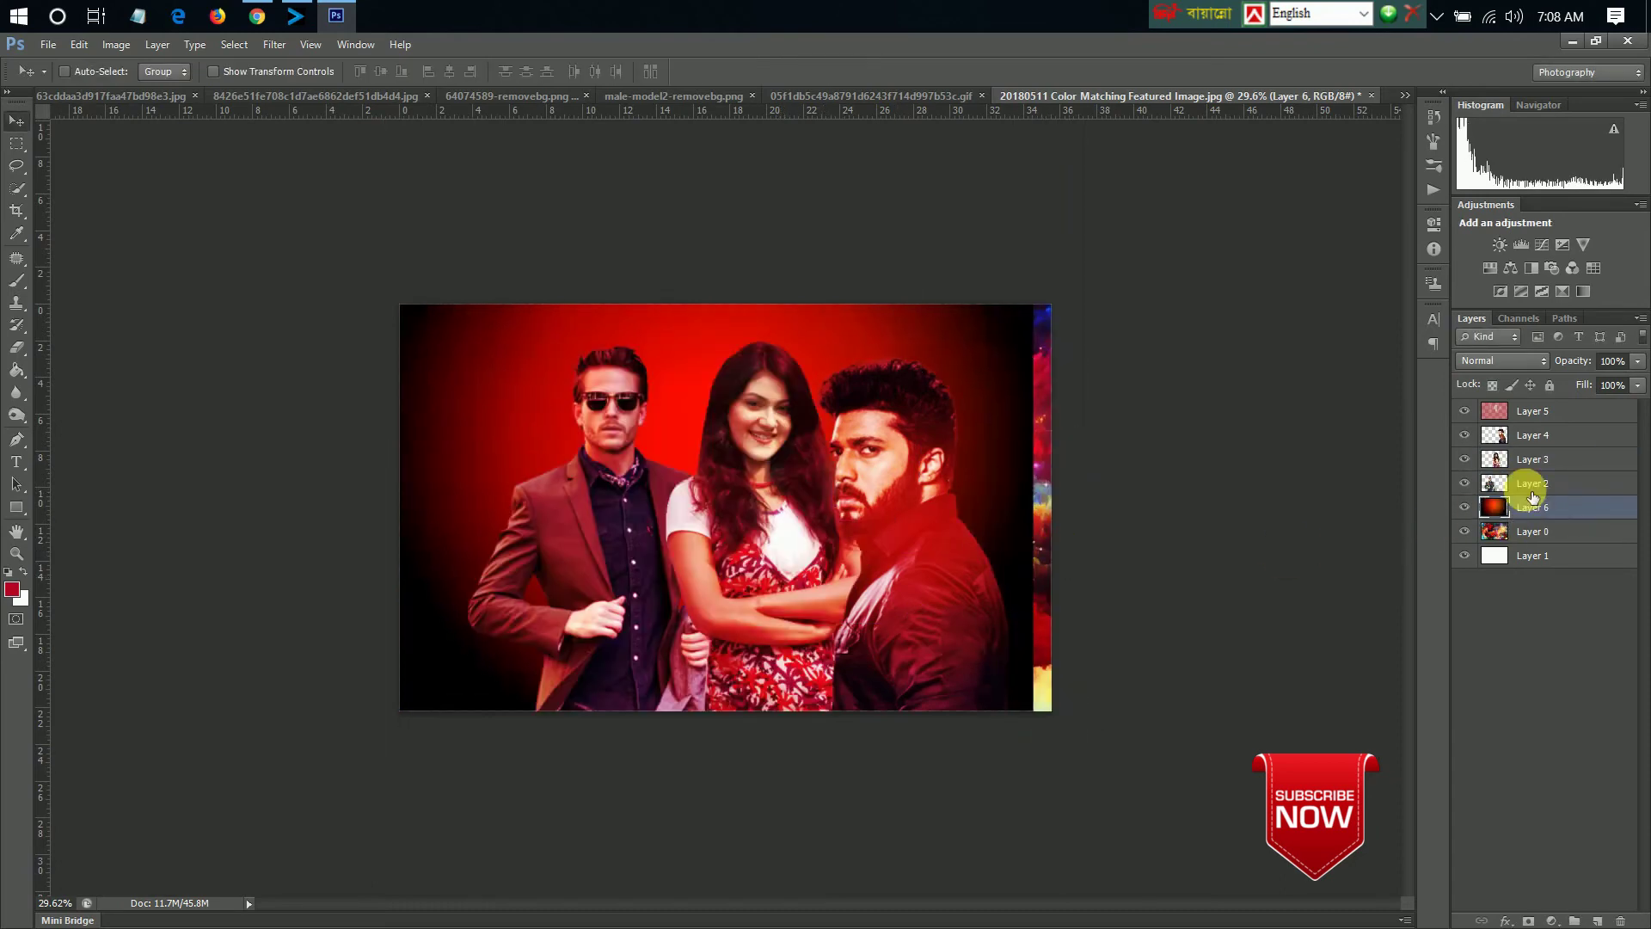
click(1497, 357)
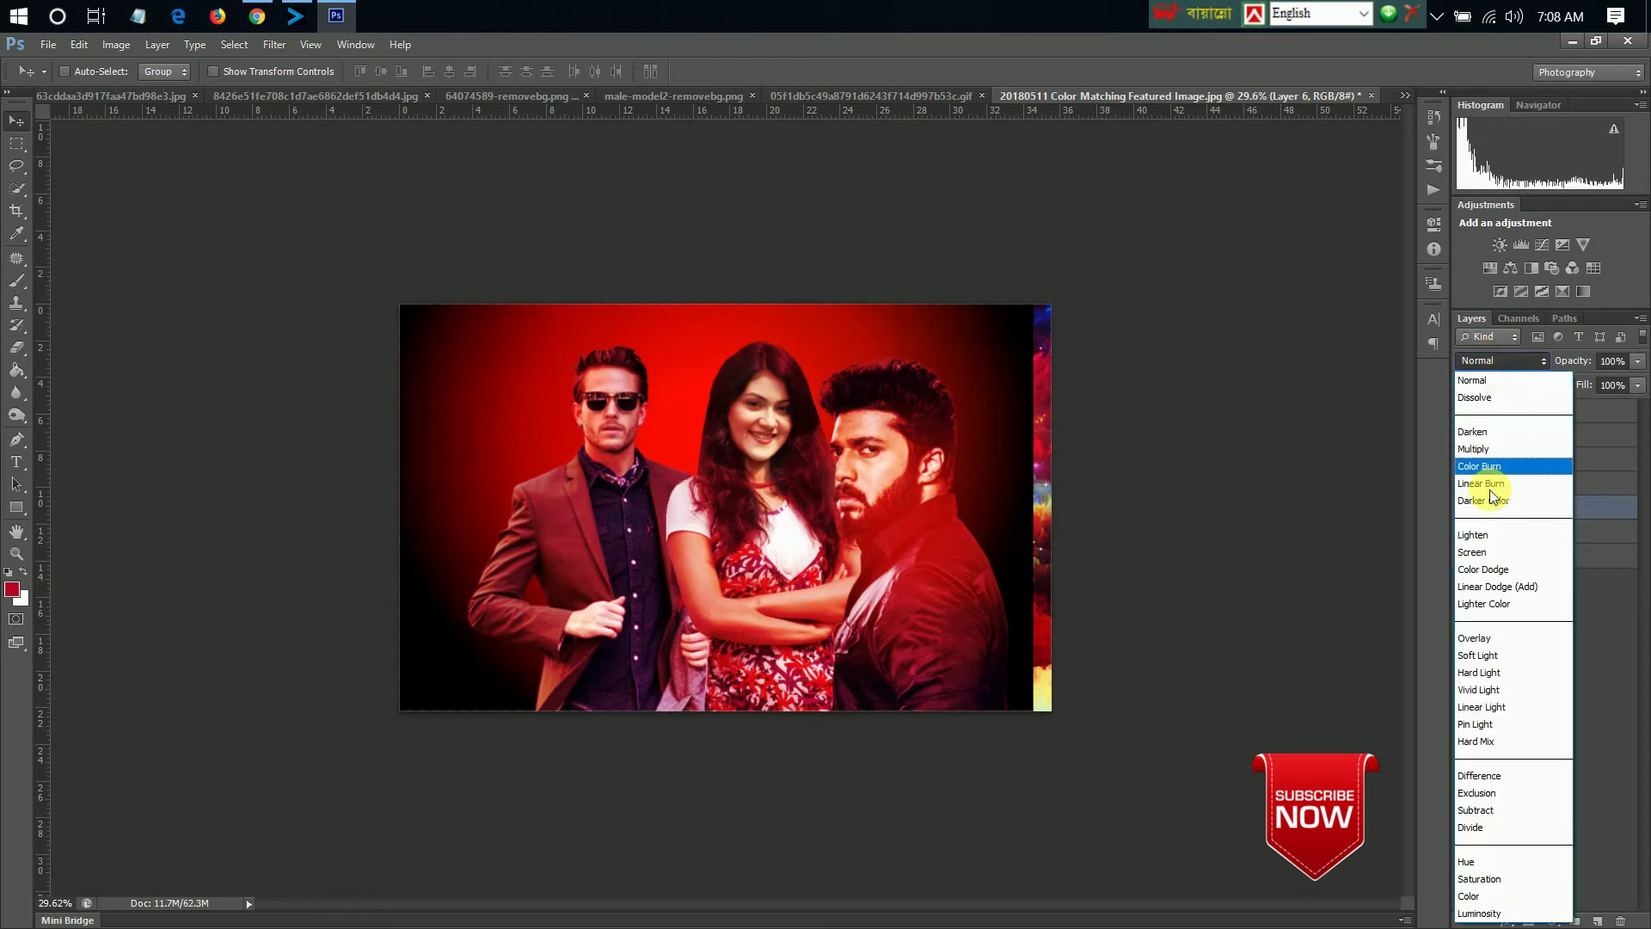
click(1488, 656)
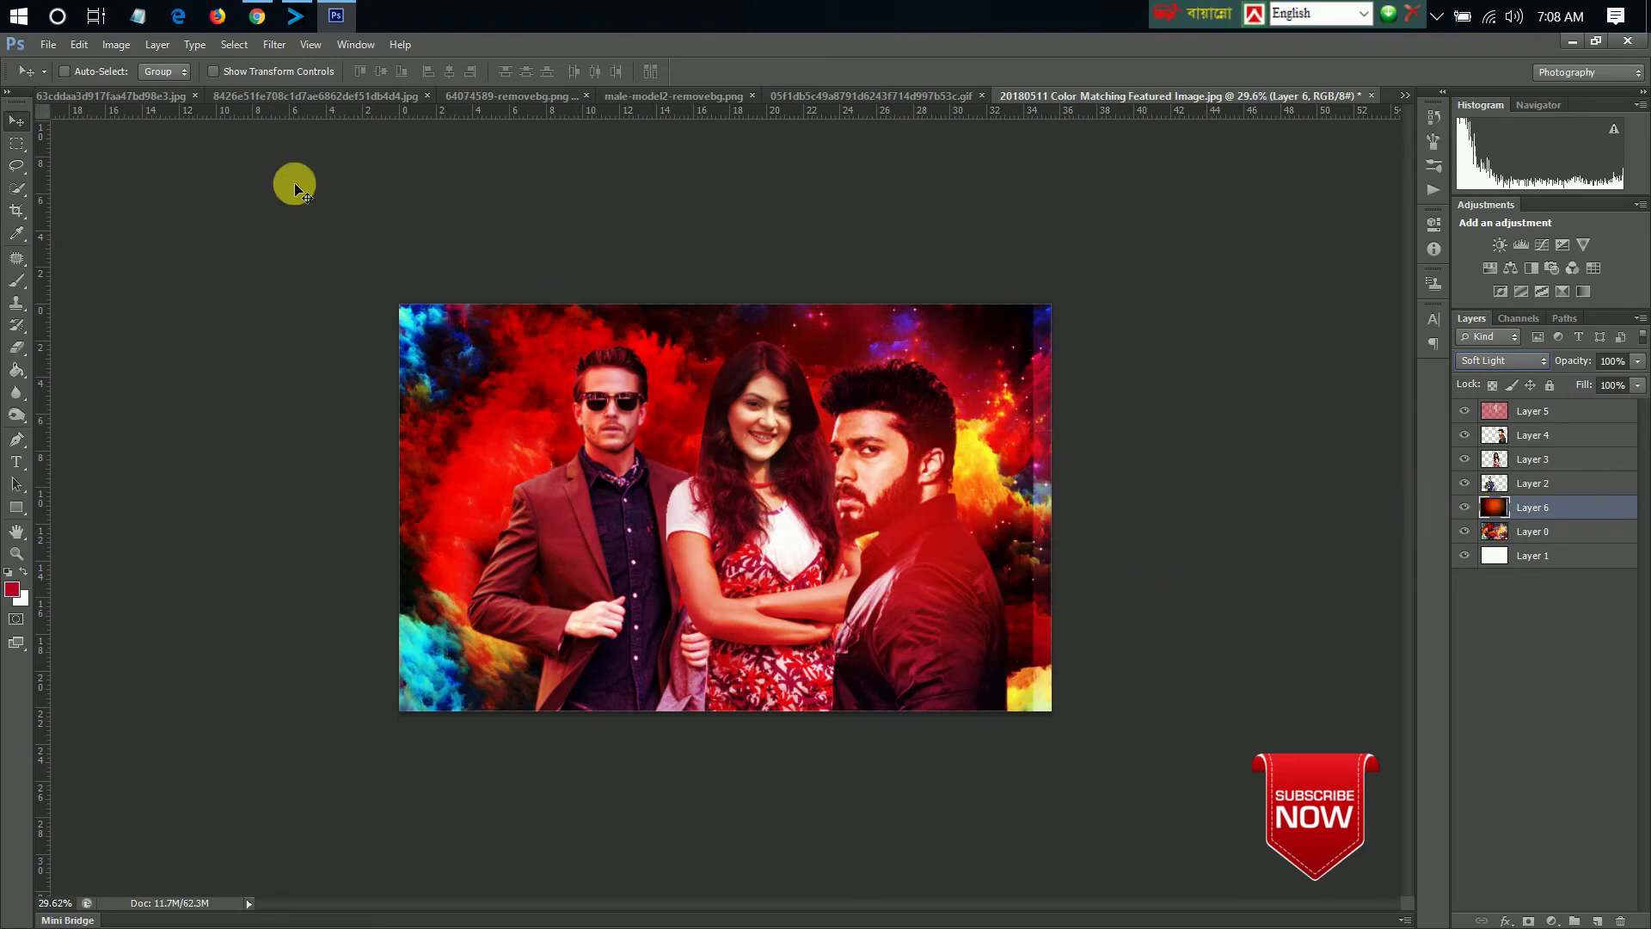
- Scale the red glow layer up to about 117% and shift it lower across the clouds
key(ctrl+t)
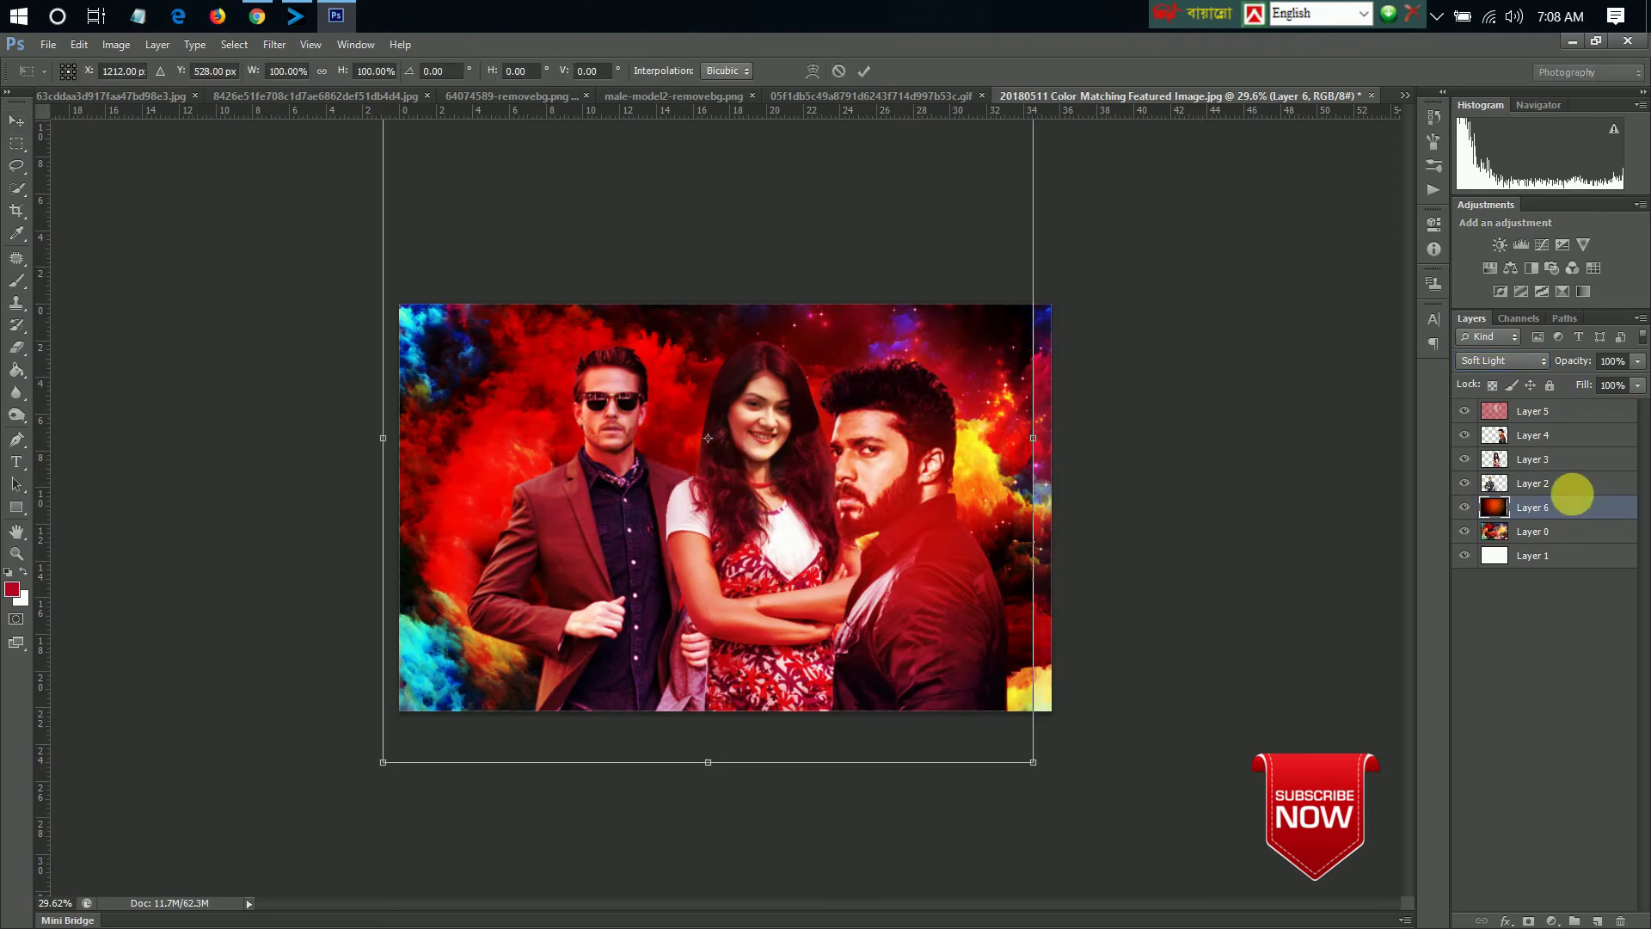
scroll(970, 653, down, 1)
scroll(989, 662, down, 1)
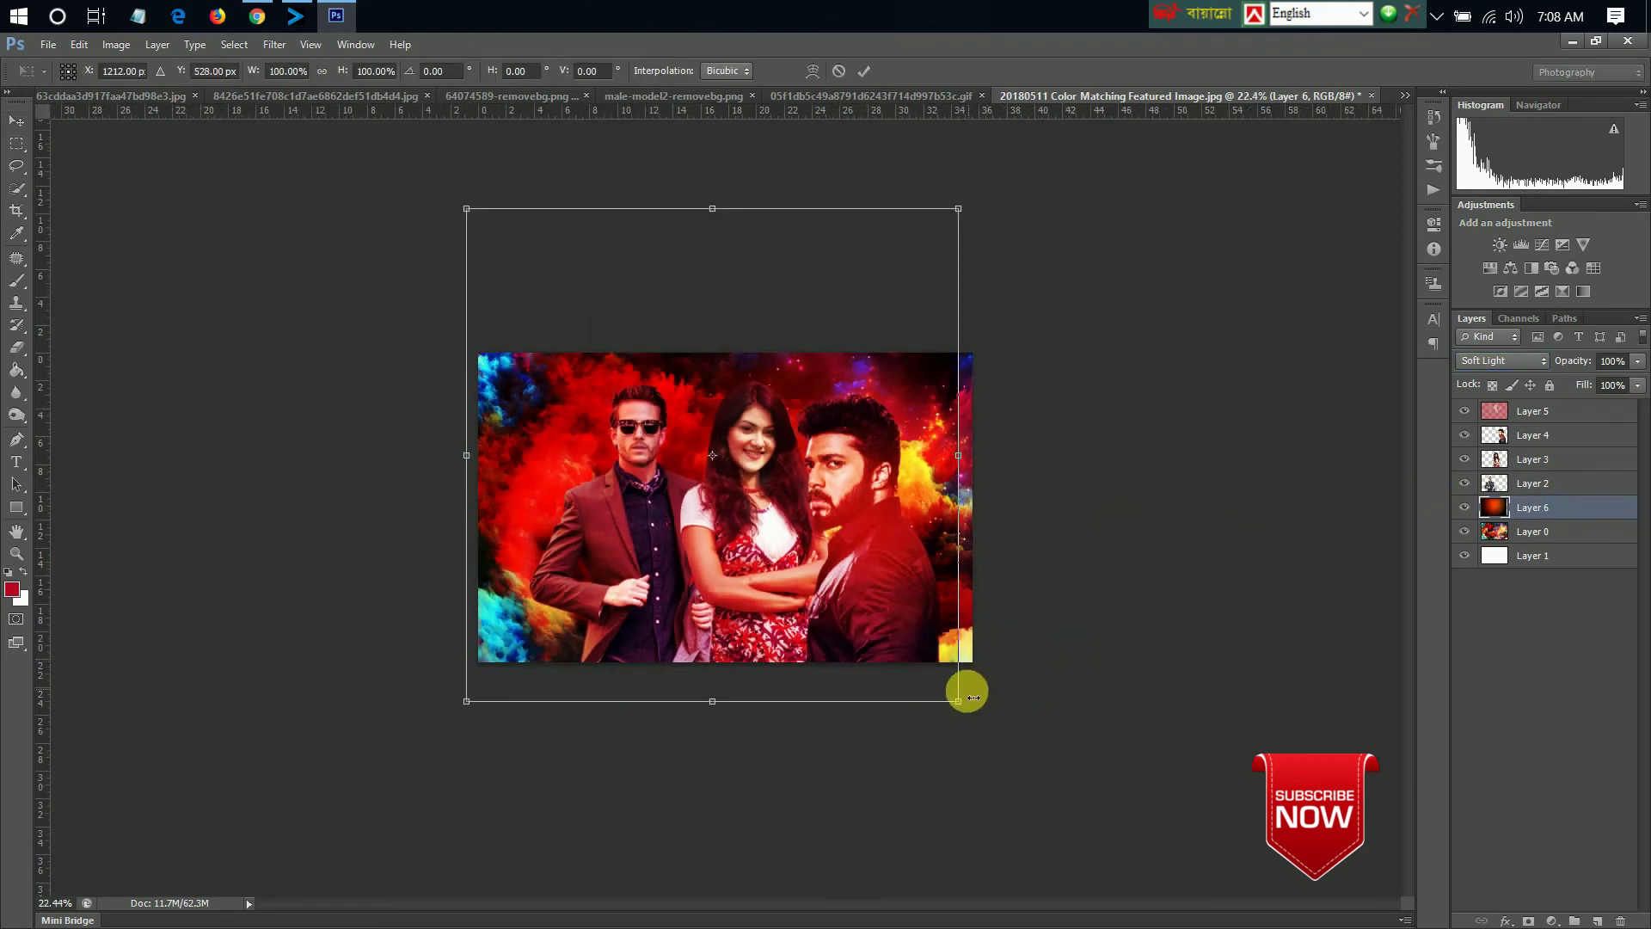
drag(961, 705, 995, 752)
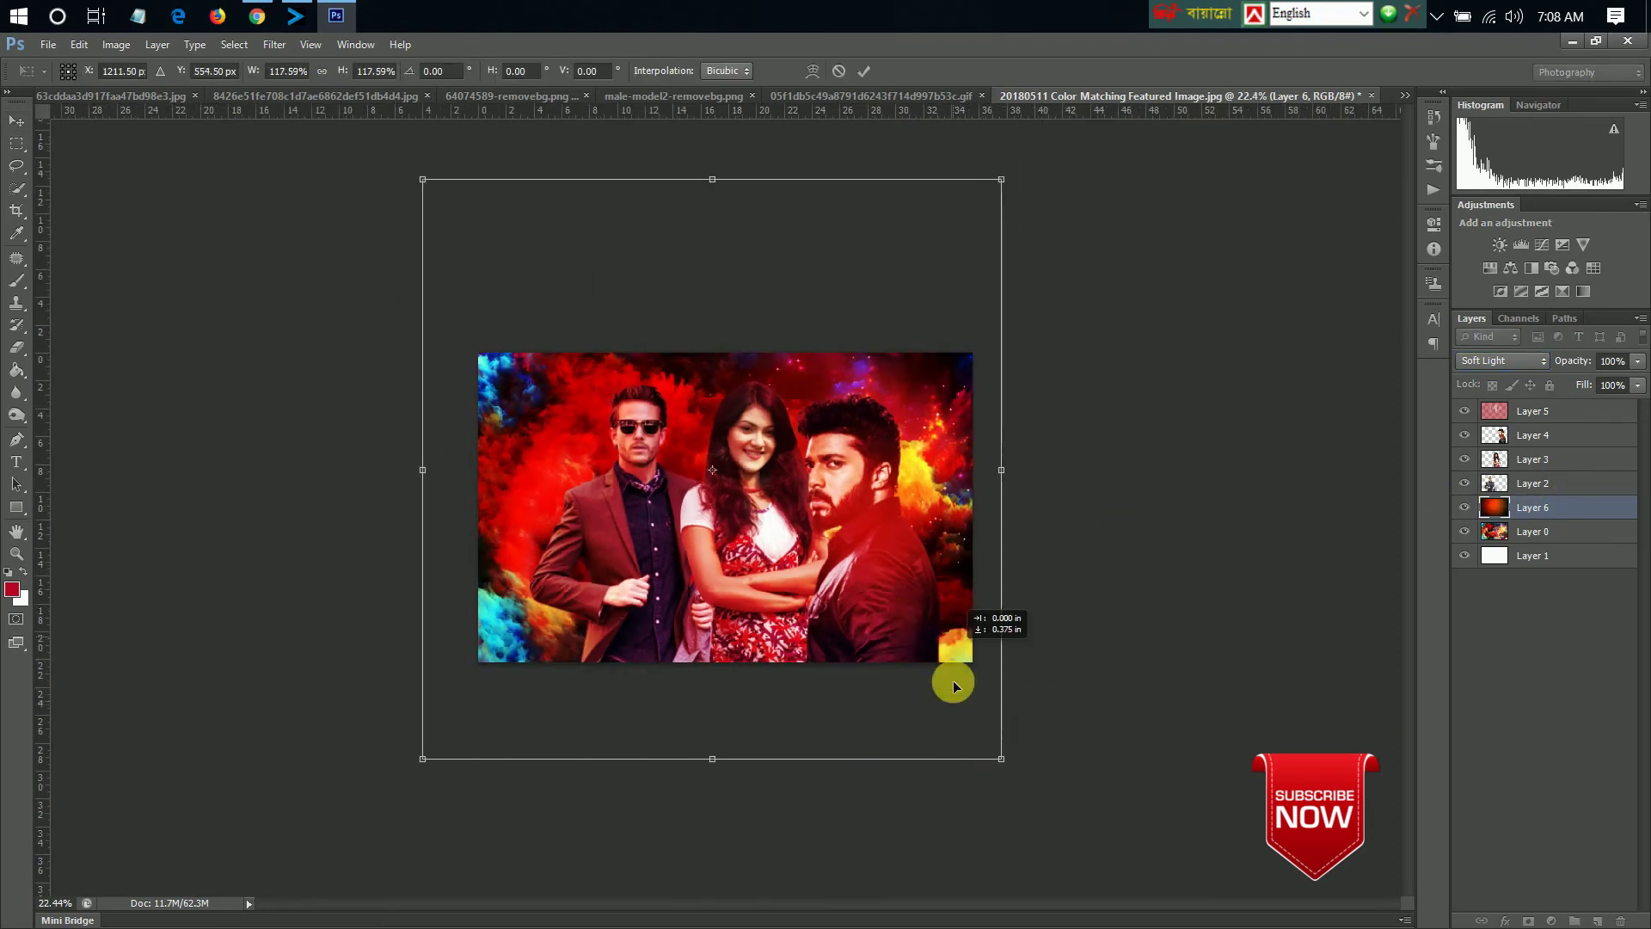
mouse_move(951, 678)
mouse_down()
mouse_move(945, 813)
mouse_move(946, 778)
mouse_up()
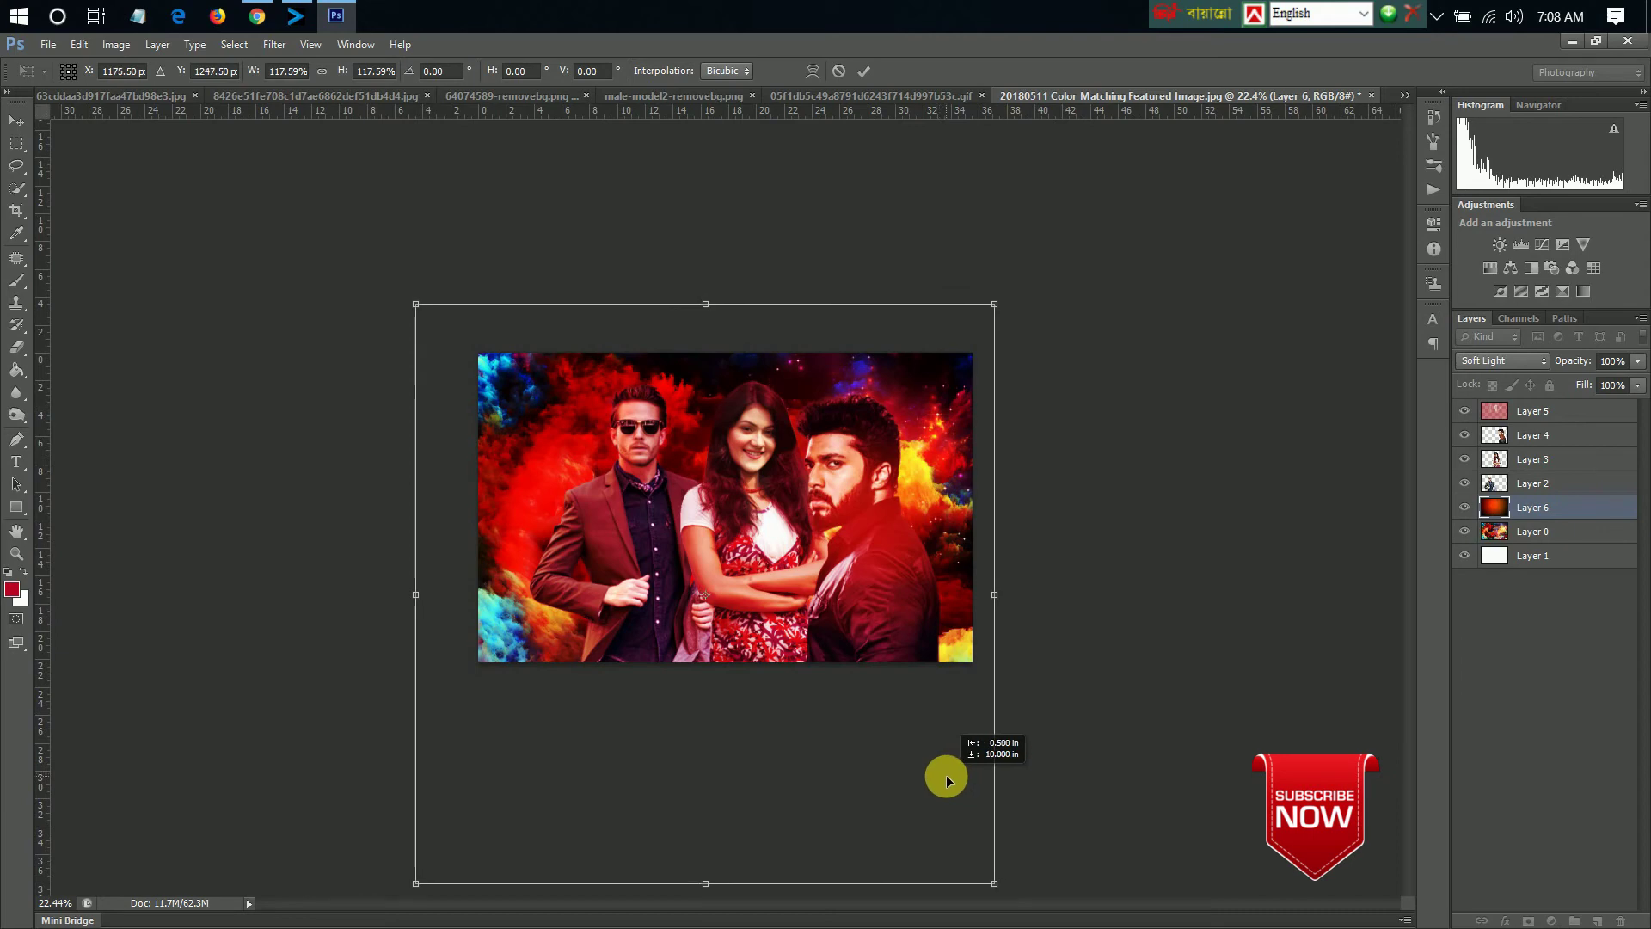
key(Return)
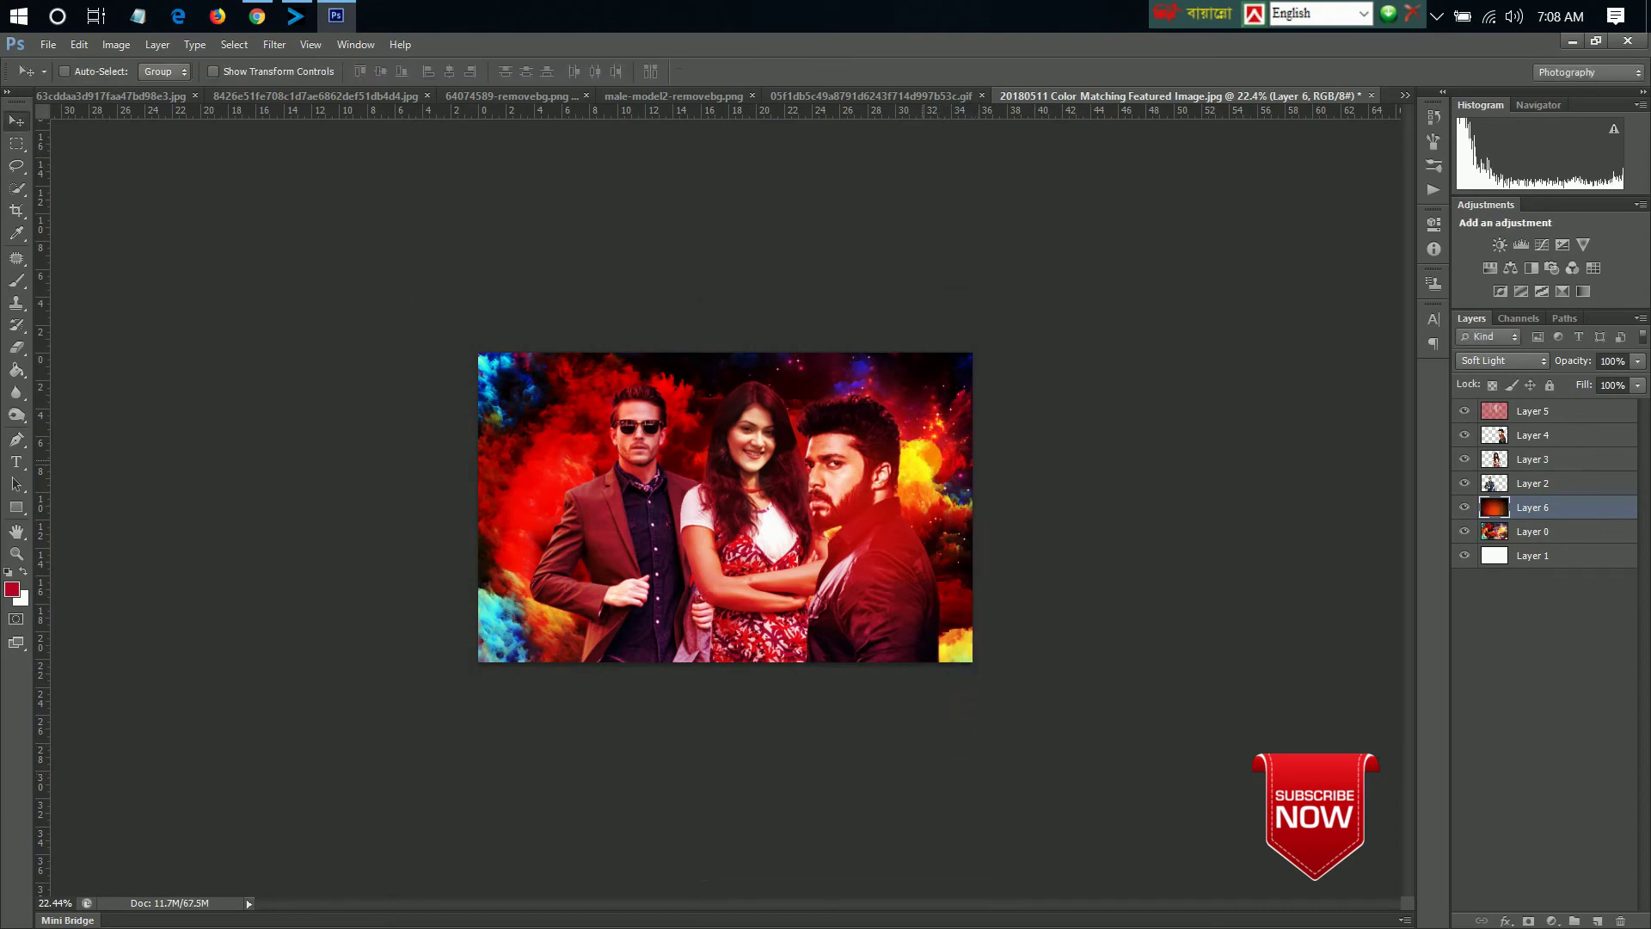
key(ctrl+plus)
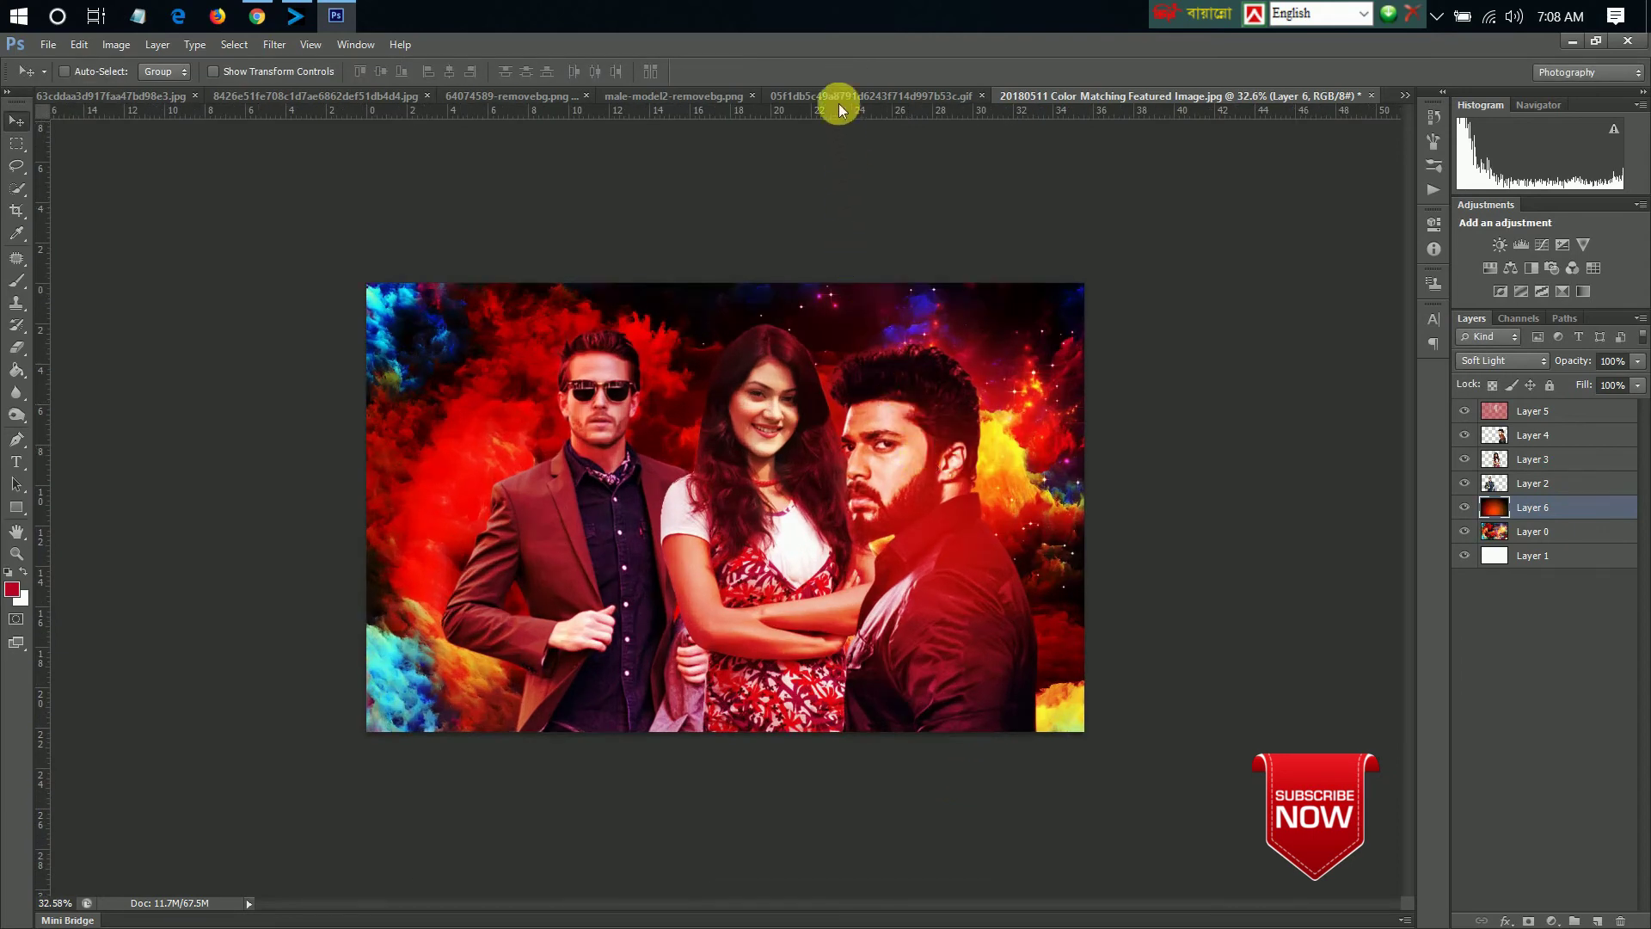
- Select the entire bokeh lights image and drag it into the composite
click(450, 97)
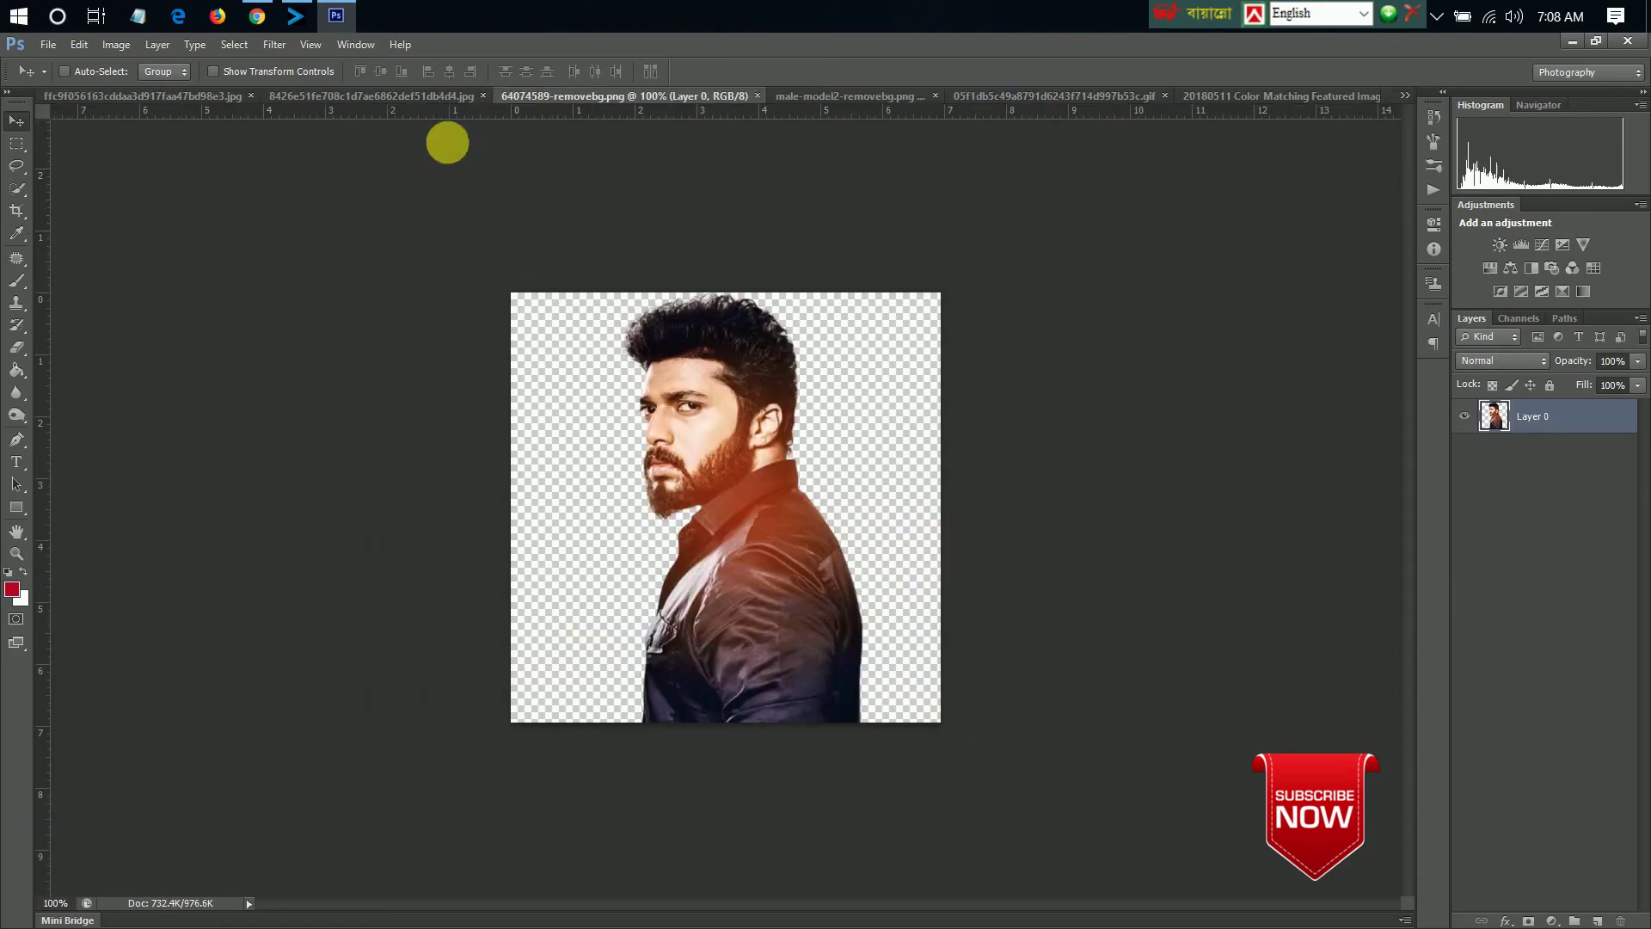
click(353, 92)
click(17, 143)
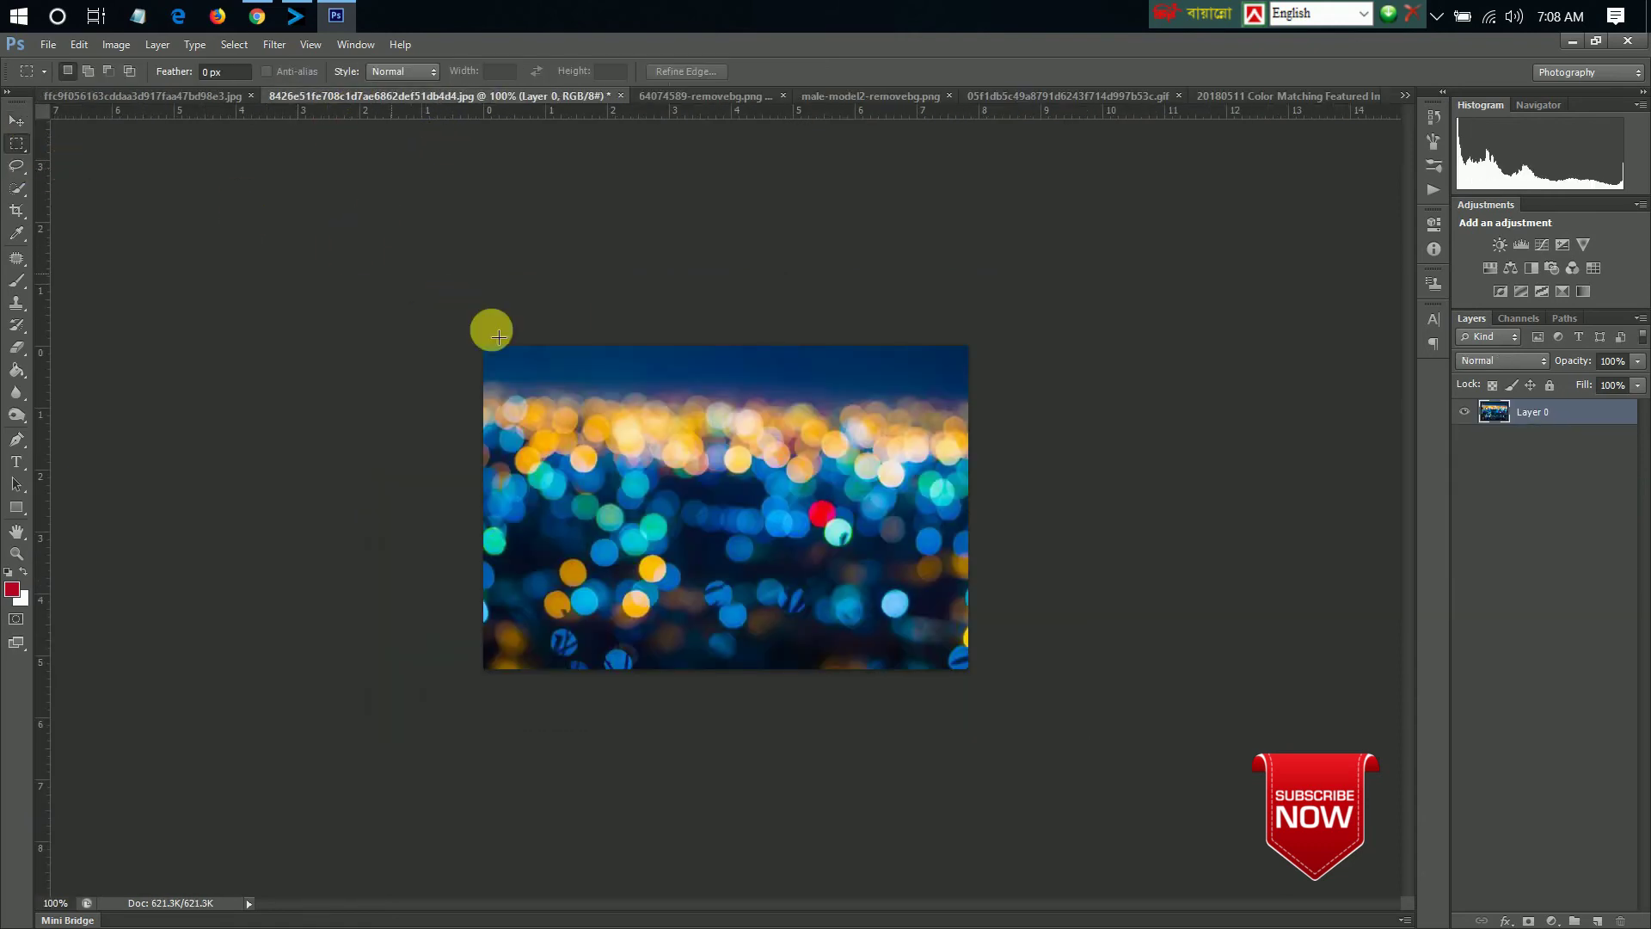
drag(491, 331, 1059, 767)
click(16, 121)
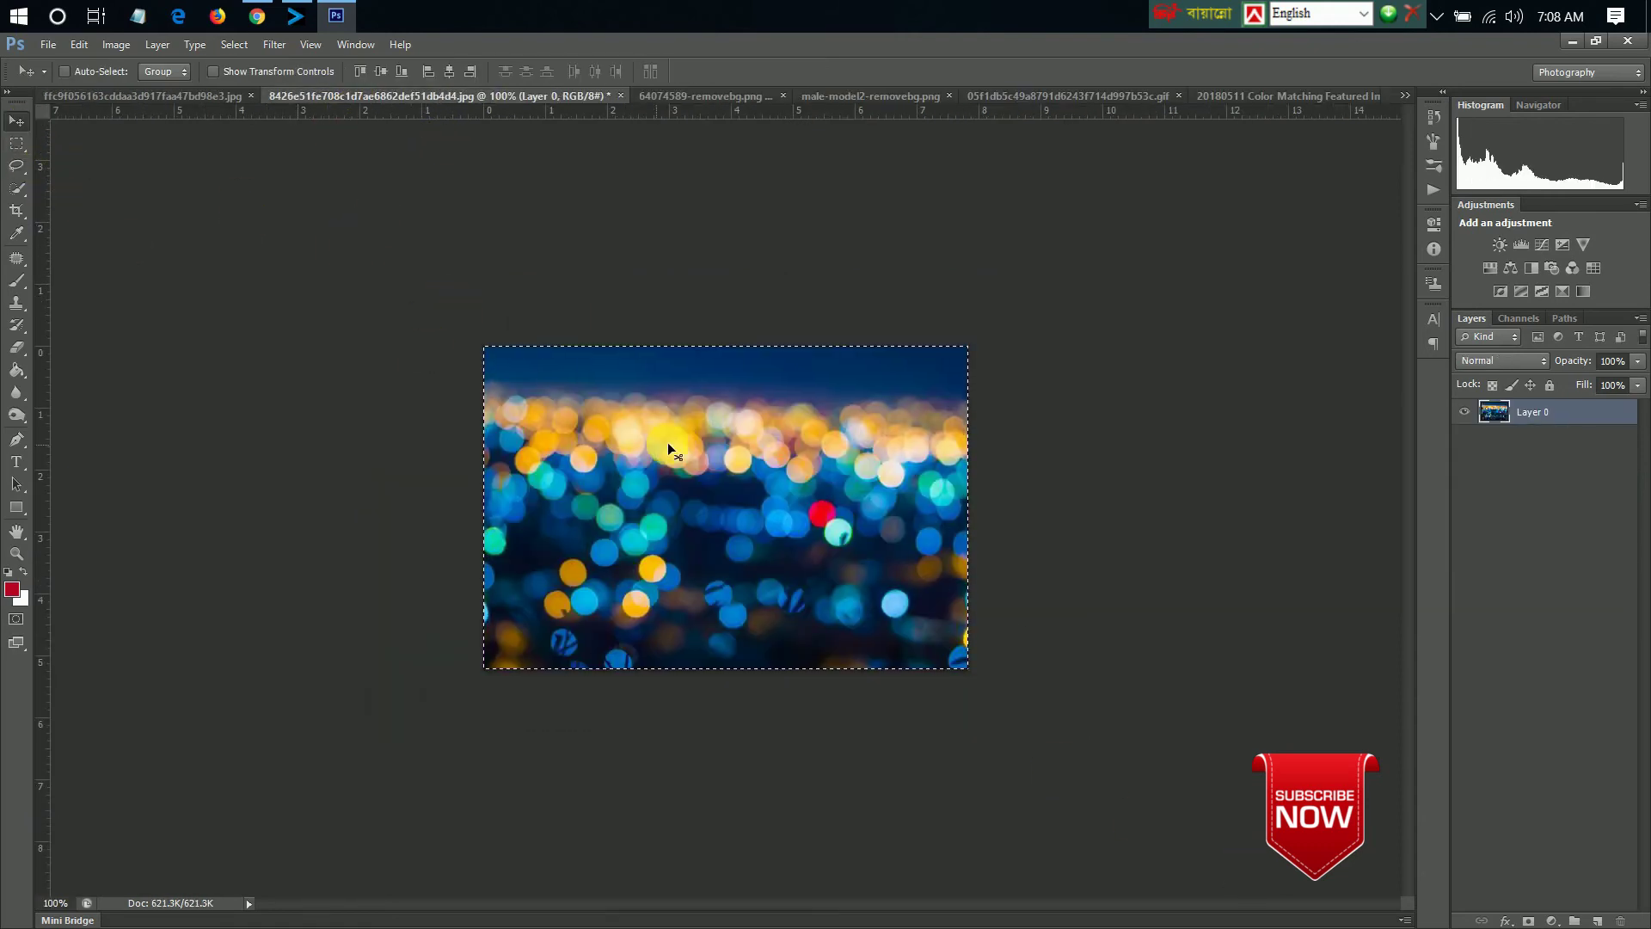
mouse_move(699, 436)
mouse_down()
mouse_move(827, 317)
mouse_move(1077, 148)
mouse_move(1297, 107)
mouse_move(860, 370)
mouse_move(845, 347)
mouse_up()
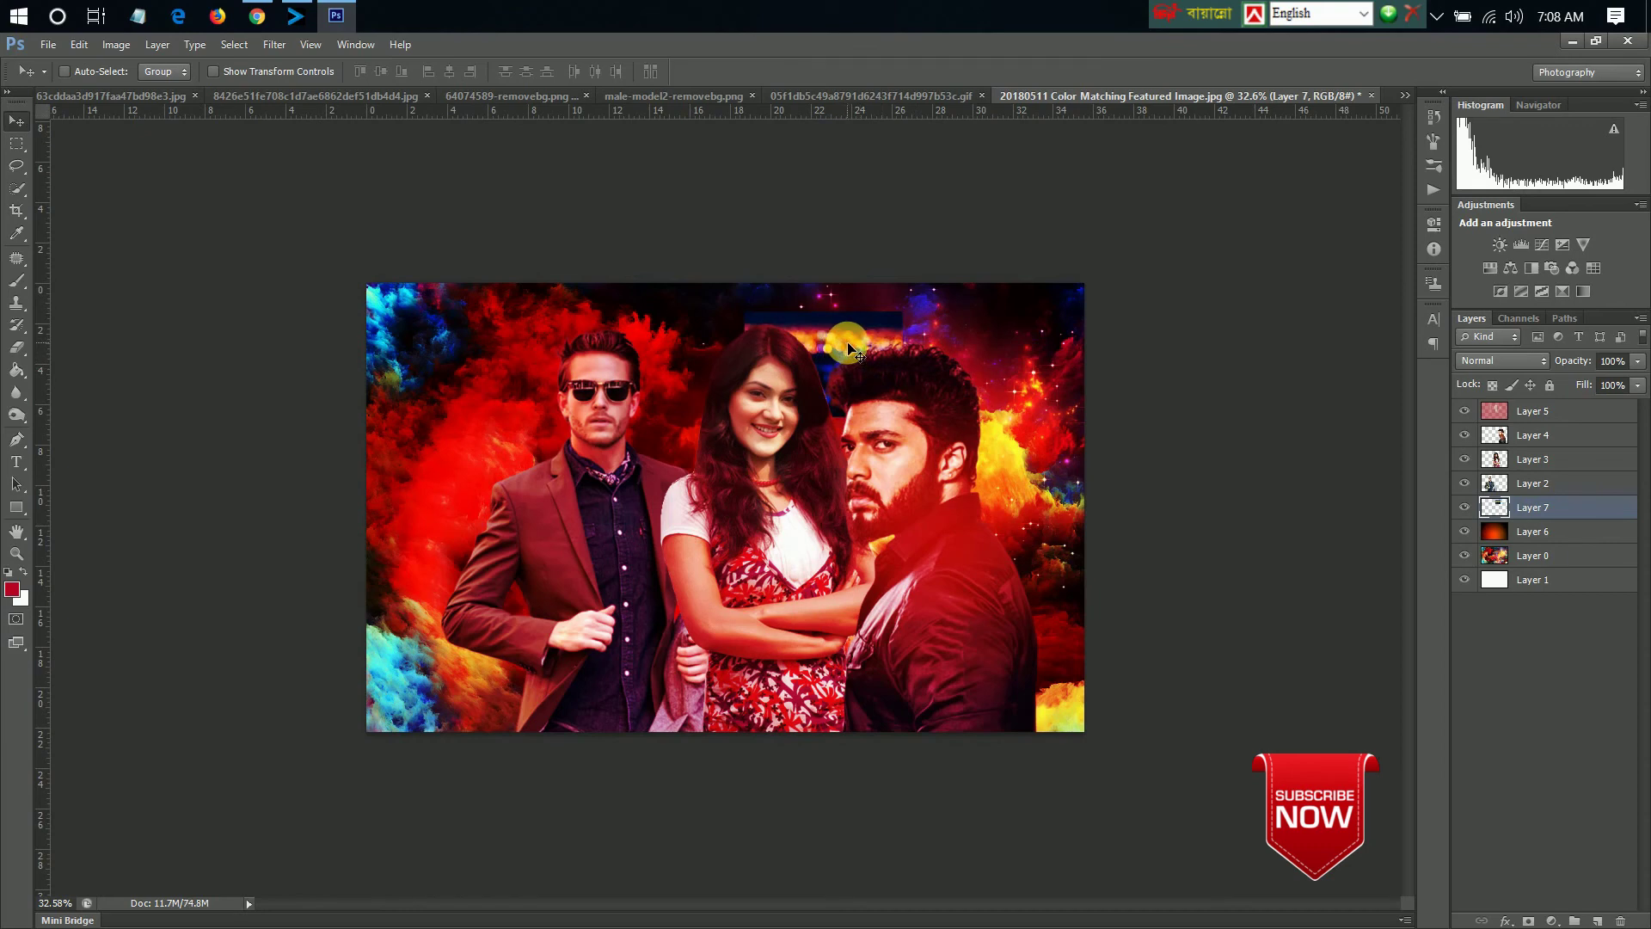
- Enlarge the bokeh layer to fill the canvas and blend it with Soft Light
key(ctrl+t)
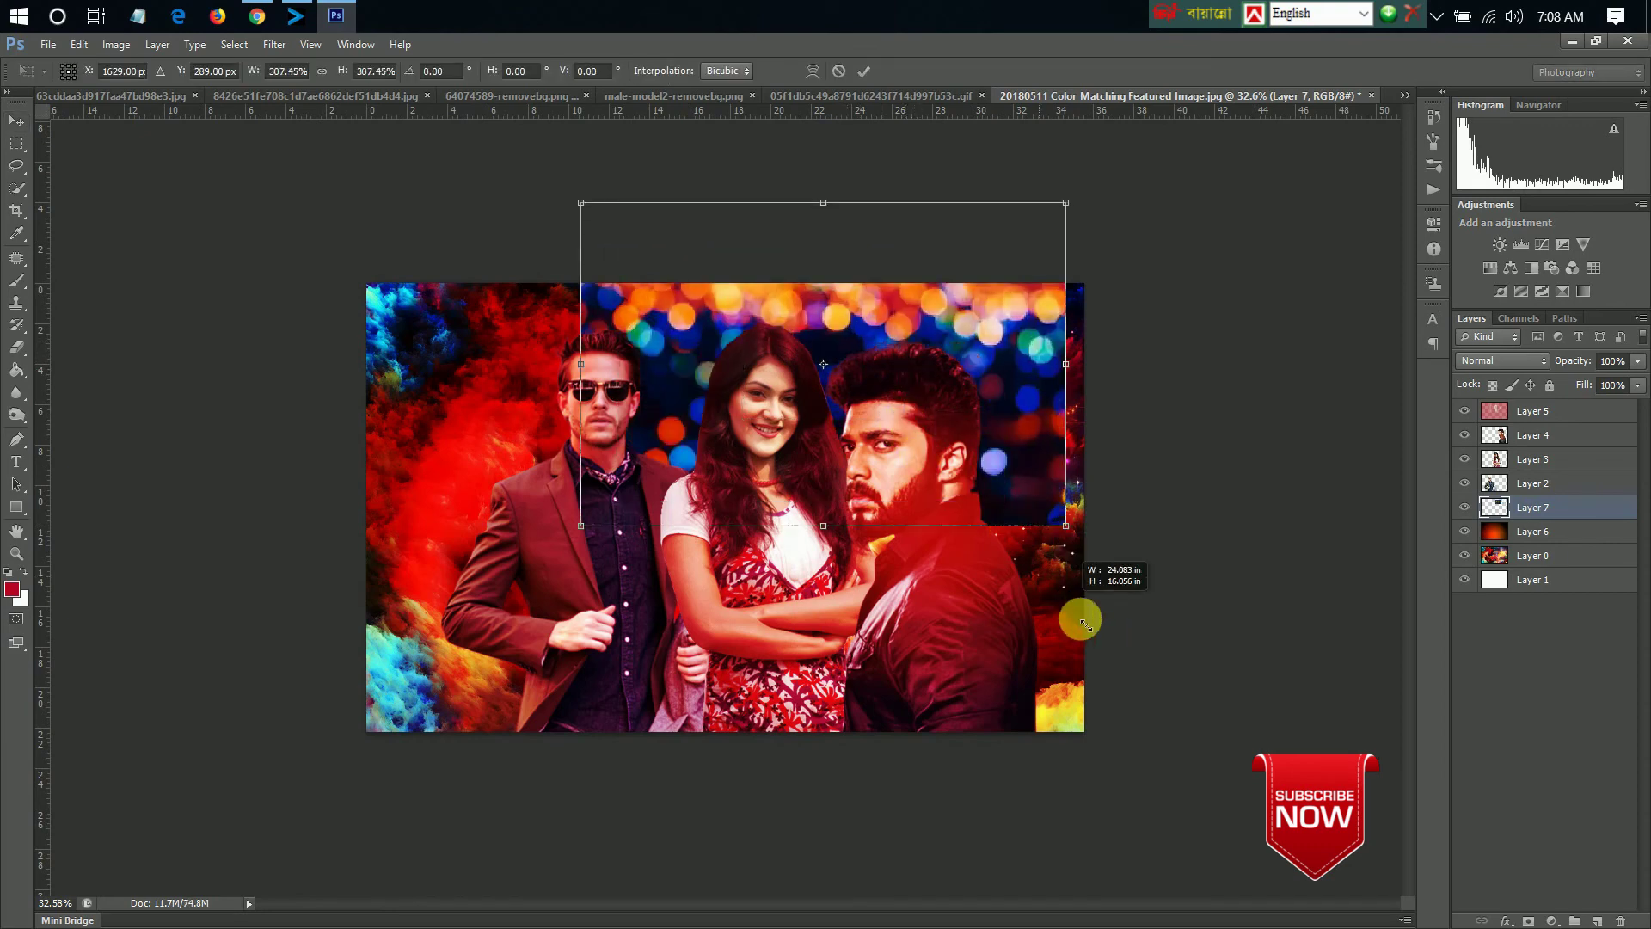
mouse_move(910, 425)
mouse_down()
mouse_move(983, 527)
mouse_move(884, 674)
mouse_up()
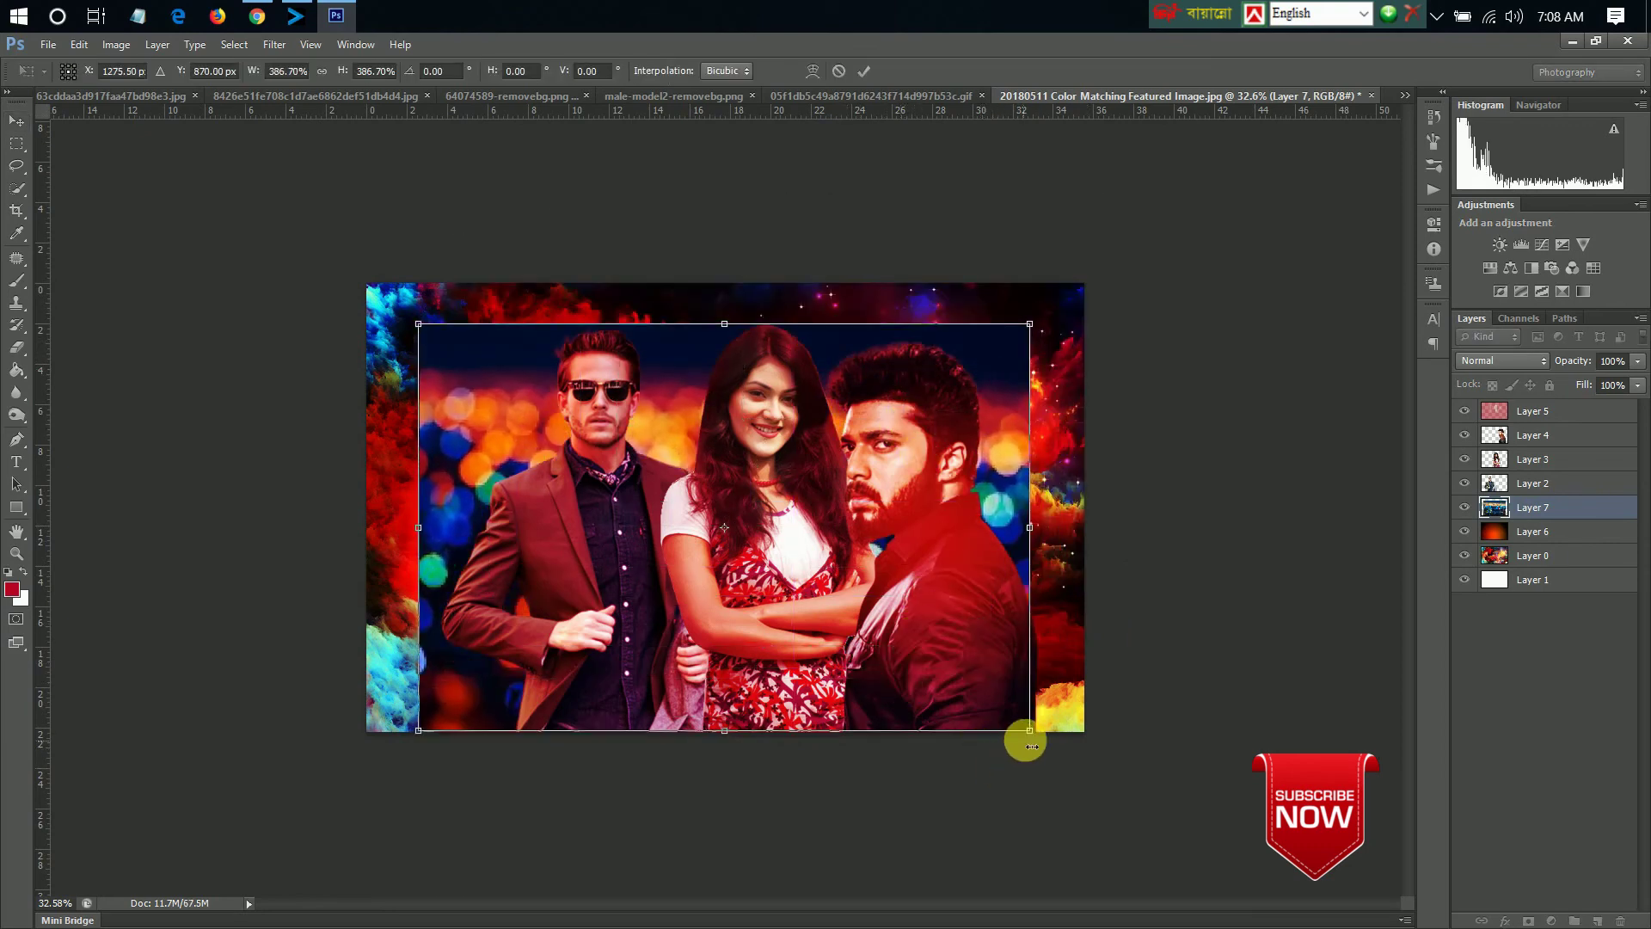
drag(1029, 731, 1093, 776)
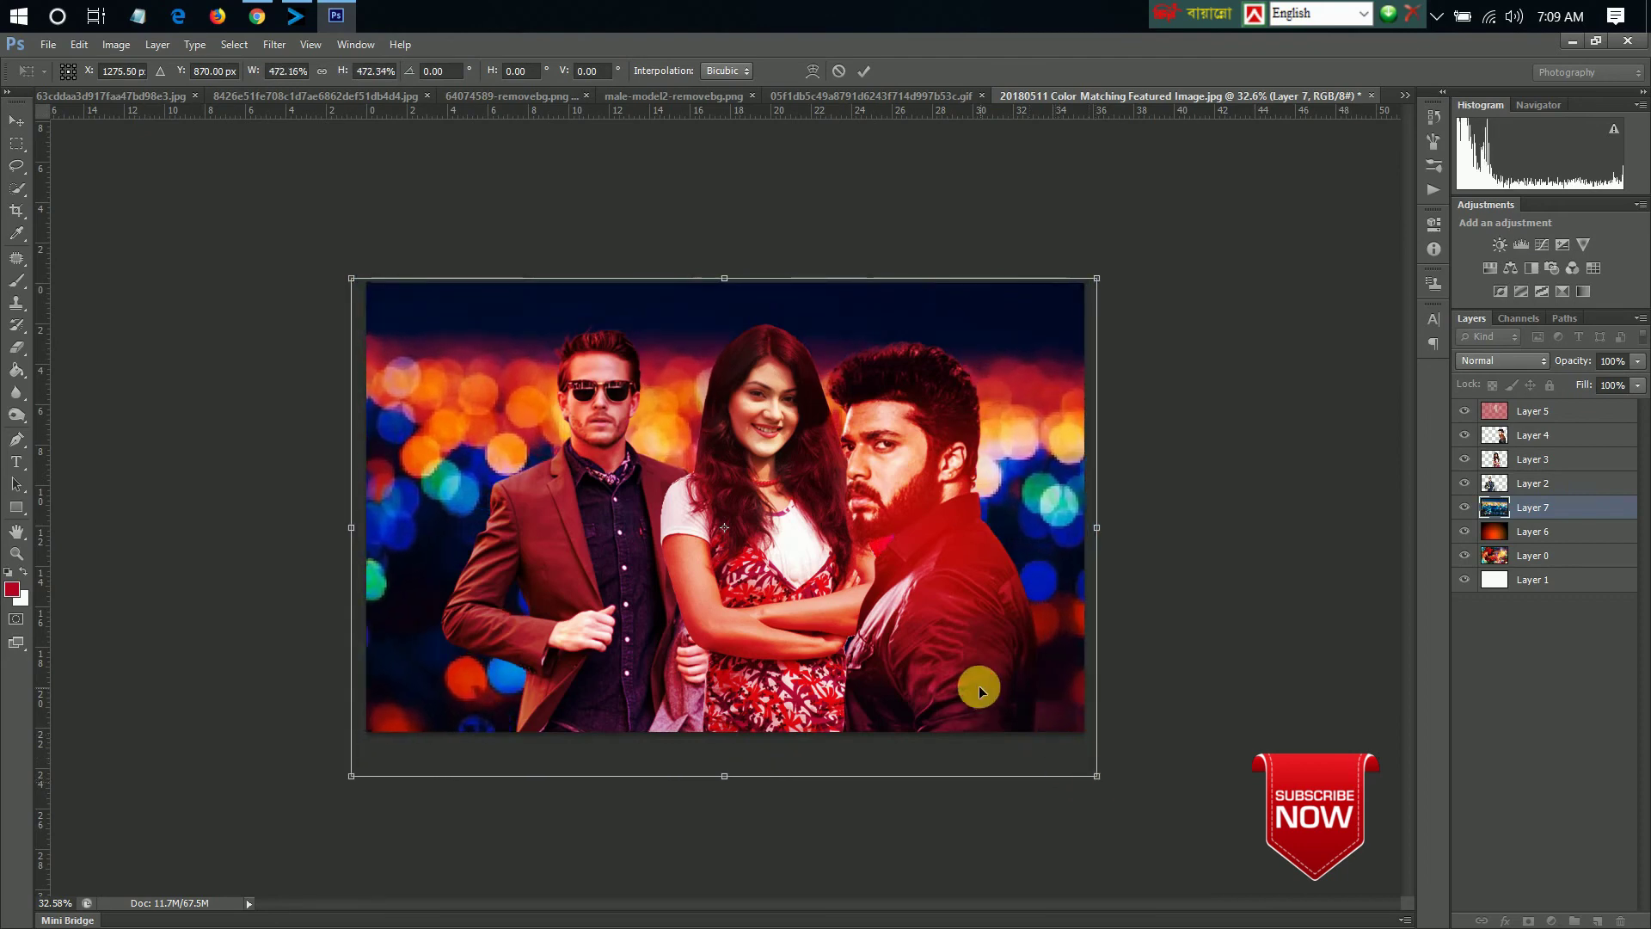
drag(979, 684, 973, 674)
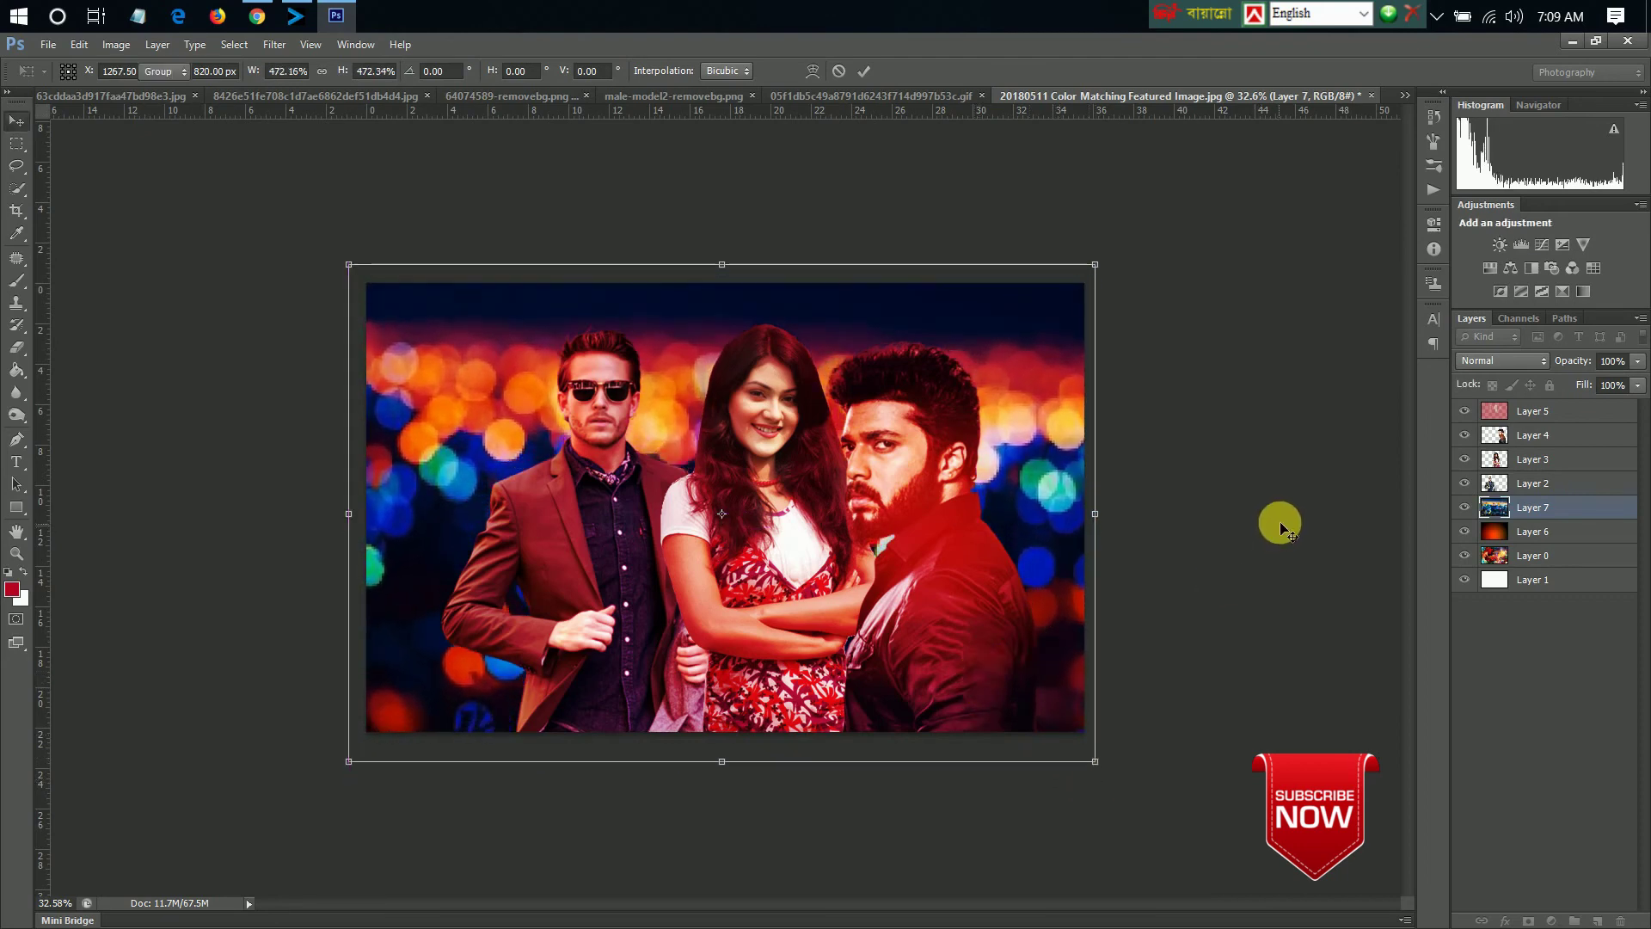
key(Return)
click(1498, 361)
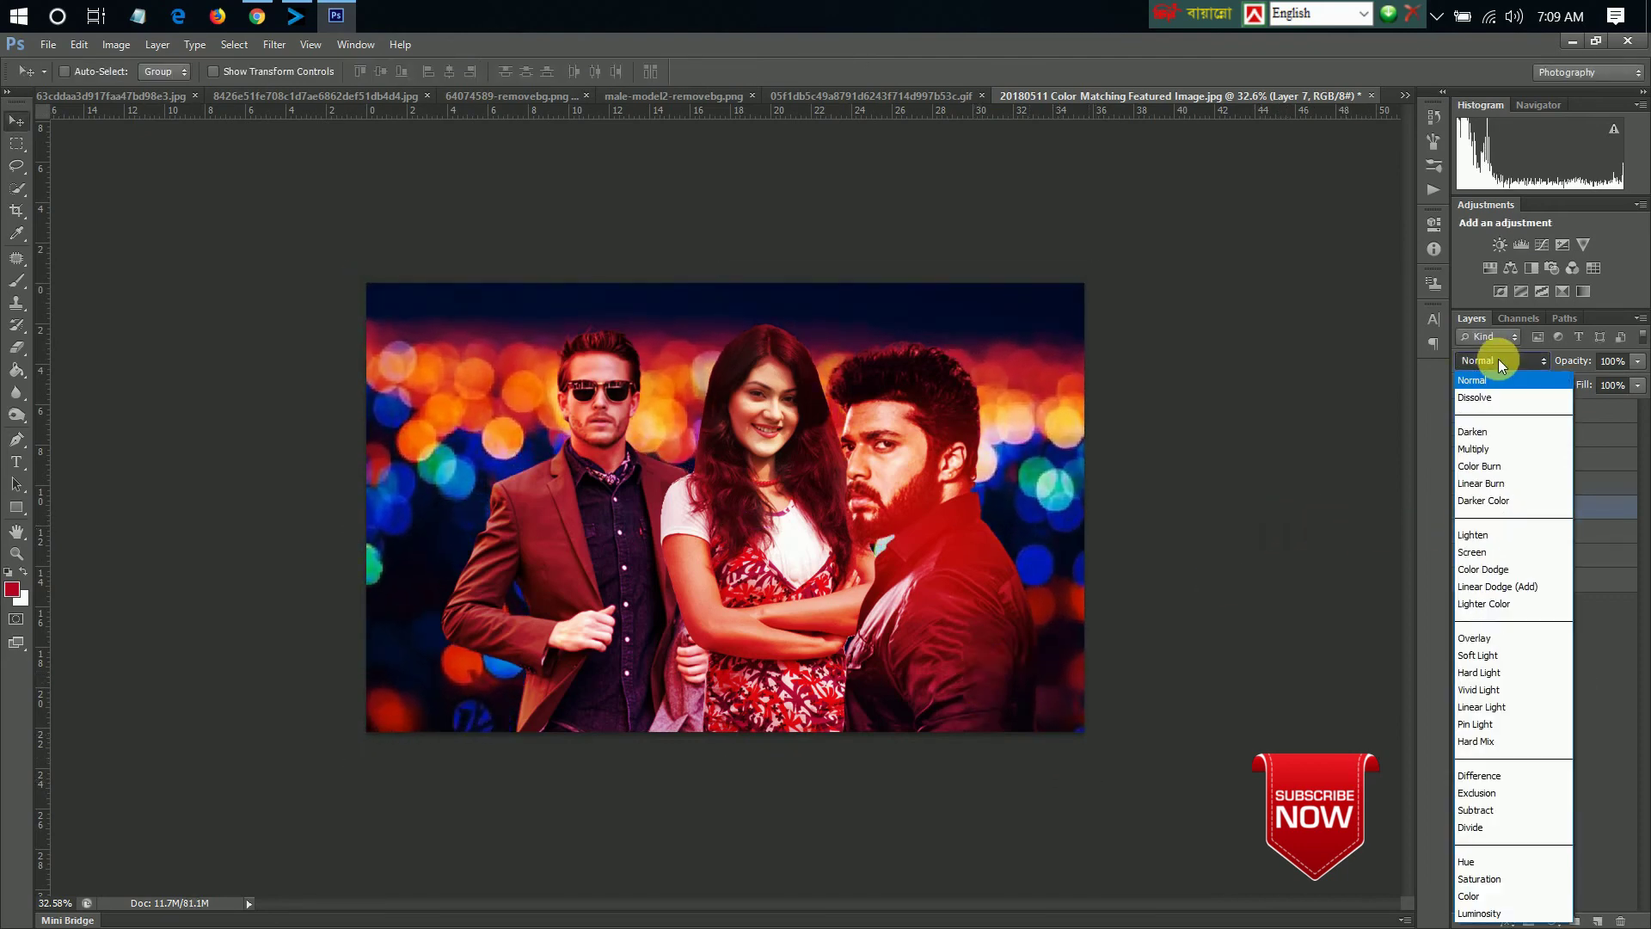
click(1521, 656)
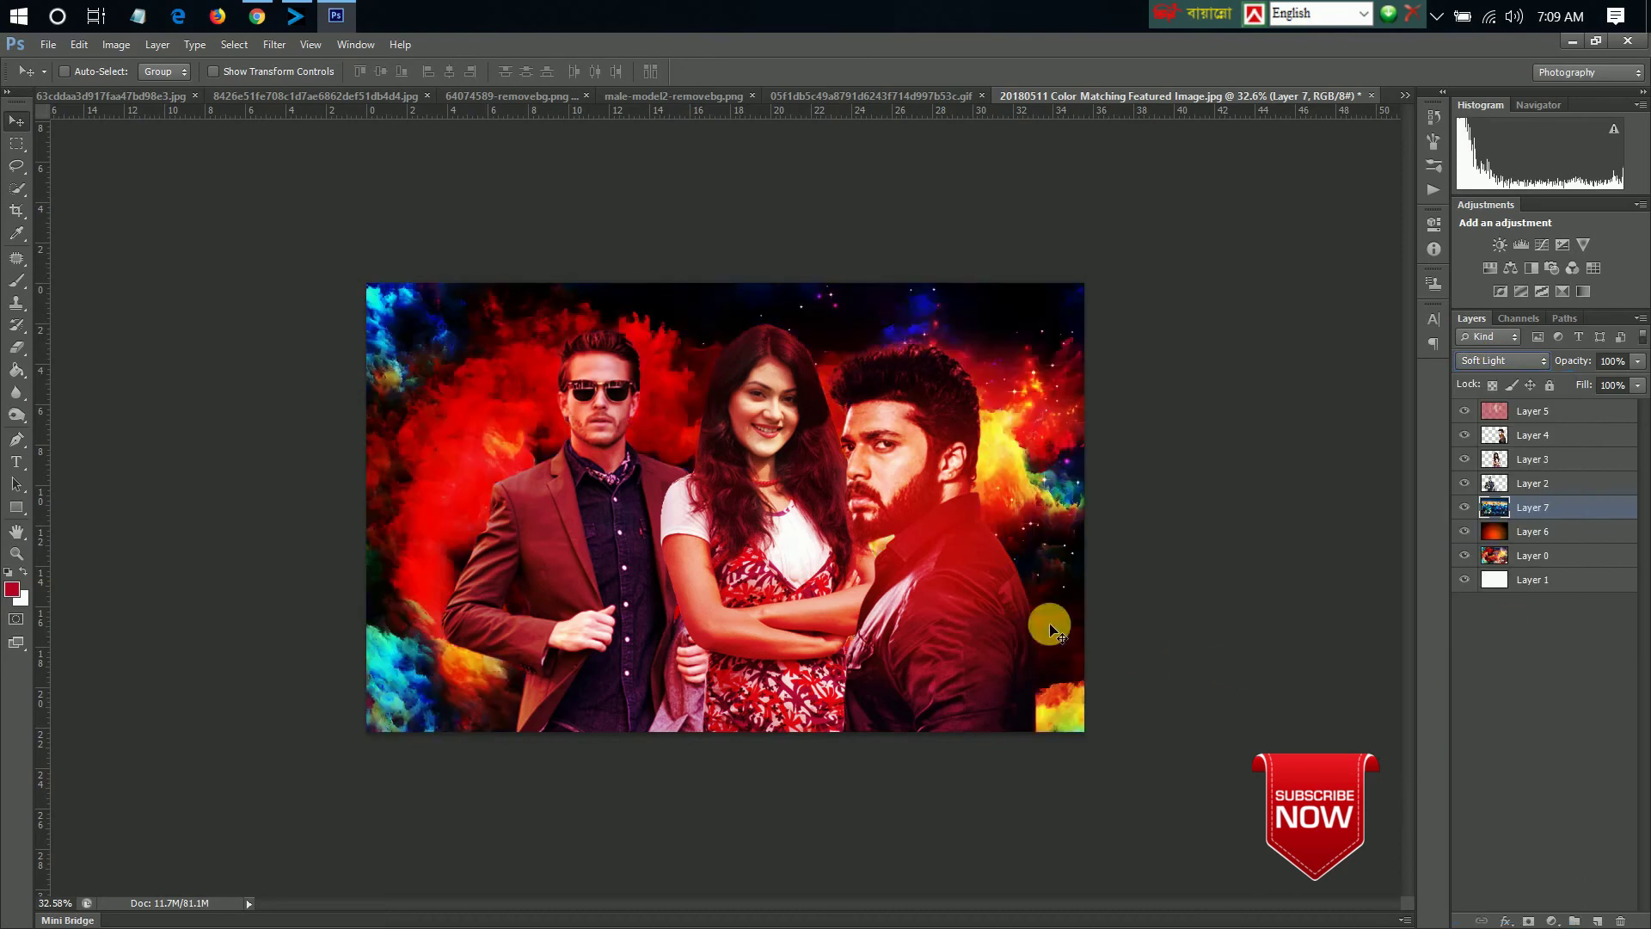
- Toggle the bokeh layer to compare, then reduce its opacity to 20%
click(1466, 510)
click(1622, 370)
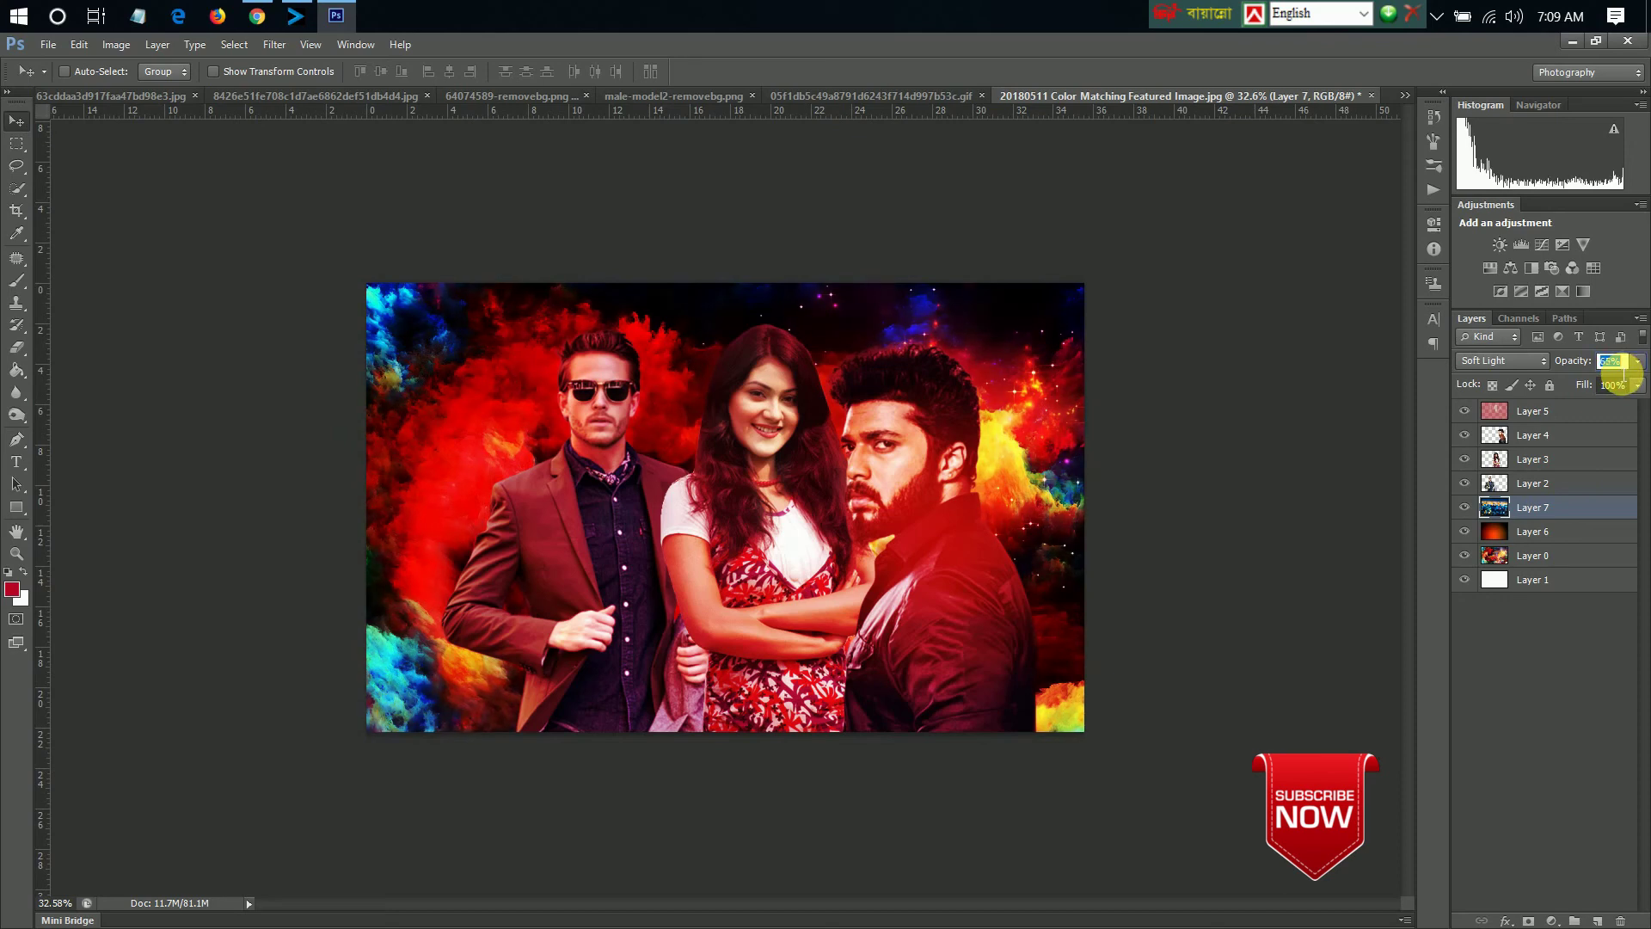
scroll(1622, 371, down, 9)
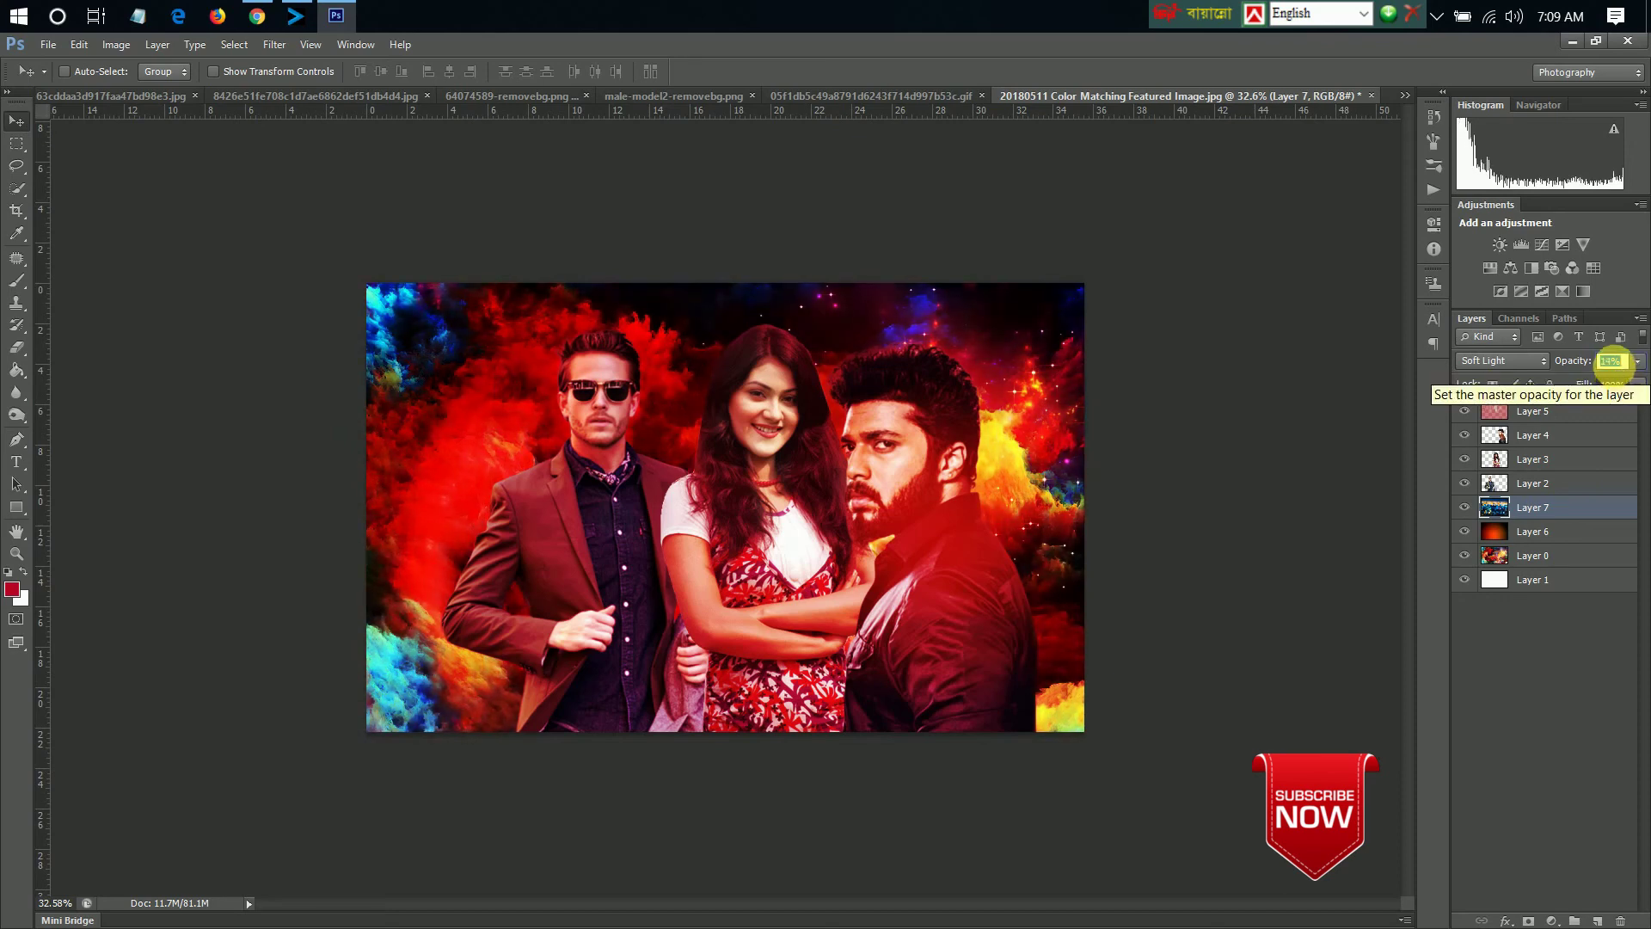
scroll(1621, 368, up, 3)
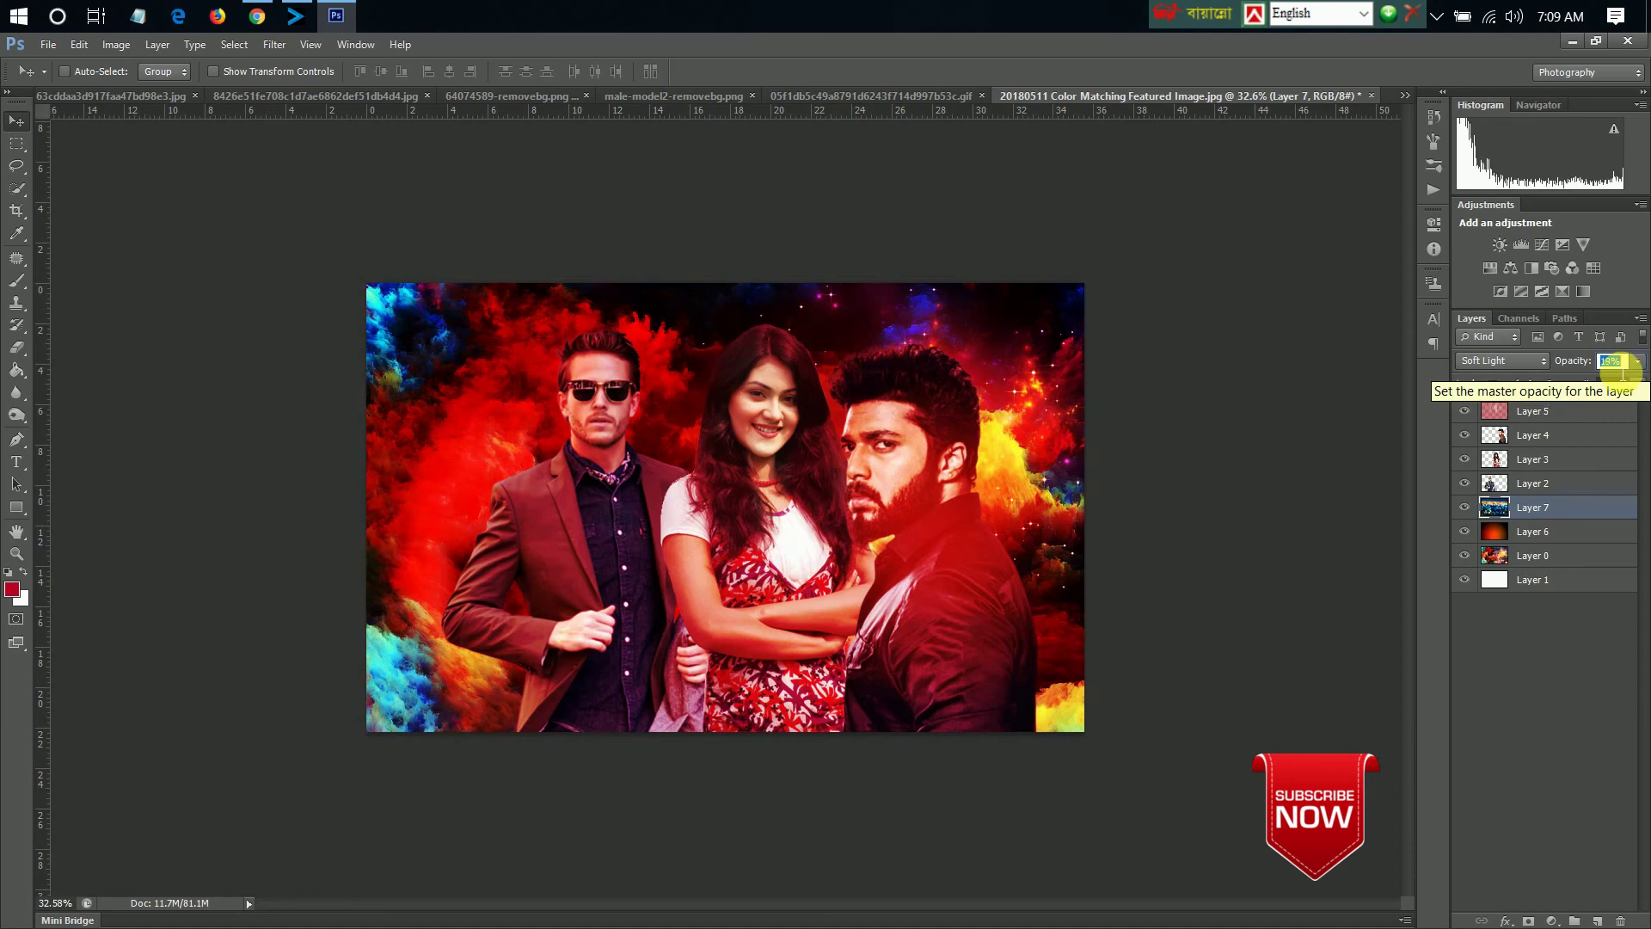
key(Return)
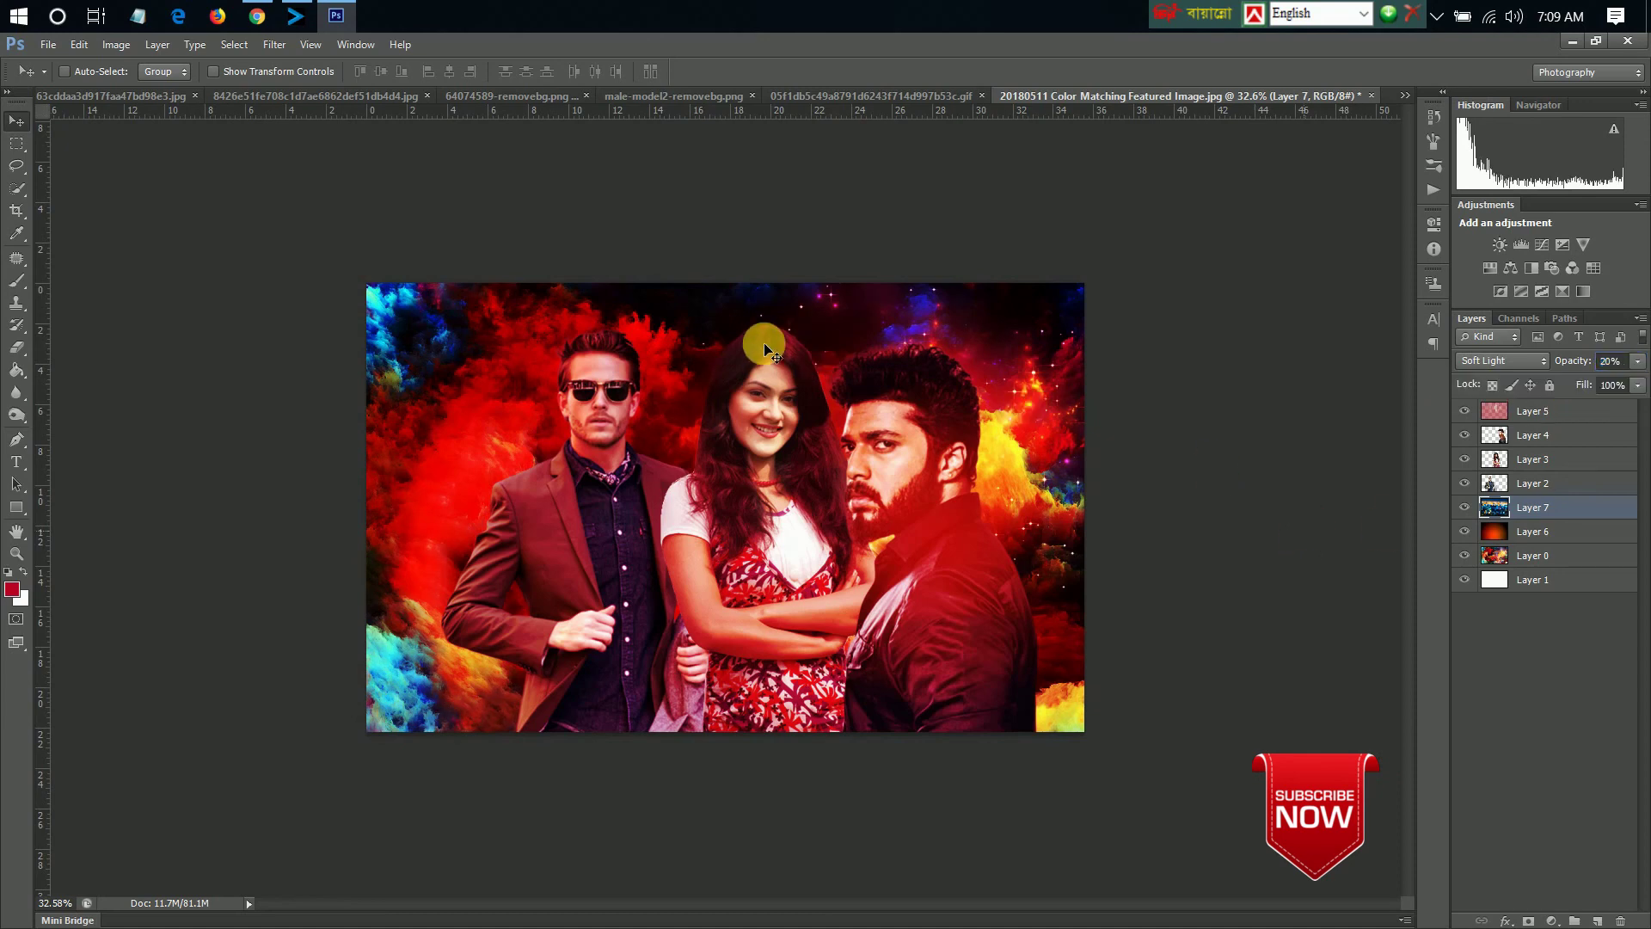
scroll(768, 327, down, 1)
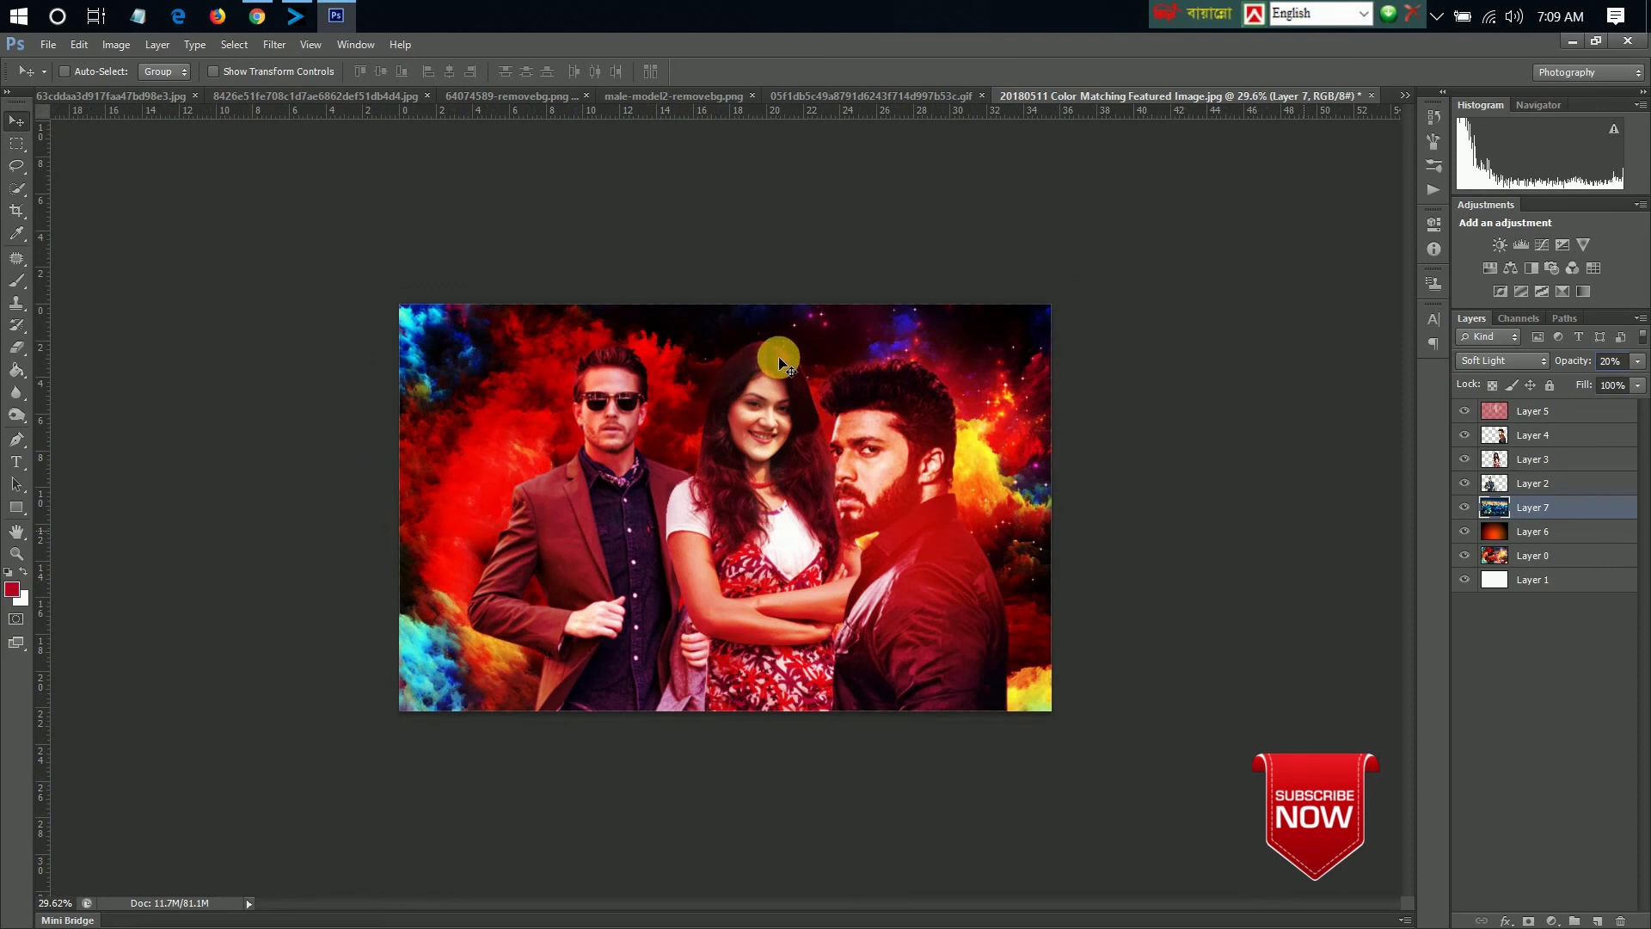
scroll(779, 359, down, 1)
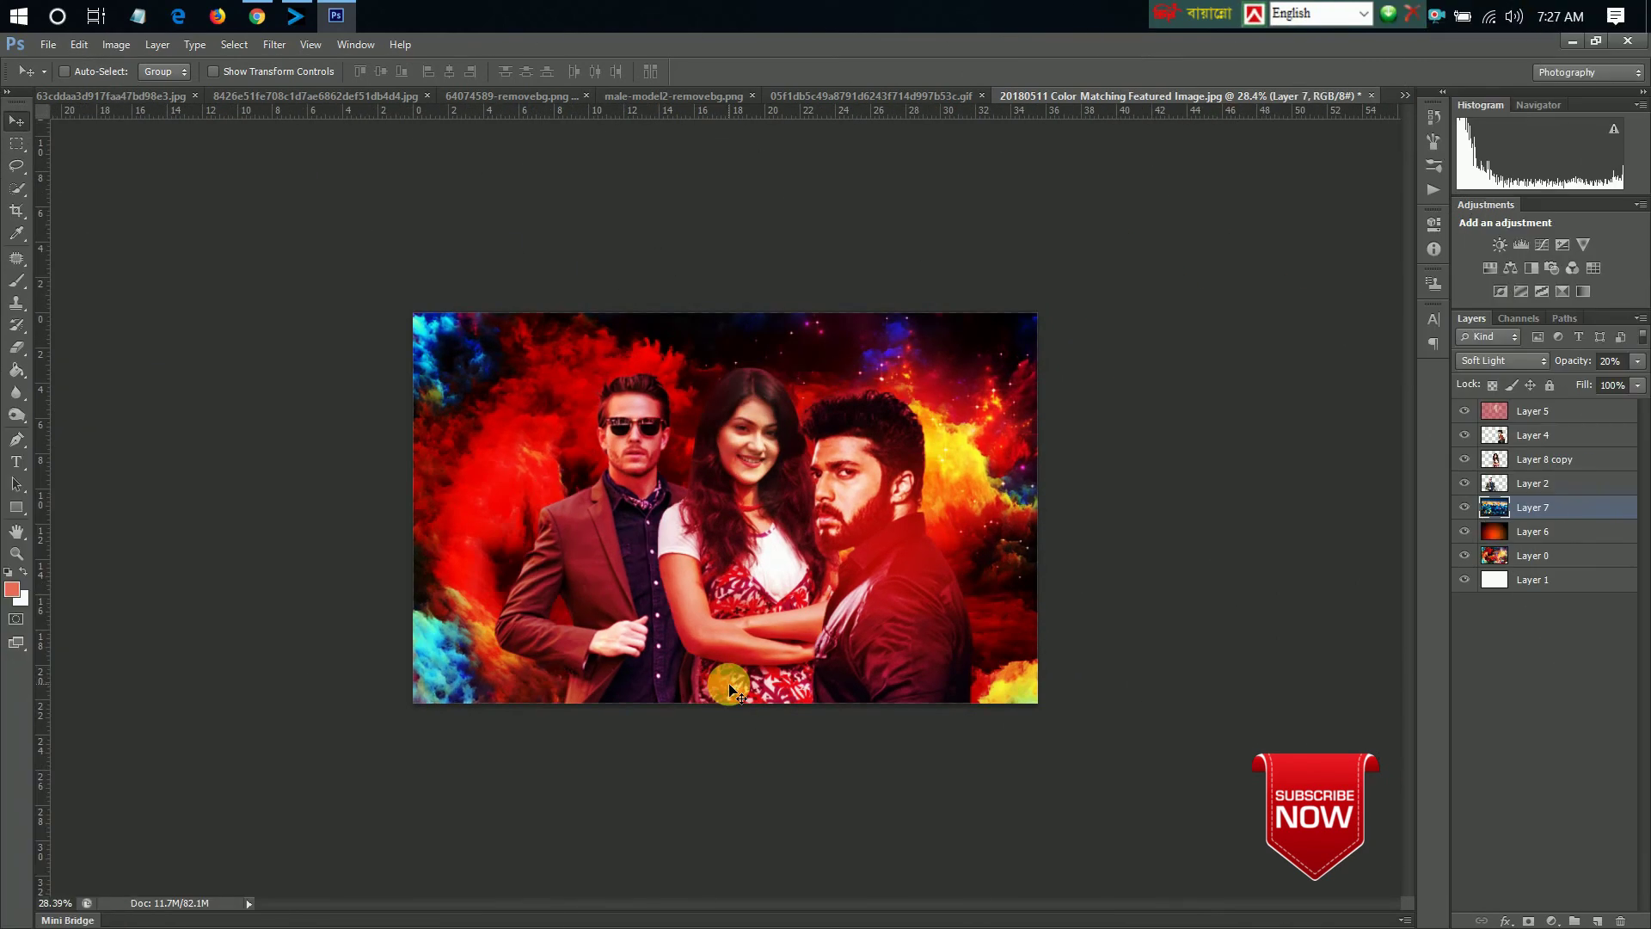
- Export a JPEG High file via Save for Web into Graphic Design, then minimize Photoshop
click(48, 44)
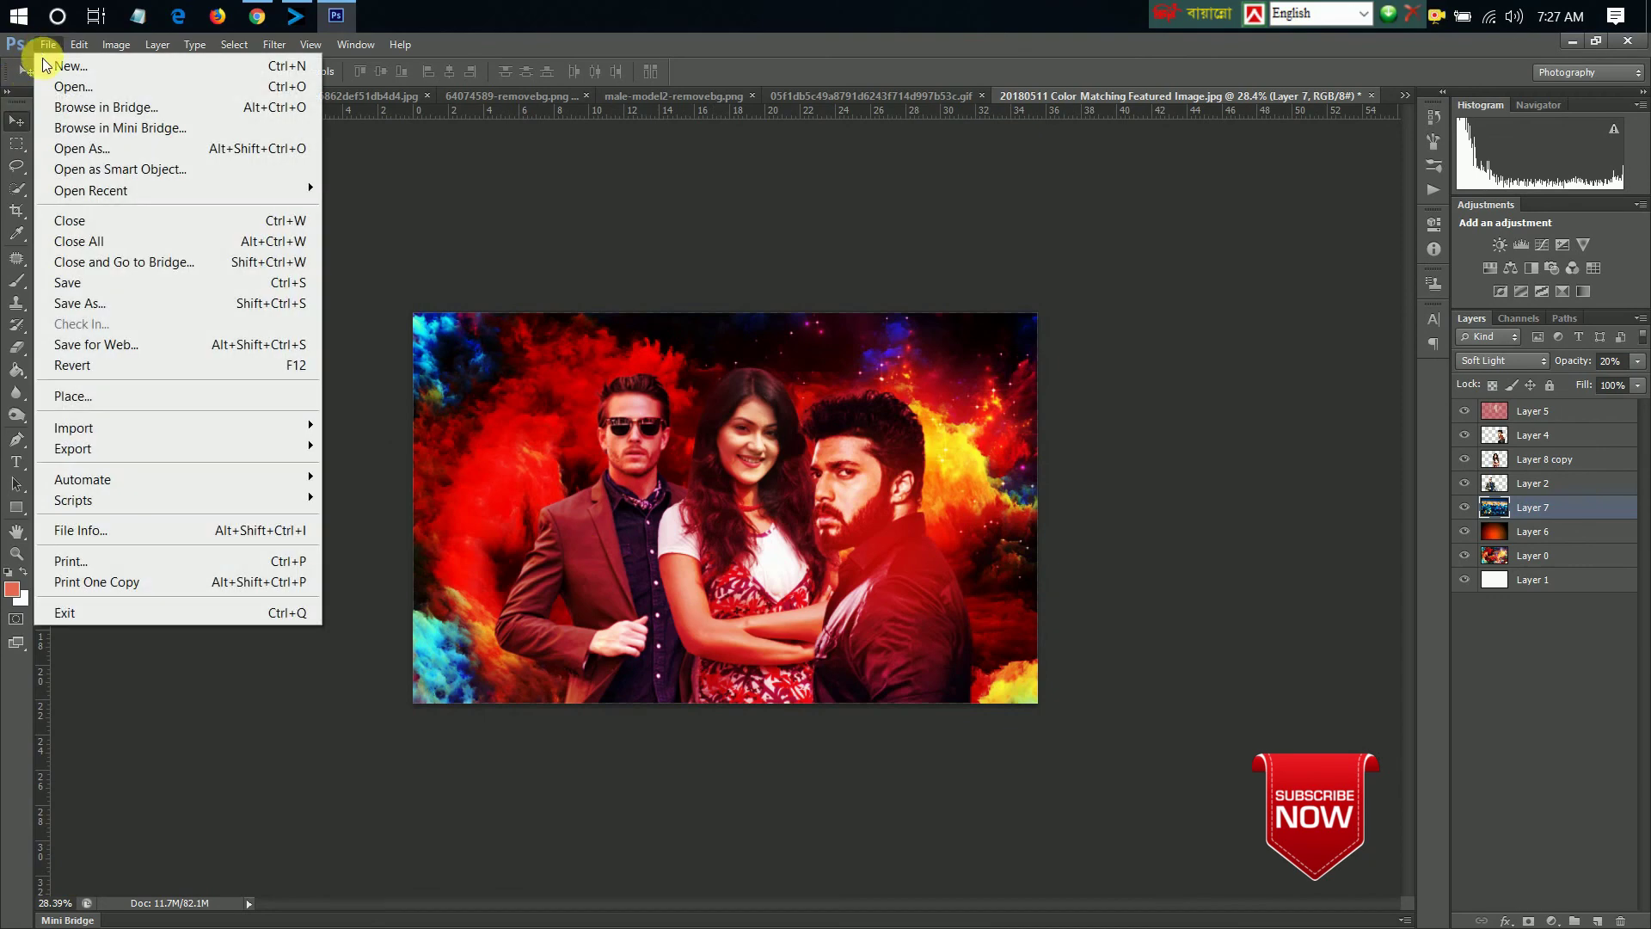
click(124, 344)
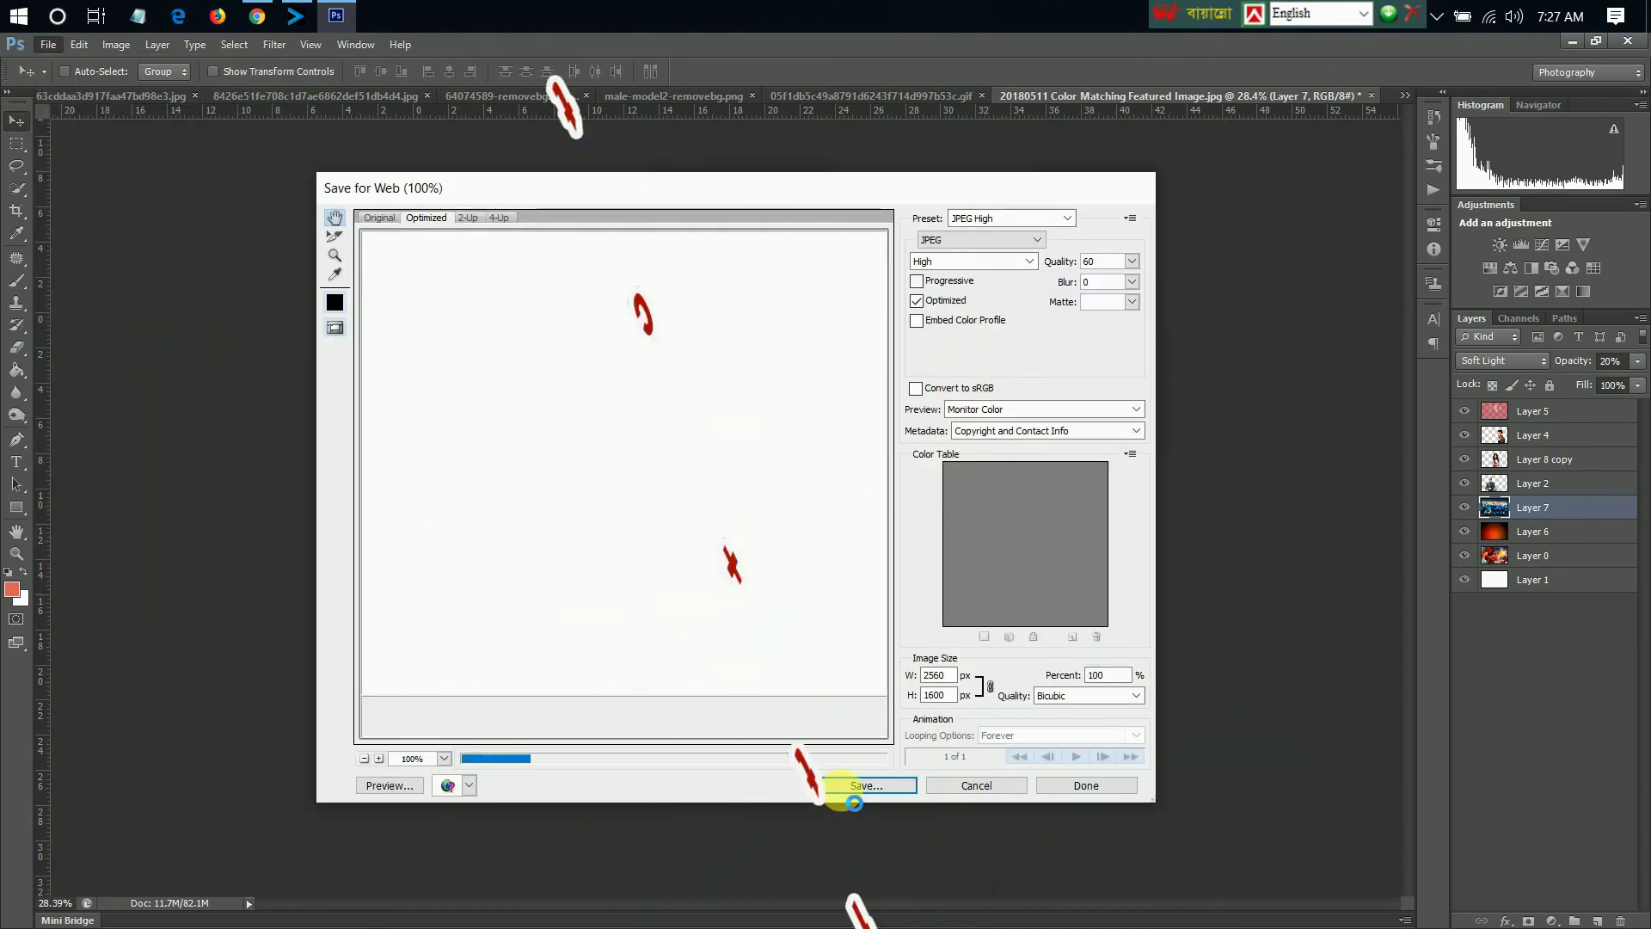
click(848, 787)
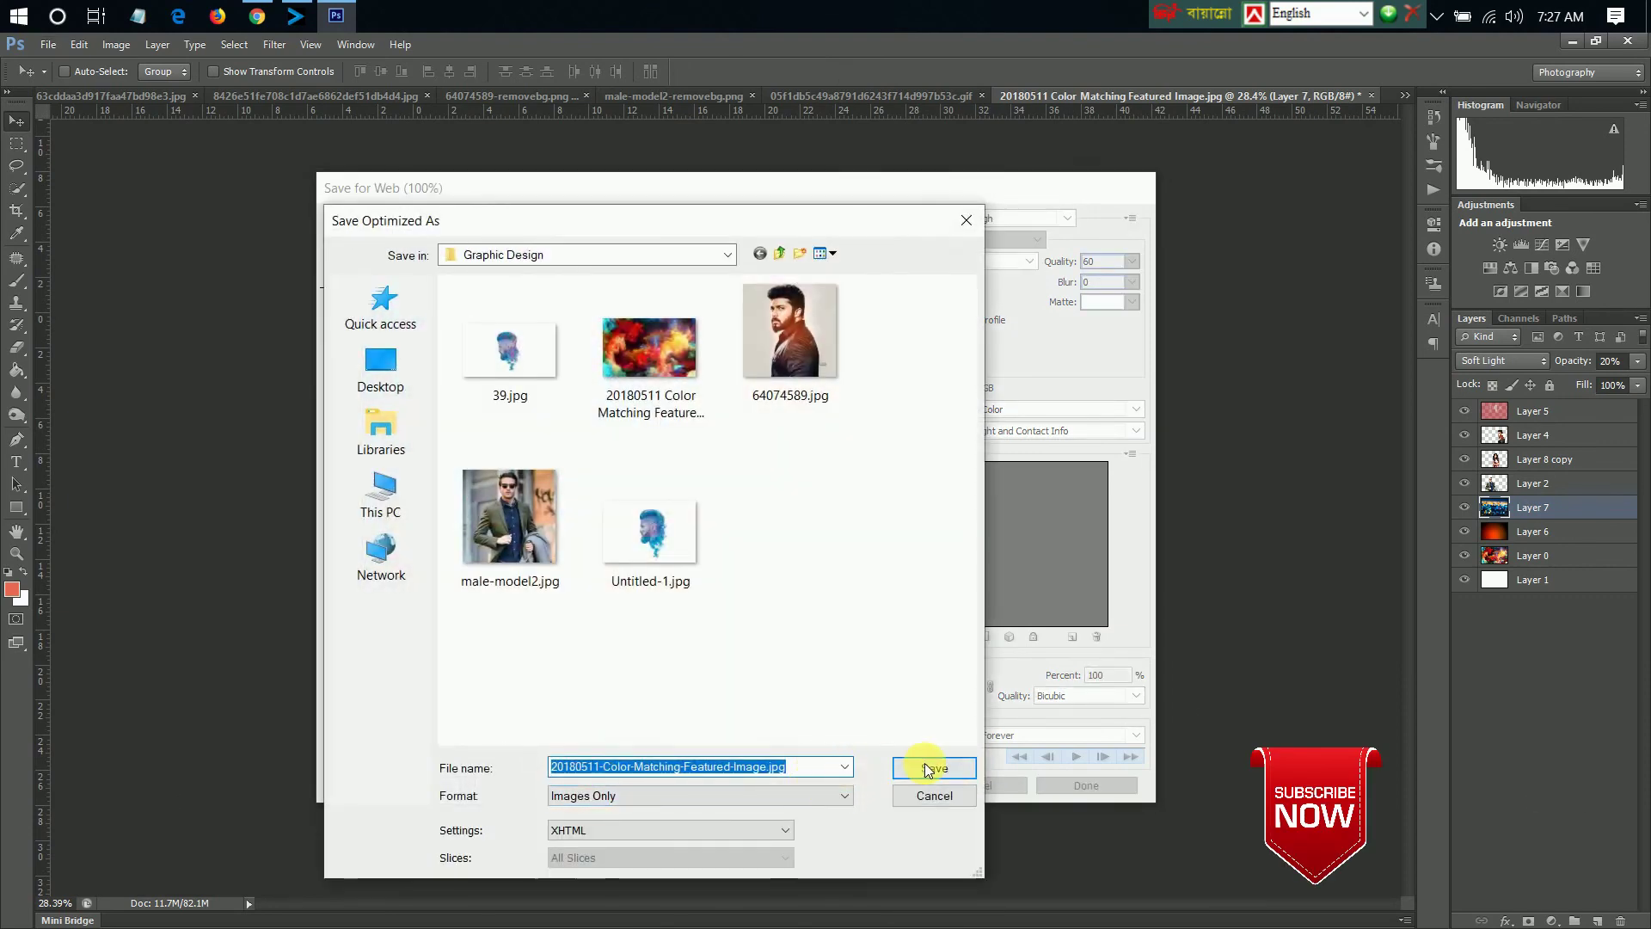
click(928, 766)
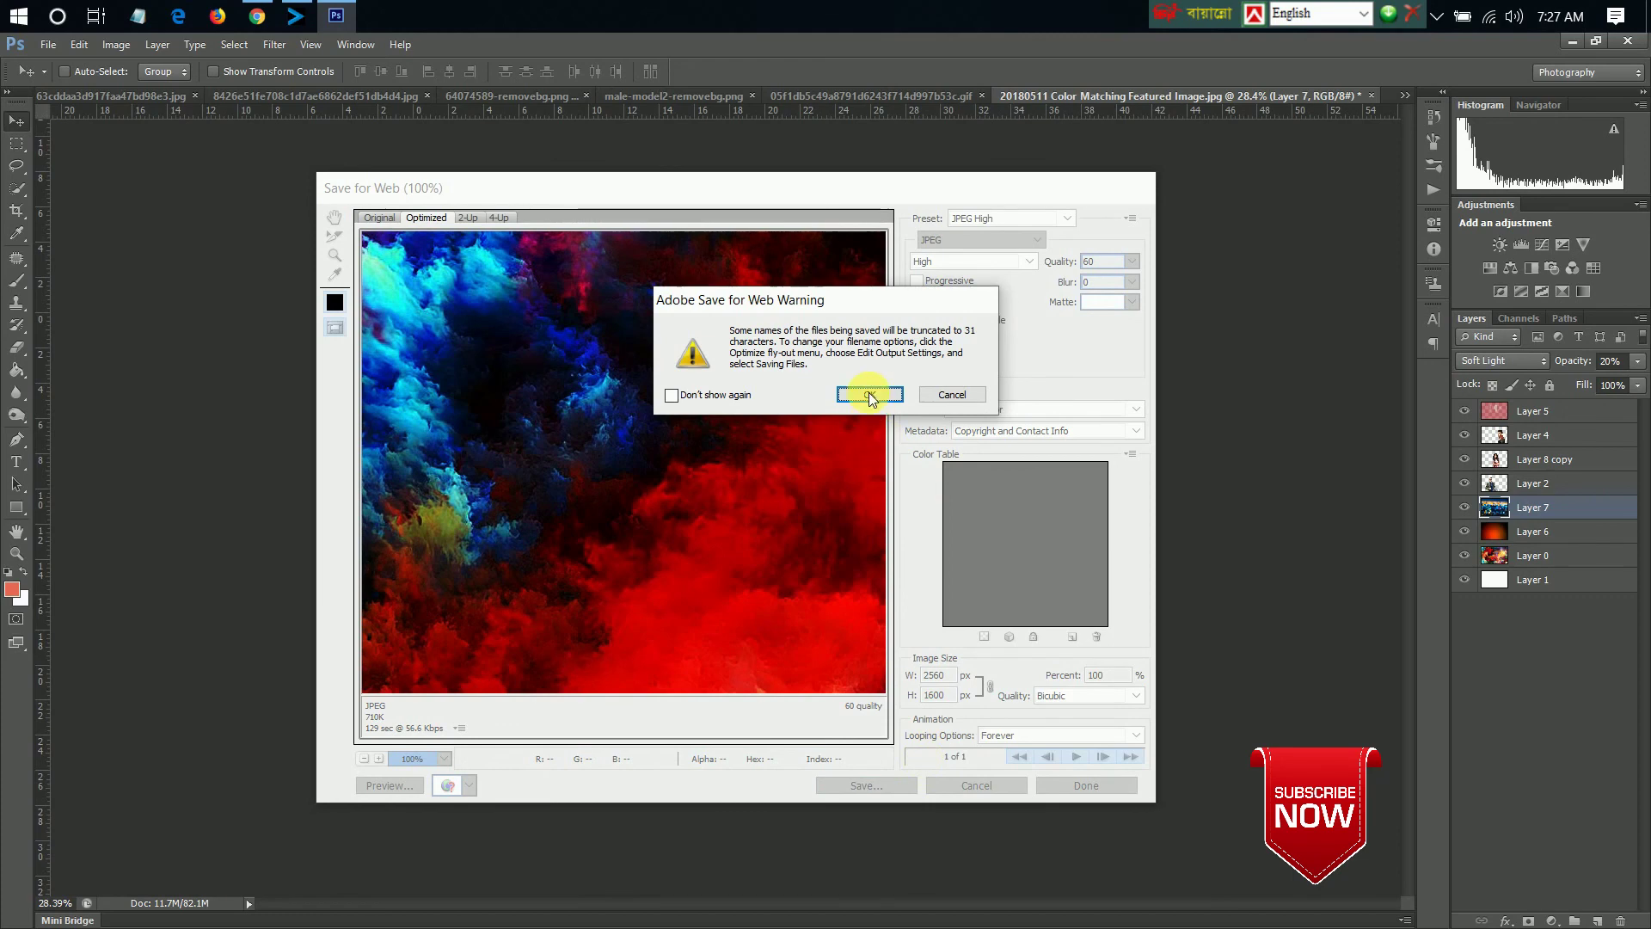
click(869, 393)
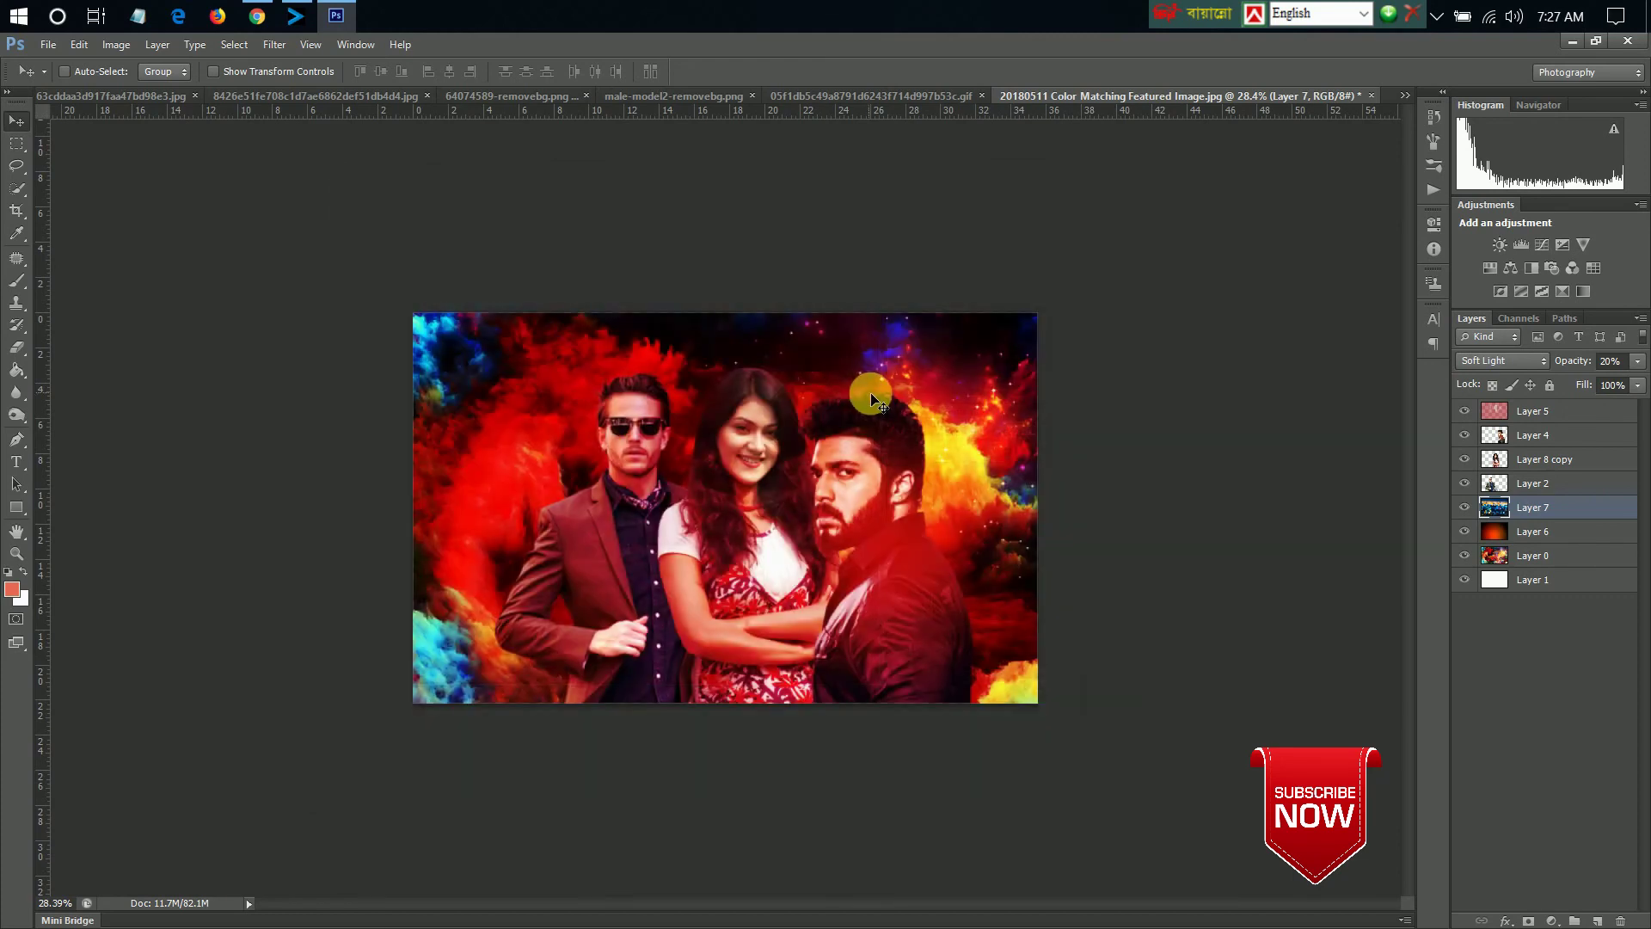
click(1572, 42)
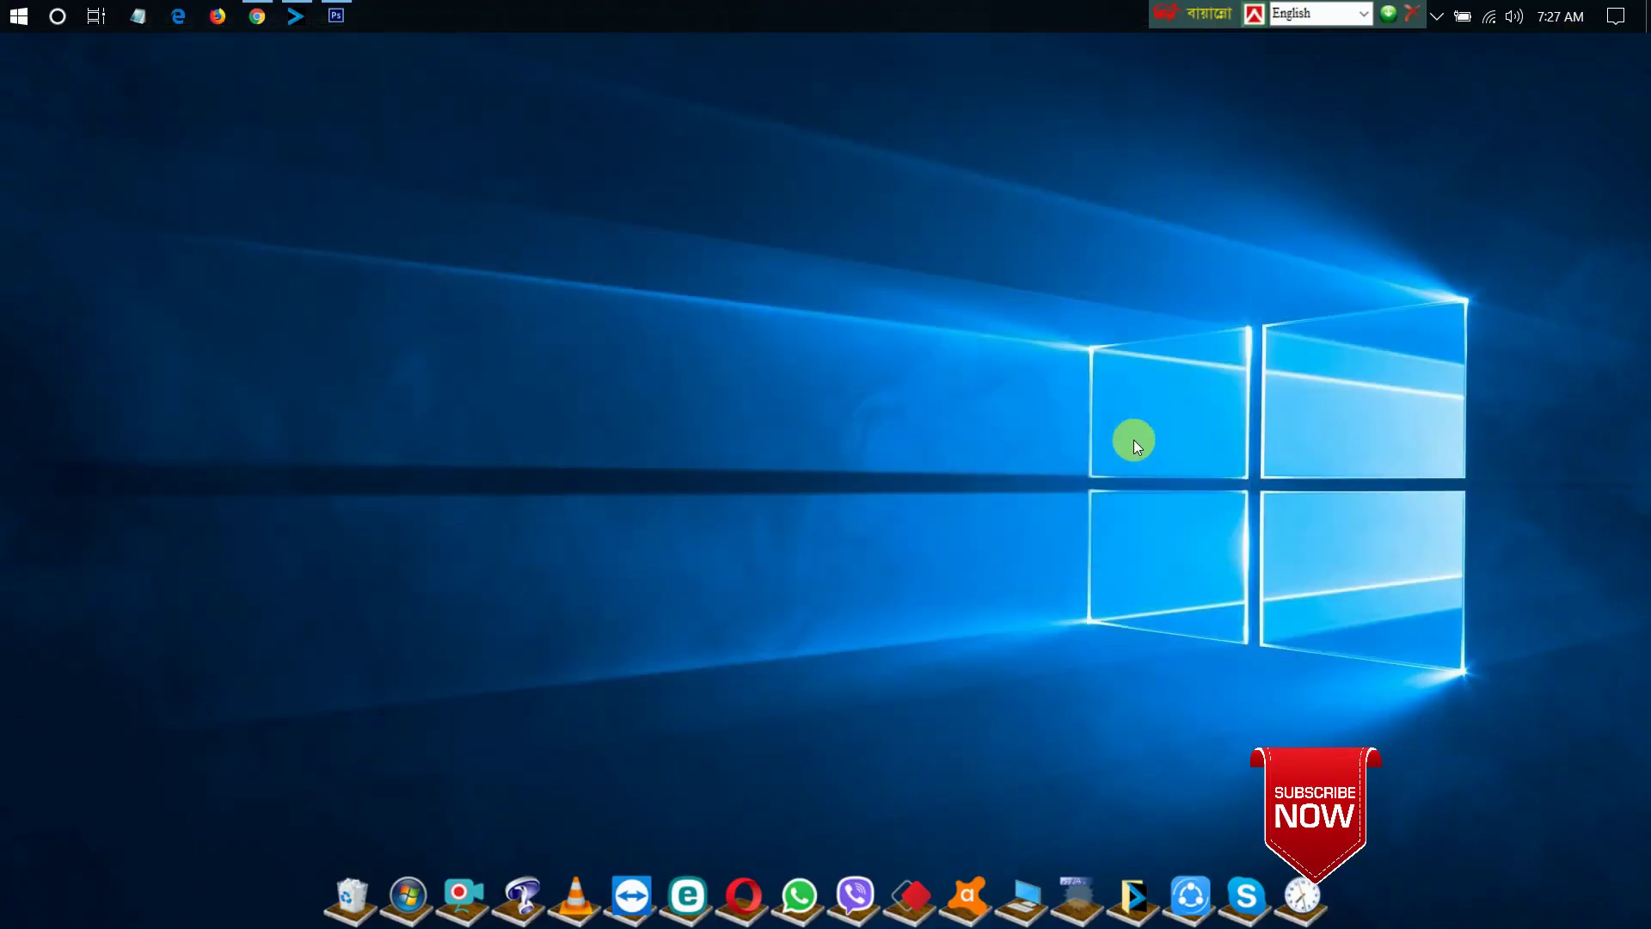